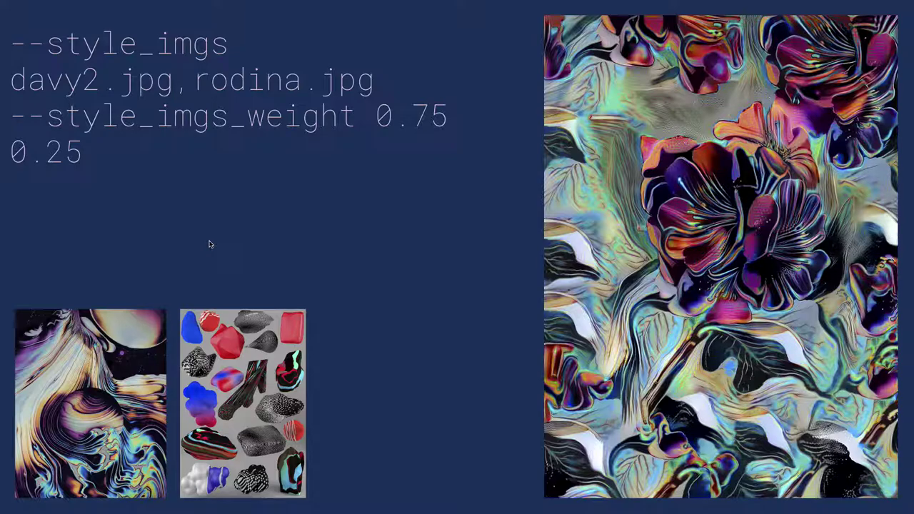
Page through the slides on weighted style images and the --original_colors option, and leave the presentation at the original colors slide.
key("Right")
key("Left")
key("Right")
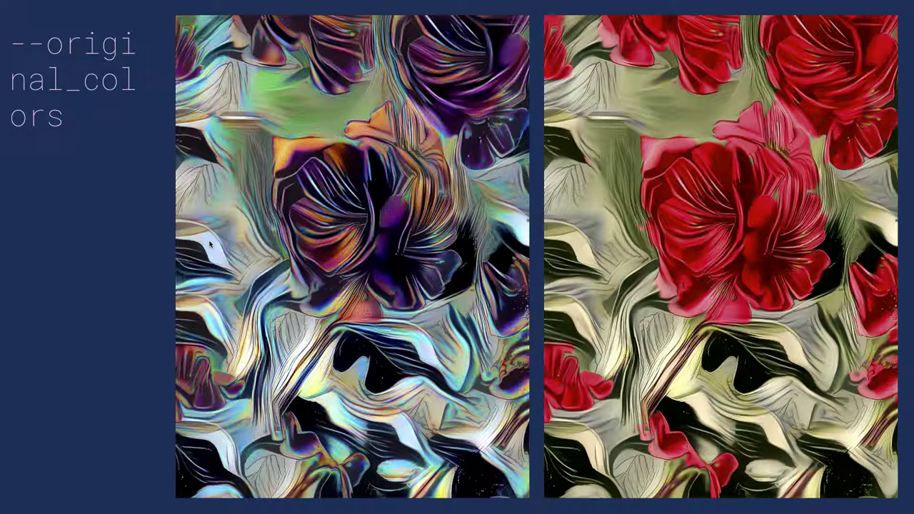
key("Right")
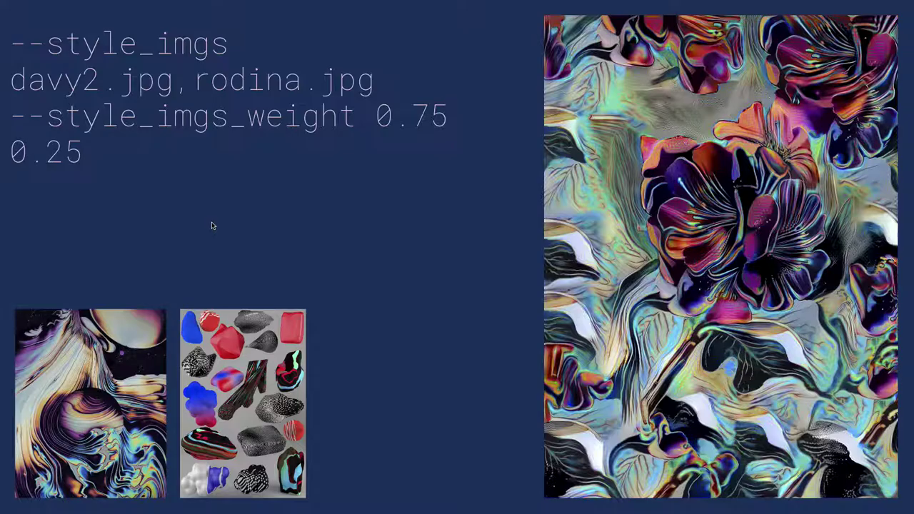
left_click(222, 222)
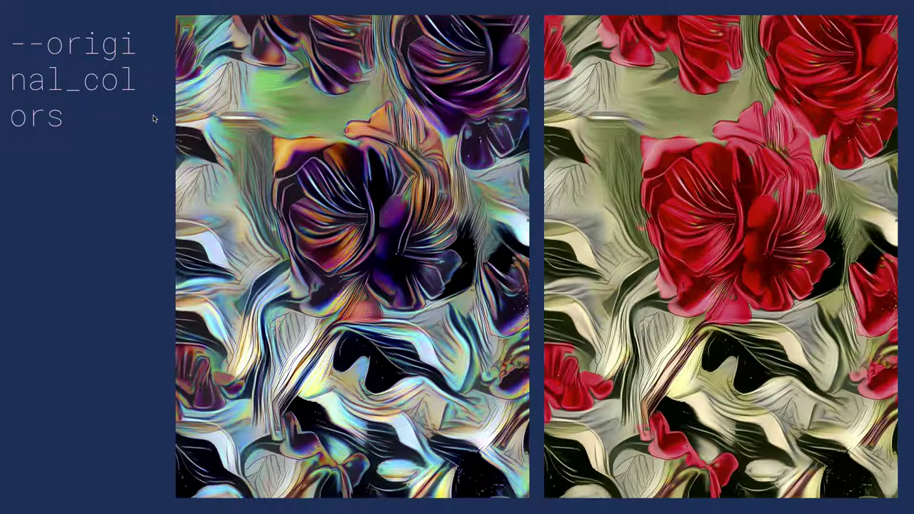
key("Escape")
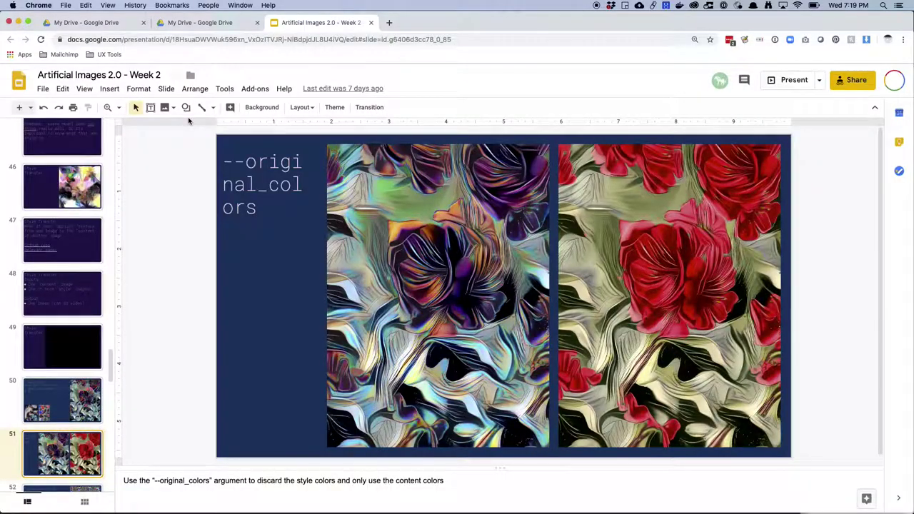
Switch to Runway, search the models for "style t" and look at the Adaptive-Style-Transfer overview page.
key("super+Tab")
key("Tab")
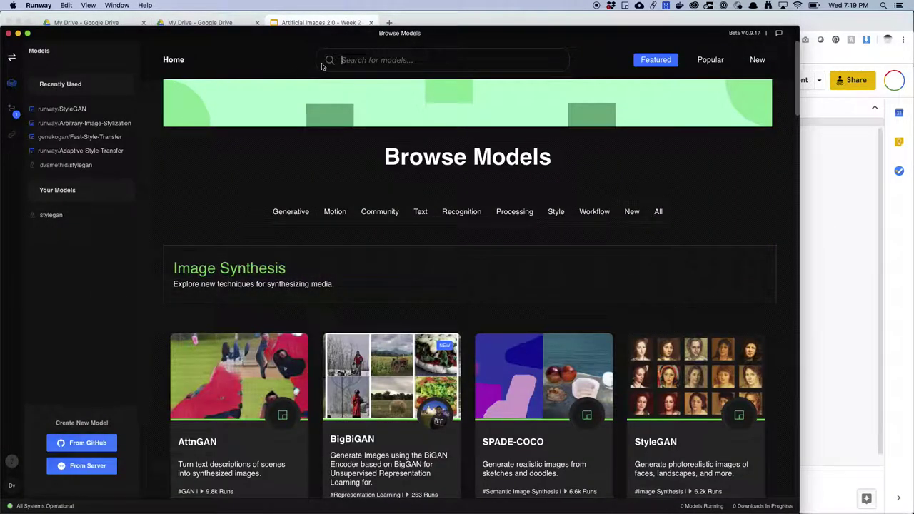
type("style t")
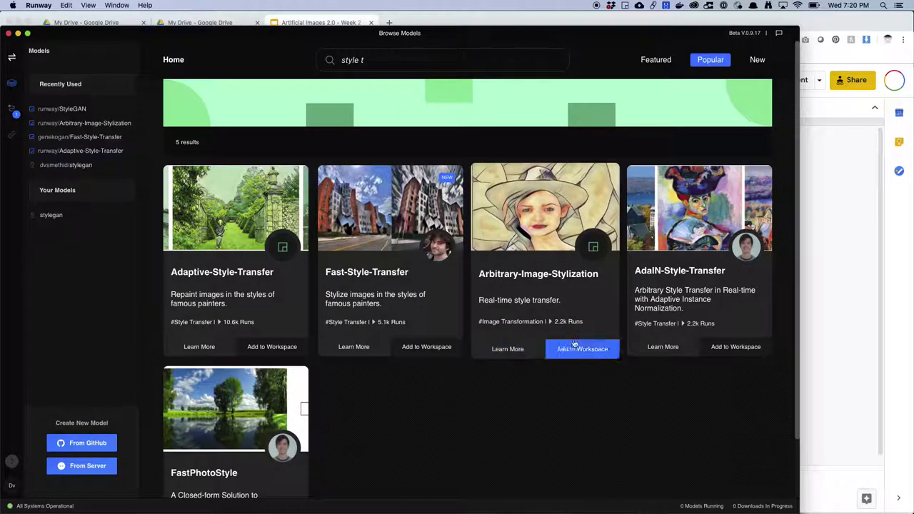
left_click(205, 277)
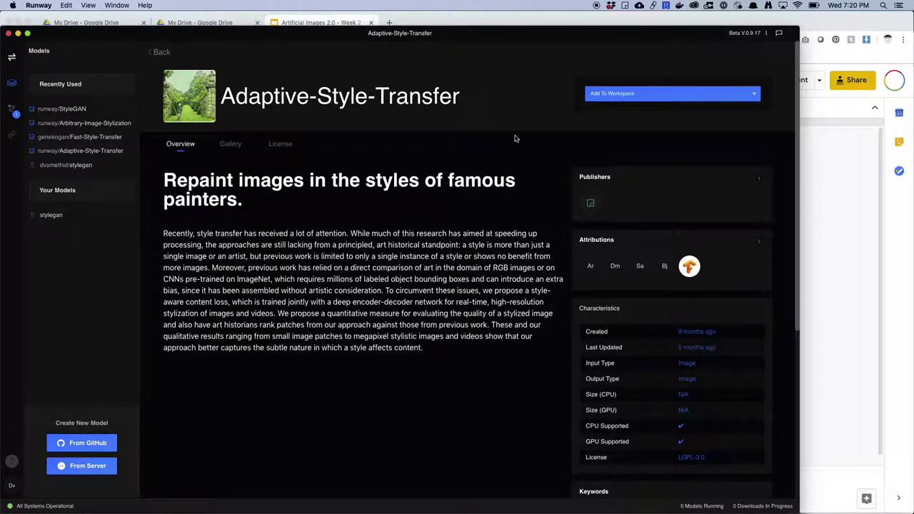
left_click(162, 52)
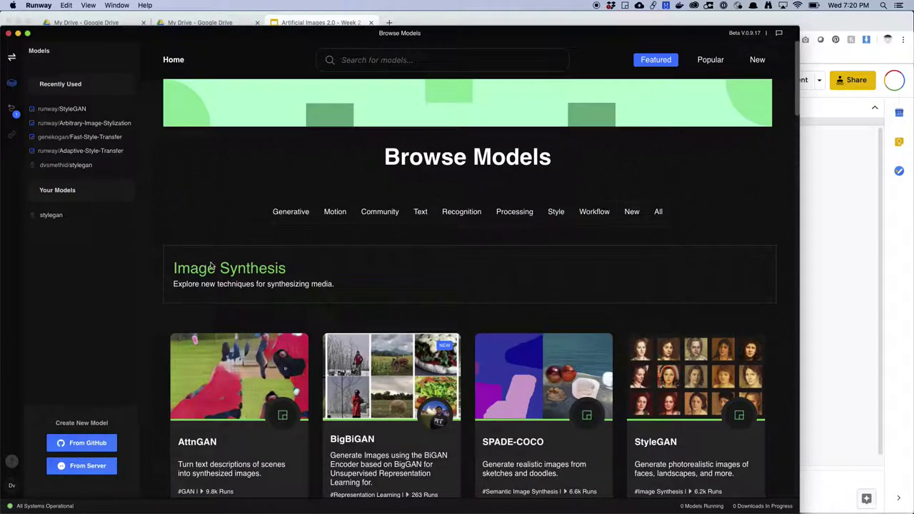
Search the models for "style", add Fast-Style-Transfer to a new workspace and show its input source choices.
scroll(211, 266, "down", 3)
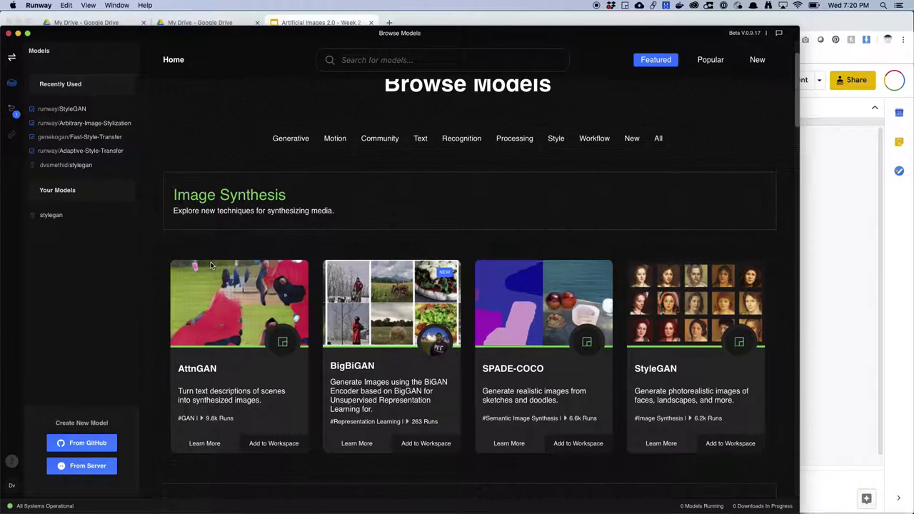
scroll(210, 267, "up", 3)
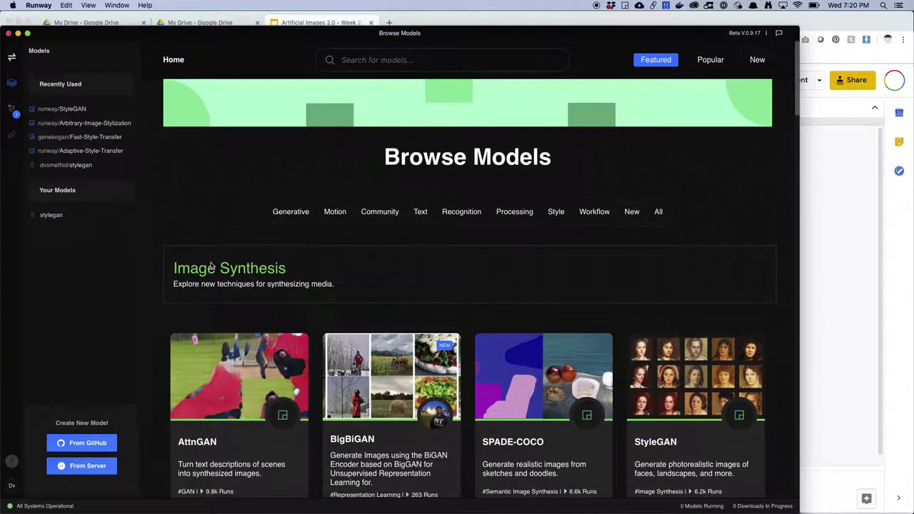
type("stuy")
key("BackSpace")
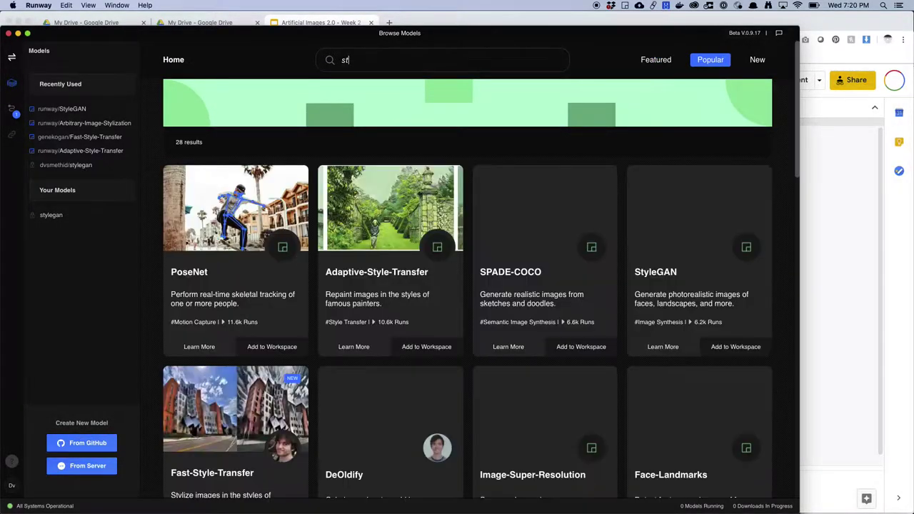
type("yle")
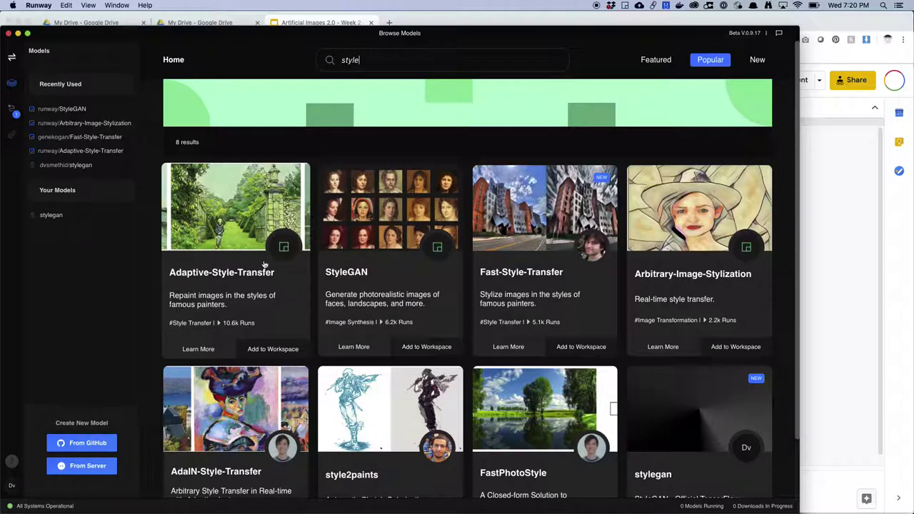
scroll(305, 289, "down", 2)
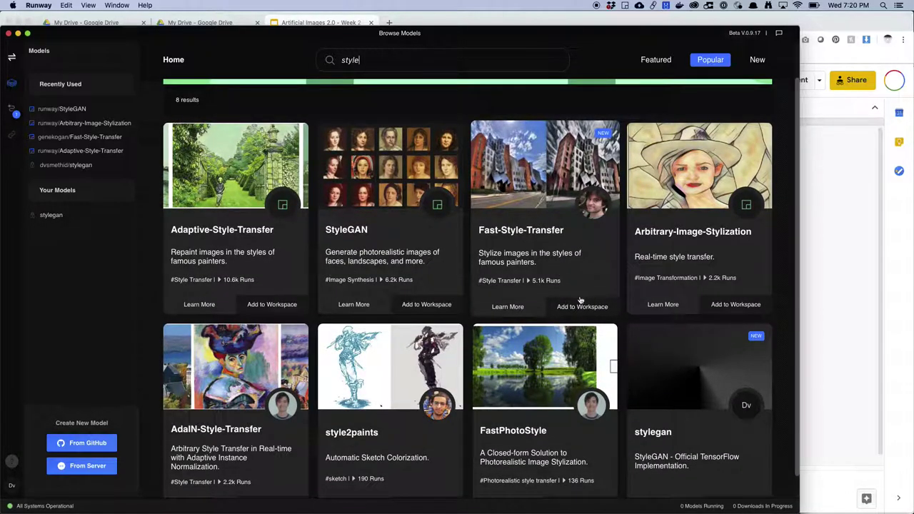
left_click(580, 308)
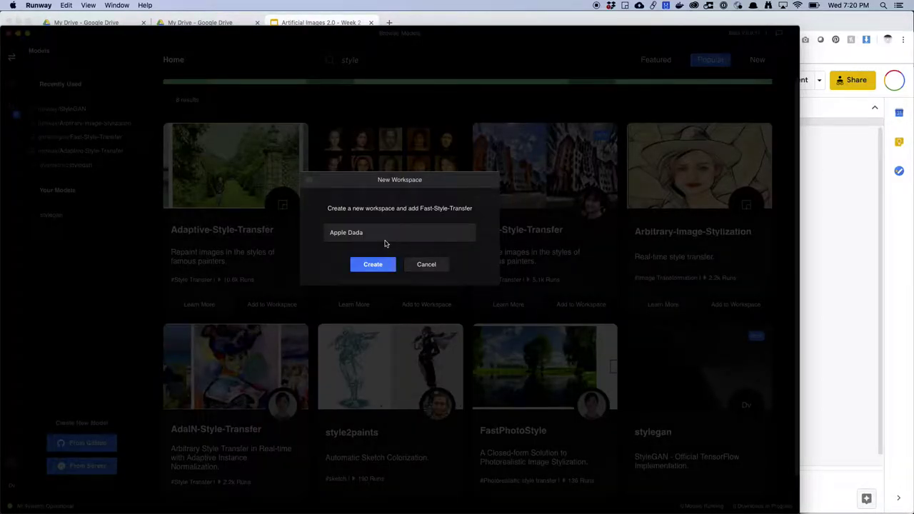
left_click(372, 265)
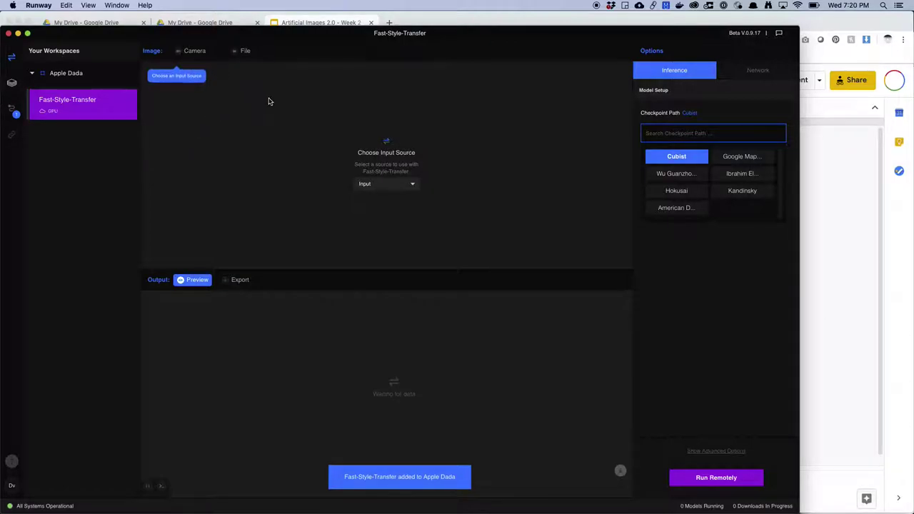
left_click(384, 185)
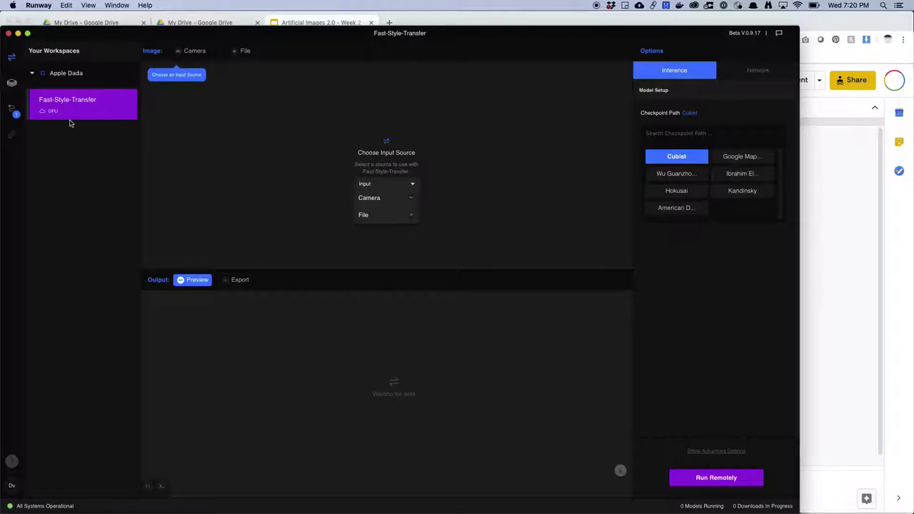
Search the model library for "style" again and add Arbitrary-Image-Stylization to a separate new workspace.
left_click(13, 82)
scroll(500, 283, "down", 5)
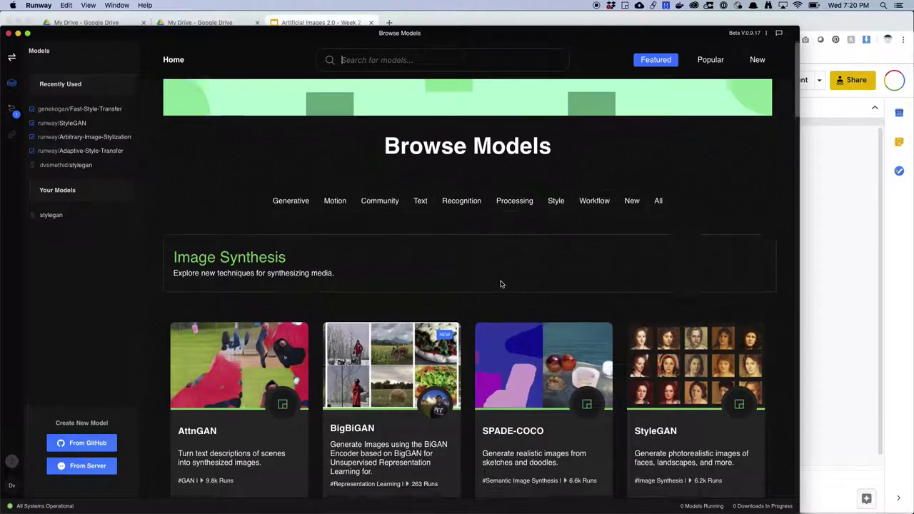
scroll(500, 279, "up", 5)
type("style")
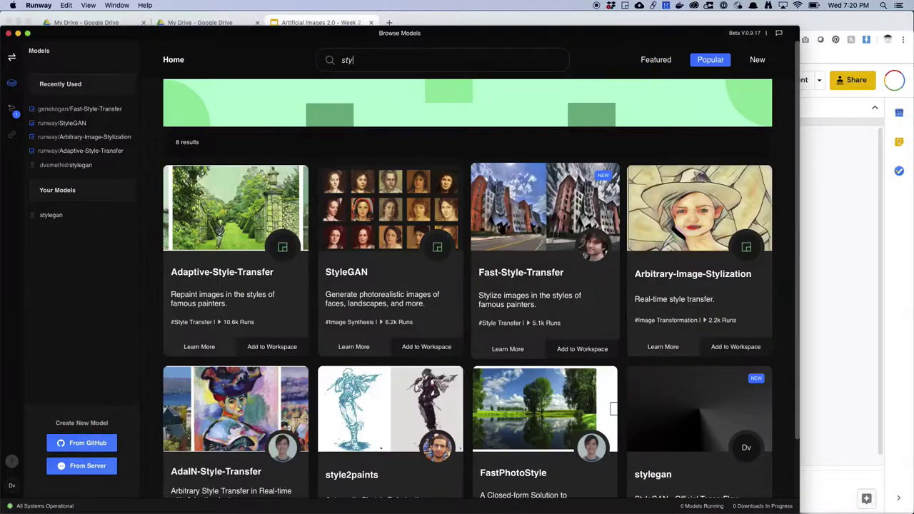
left_click(686, 288)
left_click(669, 98)
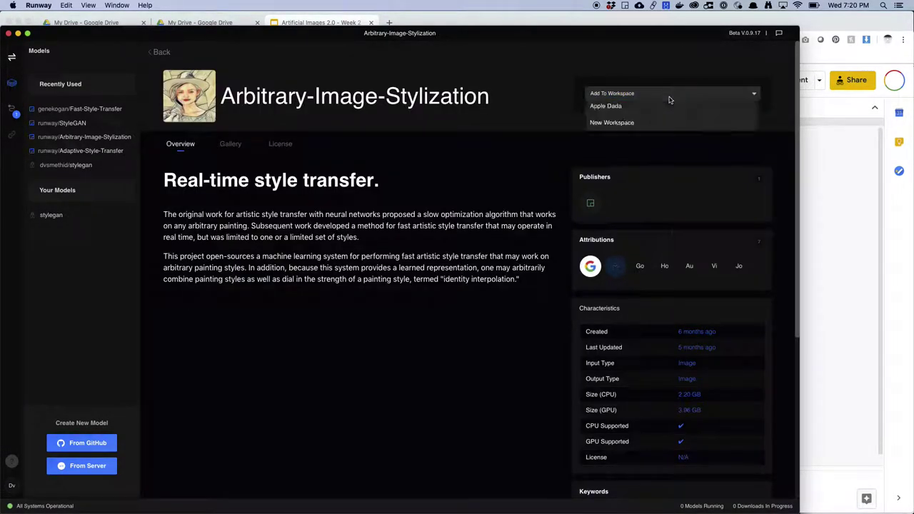
left_click(653, 124)
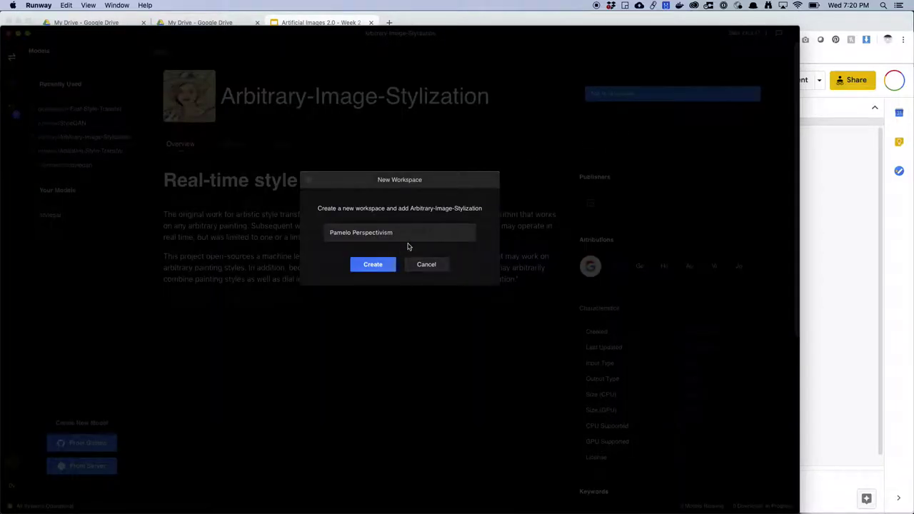
left_click(376, 266)
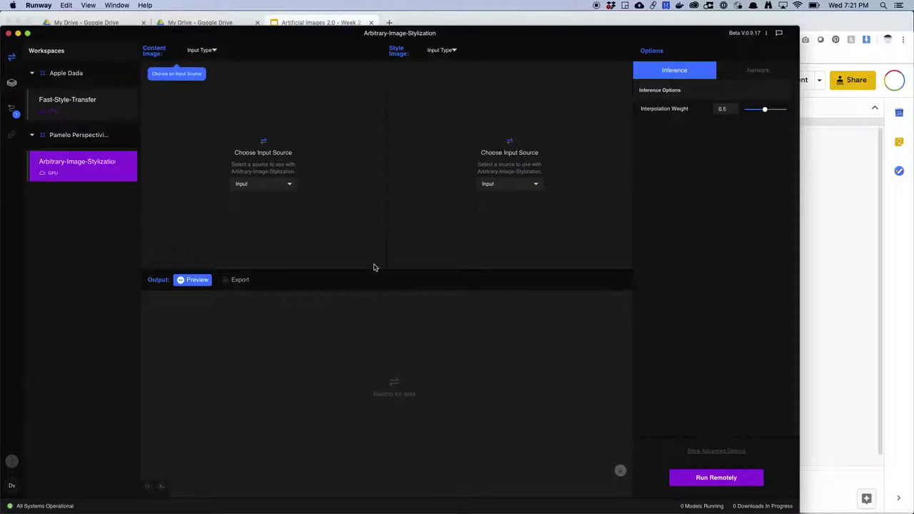
Set the content image's input source to File and start opening a file for it.
left_click(456, 51)
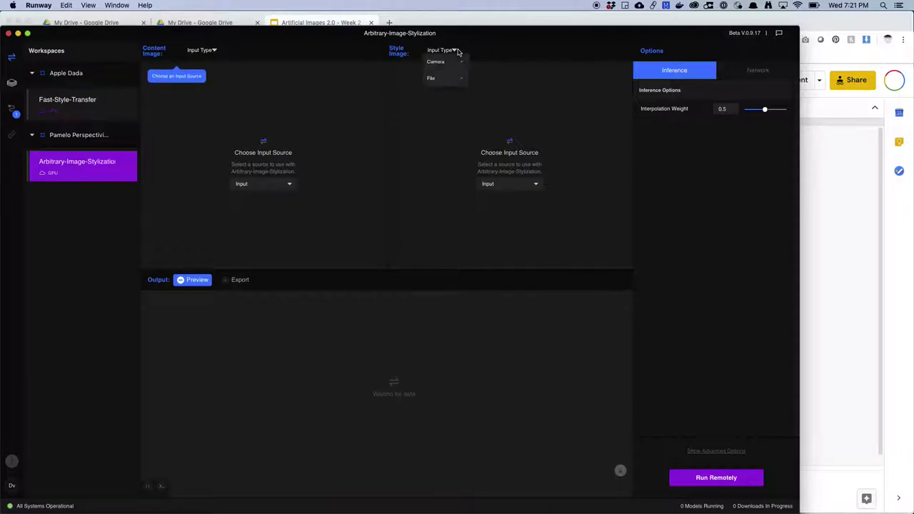
left_click(473, 51)
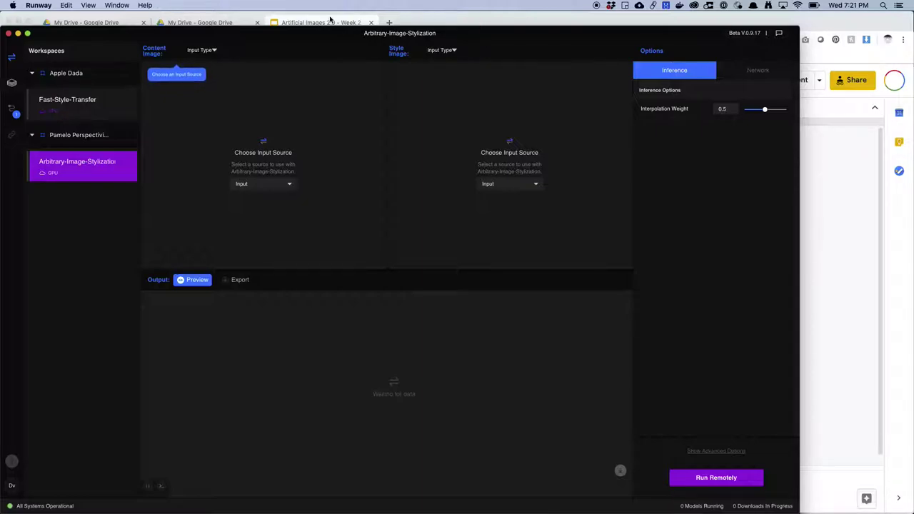
left_click(269, 183)
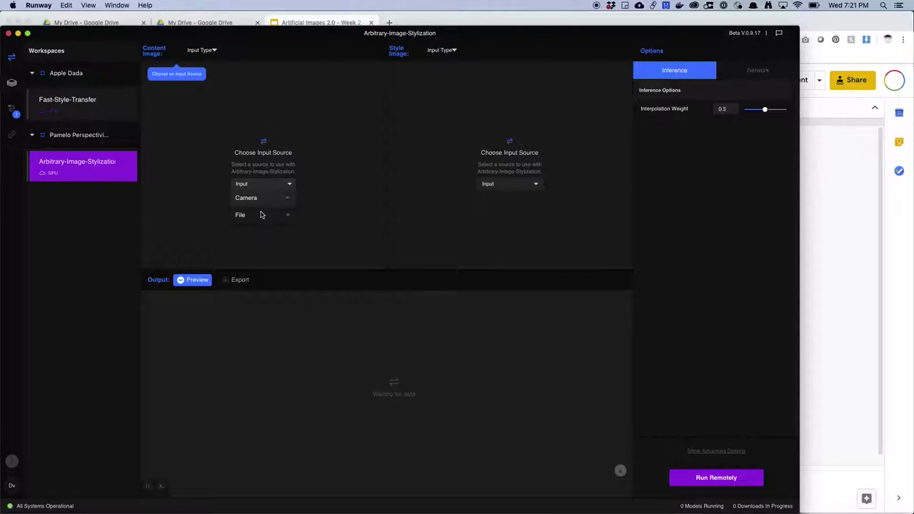
left_click(262, 214)
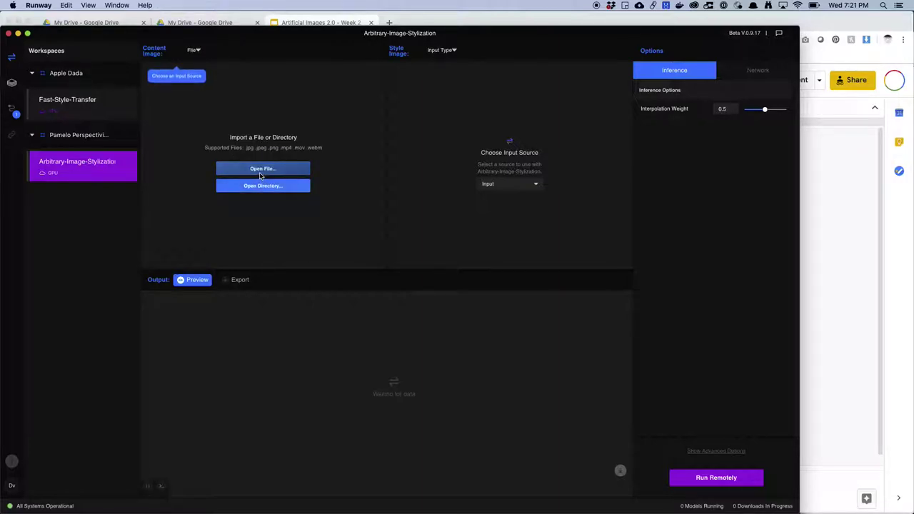
left_click(260, 175)
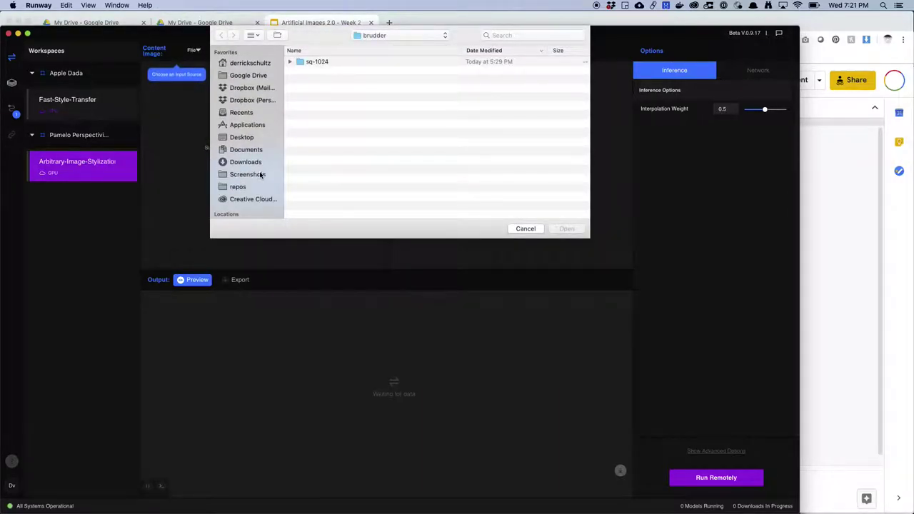
Preview tumblr_luguatsrhy1qk931ho1_1280.jpg from the Desktop folder and load it as the content image.
left_click(248, 137)
left_click(254, 161)
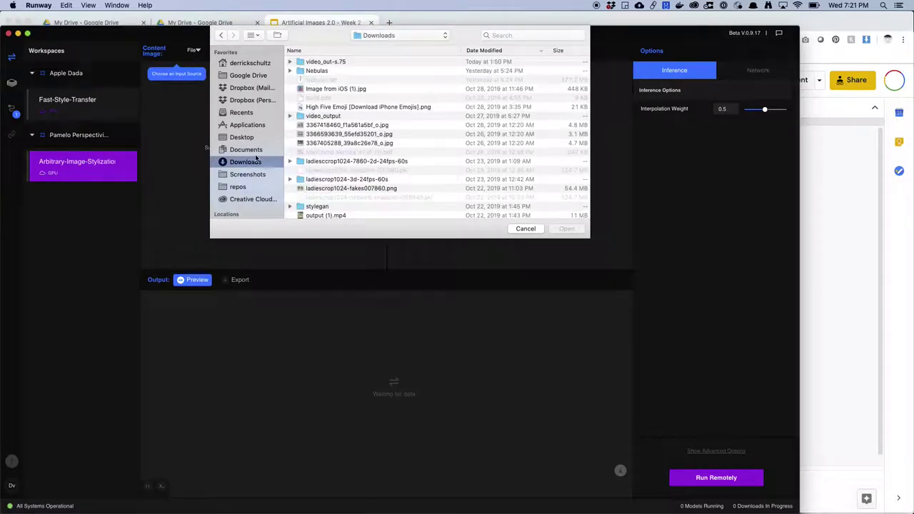
left_click(249, 137)
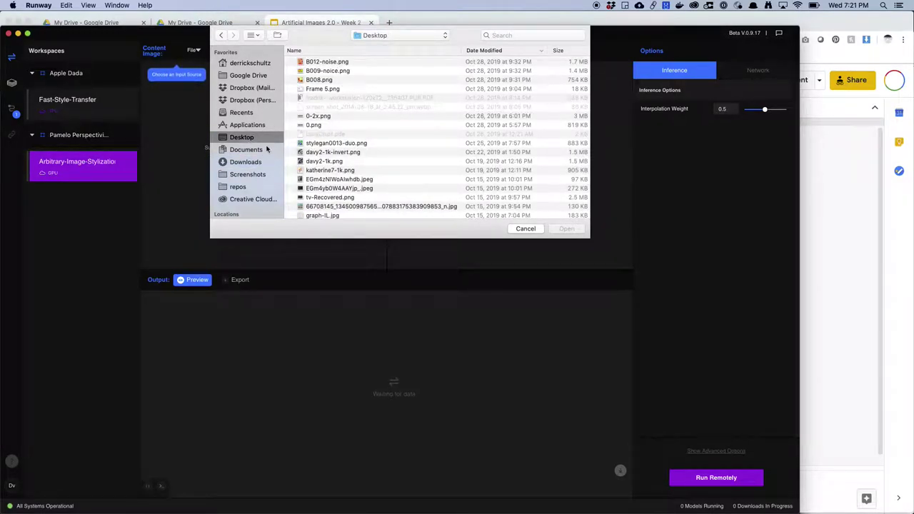
scroll(310, 156, "down", 15)
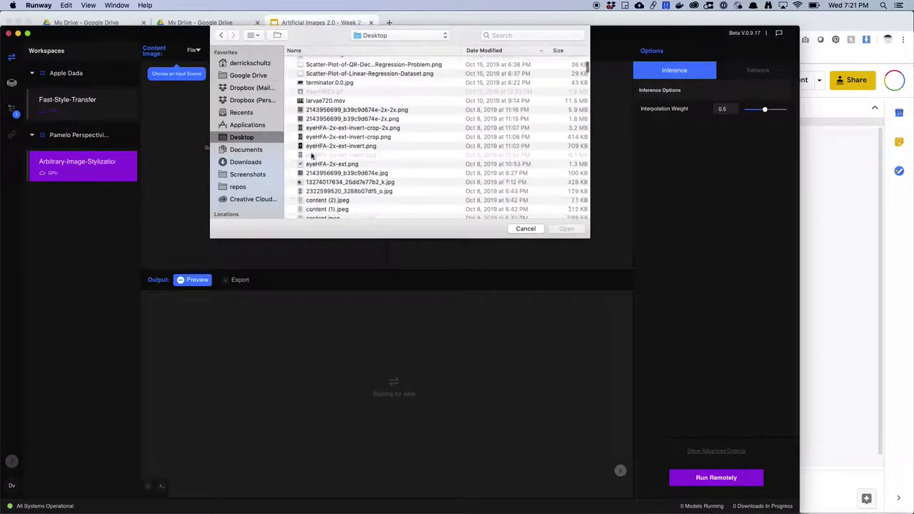
scroll(311, 155, "down", 15)
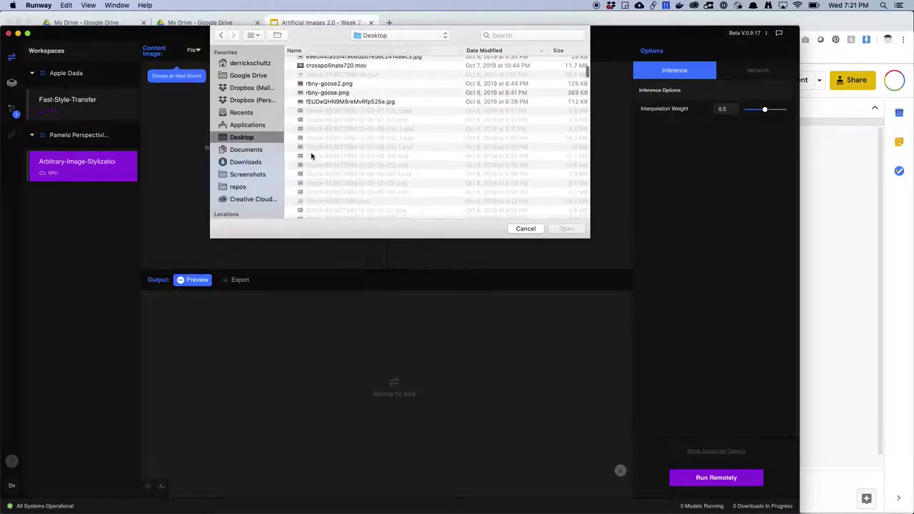
scroll(310, 155, "down", 2)
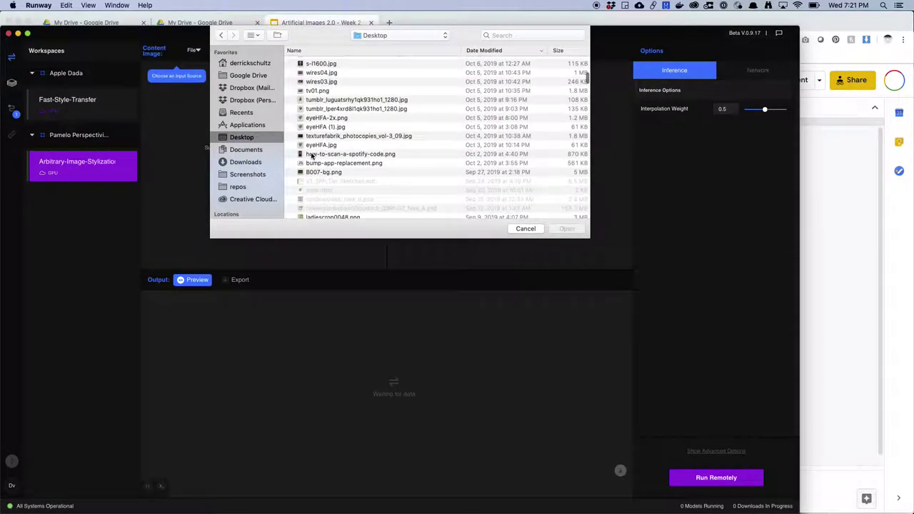
left_click(312, 100)
key("space")
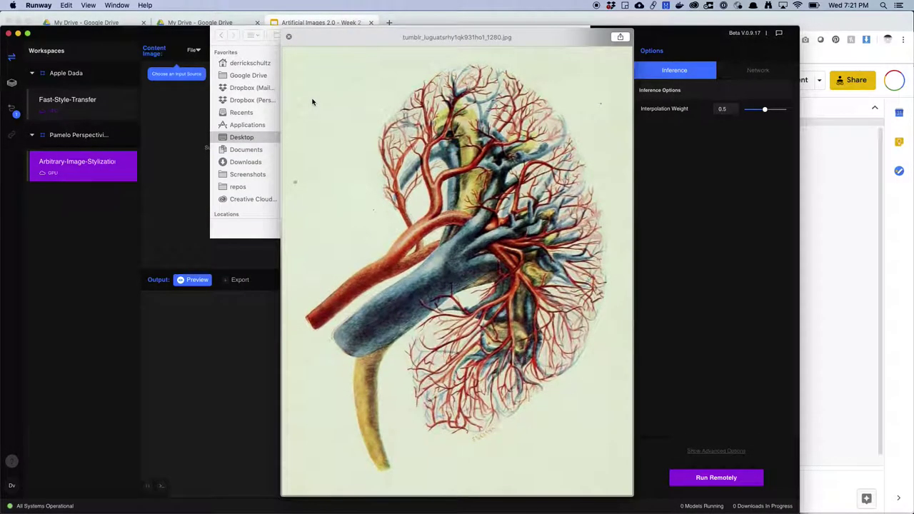
key("space")
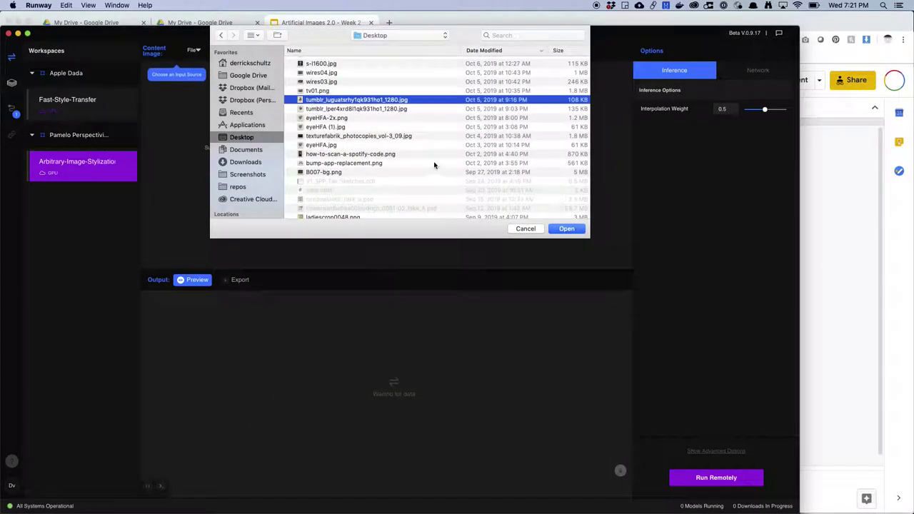
left_click(566, 230)
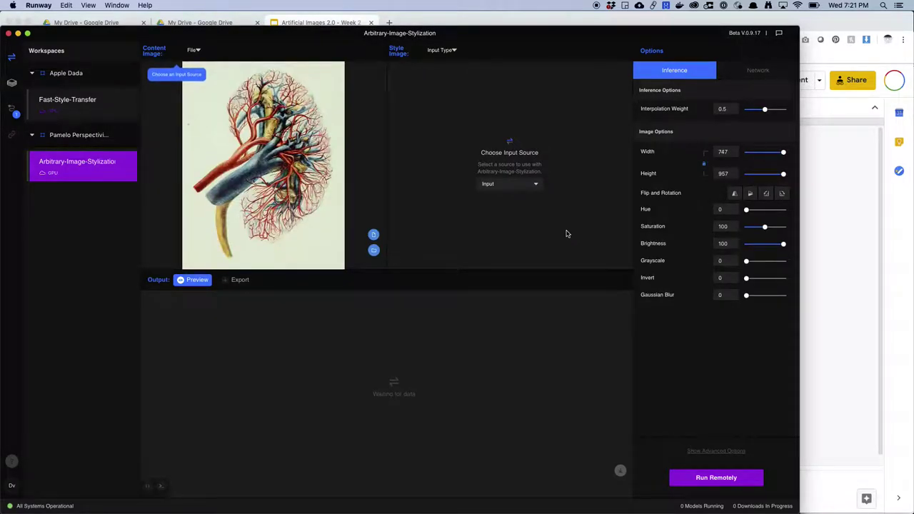
Set the style image's input source to File and load tumblr_luguatsrhy1qk931ho1_1280.jpg from the Desktop folder as the style image.
left_click(509, 187)
left_click(487, 215)
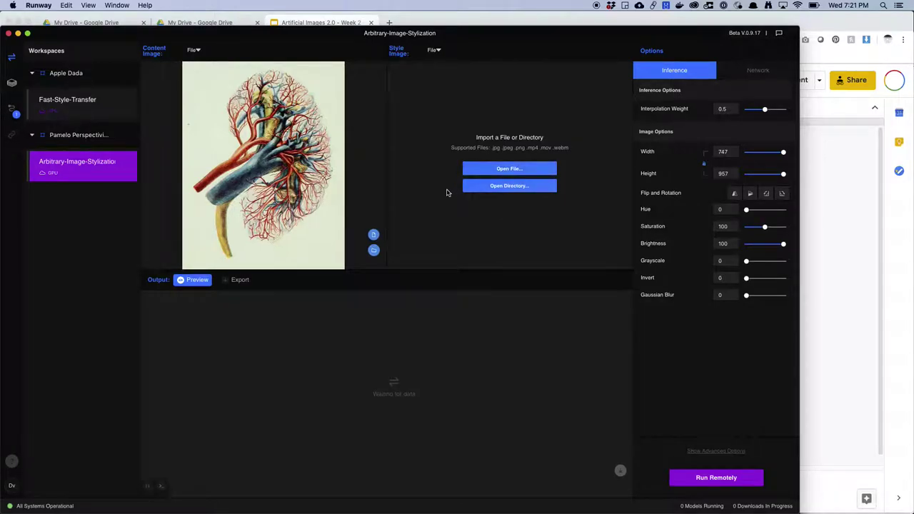
left_click(498, 168)
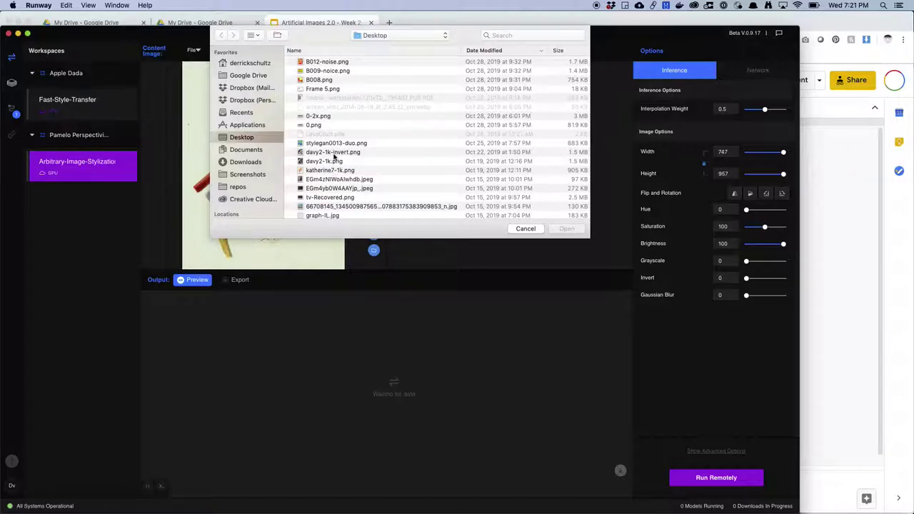
scroll(333, 157, "down", 5)
scroll(333, 157, "down", 10)
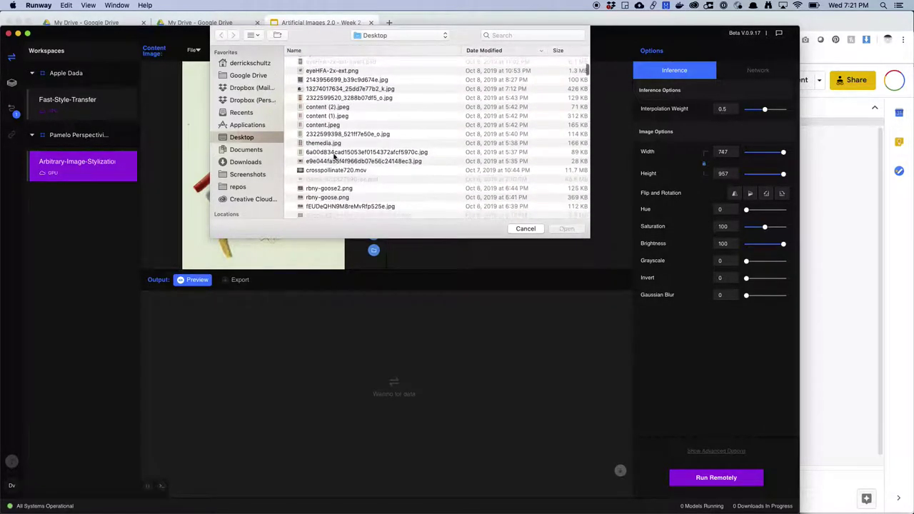
scroll(333, 157, "down", 5)
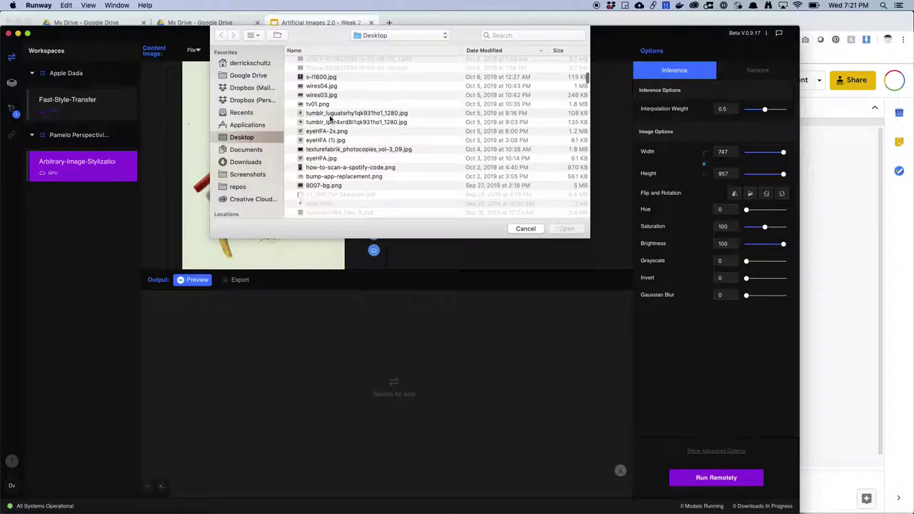
left_click(331, 114)
left_click(566, 230)
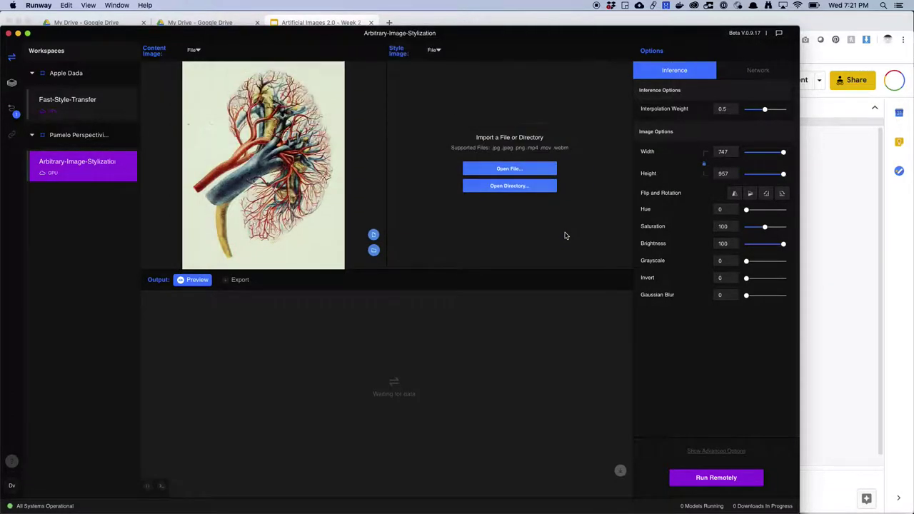
Browse the Desktop folder for a replacement content image and preview ladiescrop1440.png.
left_click(373, 235)
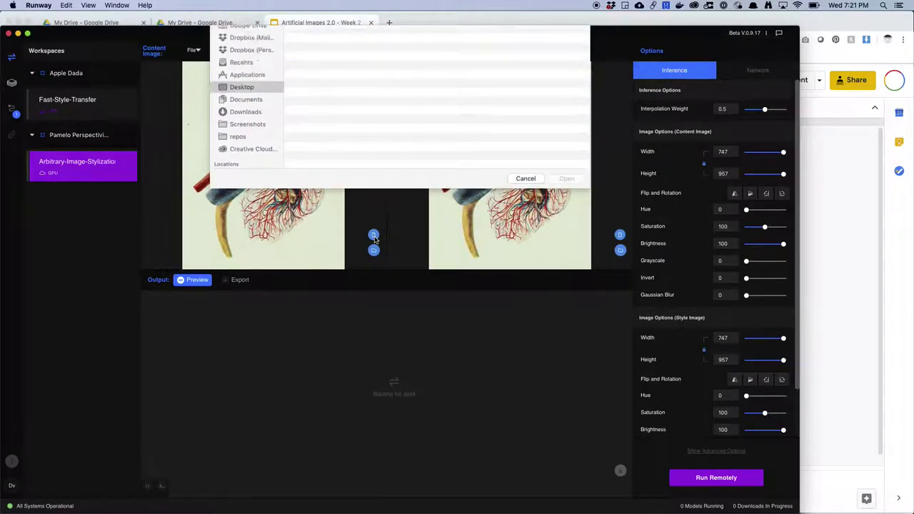
scroll(328, 109, "down", 10)
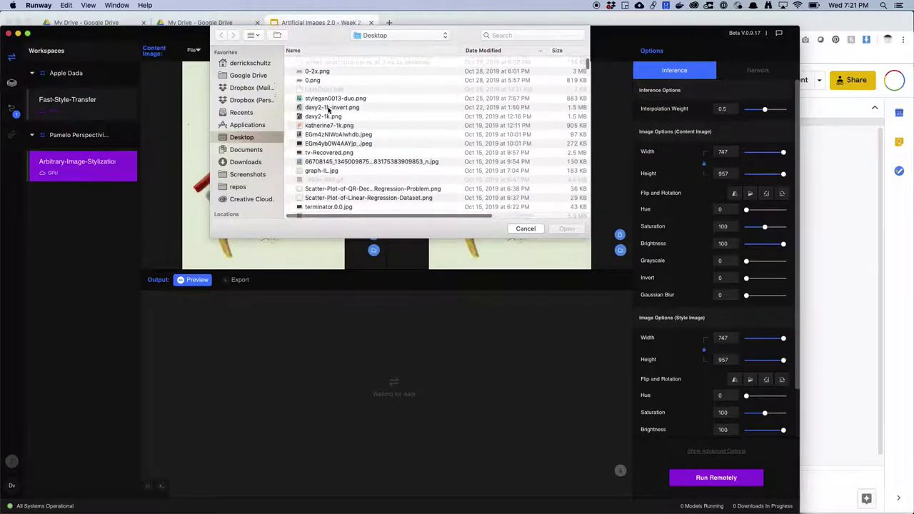
scroll(329, 110, "down", 2)
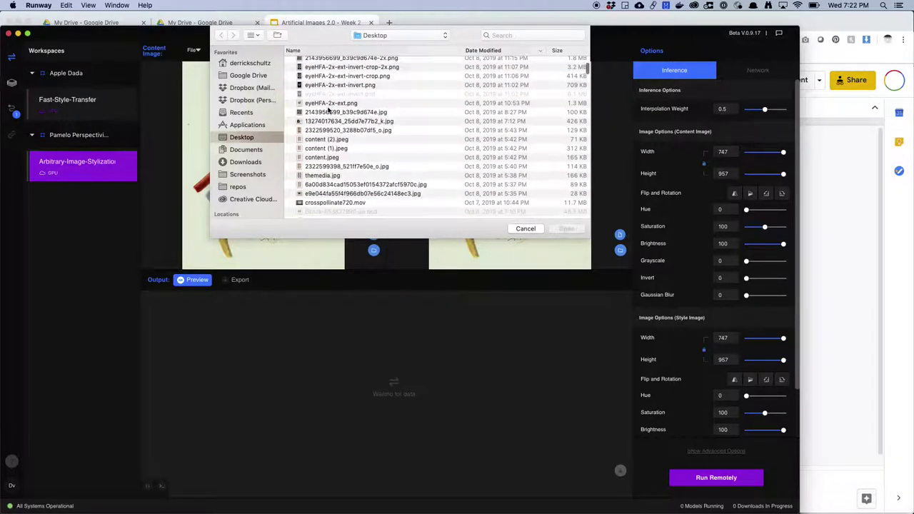
left_click(328, 103)
scroll(330, 129, "down", 15)
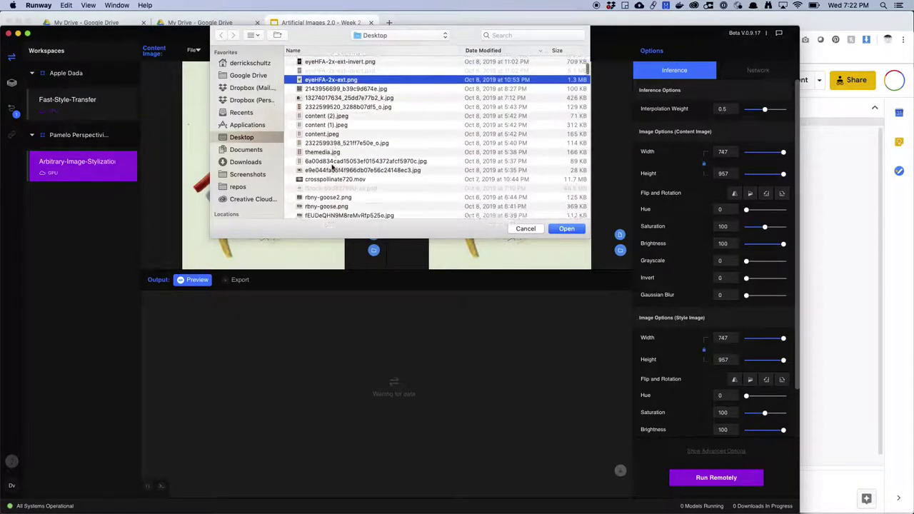
scroll(332, 167, "down", 10)
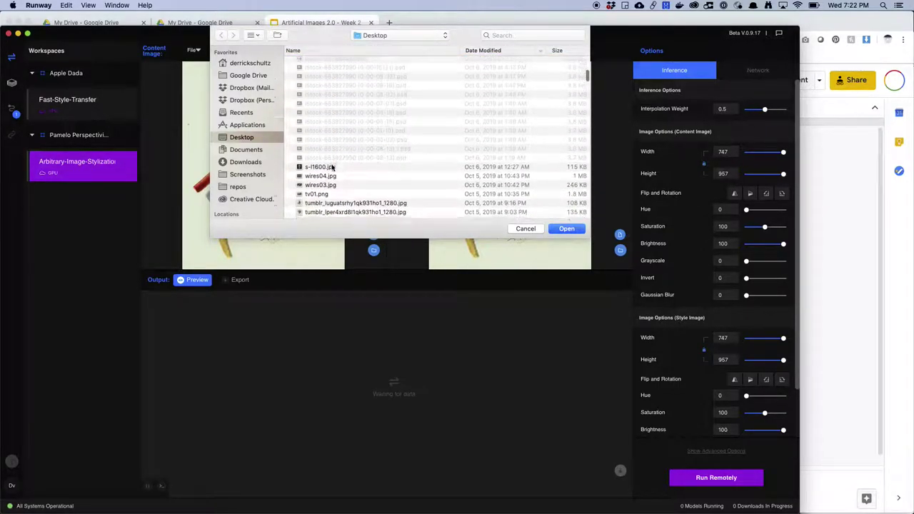
scroll(332, 167, "down", 10)
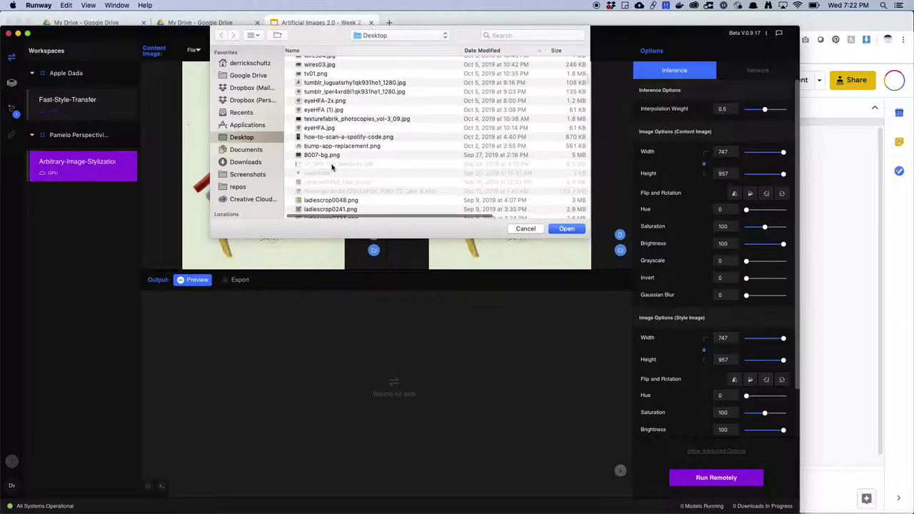
scroll(332, 167, "down", 3)
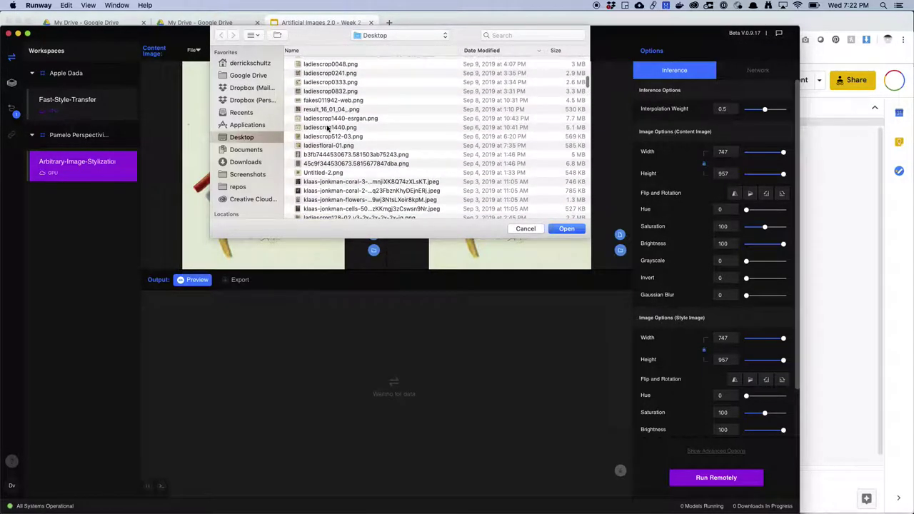
left_click(329, 129)
key("space")
key("space")
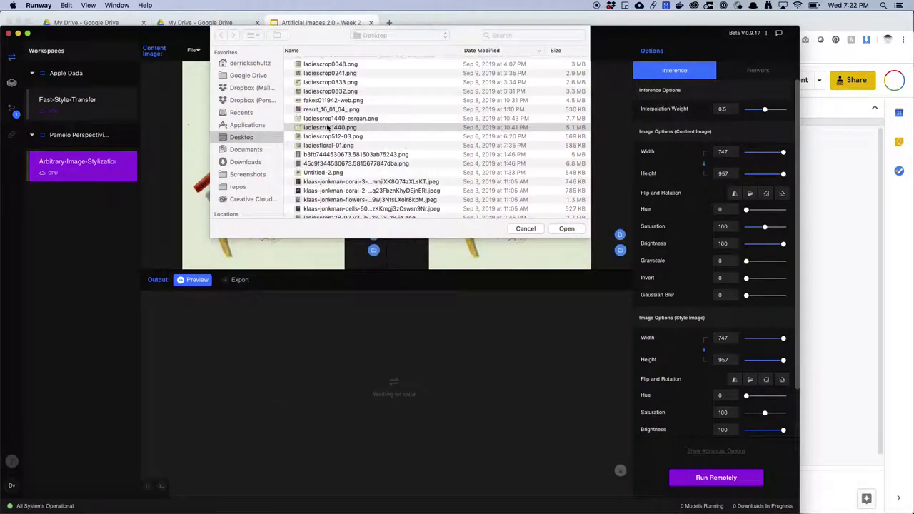
Preview ladiescrop0241.png and try to load it as the content image.
scroll(327, 125, "up", 3)
left_click(327, 123)
key("space")
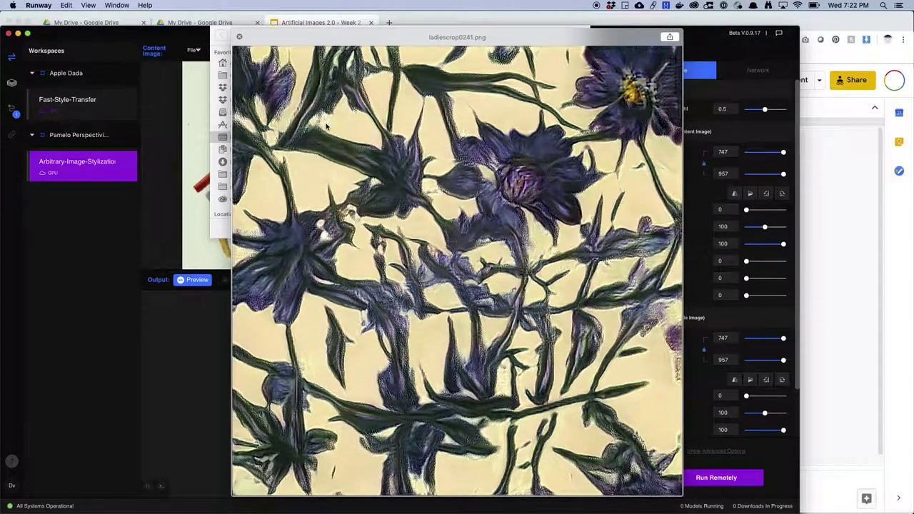
key("space")
left_click(557, 230)
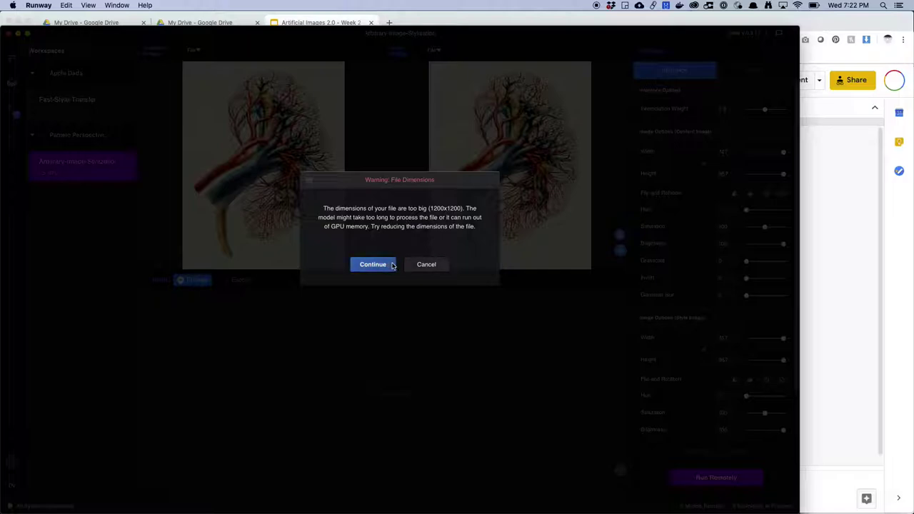
left_click(411, 265)
Try to load the first coral-3 JPEG from the Desktop folder as the content image after previewing it.
left_click(373, 235)
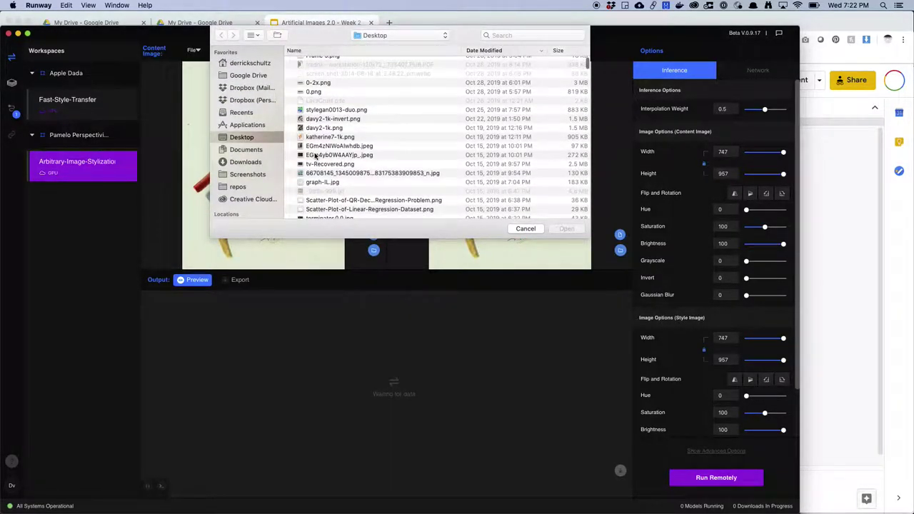
scroll(325, 148, "down", 5)
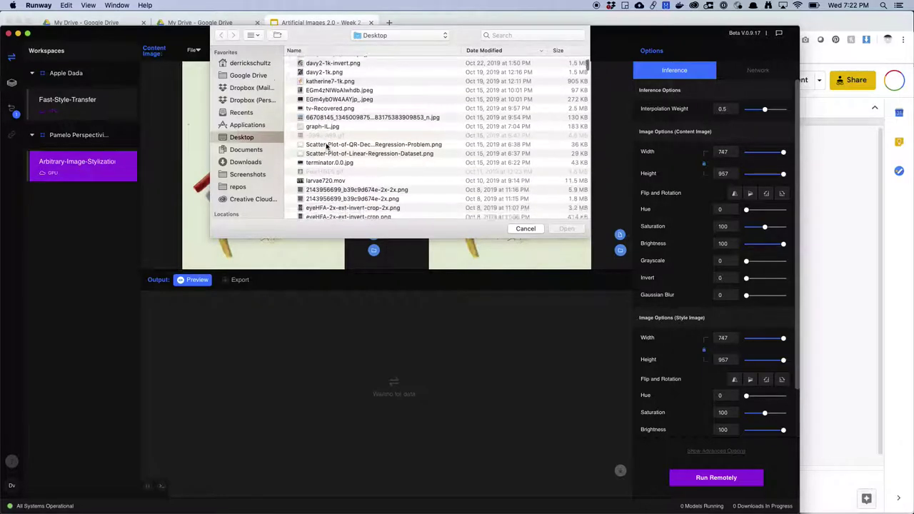
scroll(326, 146, "down", 10)
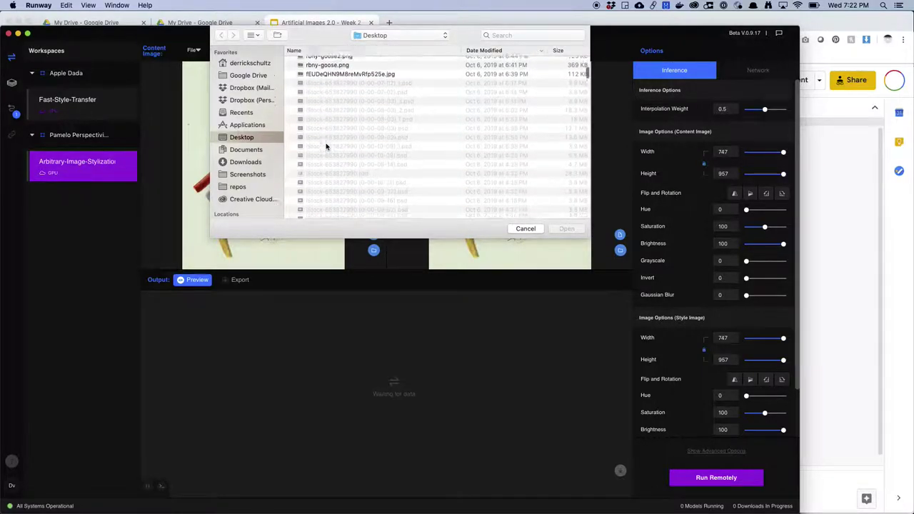
scroll(326, 145, "down", 2)
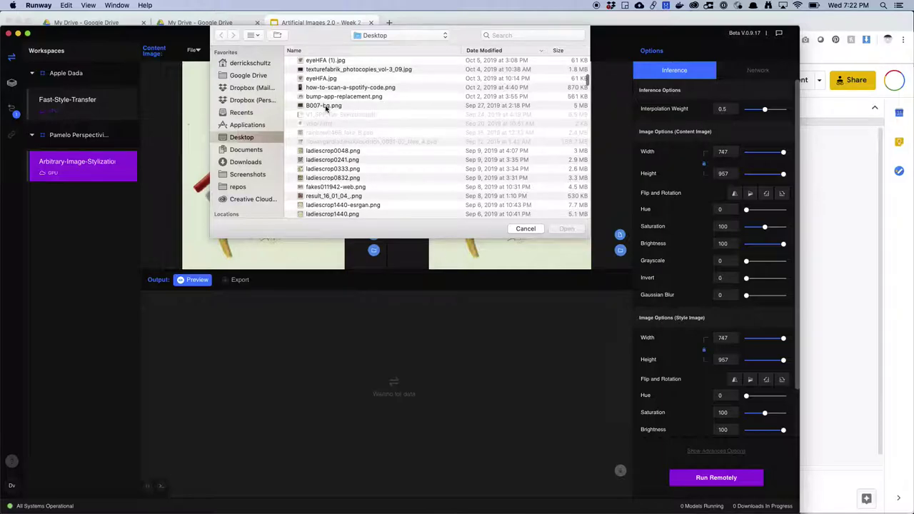
key("space")
key("space")
scroll(326, 109, "down", 4)
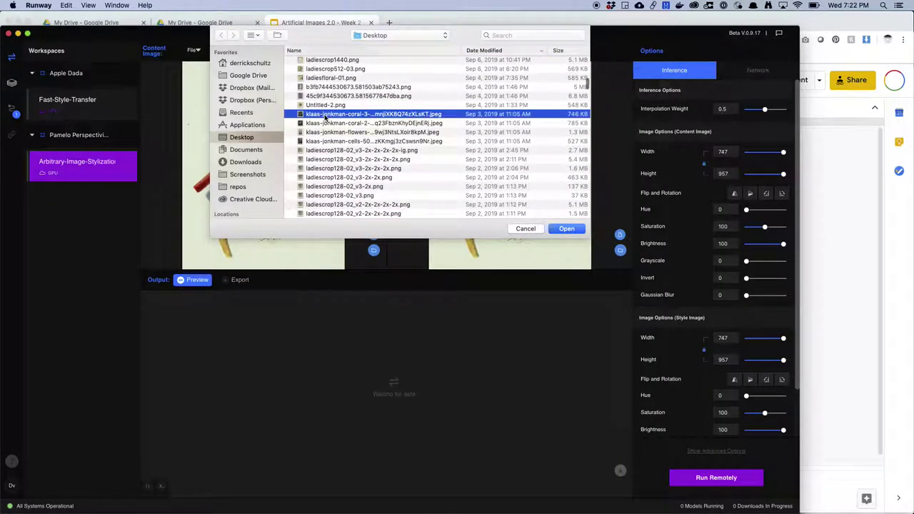
key("space")
key("space")
left_click(567, 229)
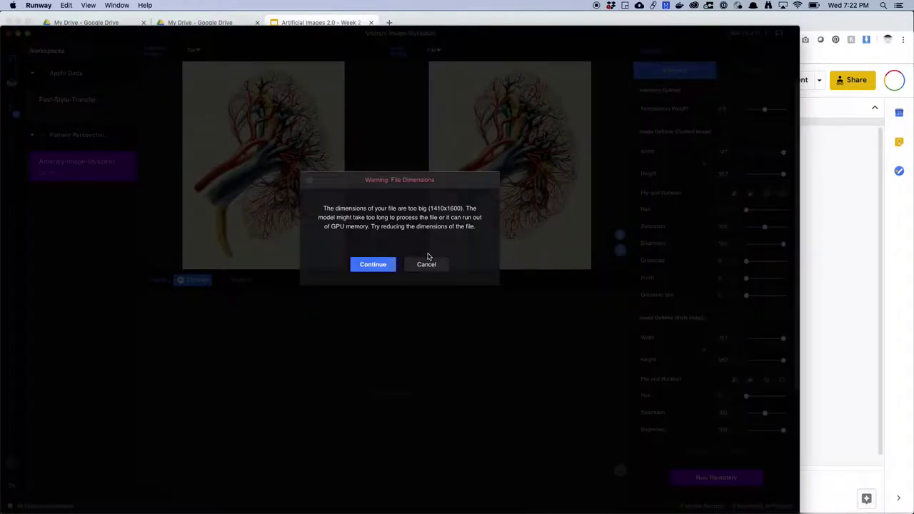
left_click(426, 264)
Start choosing a different content image from the Desktop folder and preview implosion.png.
left_click(374, 249)
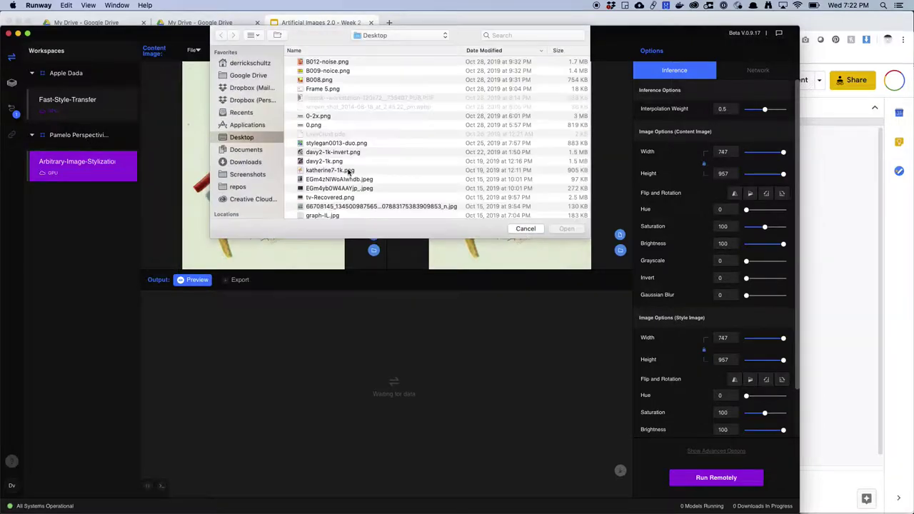
scroll(343, 148, "down", 10)
scroll(342, 148, "down", 5)
scroll(342, 148, "down", 1)
key("space")
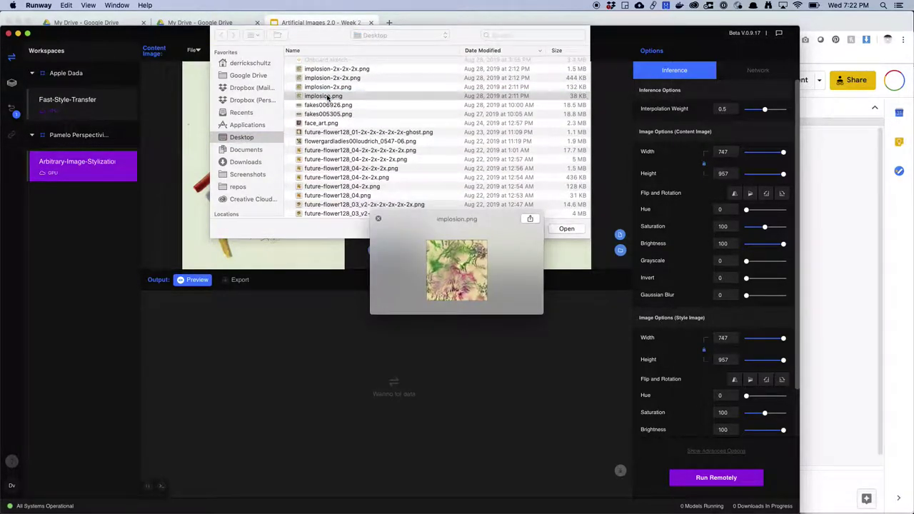
key("space")
Load future-flower128_03_v2-2x-2x.png as the content image and run the stylization model remotely.
scroll(331, 146, "down", 5)
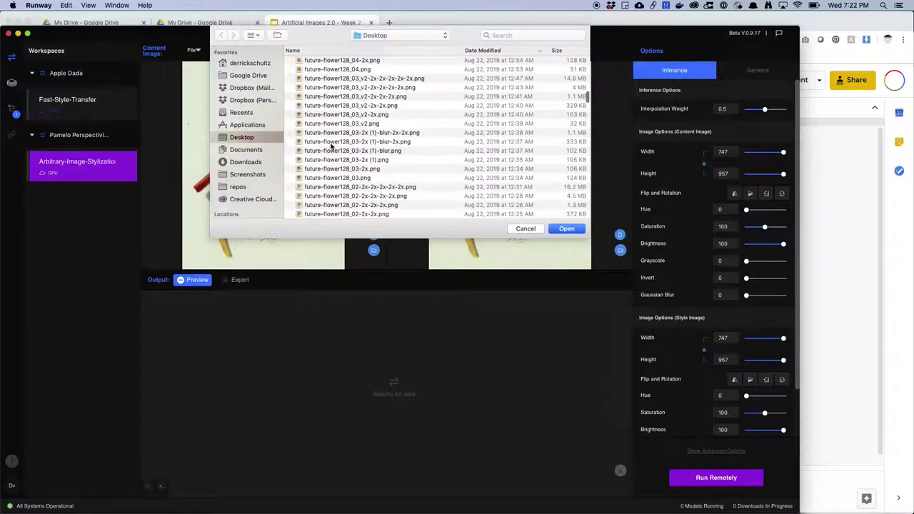
scroll(333, 154, "down", 1)
left_click(336, 158)
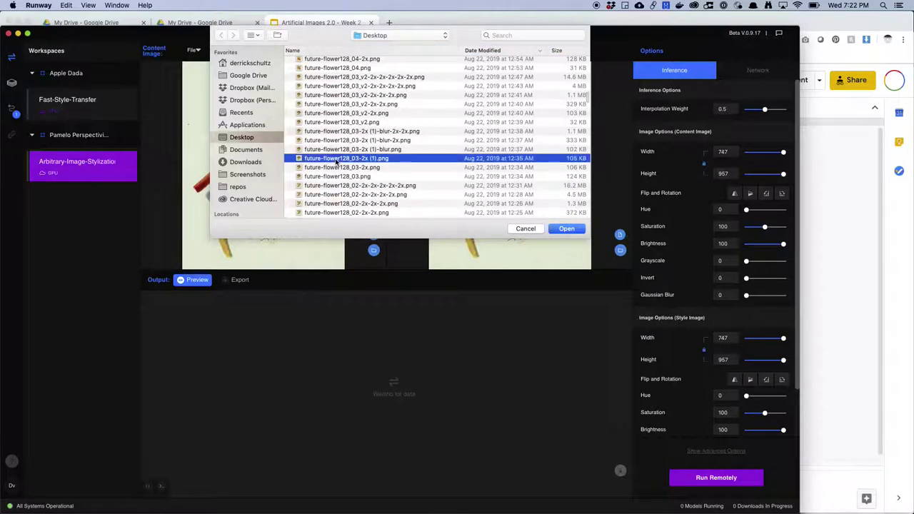
left_click(335, 152)
scroll(333, 131, "up", 2)
left_click(334, 123)
key("space")
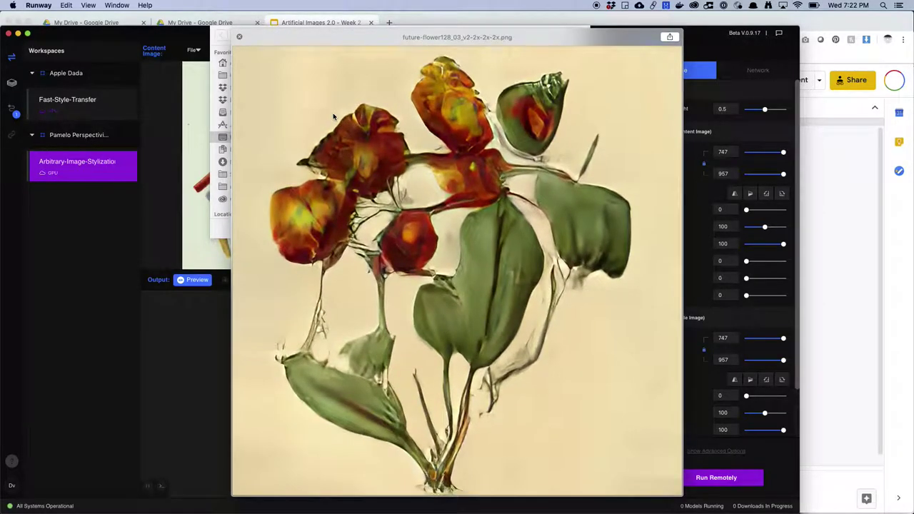
key("space")
key("Down")
key("space")
left_click(561, 230)
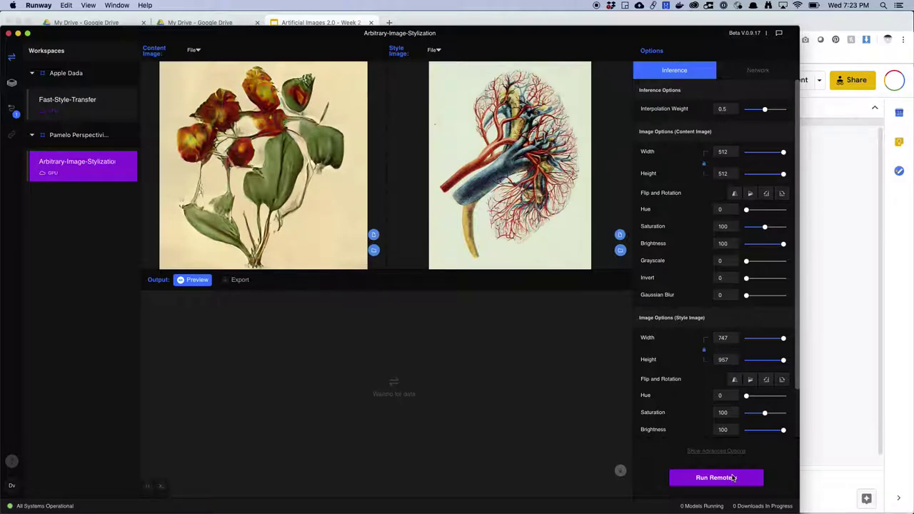
left_click(733, 475)
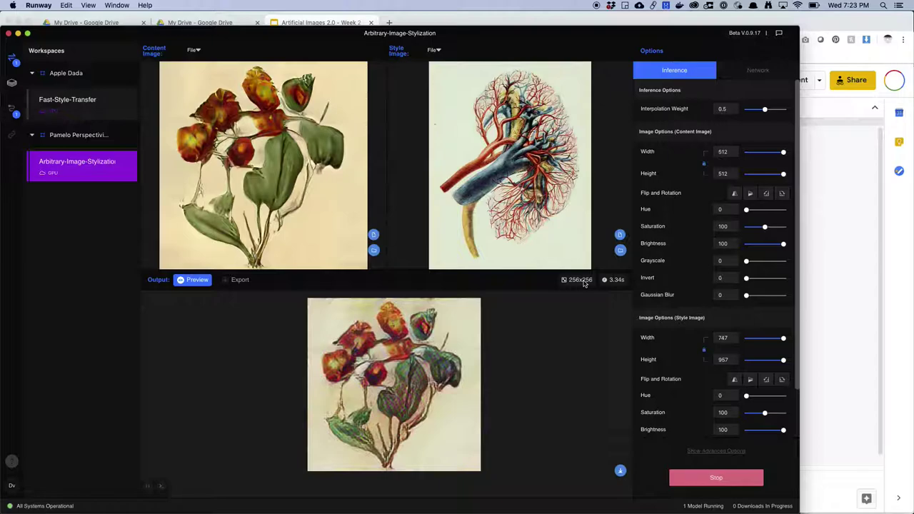
Switch to Finder to show the Desktop folder, and stop the remote model run back in Runway.
key("super+Tab")
key("Tab")
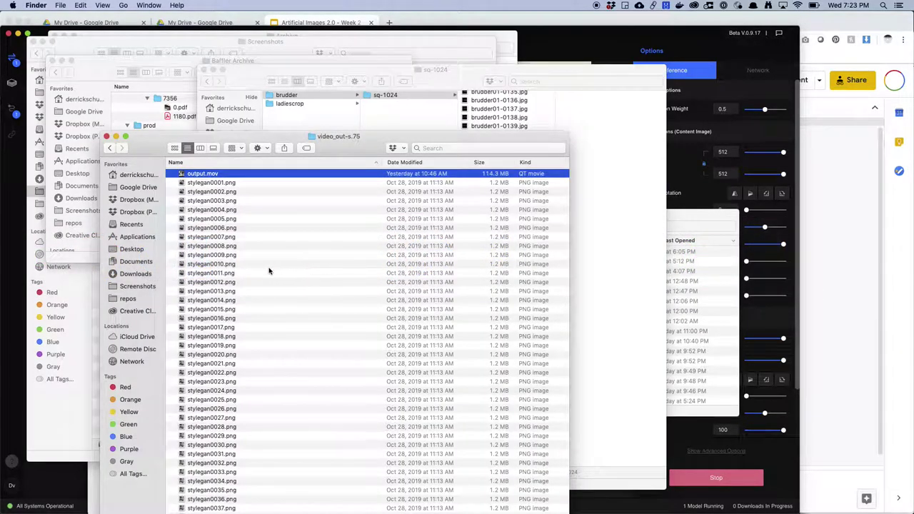
left_click(135, 250)
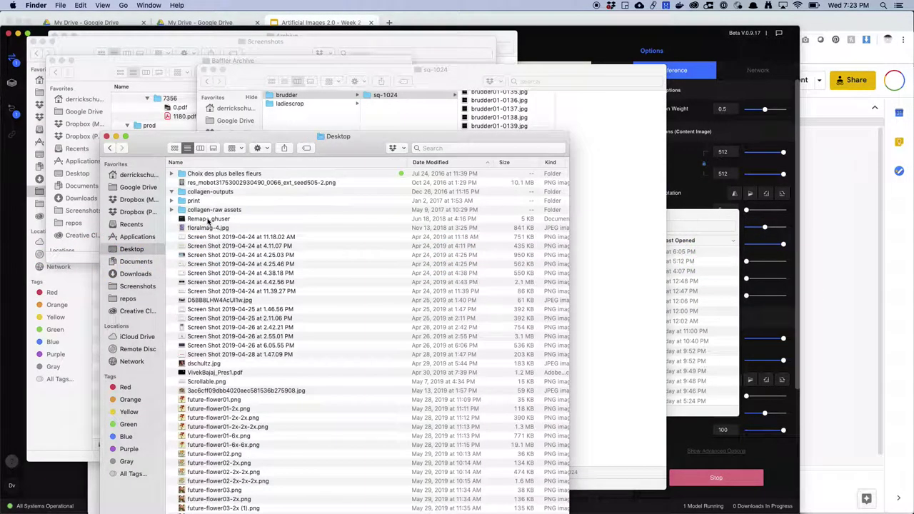
left_click(701, 182)
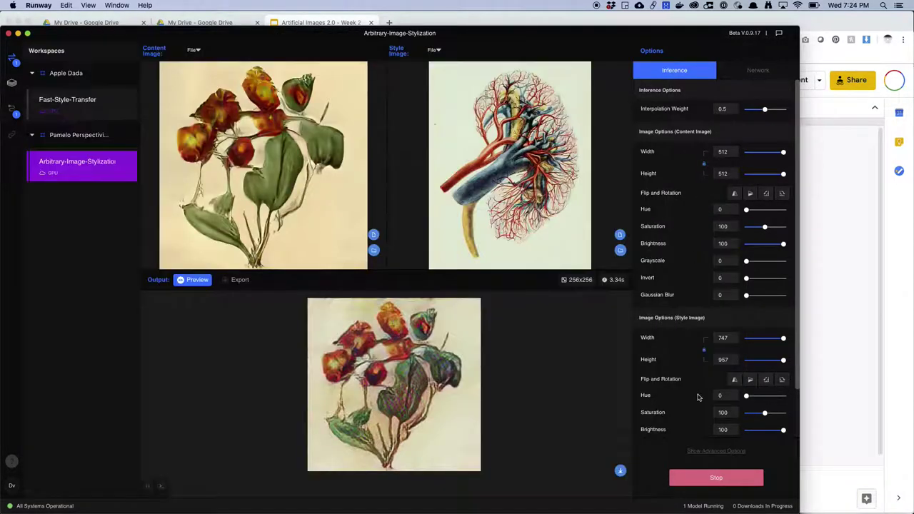
left_click(704, 479)
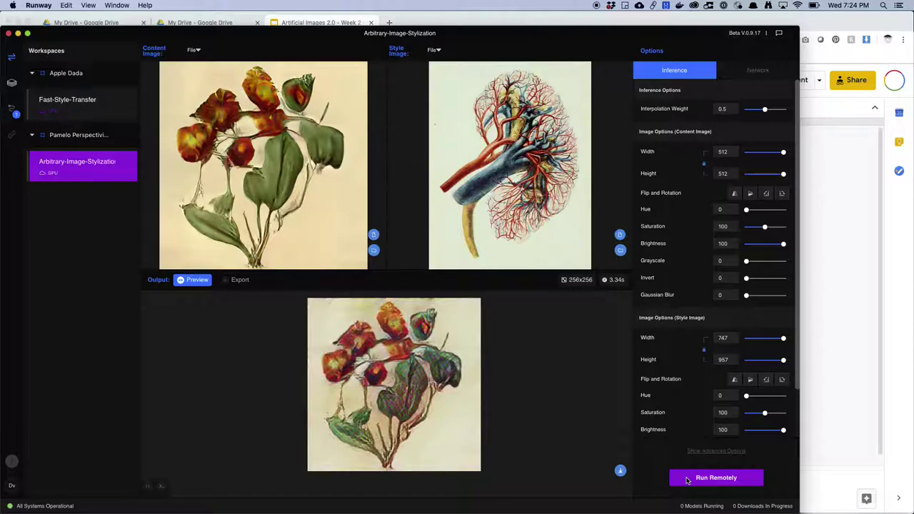
Switch to Finder, collapse the collagen-outputs folder and search This Mac for "tumblr".
key("super+Tab")
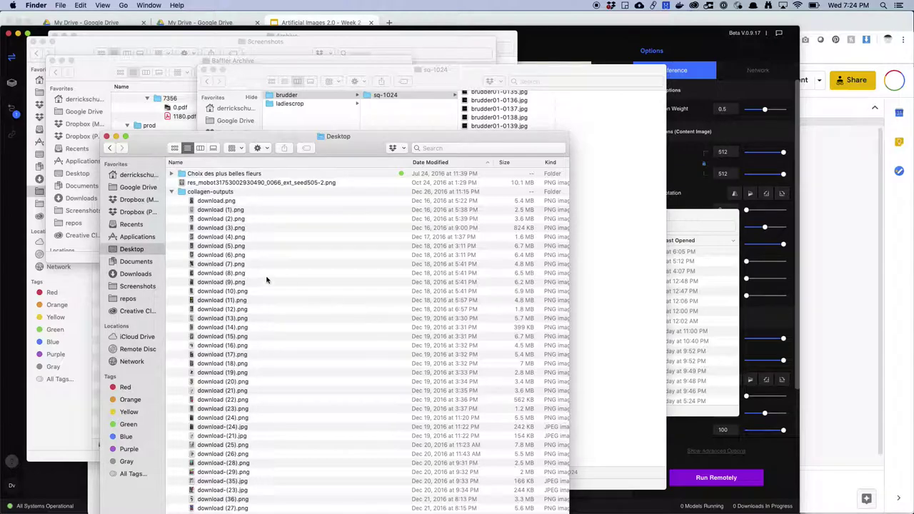
left_click(171, 194)
scroll(200, 270, "down", 10)
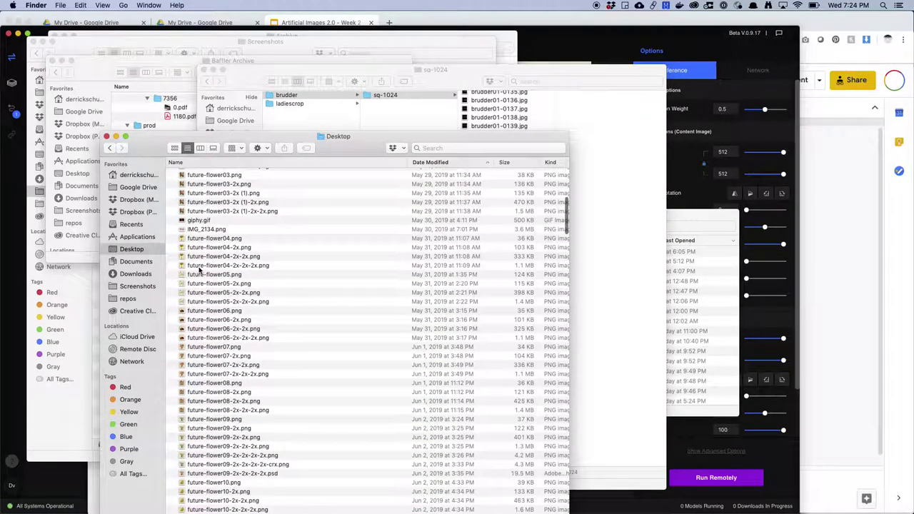
left_click(438, 151)
type("tumb")
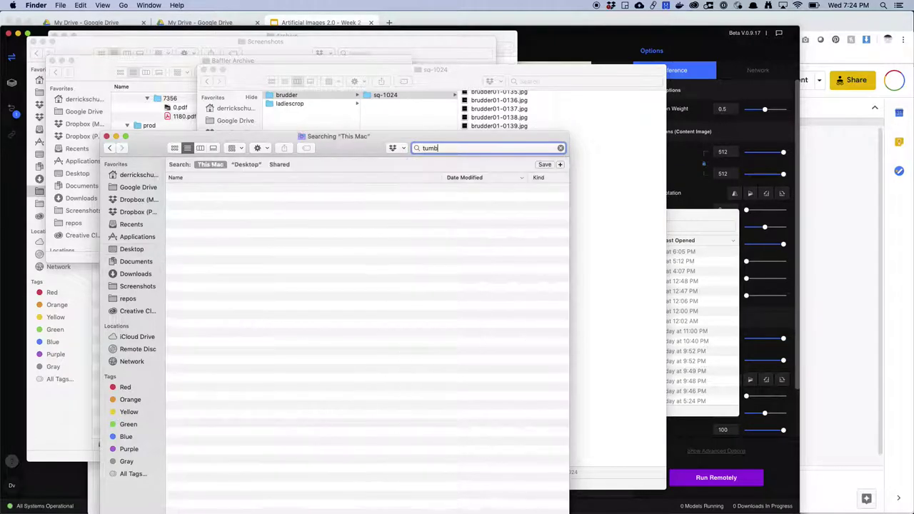
type("lr")
key("Return")
Preview tumblr_luguatsrhy1qk931ho1_1280.jpg from the search results and open it in Adobe Photoshop CC 2019.
left_click(279, 198)
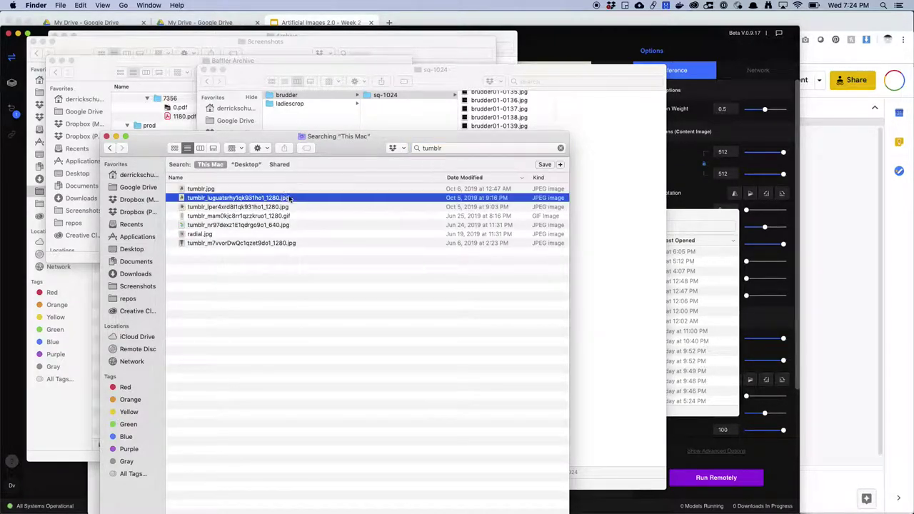
key("space")
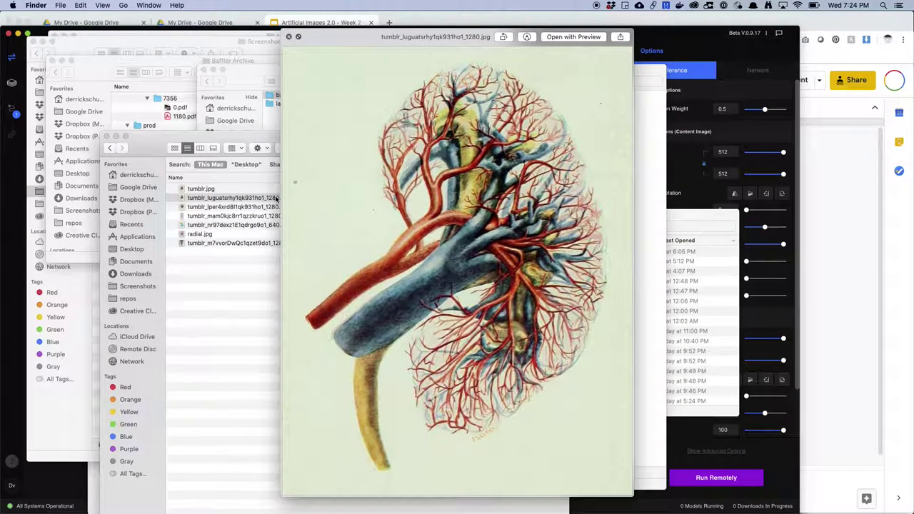
key("space")
right_click(276, 199)
mouse_move(439, 210)
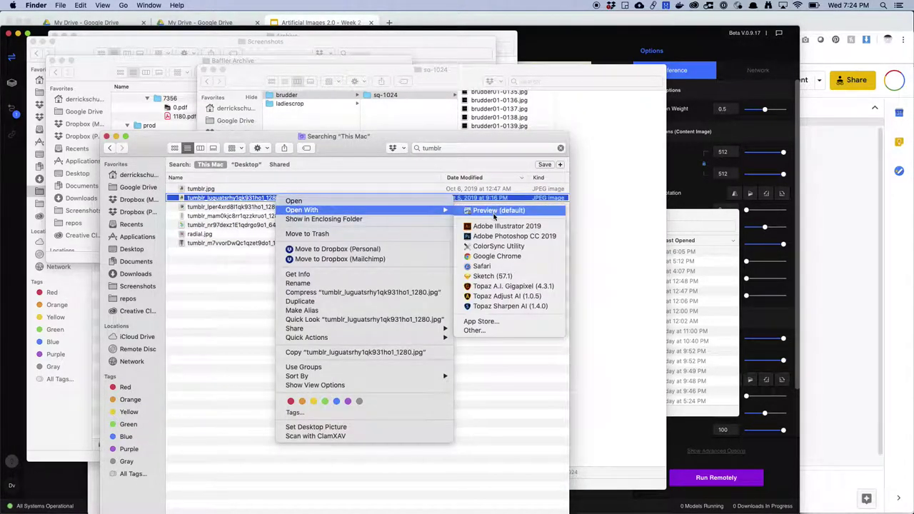
left_click(502, 238)
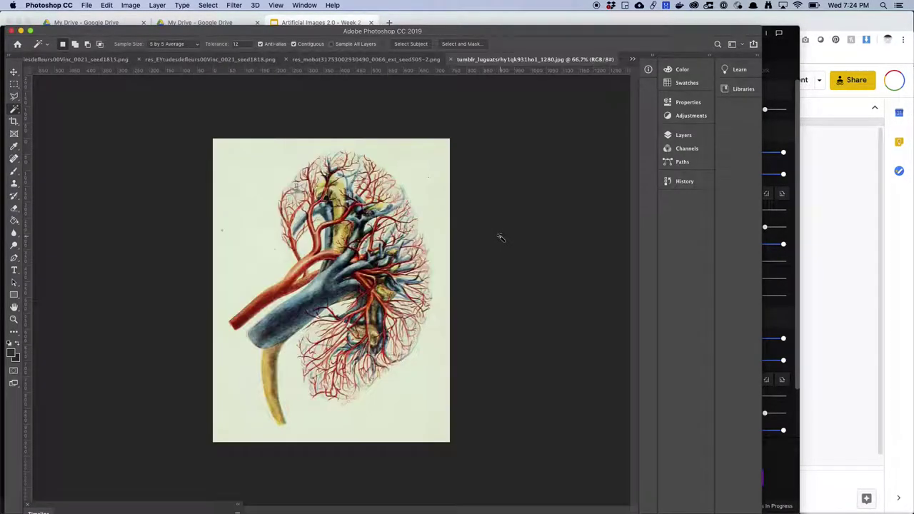
Resize the kidney image to a width of 360 pixels, keeping its proportions.
key("super+alt+i")
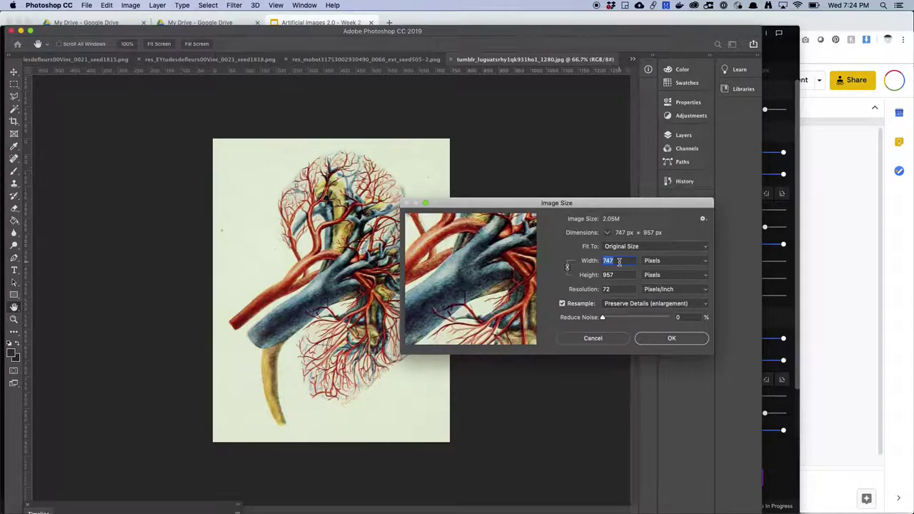
type("360")
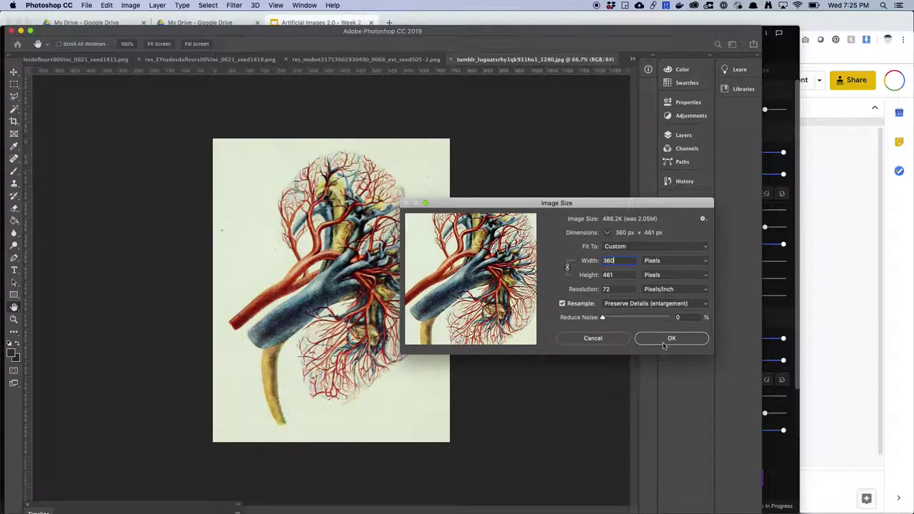
left_click(668, 340)
Export the resized image for web as a PNG-24 to the Desktop, adding "-scale" to the end of its file name.
key("super+alt+shift+s")
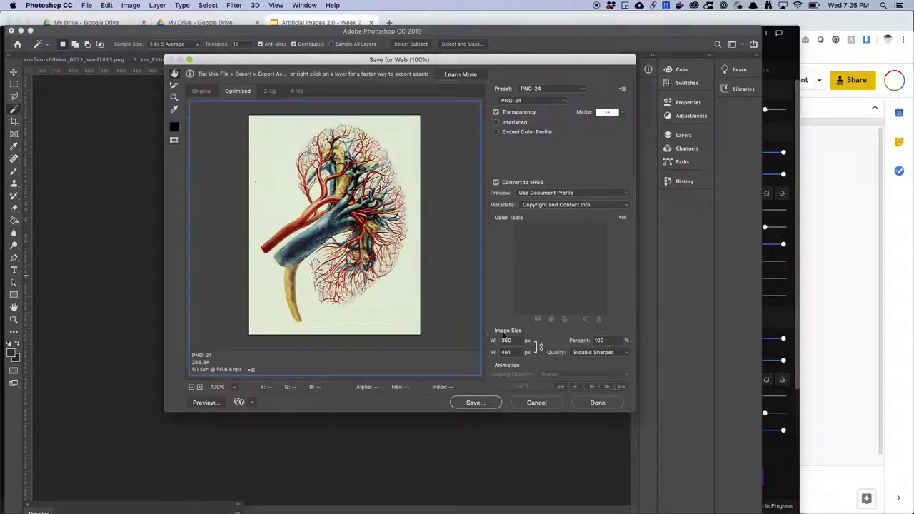
left_click(475, 402)
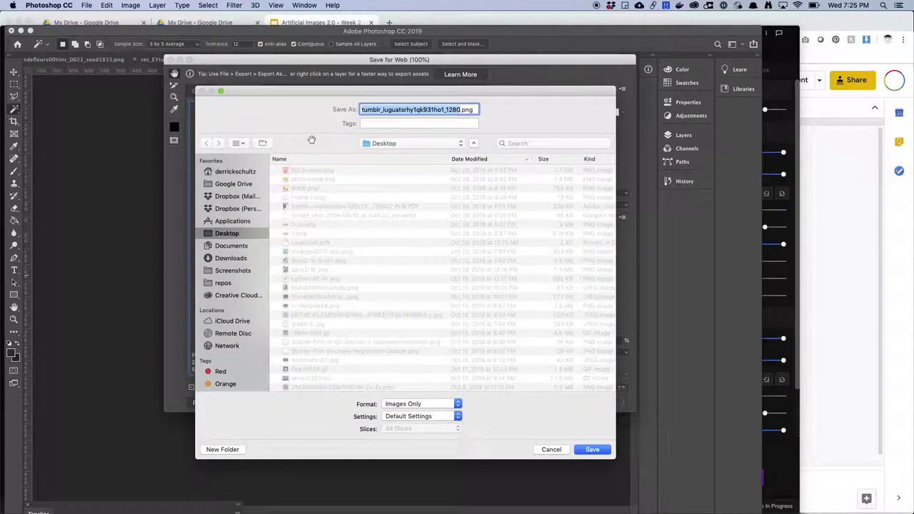
key("Right")
type("-scale")
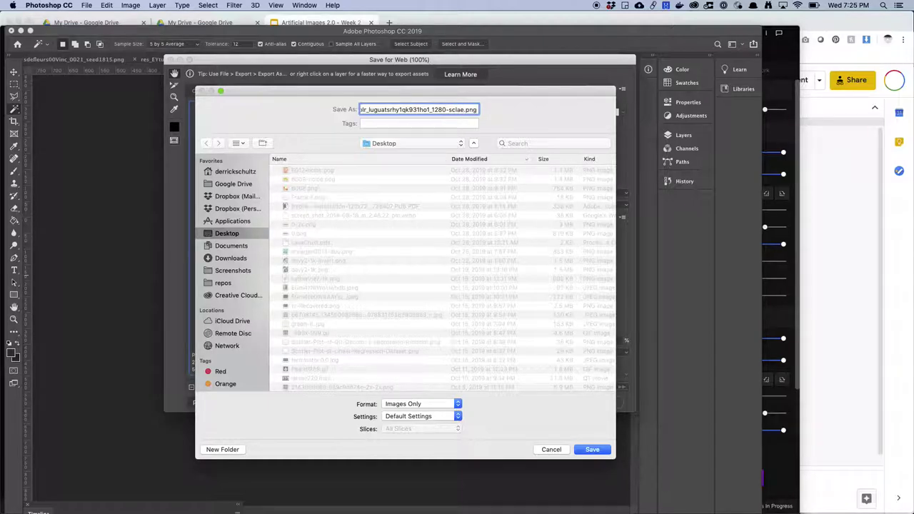
key("BackSpace")
key("BackSpace")
key("BackSpace")
type("ale")
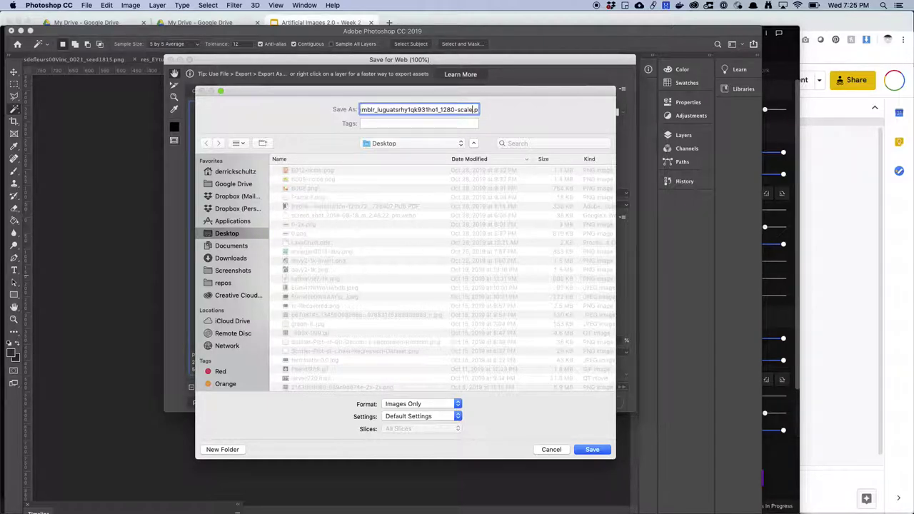
Switch to Runway and load tumblr_luguatsrhy1qk931ho1_1280-scale.png from the Desktop as the style image.
key("super+Tab")
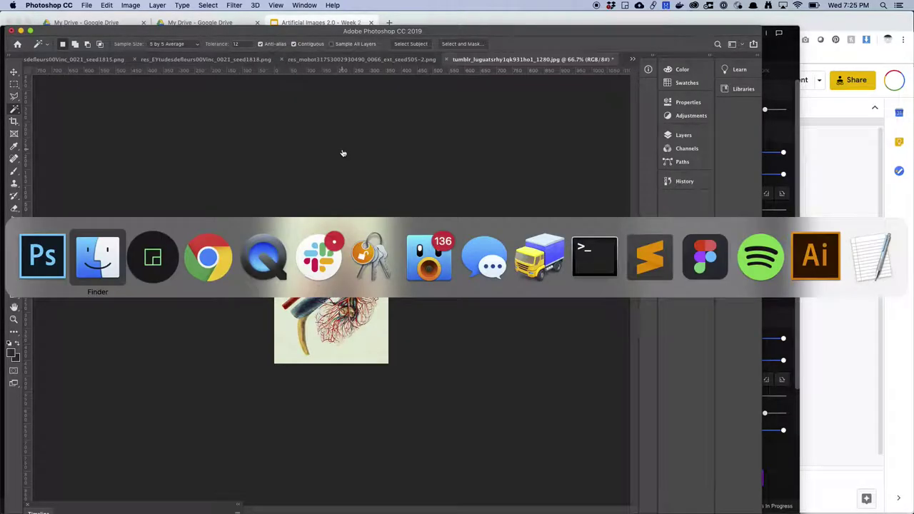
key("super+Tab")
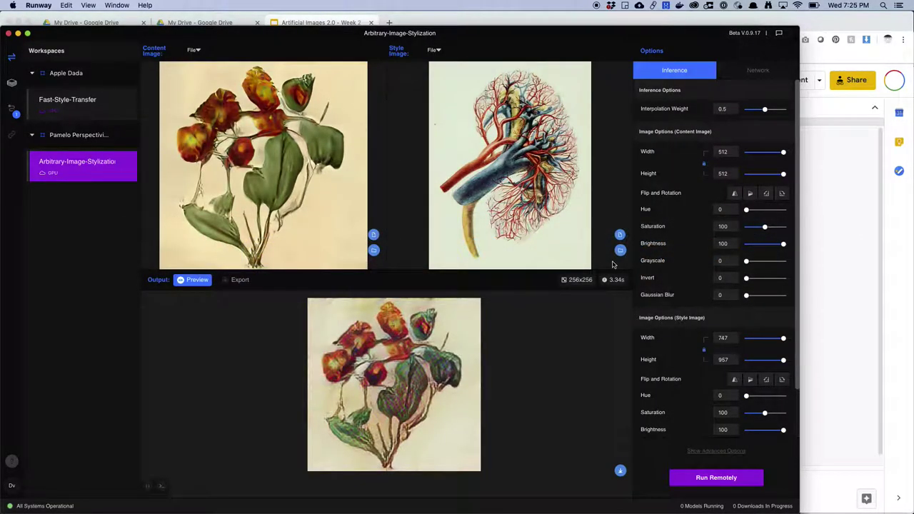
left_click(620, 235)
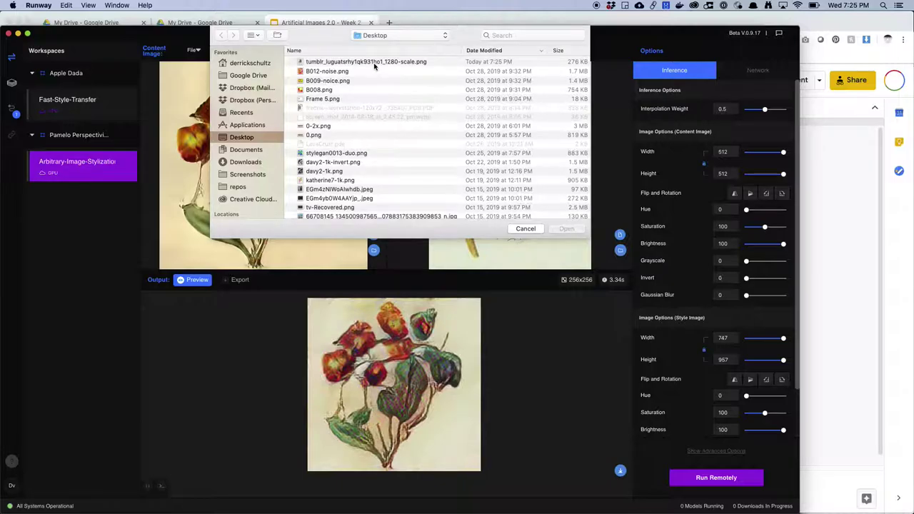
left_click(374, 63)
left_click(566, 229)
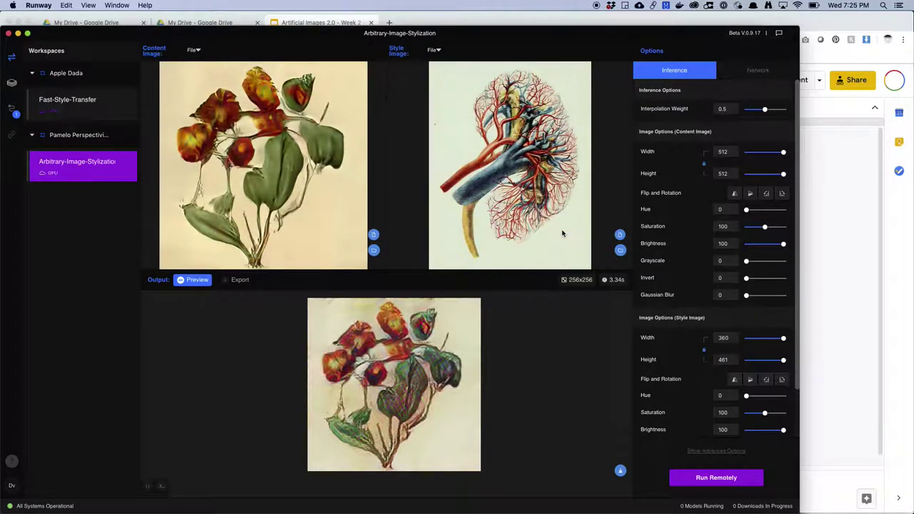
Run the stylization model remotely and reduce the content image width to 252 with linked height.
left_click(708, 478)
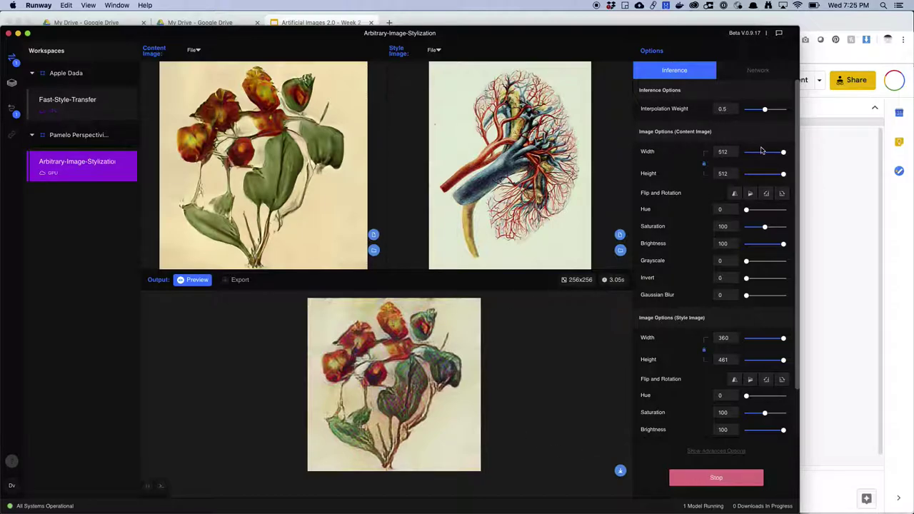
left_click_drag(783, 151, 765, 156)
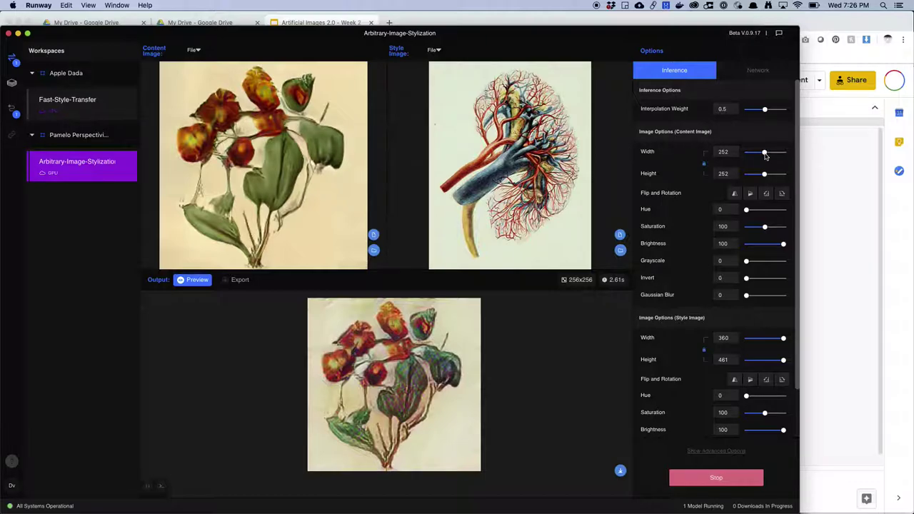
Switch to Chrome and open the Paperspace website in a new tab.
key("super+Tab")
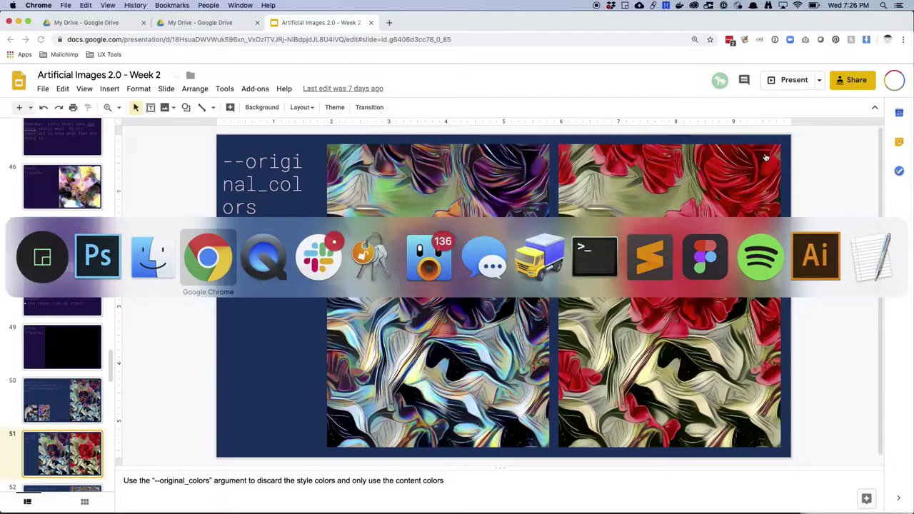
left_click(390, 22)
type("pap")
key("Return")
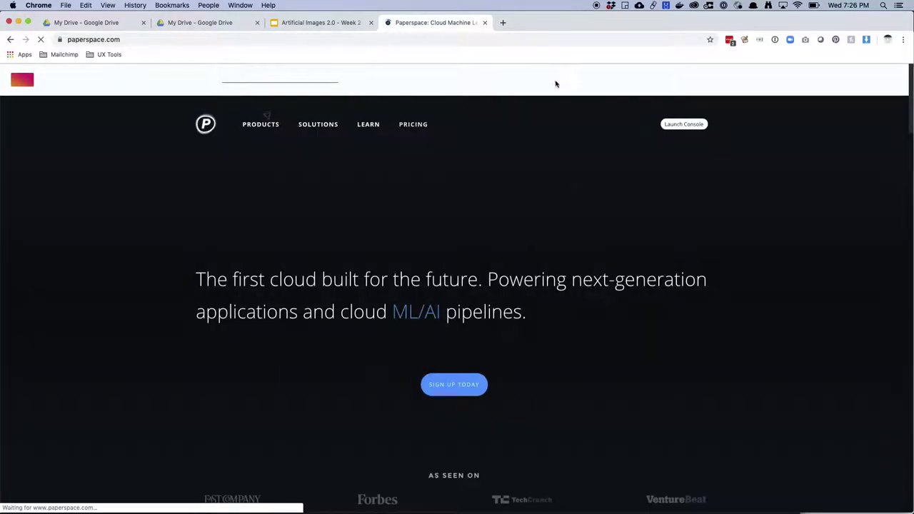
Log out of the Paperspace account and sign back in with the email login.
mouse_move(722, 127)
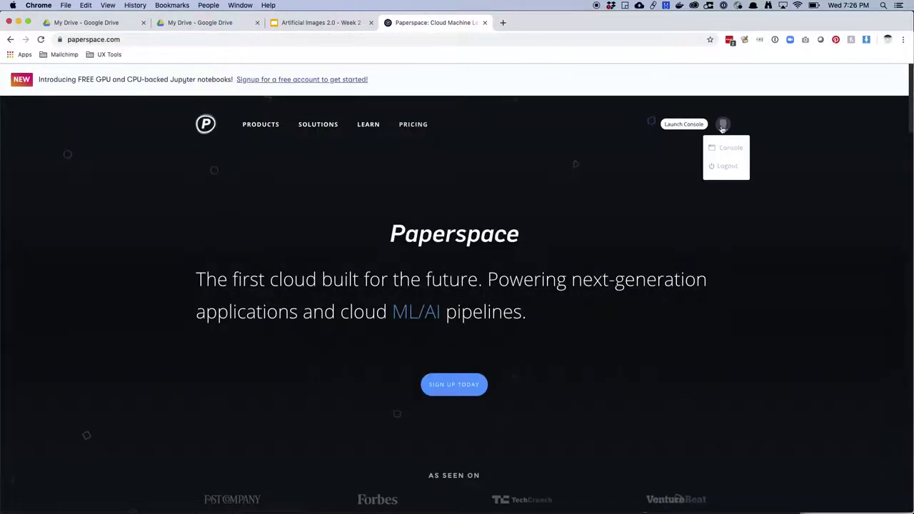
left_click(721, 169)
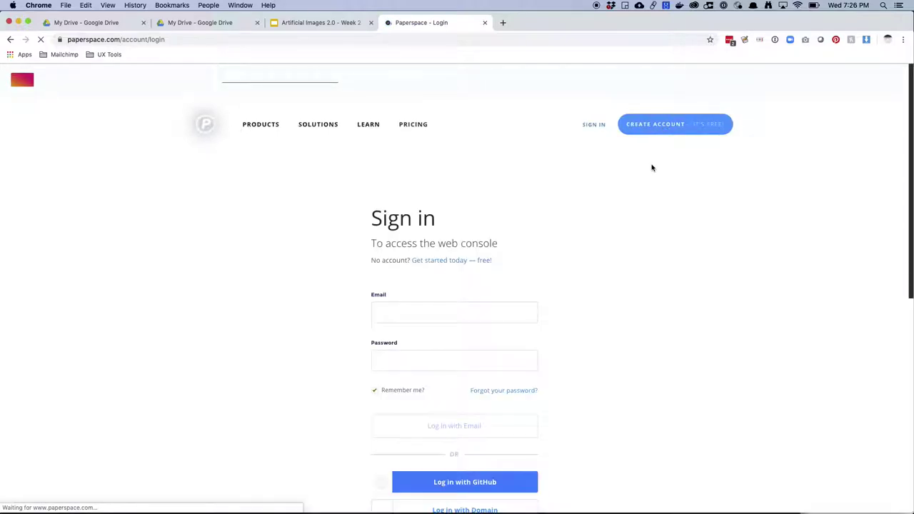
left_click(444, 425)
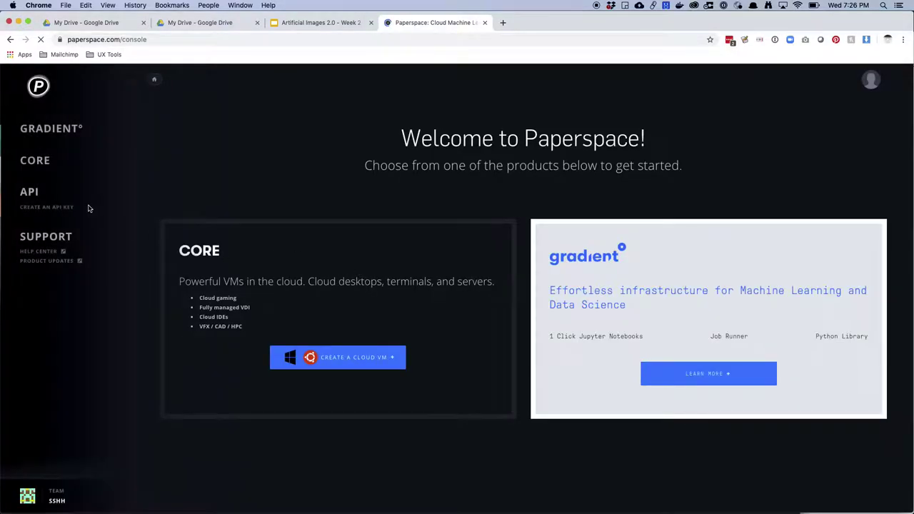
Open the Core machines page and switch from the SSHH team to the private workspace.
left_click(46, 199)
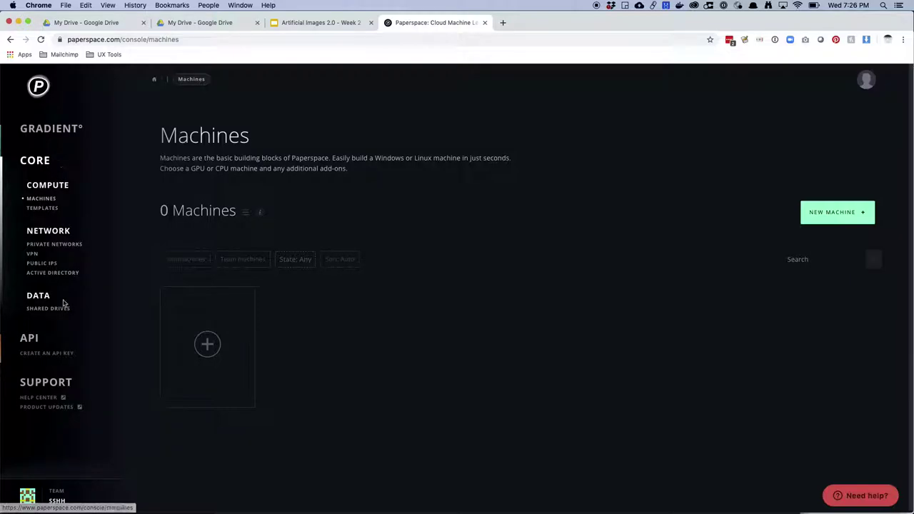
left_click(89, 497)
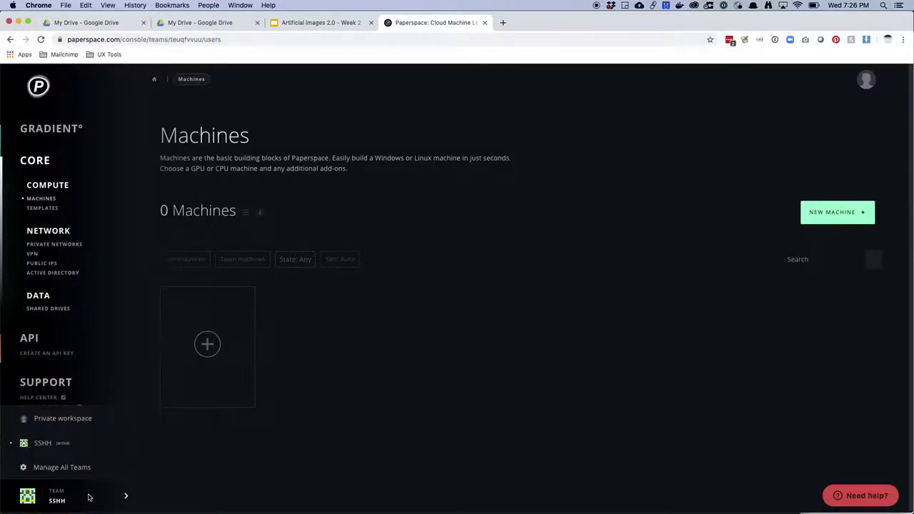
left_click(81, 420)
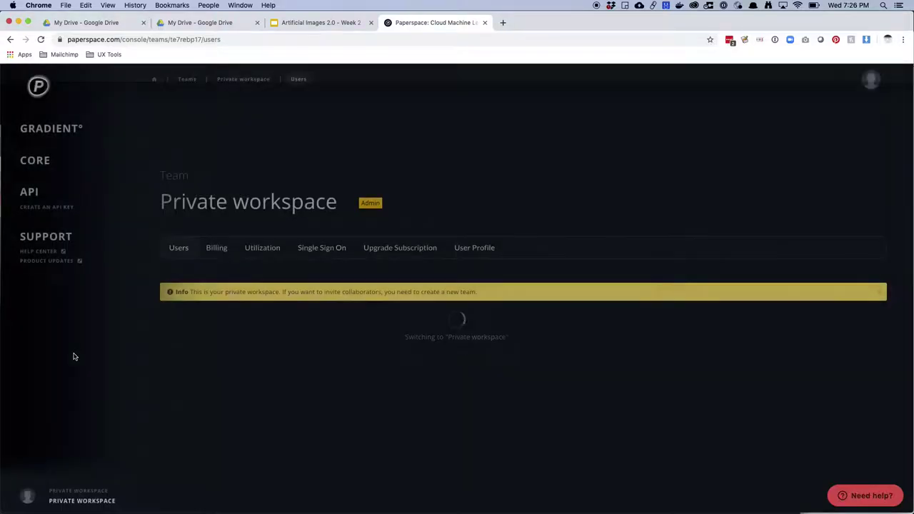
Return to Runway and stop the remote model run.
key("super+Tab")
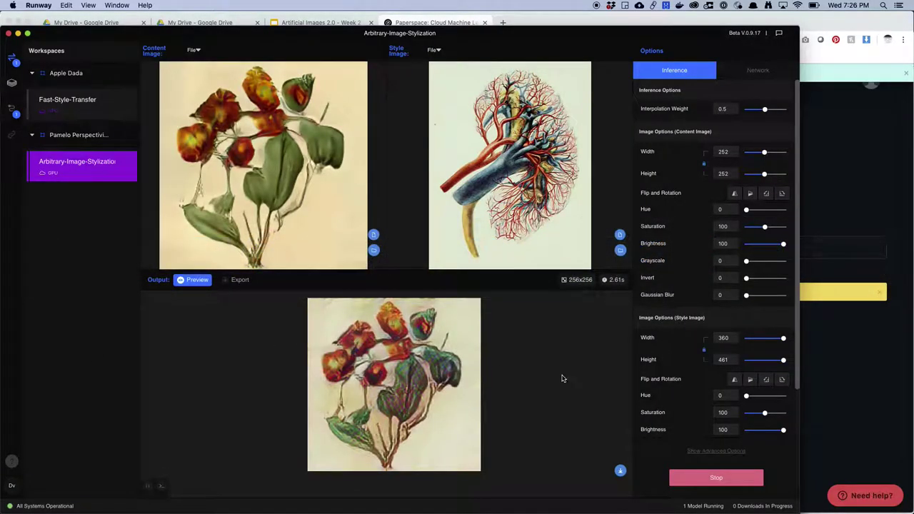
left_click(702, 479)
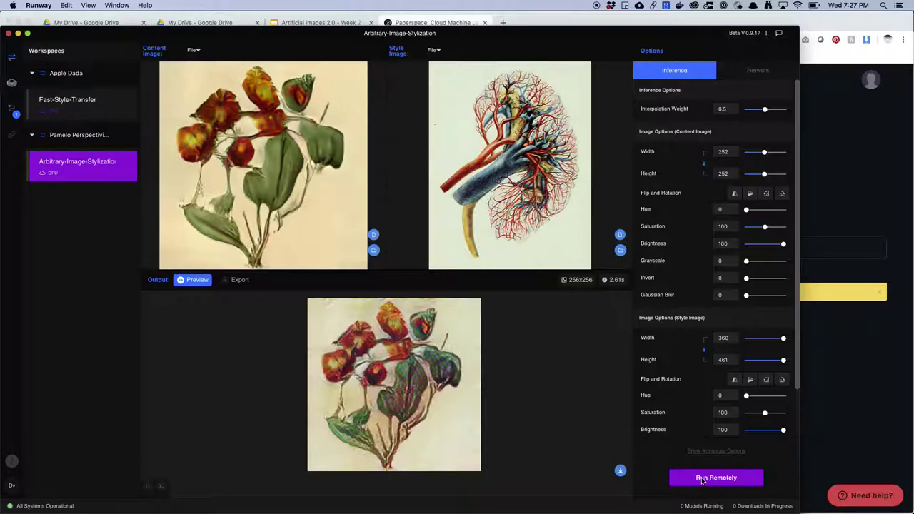
Switch back to Paperspace in Chrome and open the settings of the Bug machine from the Core machines page.
key("super+Tab")
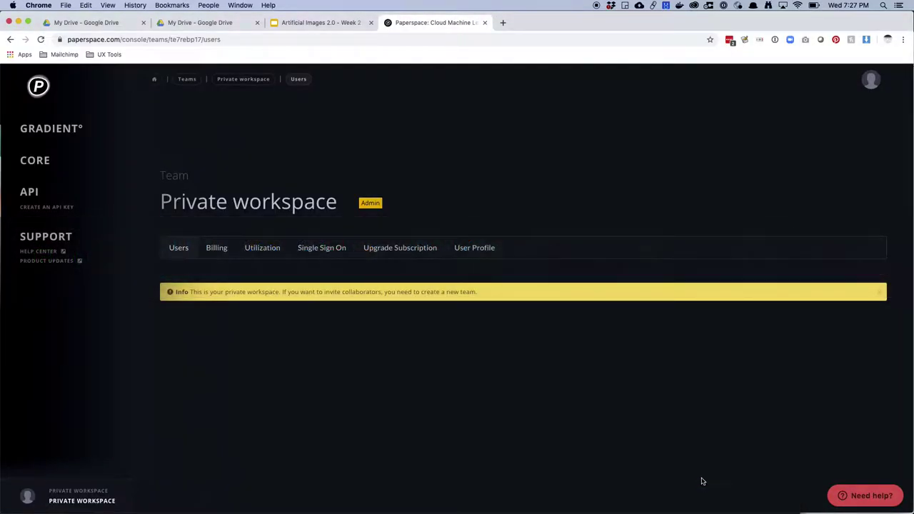
left_click(35, 160)
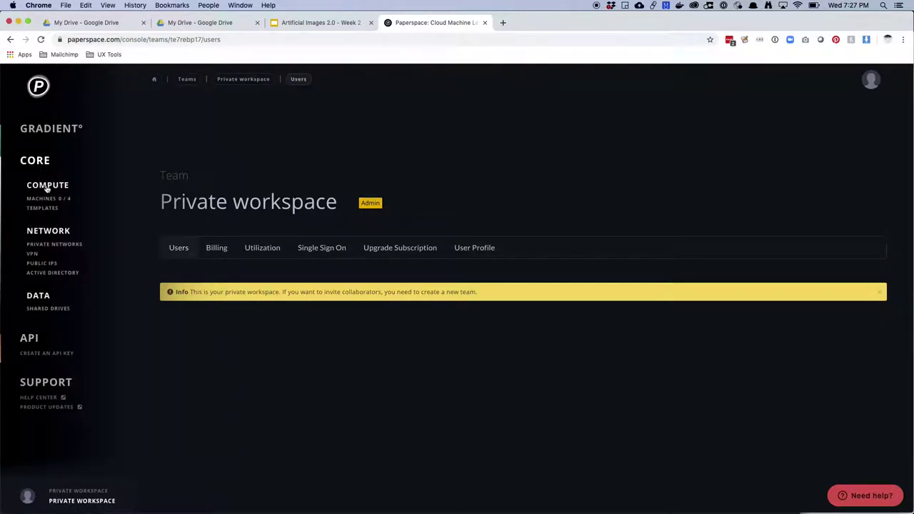
left_click(49, 199)
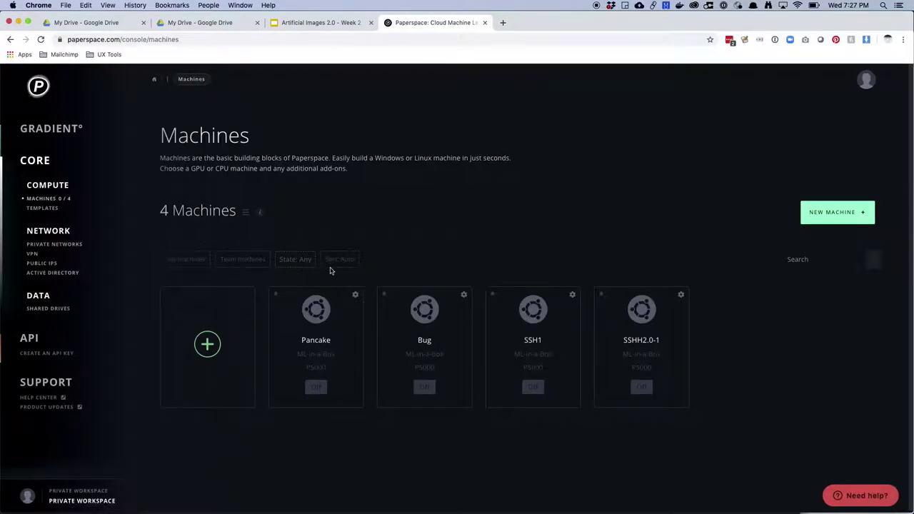
left_click(464, 295)
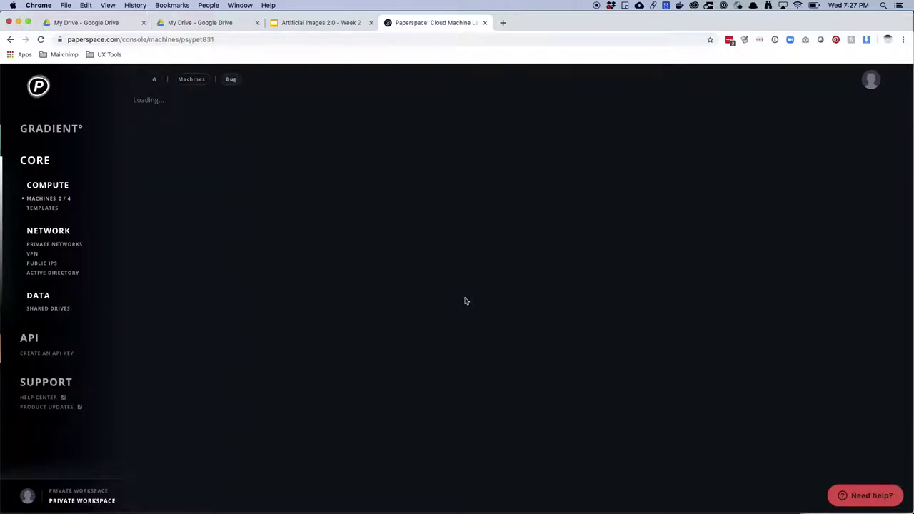
Start the Bug machine and copy its public IP address.
left_click(541, 259)
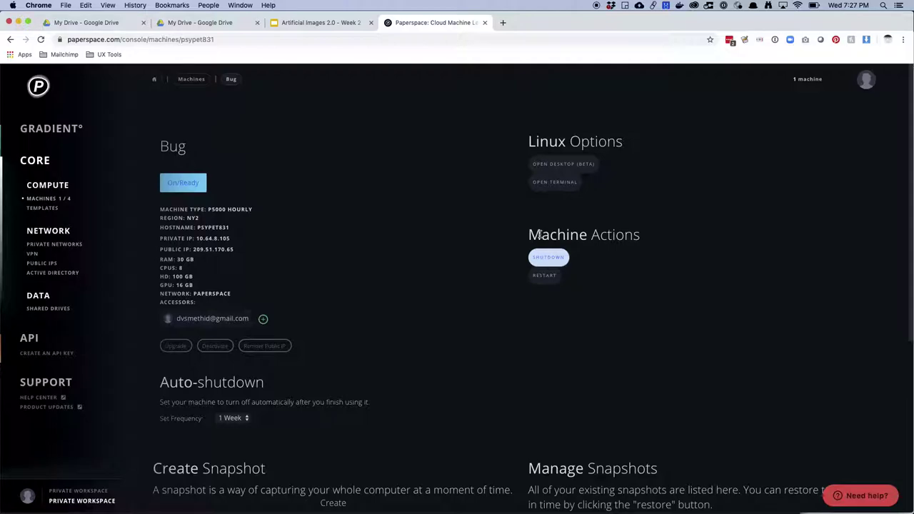
left_click(238, 250)
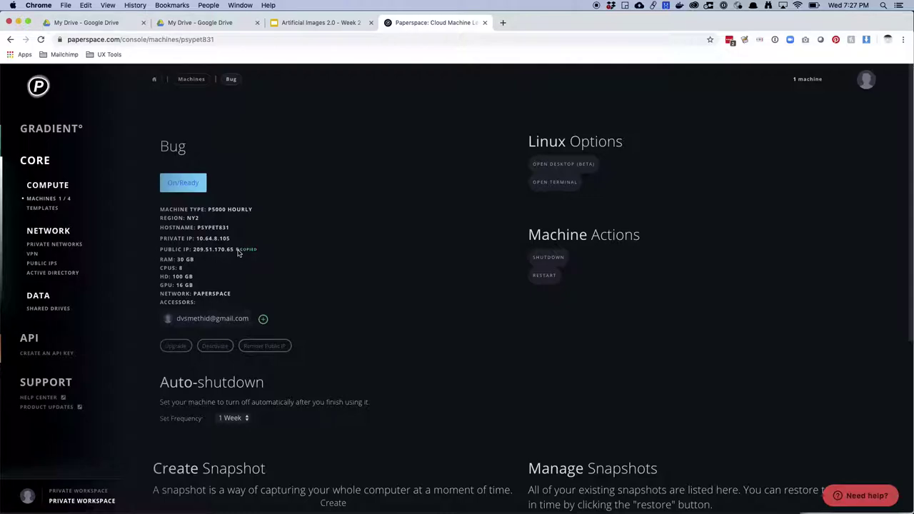
Switch to Terminal and open a new, enlarged window with bigger text.
key("super+Tab")
key("super+Tab")
key("super+Tab")
key("super+Tab")
key("super+Tab")
key("super+Tab")
key("super+Tab")
key("super+Tab")
key("super+Tab")
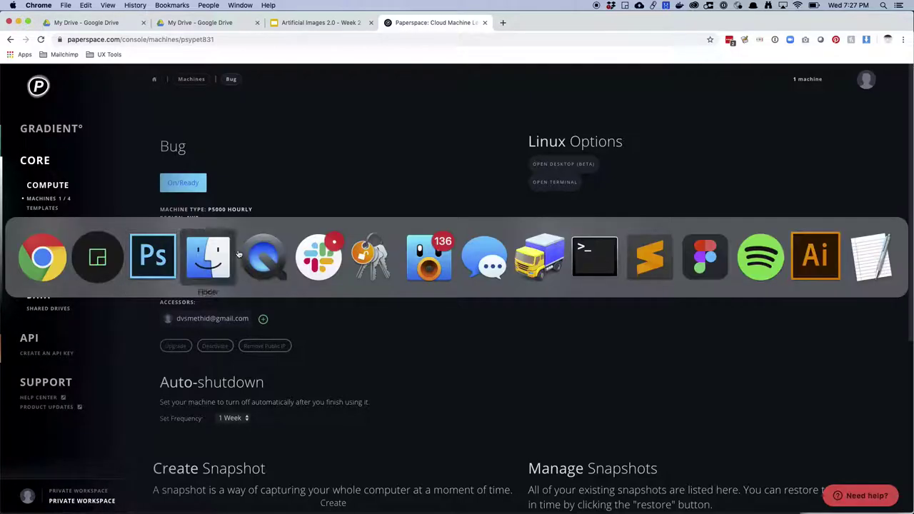
key("super+Tab")
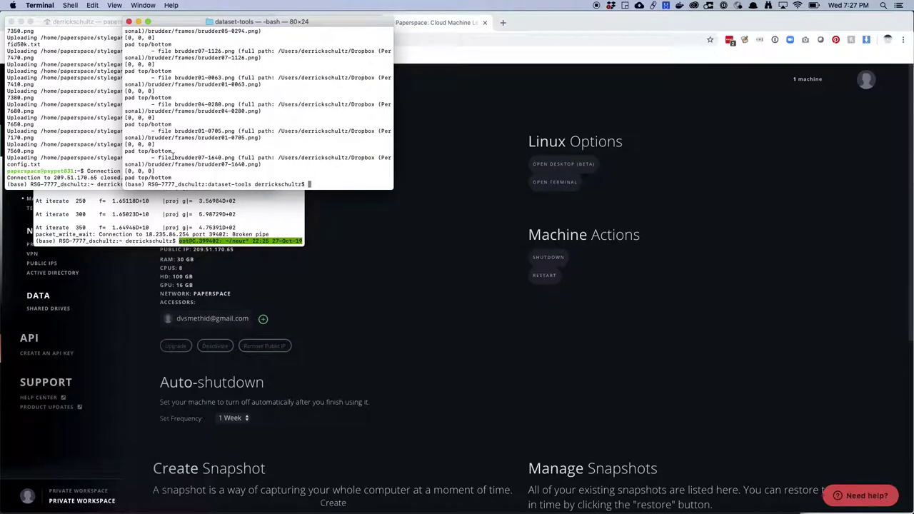
key("super+n")
left_click_drag(286, 216, 719, 481)
key("super+plus")
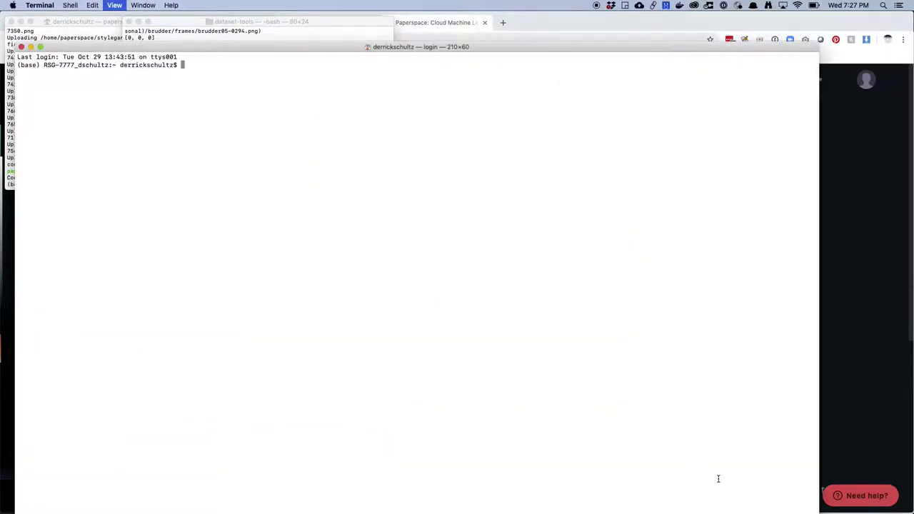
key("super+plus")
key("super+plus")
type("ssh paperspace@")
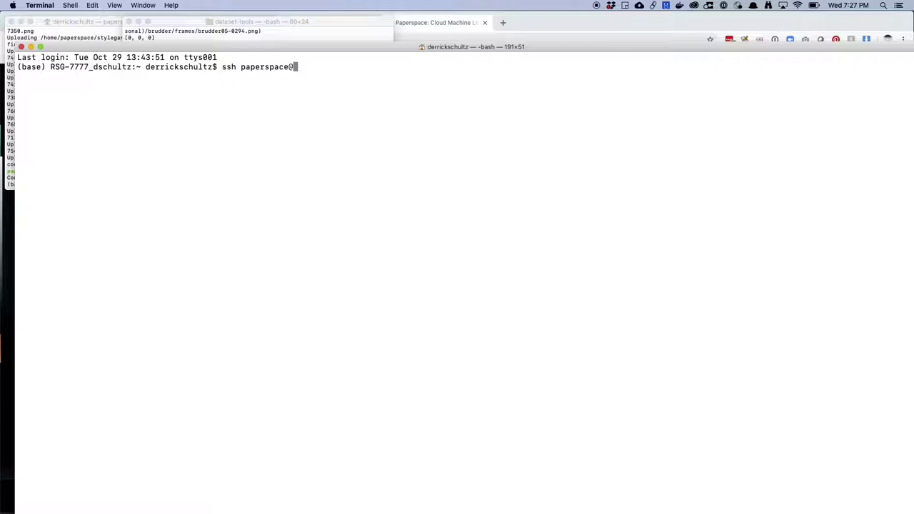
key("super+v")
key("Return")
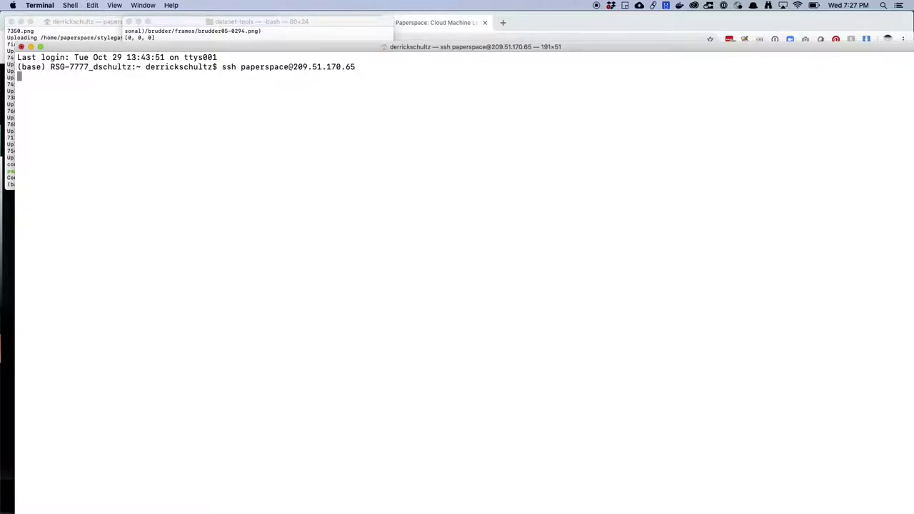
Switch to Chrome, search the LastPass vault for "paper" and copy the password from the Paperspace: Bug note.
key("super+Tab")
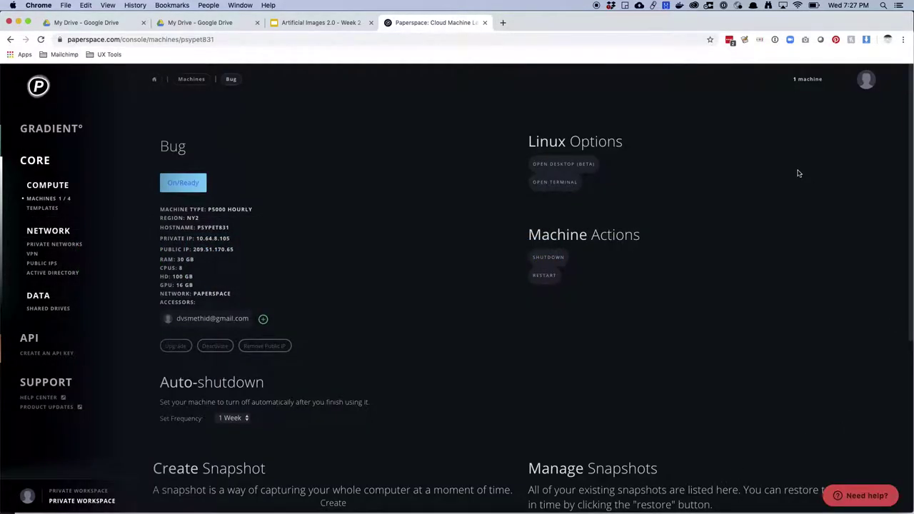
left_click(730, 40)
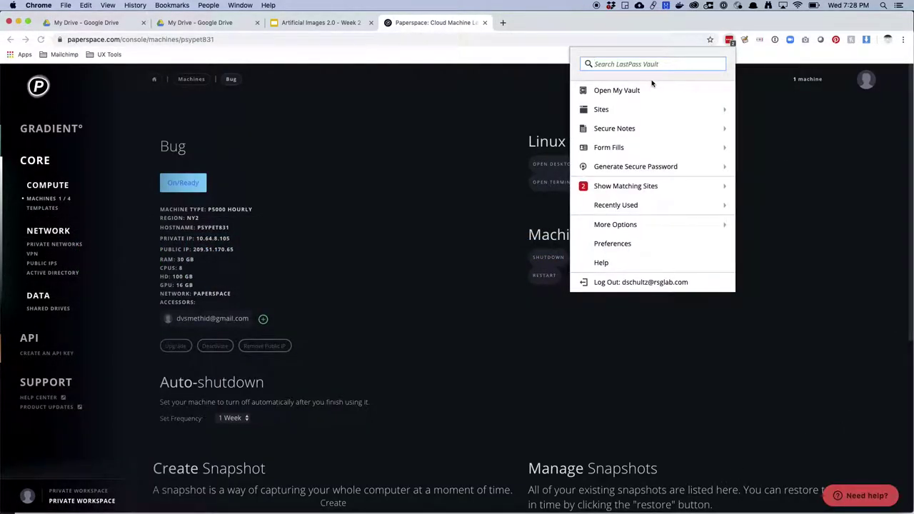
type("paper")
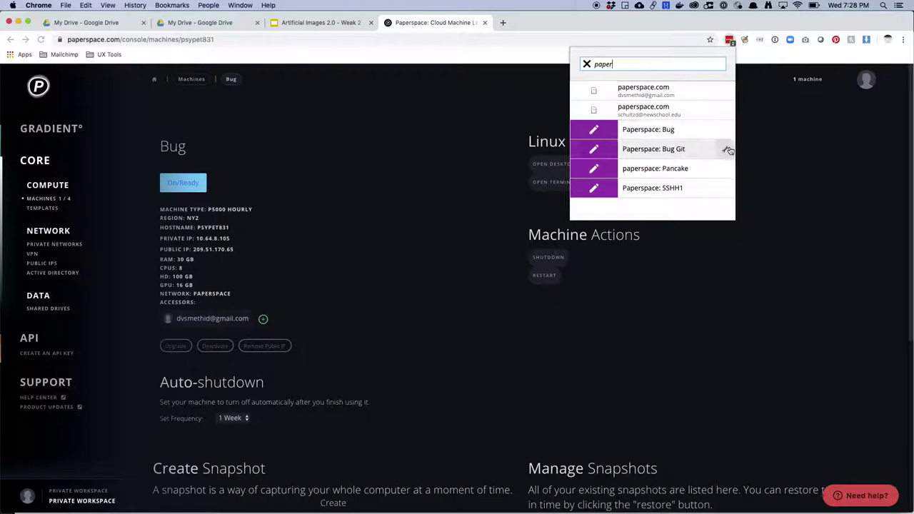
left_click(723, 129)
left_click(597, 99)
key("super+Tab")
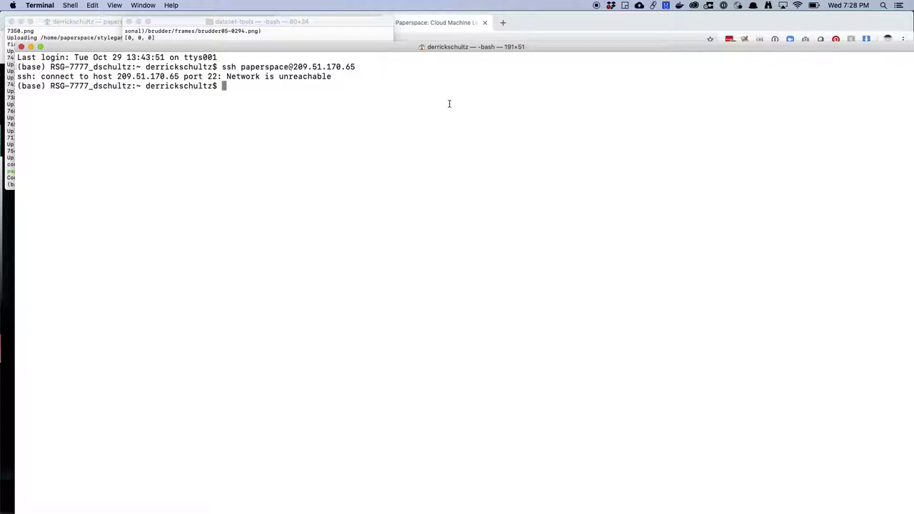
key("Up")
key("Return")
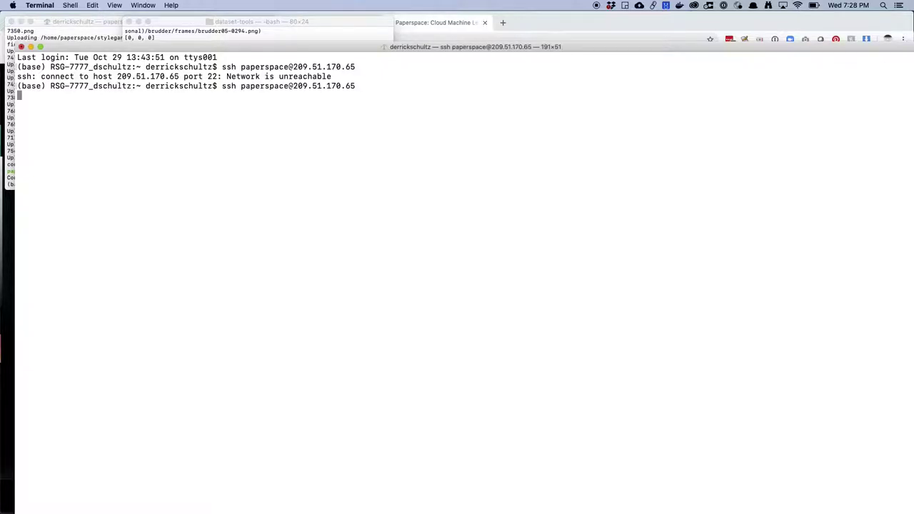
key("Return")
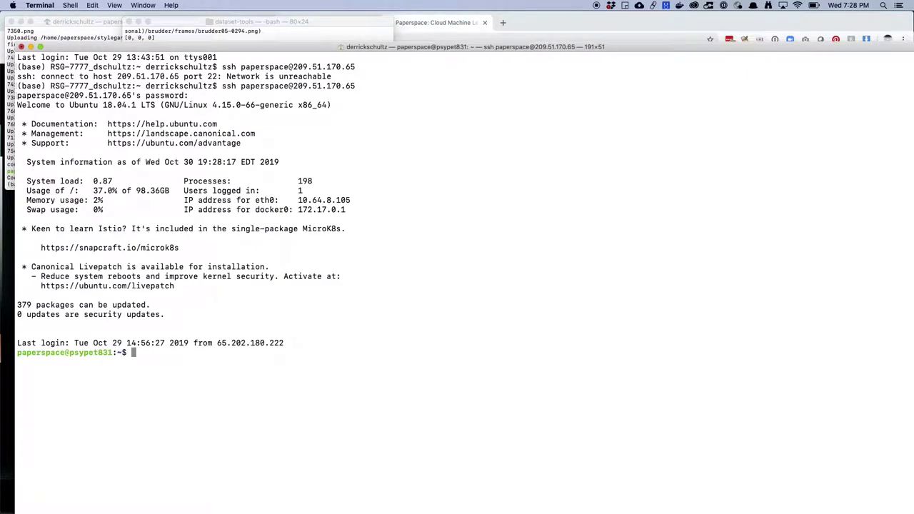
List the remote home directory with ls and change into the neural-style-tf directory.
type("ls")
key("Return")
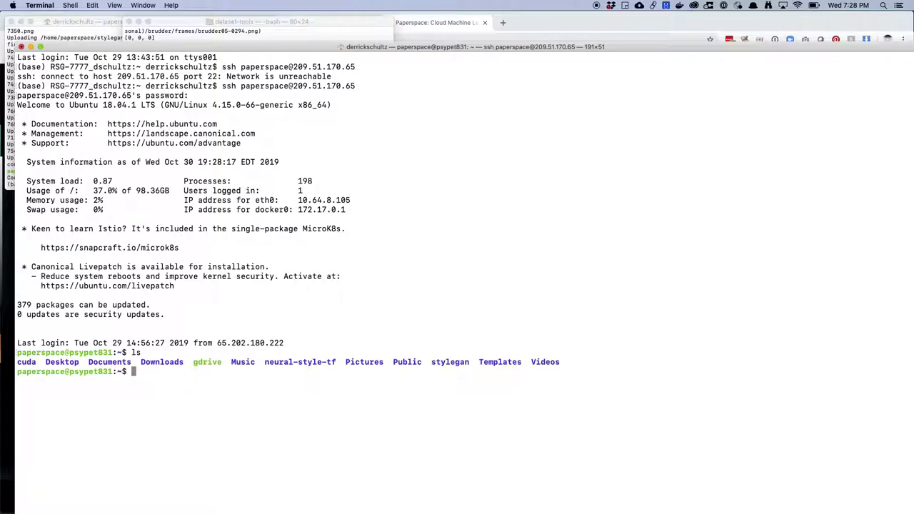
type("cd neu")
key("Tab")
key("Return")
Switch to Transmit and connect to the saved Paperspace: Bug server in a new window.
key("super+Tab")
key("super+Tab")
key("super+Tab")
key("super+Tab")
key("super+Tab")
key("super+Tab")
key("super+Tab")
key("super+Tab")
key("super+Tab")
key("super+Tab")
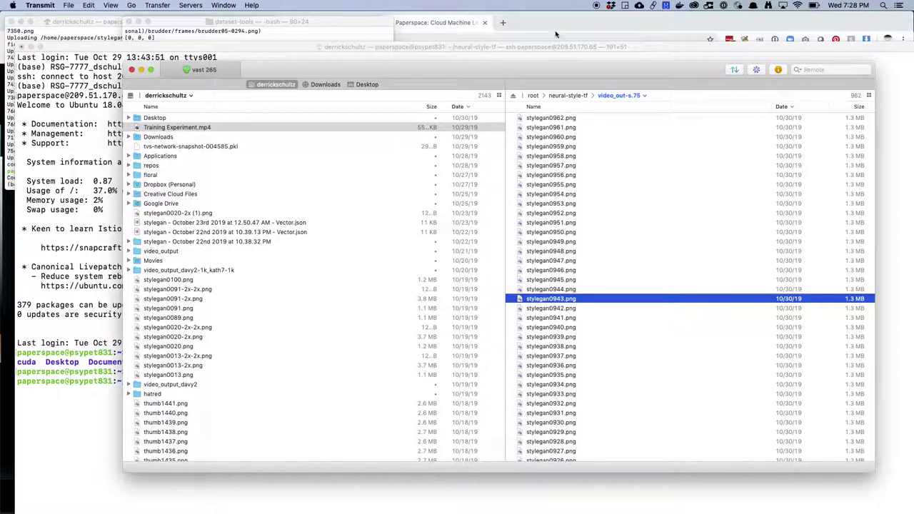
key("super+n")
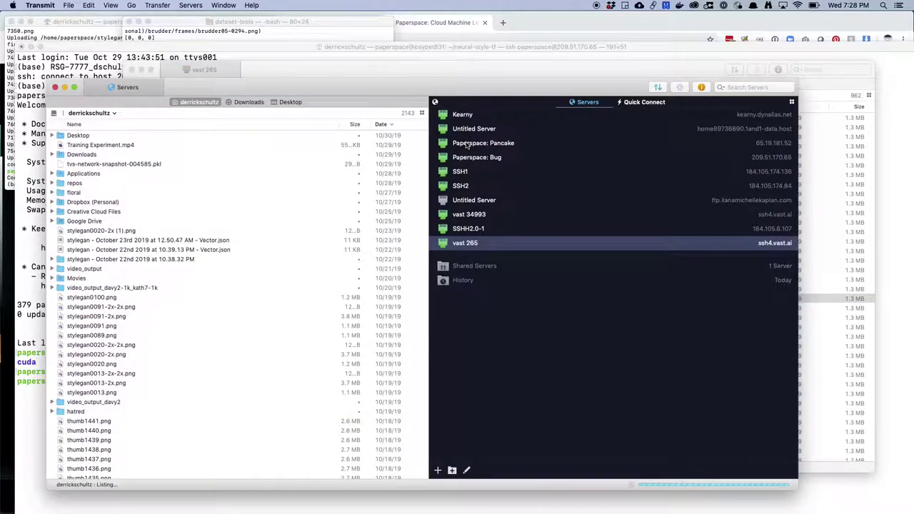
double_click(471, 158)
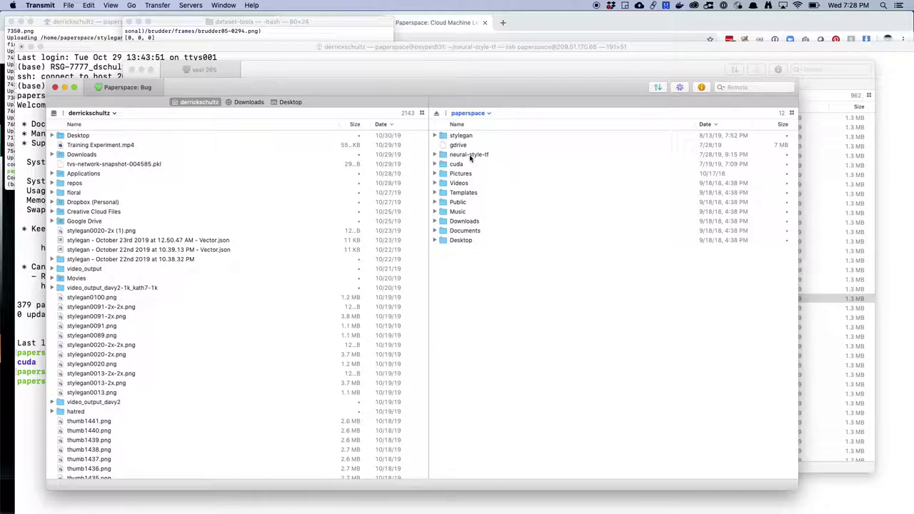
Open neural-style-tf/styles on the server and upload tumblr_luguatsrhy1qk931ho1_1280.jpg into it from the Finder search results.
double_click(469, 155)
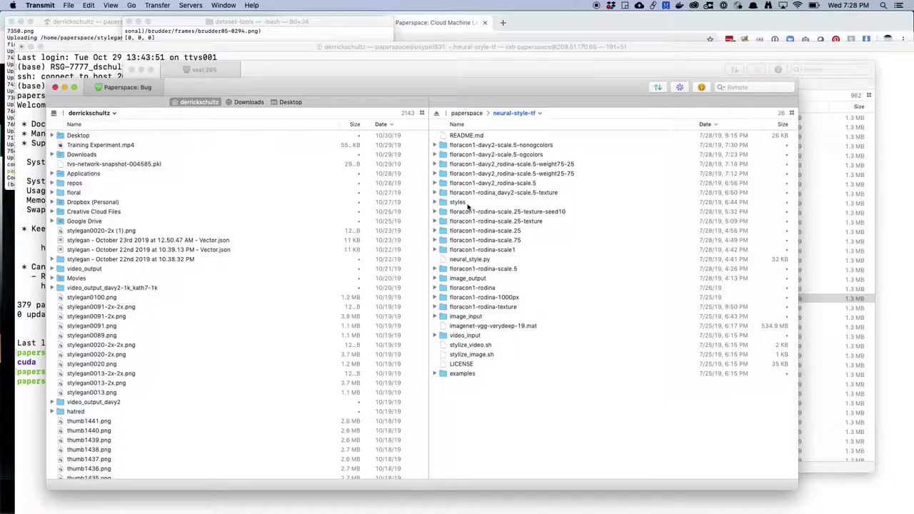
double_click(468, 207)
key("super+Tab")
key("super+Tab")
key("super+Tab")
key("super+Tab")
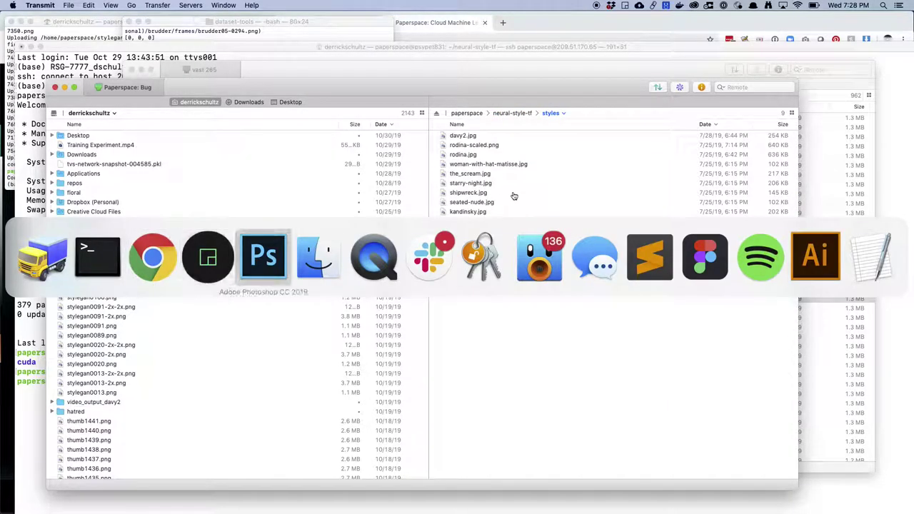
key("super+Tab")
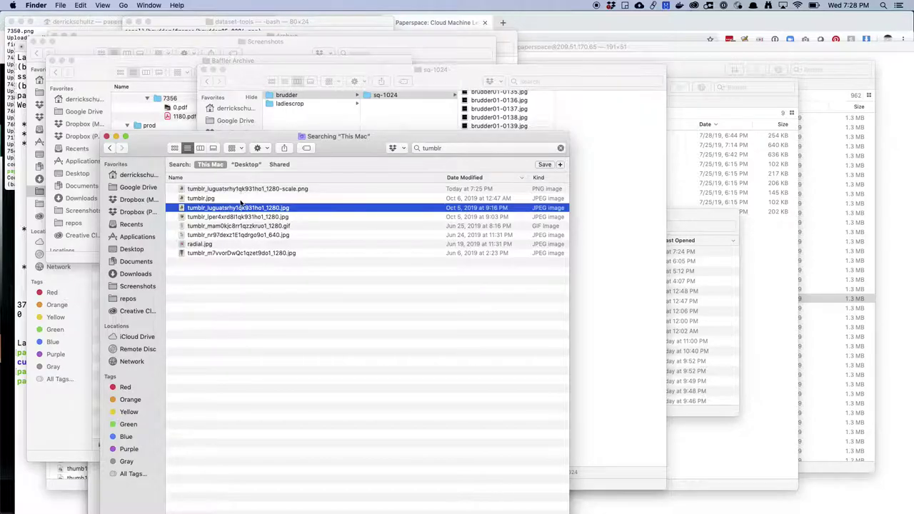
left_click_drag(242, 210, 513, 260)
Return to Transmit and open the image_input folder inside neural-style-tf on the server.
key("super+Tab")
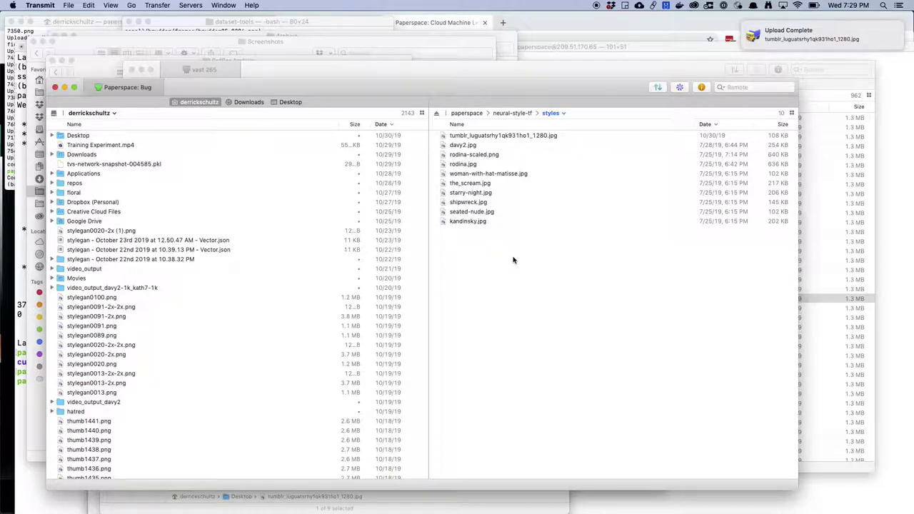
left_click(507, 113)
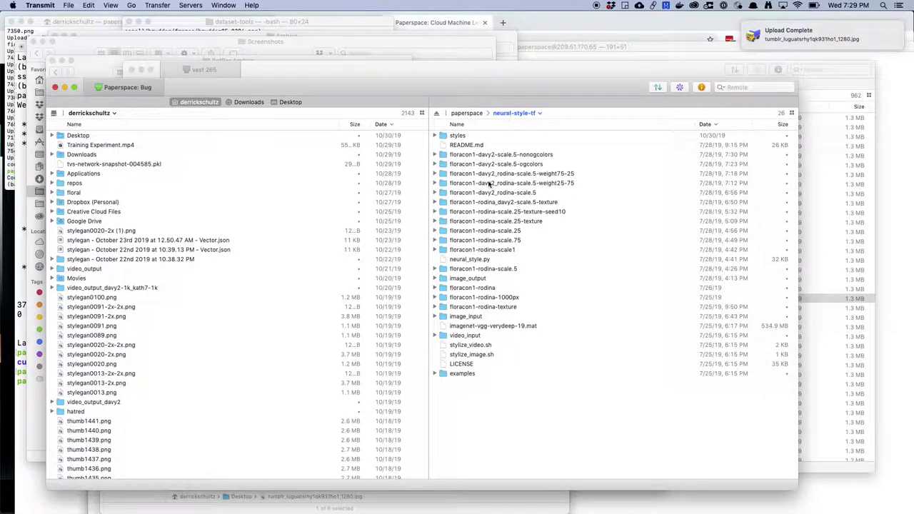
double_click(469, 317)
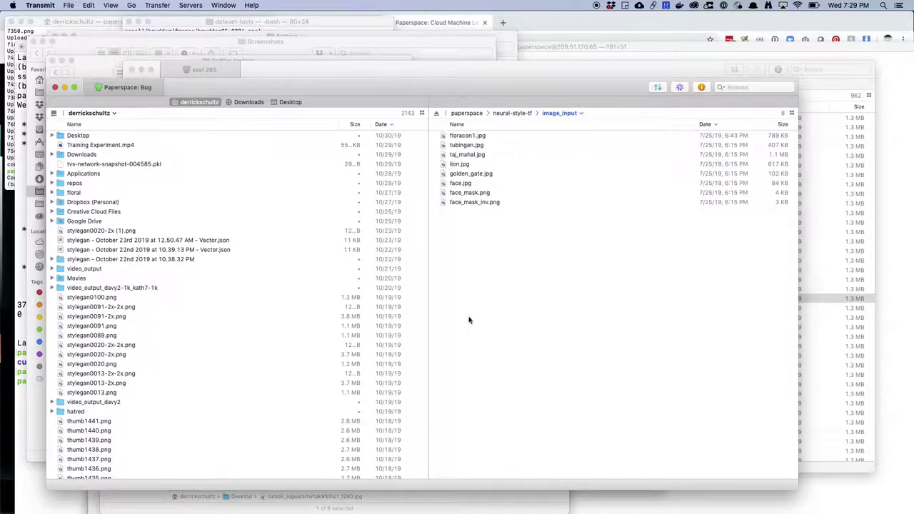
Check the content image in Runway, then return to Finder and open the Desktop folder.
key("super+Tab")
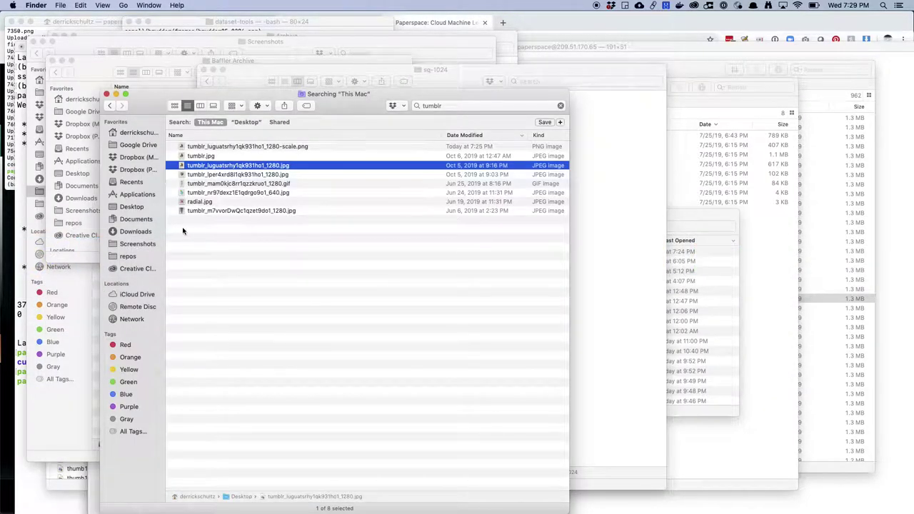
key("super+Tab")
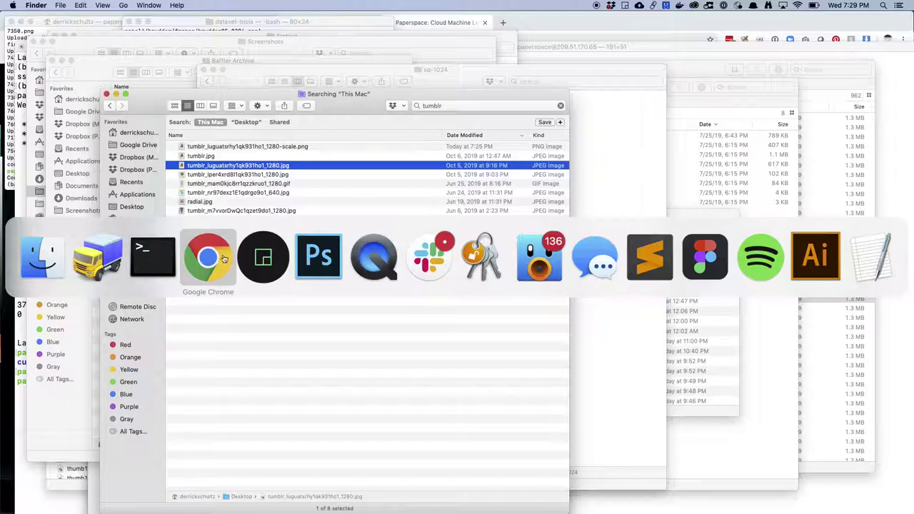
left_click(263, 257)
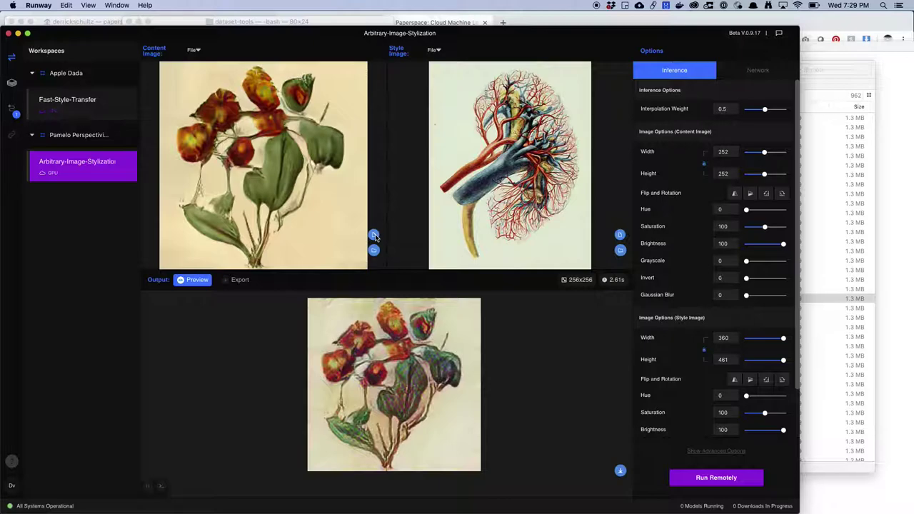
key("super+Tab")
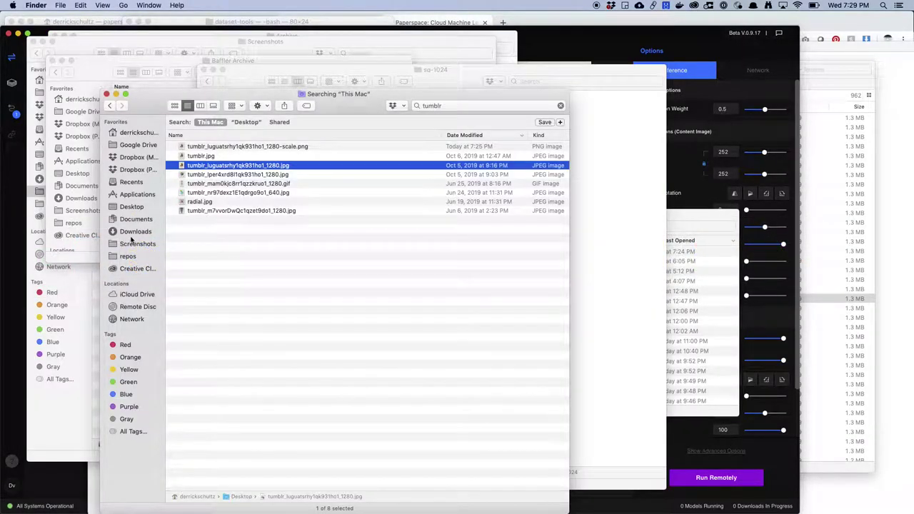
left_click(132, 207)
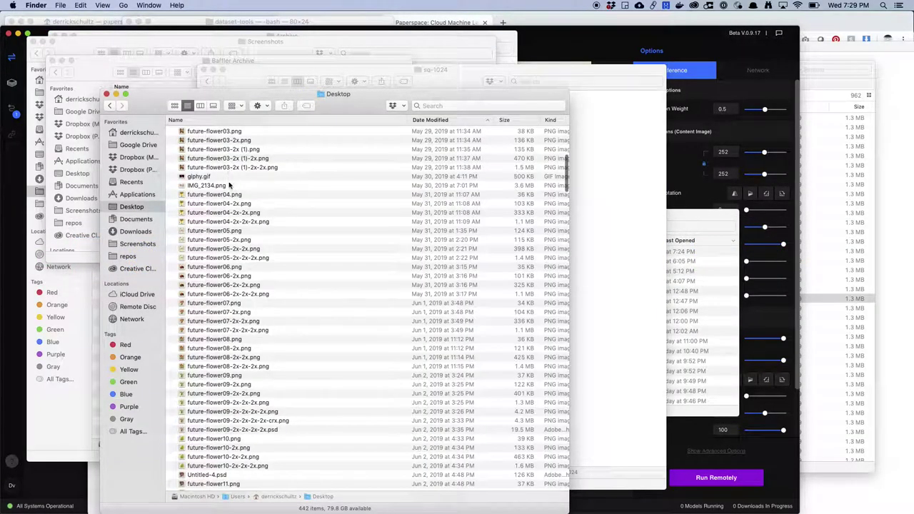
Preview several future-flower images on the Desktop, such as future-flower03-2x (1).png and future-flower01-2x-2x-2x.png, to find the content image.
left_click(220, 150)
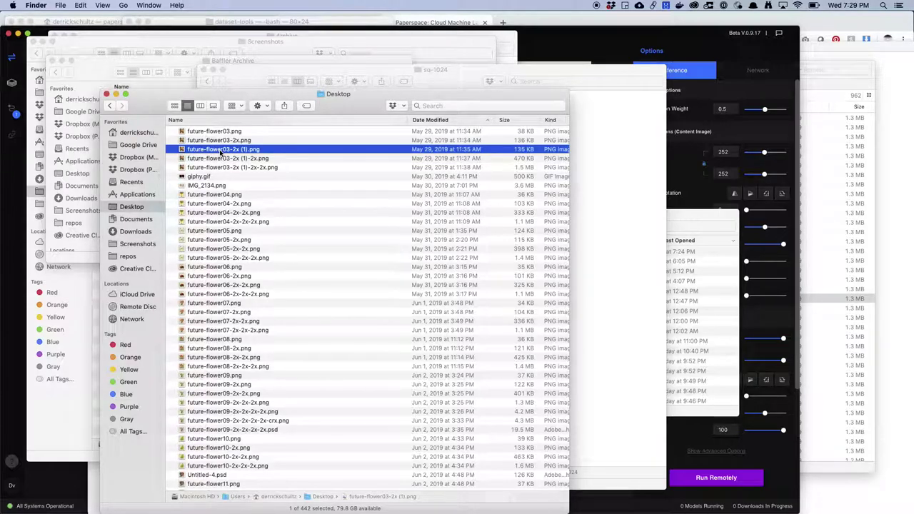
key("space")
key("space")
left_click(223, 323)
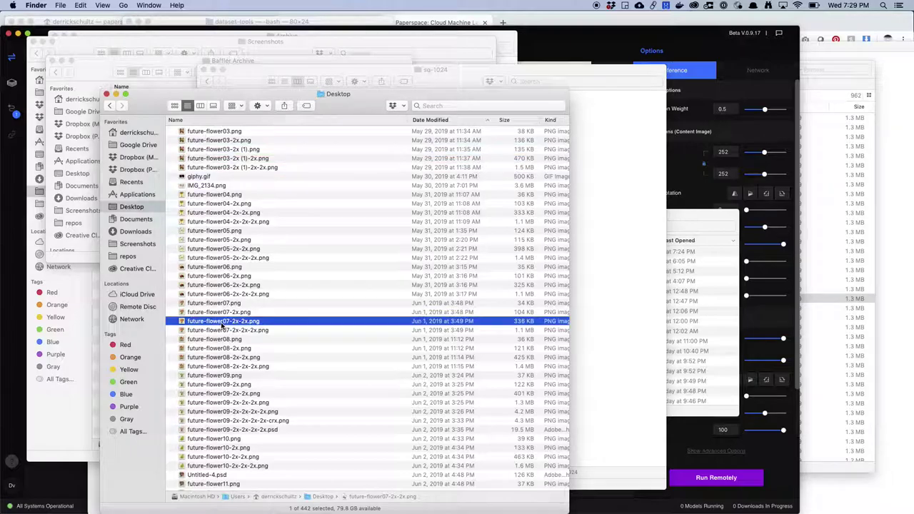
scroll(213, 379, "down", 3)
left_click(205, 397)
key("space")
key("space")
scroll(214, 305, "up", 2)
scroll(216, 304, "up", 6)
left_click(207, 240)
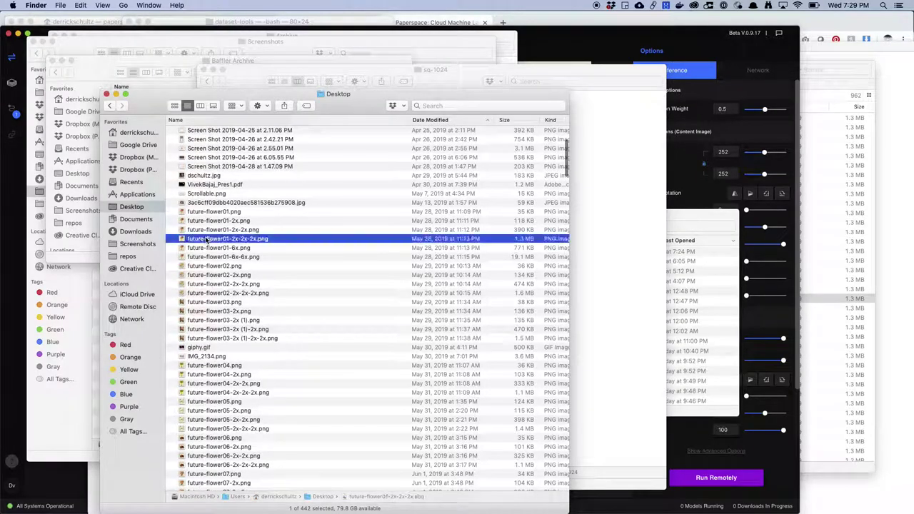
key("space")
key("space")
scroll(207, 243, "up", 4)
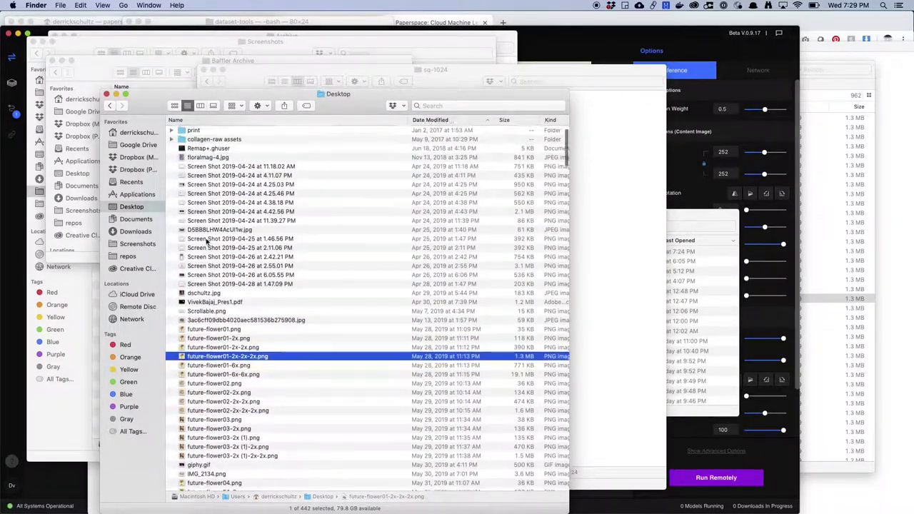
Preview further images in the Desktop folder, including a future-flower10-crx and a future-flower08-crx version, to find the content image.
scroll(206, 242, "down", 5)
scroll(206, 241, "down", 10)
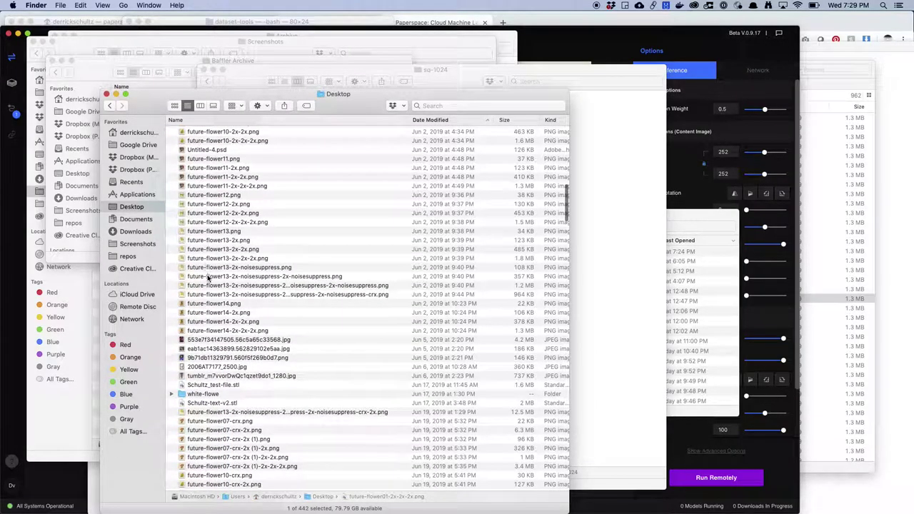
scroll(206, 265, "down", 7)
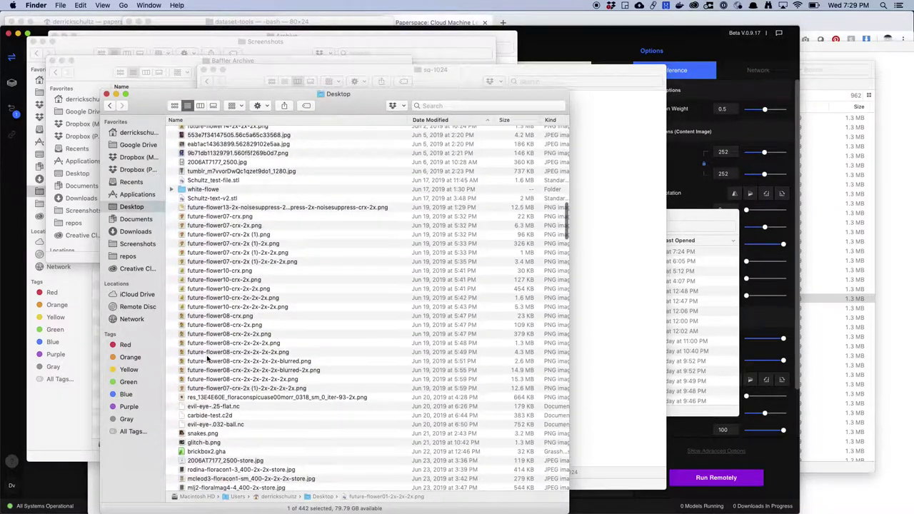
left_click(204, 288)
key("space")
key("space")
left_click(204, 352)
key("space")
key("space")
Go back through the earlier Desktop images and preview future-flower04, future-flower02 and future-flower01 versions, such as future-flower01-6x.png.
scroll(224, 286, "up", 3)
scroll(224, 285, "up", 5)
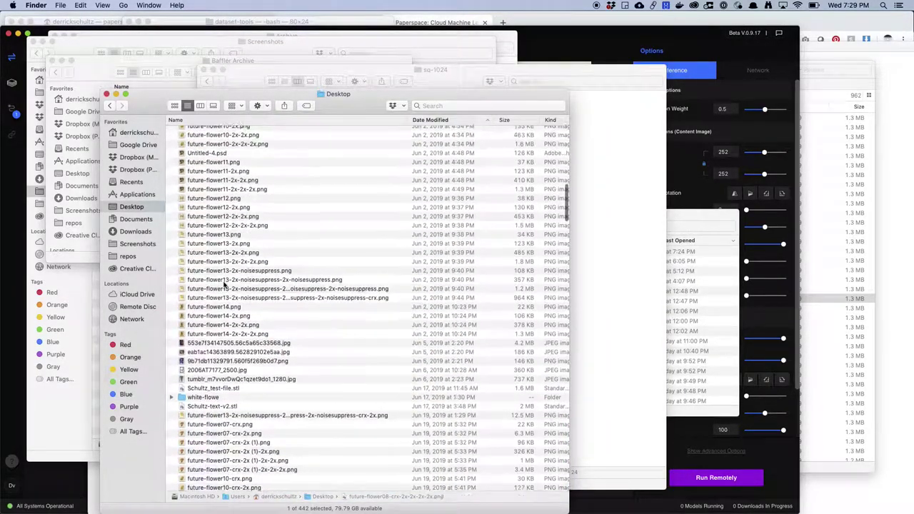
left_click(215, 288)
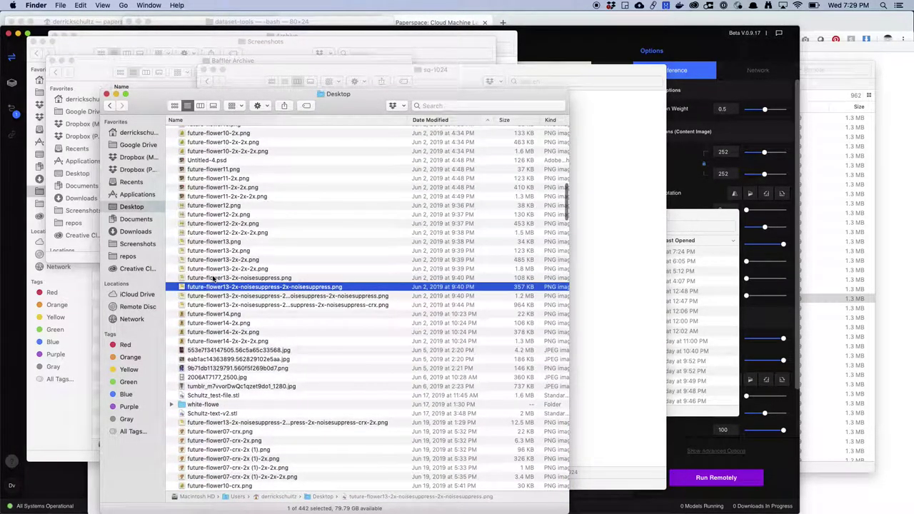
scroll(214, 285, "up", 4)
scroll(212, 281, "up", 2)
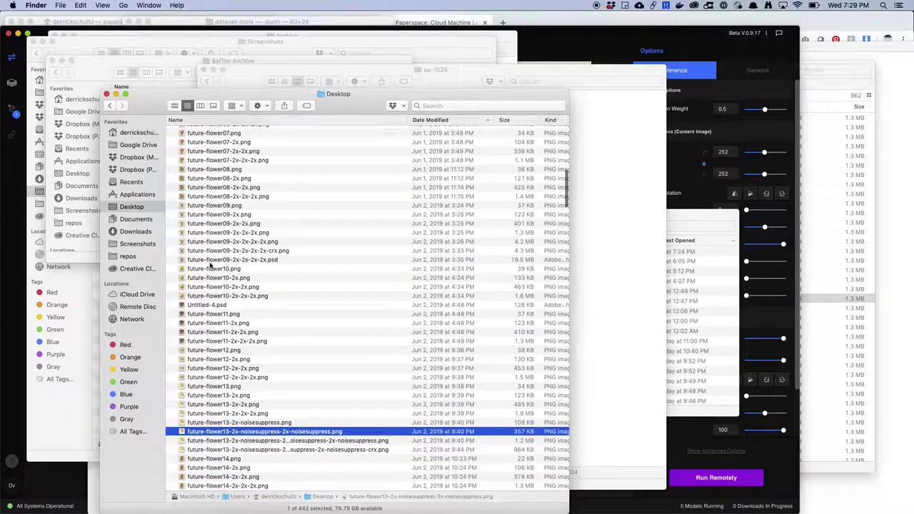
scroll(208, 248, "up", 2)
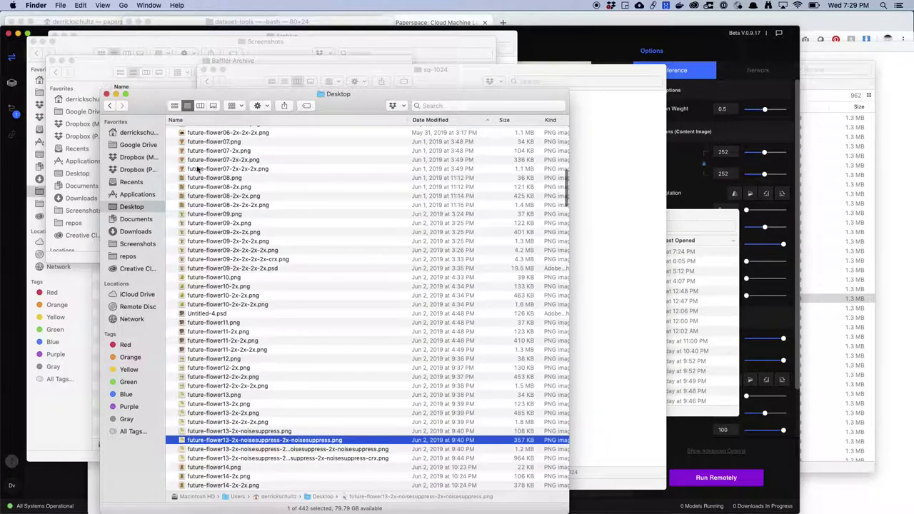
scroll(198, 172, "up", 5)
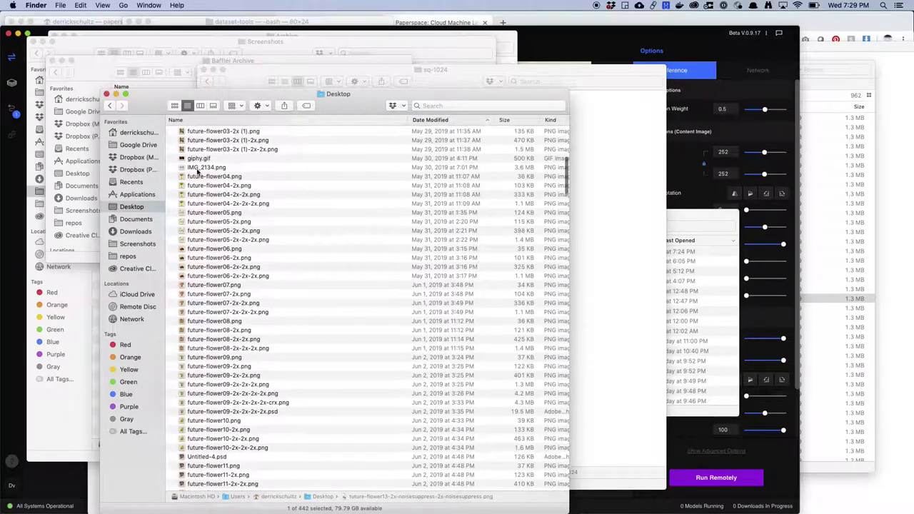
scroll(198, 178, "up", 5)
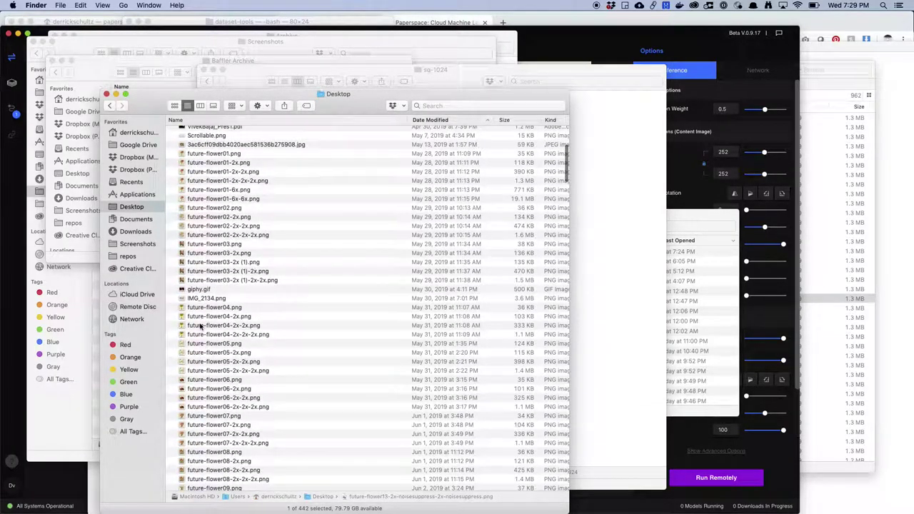
left_click(201, 326)
key("space")
key("space")
left_click(202, 209)
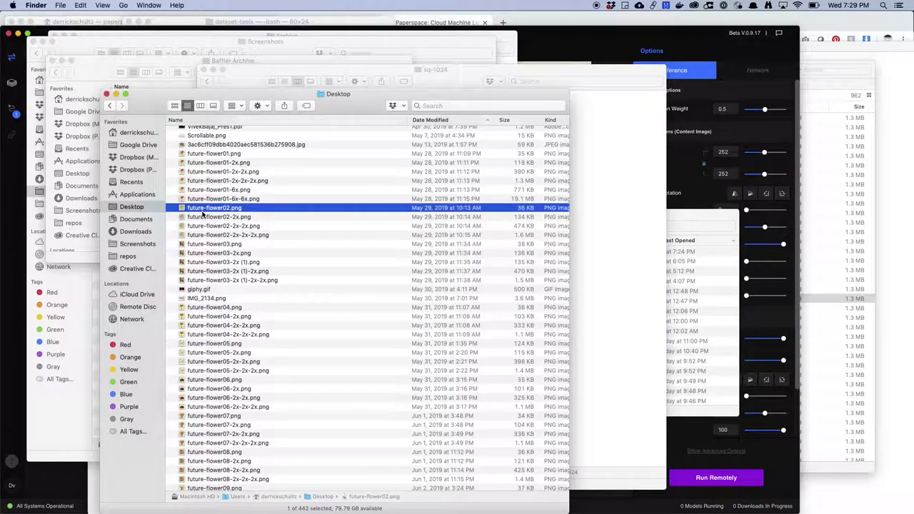
key("space")
left_click(203, 200)
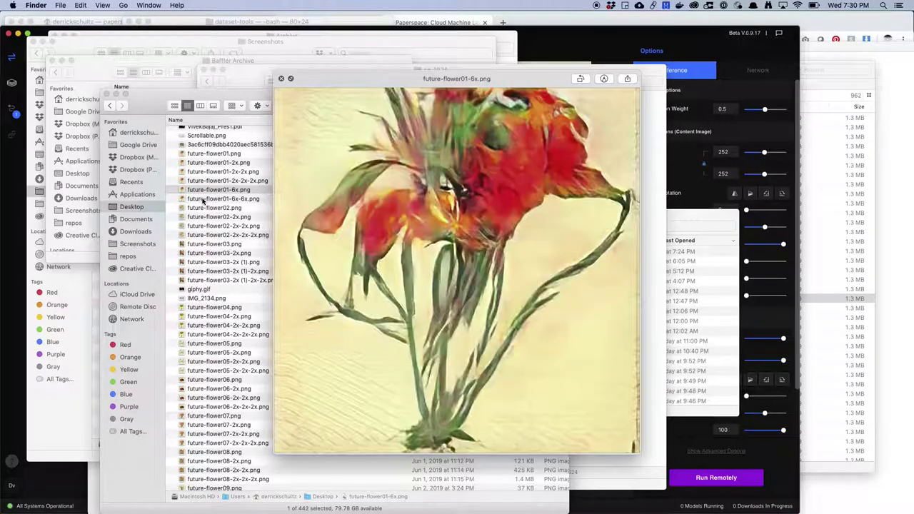
key("Up")
key("Up")
key("Up")
key("space")
Search the whole Mac in Finder for files whose name matches "future".
scroll(204, 200, "up", 10)
left_click(453, 108)
type("future")
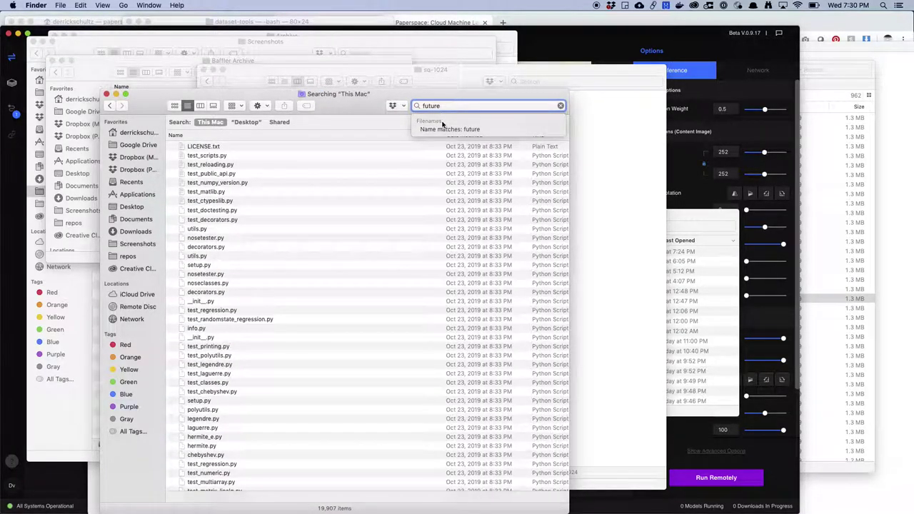
left_click(447, 129)
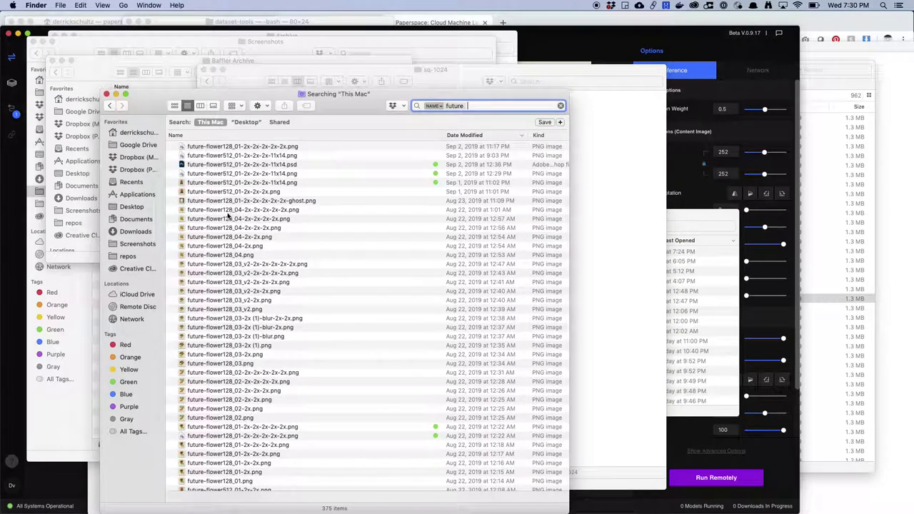
Try to preview future-flower128_04-2x-2x-2x.png and future-flower128_04-2x-2x.png from the search results.
left_click(218, 228)
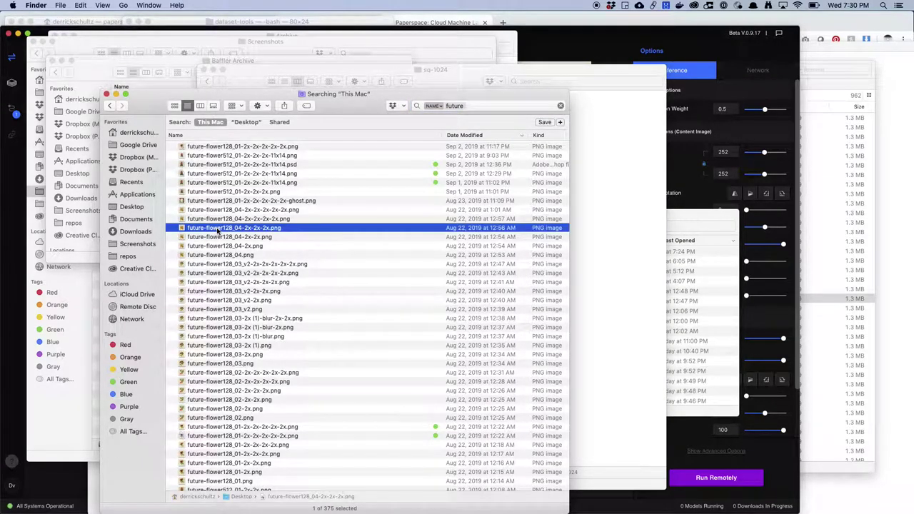
key("space")
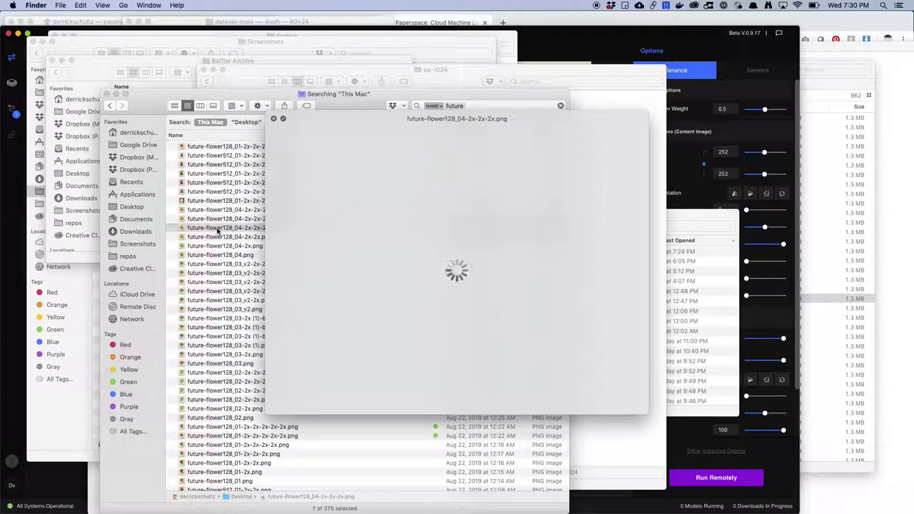
key("space")
left_click(208, 238)
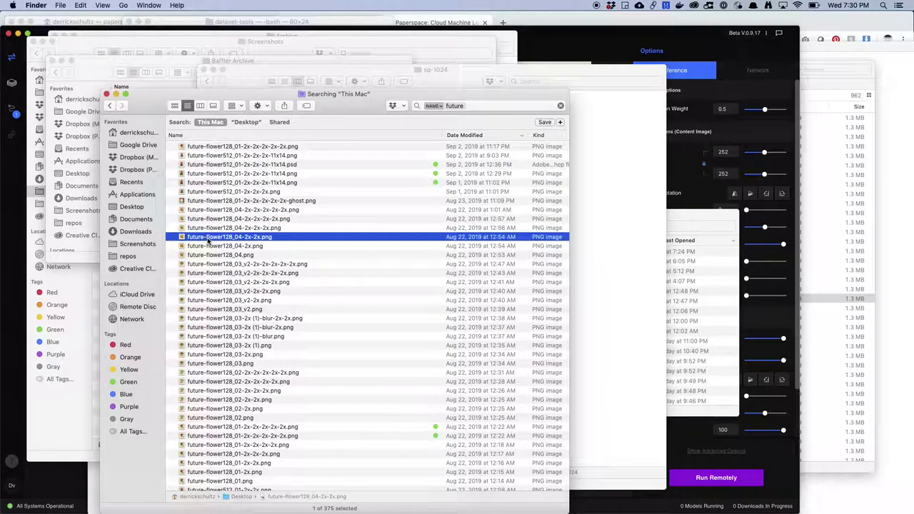
key("space")
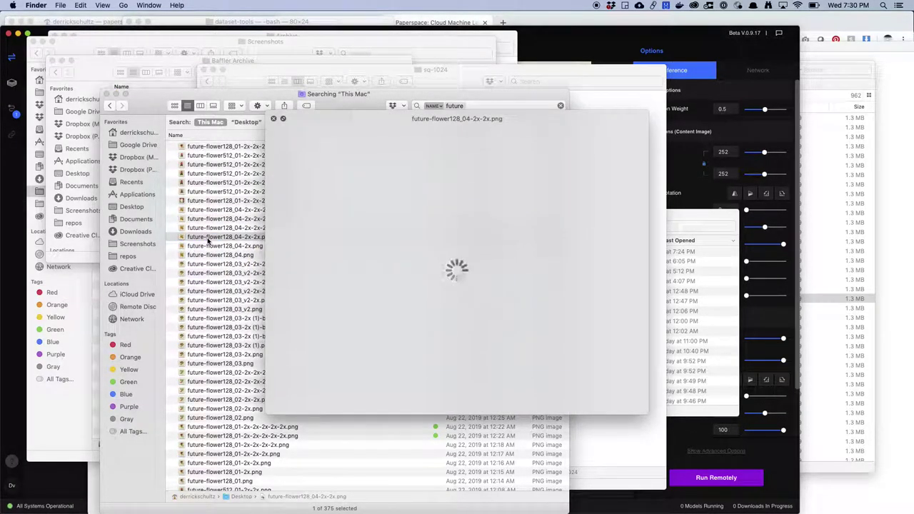
key("space")
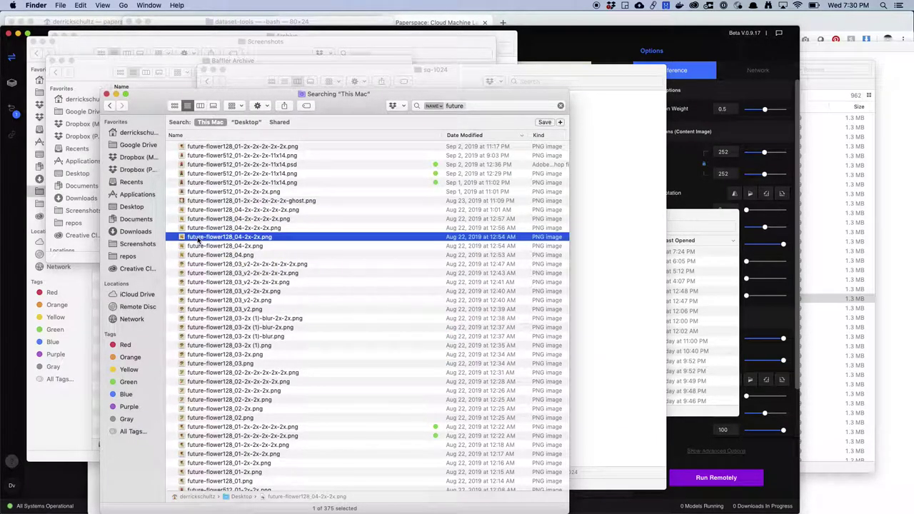
Find the future-flower15 images among the search results and preview future-flower15-2x.jpg and future-flower15-2x-2x.jpg.
scroll(202, 336, "down", 5)
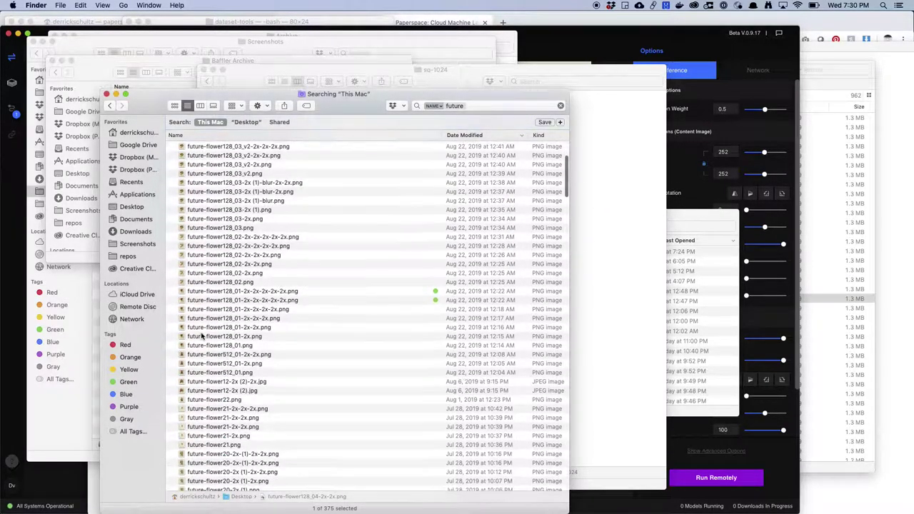
scroll(203, 336, "down", 8)
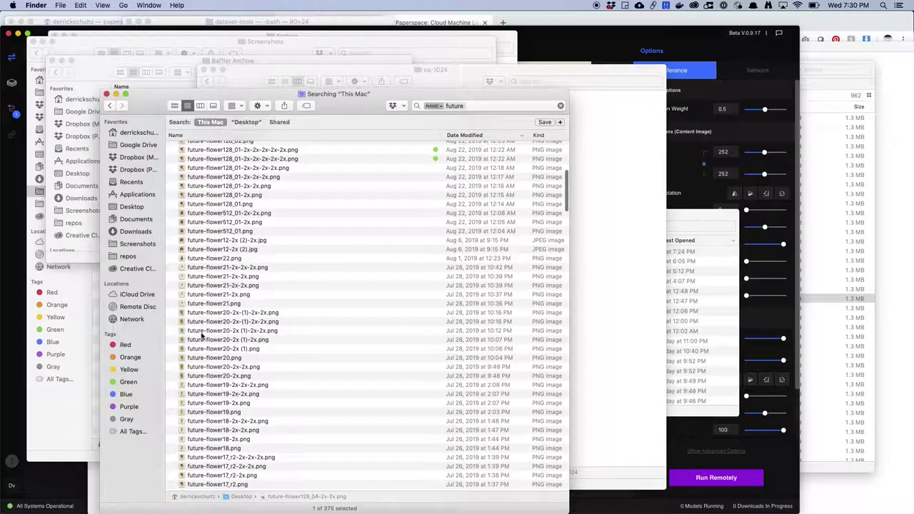
scroll(202, 336, "down", 5)
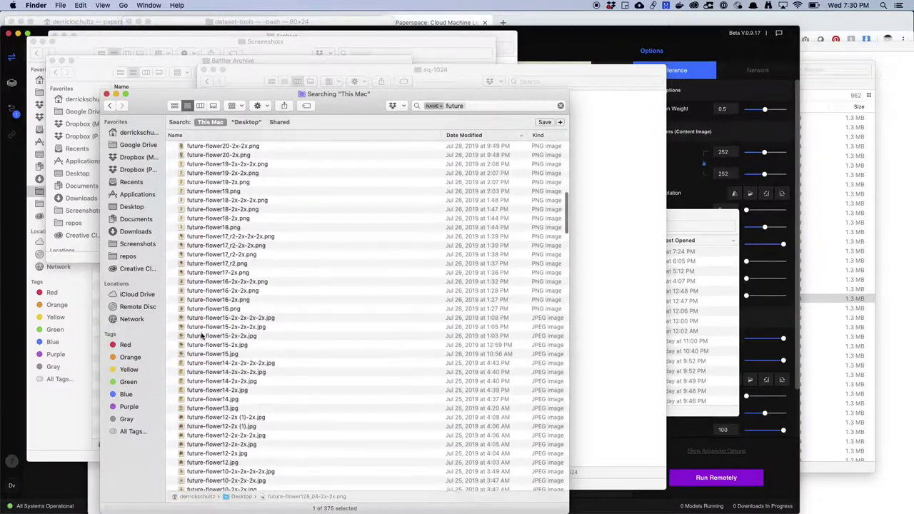
left_click(202, 342)
key("space")
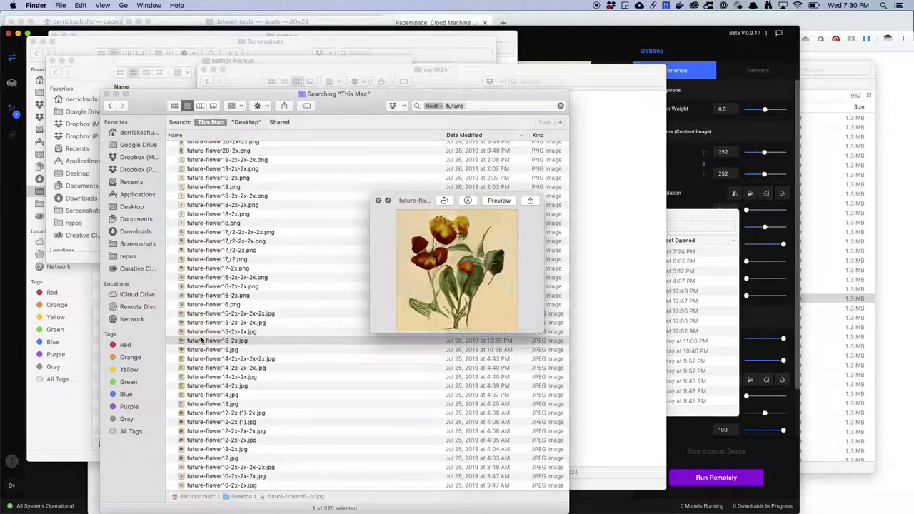
left_click(202, 332)
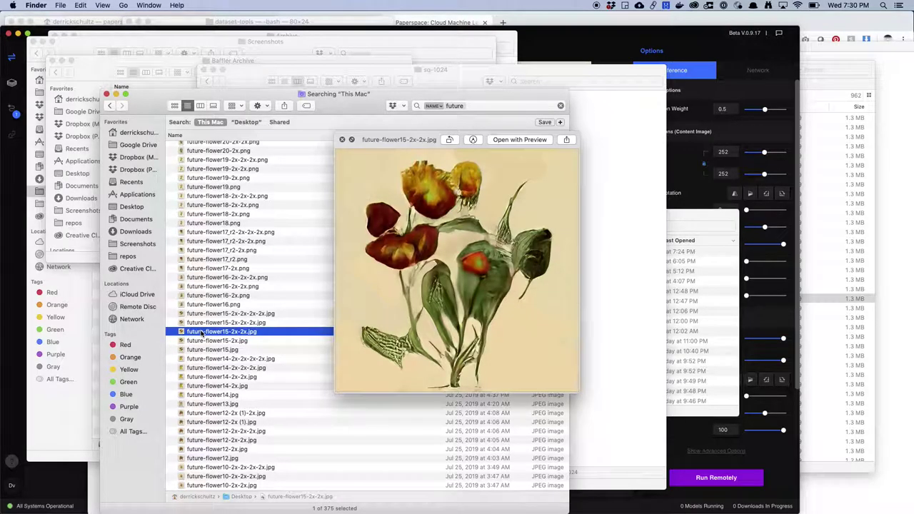
key("space")
Check the file info of future-flower15-2x-2x.jpg, then upload it in Transmit to the server's neural-style-tf/image_input folder.
key("super+i")
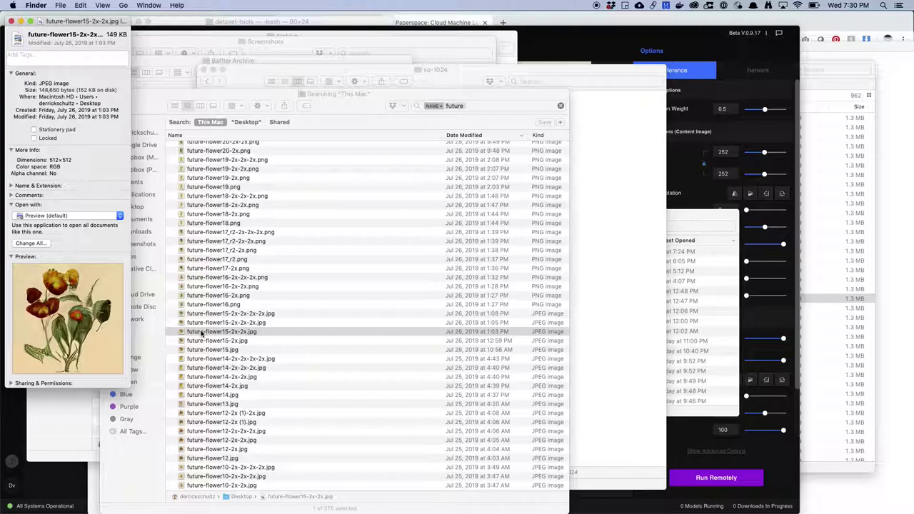
left_click(12, 21)
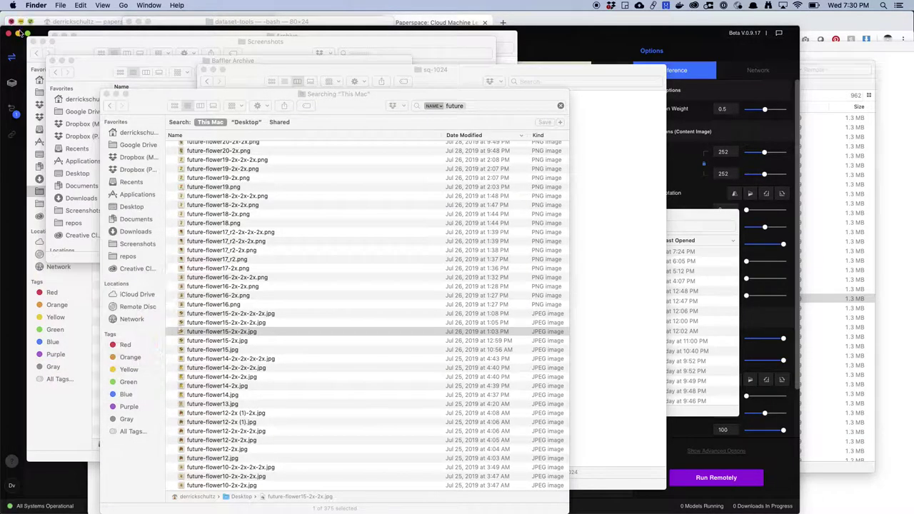
left_click_drag(183, 332, 503, 309)
key("super+Tab")
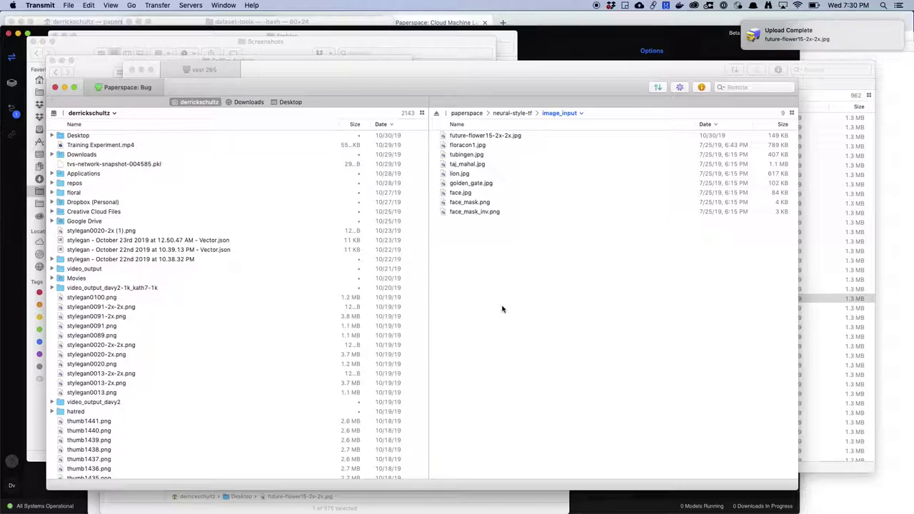
Switch to Google Chrome and open a new browser window.
key("super+Tab")
key("super+Tab")
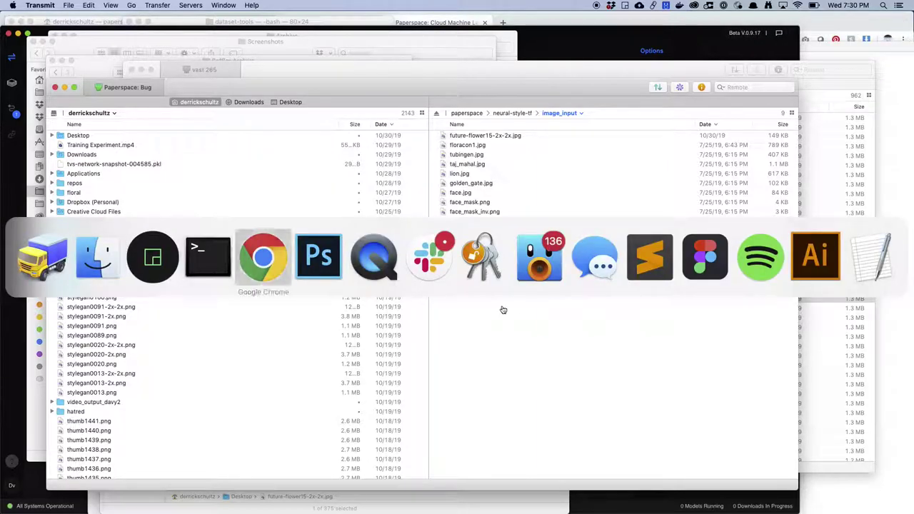
key("super+n")
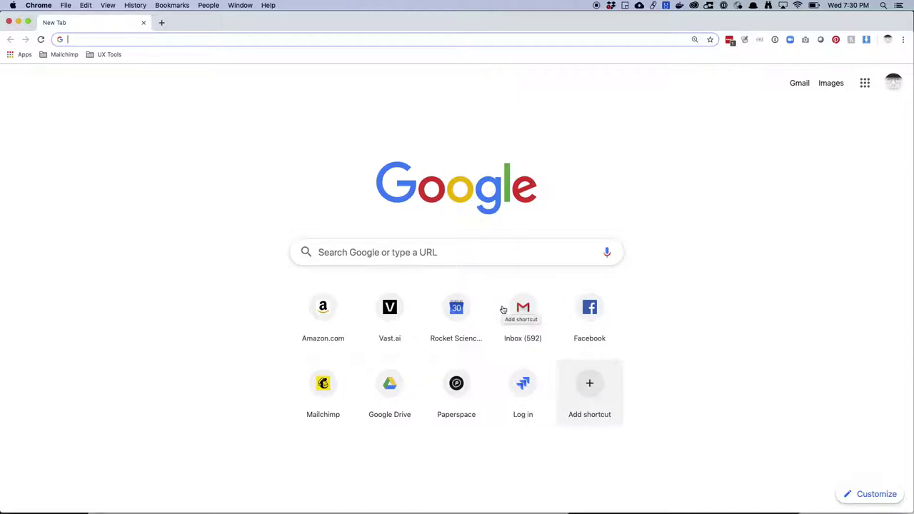
type("dra")
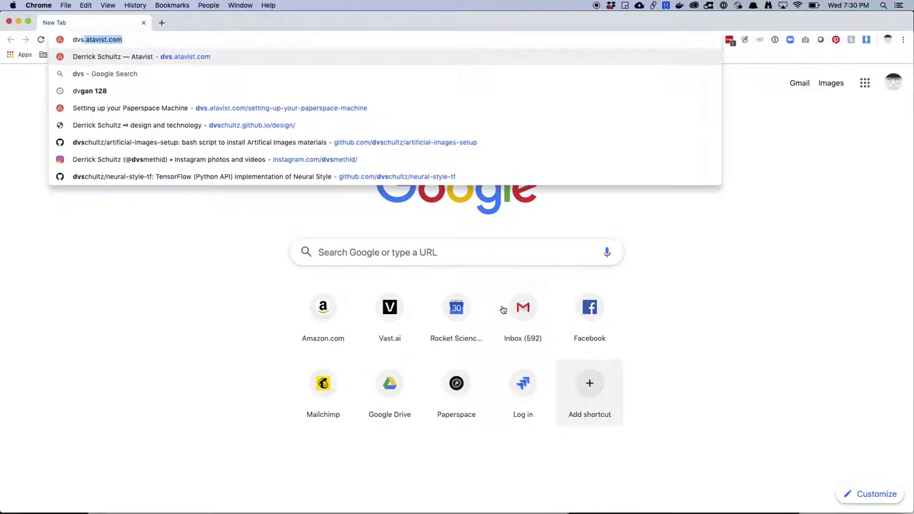
key("BackSpace")
key("BackSpace")
key("BackSpace")
key("BackSpace")
Look up "neural" among the address suggestions and open the dvschultz/neural-style-tf repository on GitHub.
type("neural")
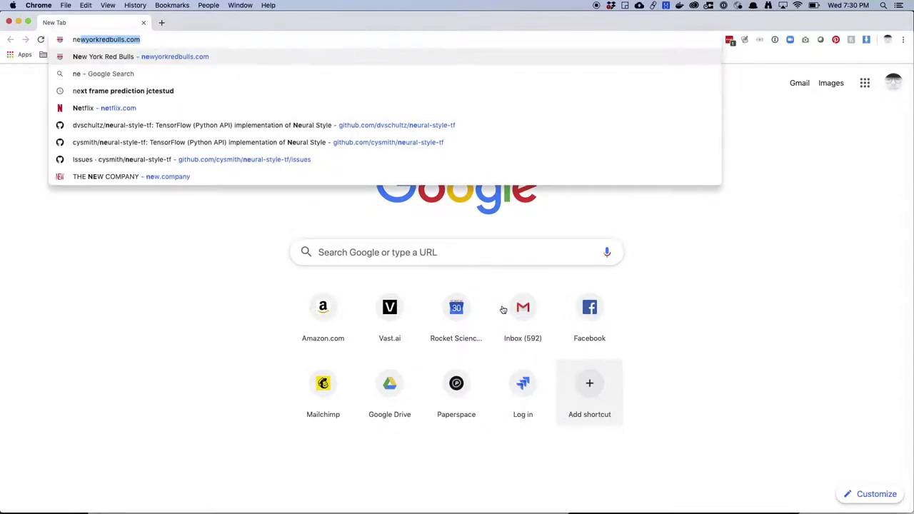
key("Down")
key("Down")
key("Down")
key("Down")
key("Down")
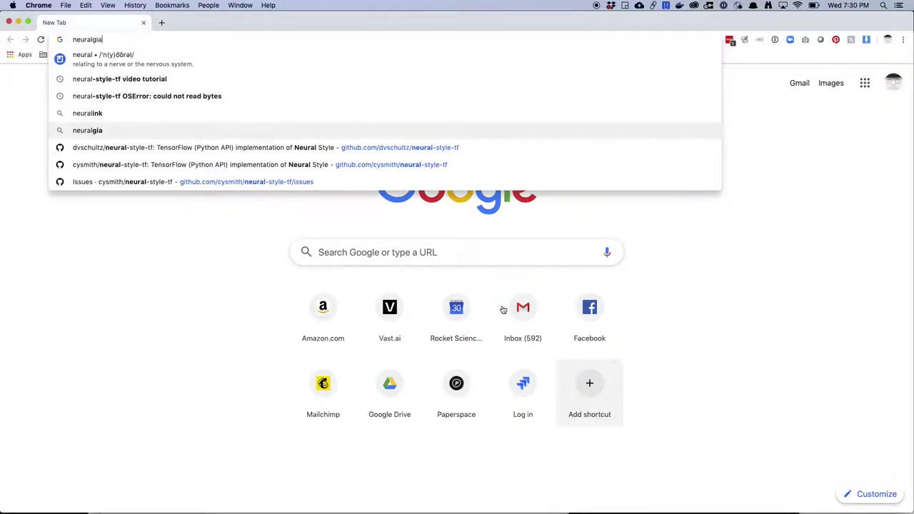
key("Return")
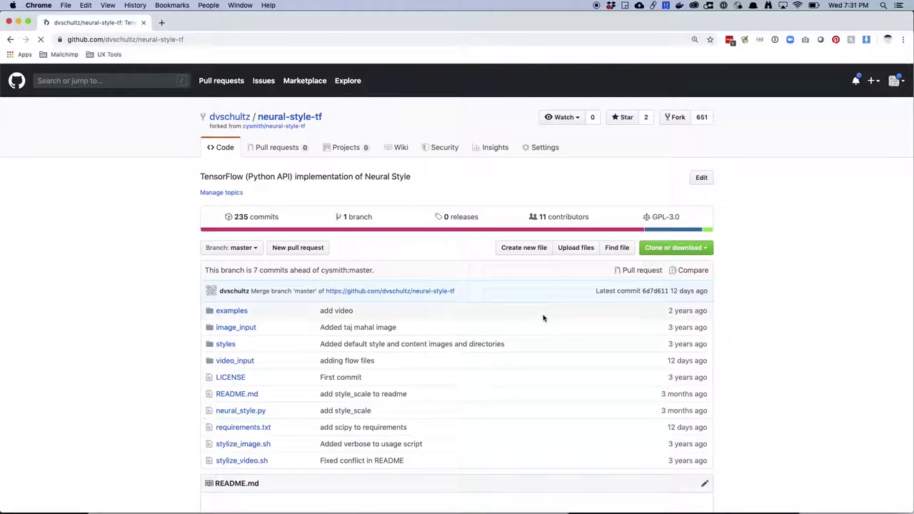
Go through the repository's README past the usage examples to the Arguments list for neural_style.py.
scroll(542, 318, "down", 20)
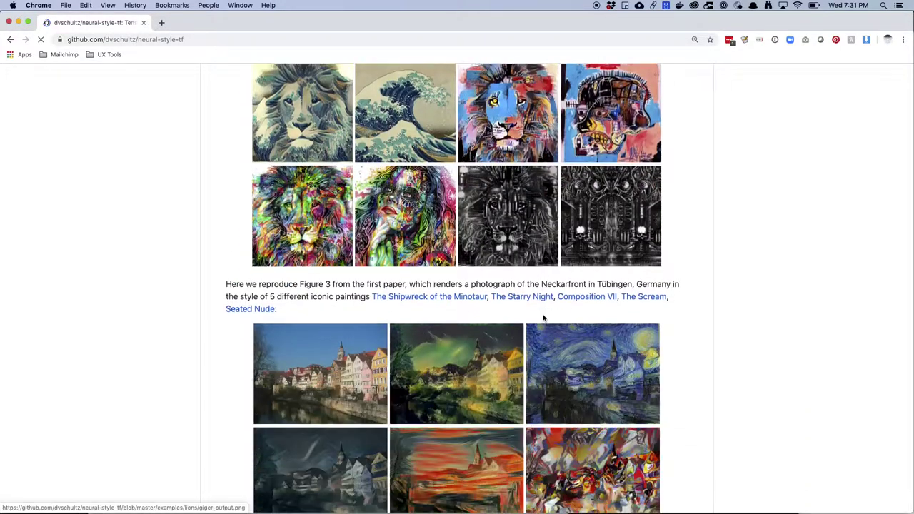
scroll(542, 318, "down", 20)
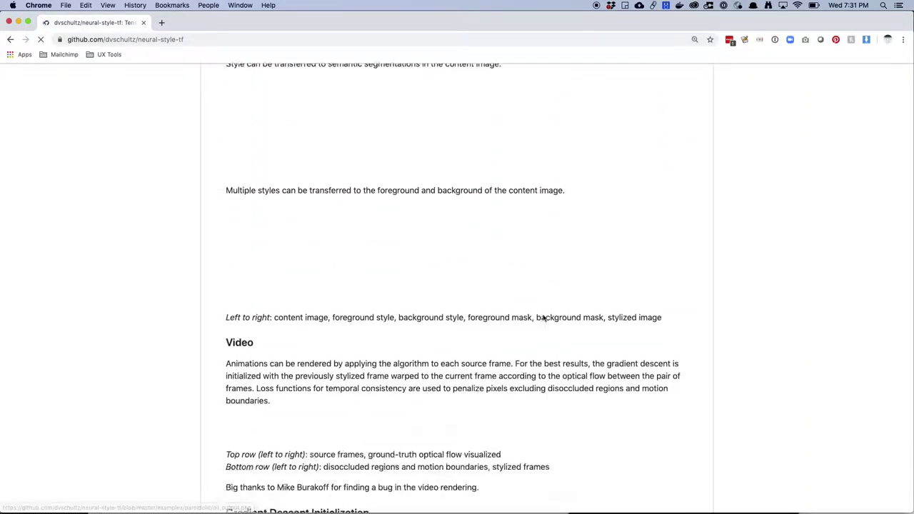
scroll(543, 317, "down", 20)
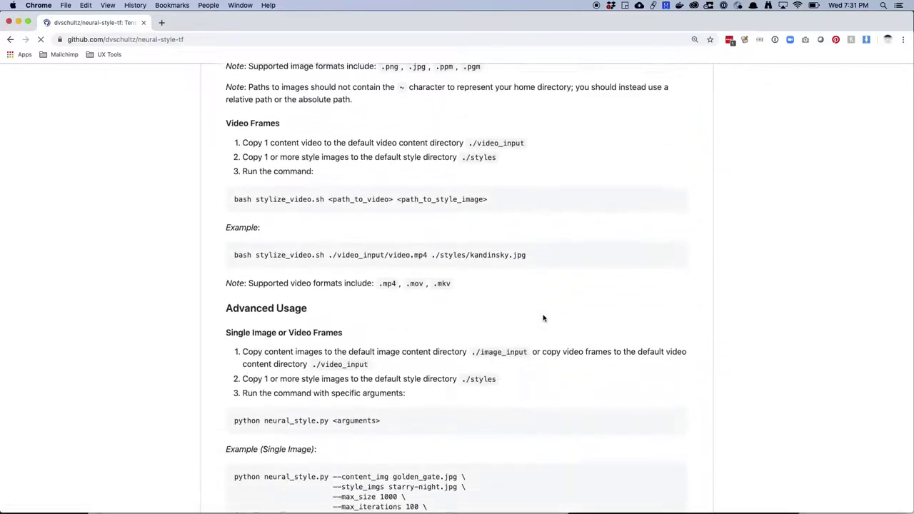
scroll(543, 318, "down", 15)
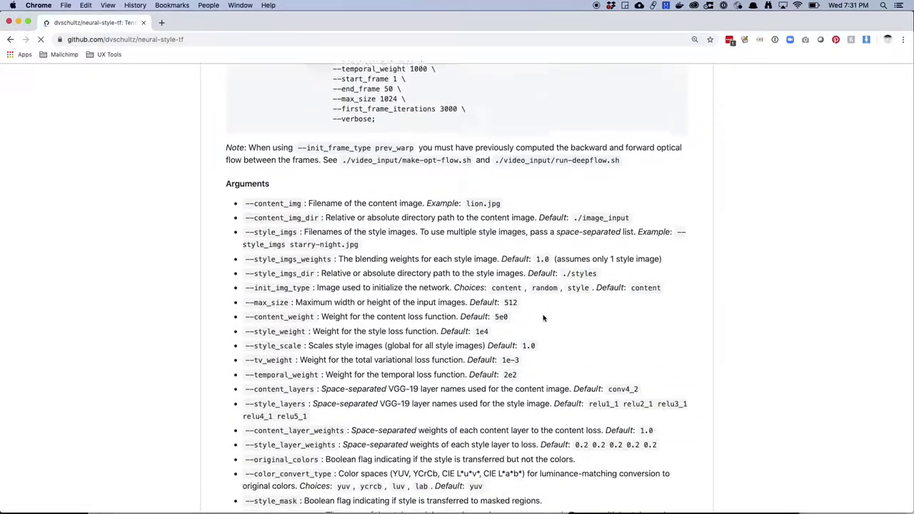
Begin the command at the Terminal's neural-style-tf prompt with "python neural_style.py", copying the script name from the README's single-image example in Chrome.
scroll(543, 318, "up", 1)
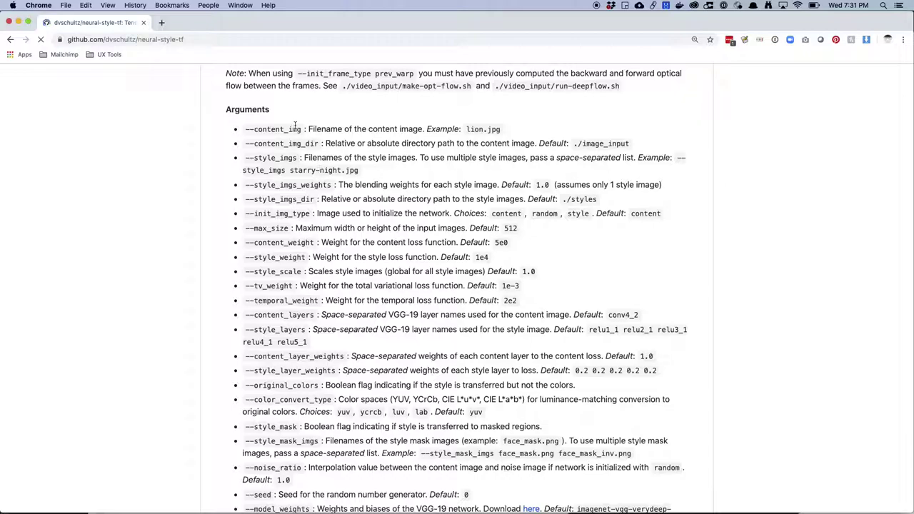
key("super+Tab")
key("super+Tab")
key("super+Tab")
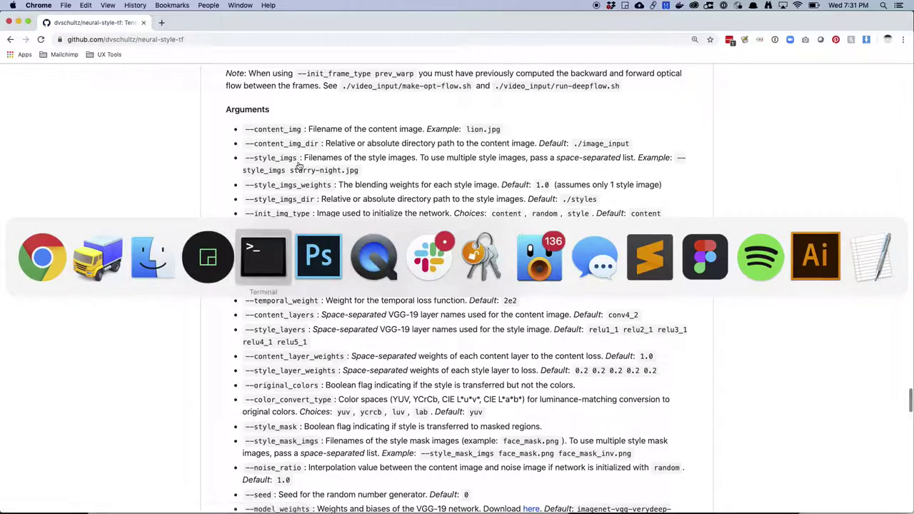
type("python")
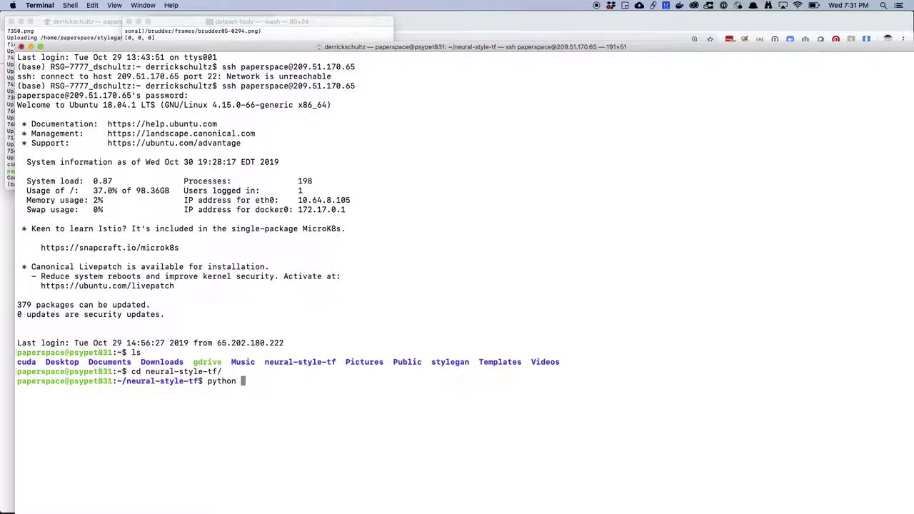
key("super+Tab")
scroll(330, 135, "up", 5)
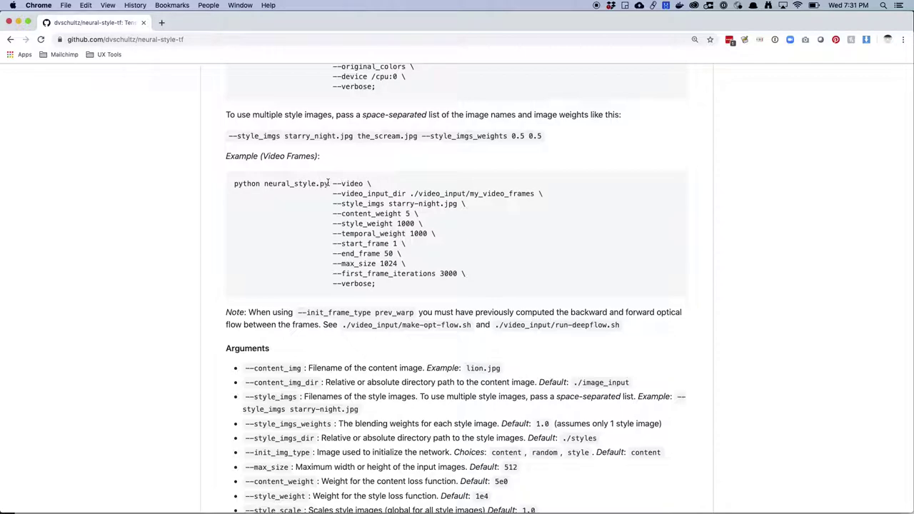
scroll(325, 178, "up", 4)
left_click_drag(329, 235, 265, 237)
key("super+c")
key("super+Tab")
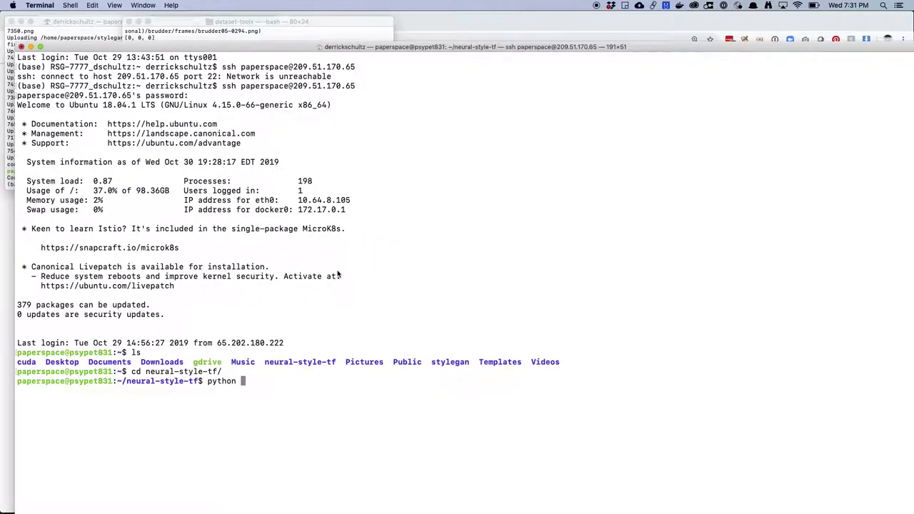
key("super+v")
Copy the --content_img argument from the README's single-image example in Chrome and append it to the Terminal command.
key("super+Tab")
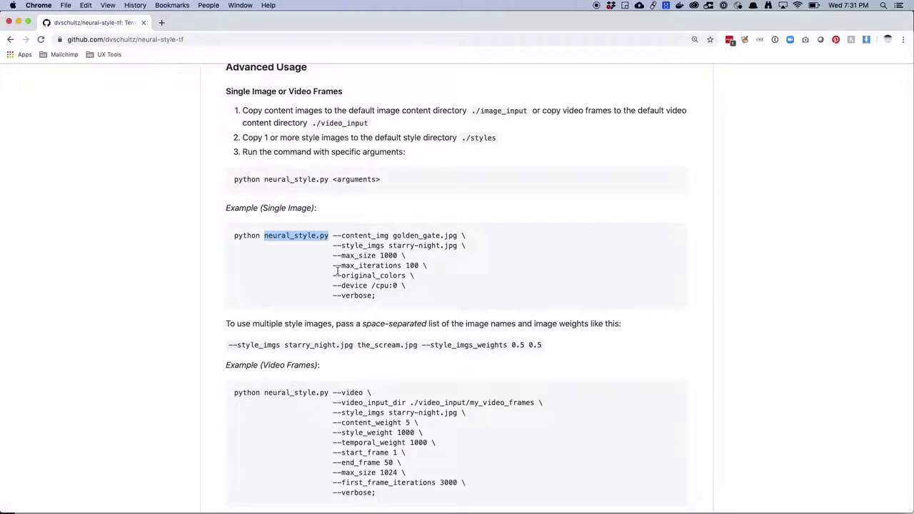
left_click(387, 235)
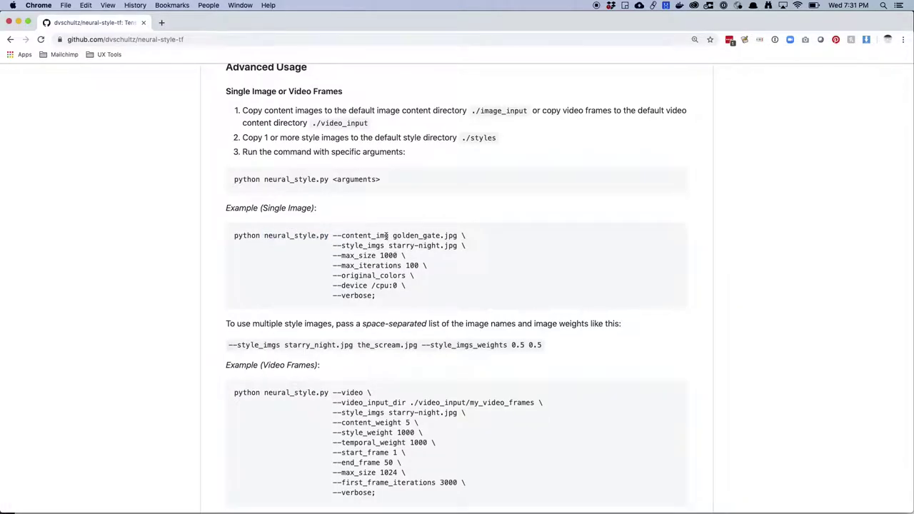
left_click_drag(387, 236, 332, 236)
key("super+c")
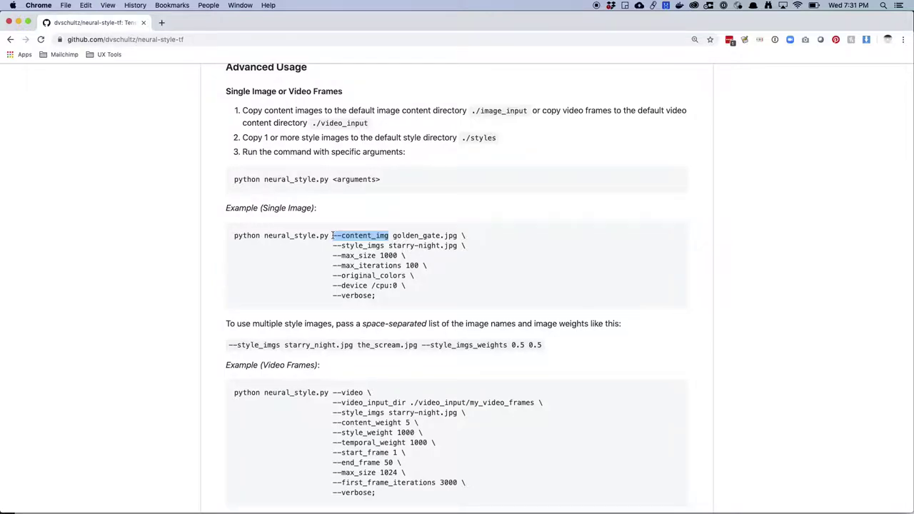
key("super+Tab")
key("super+v")
Copy the file name future-flower15-2x-2x.jpg from the server's image_input folder in Transmit and add it after --content_img in the Terminal command.
key("super+Tab")
key("super+Tab")
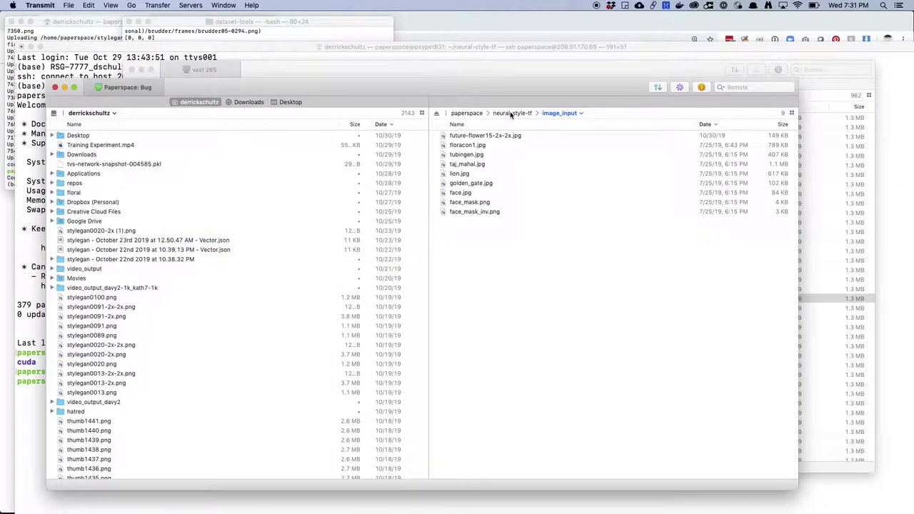
left_click(484, 137)
key("super+c")
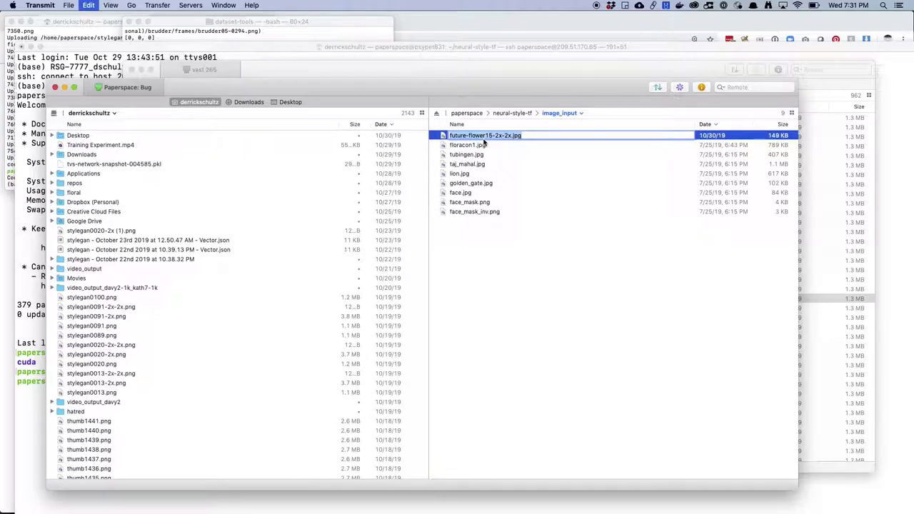
key("super+Tab")
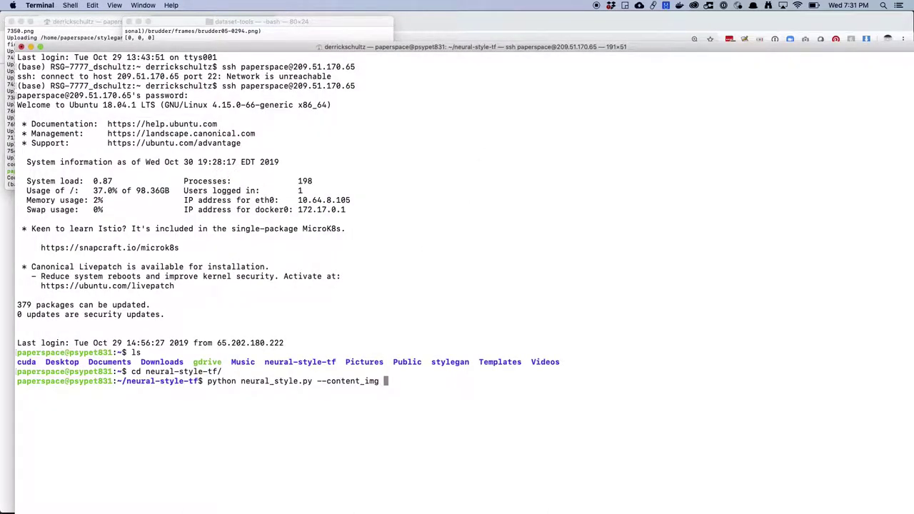
key("super+v")
Copy the --style_imgs argument from the README example in Chrome and append it to the Terminal command.
key("super+Tab")
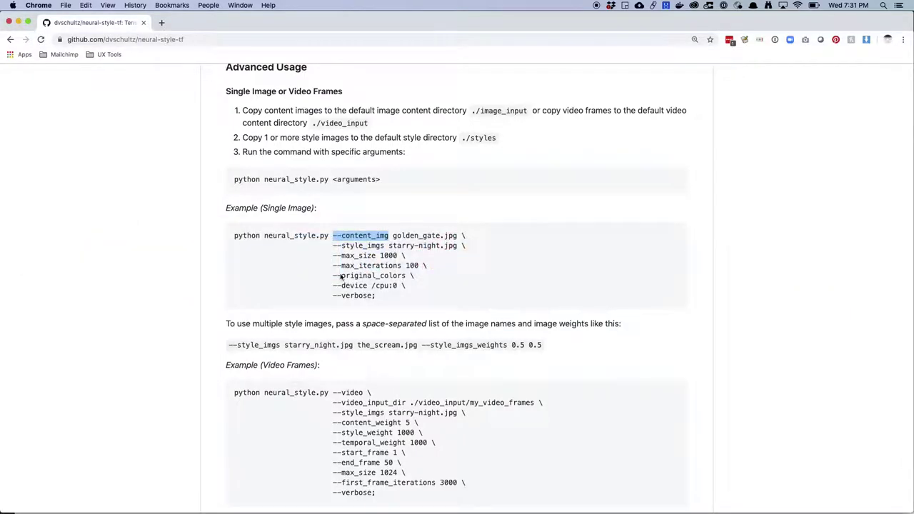
left_click_drag(332, 247, 384, 248)
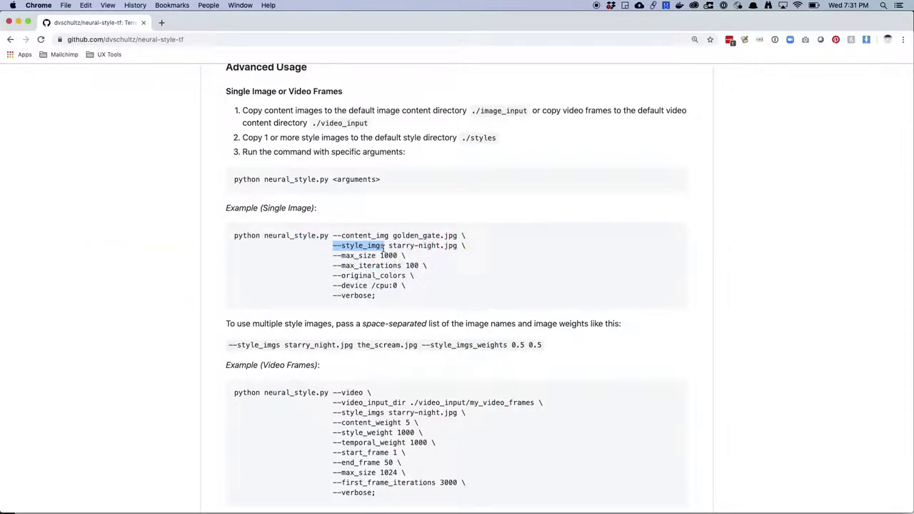
key("super+c")
key("super+Tab")
key("super+v")
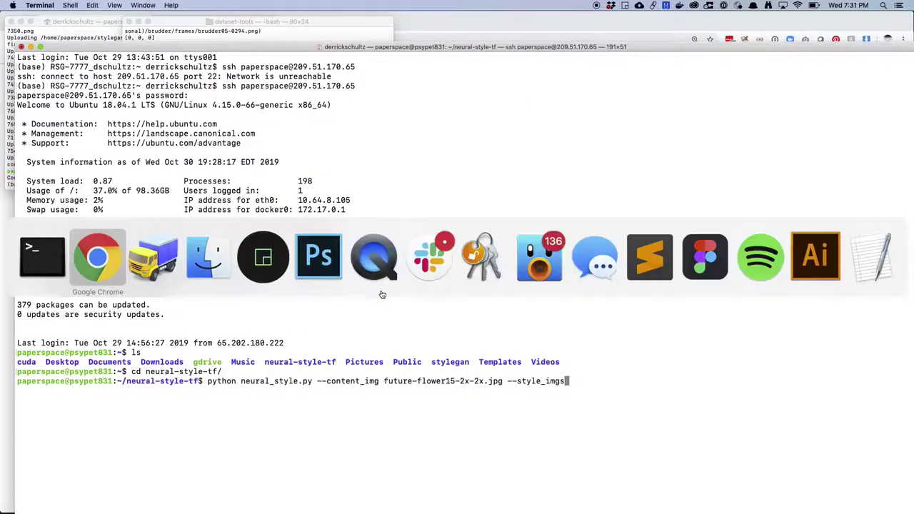
Copy the file name tumblr_luguatsrhy1qk931ho1_1280.jpg from neural-style-tf/styles in Transmit and add it after --style_imgs in the Terminal command.
key("super+Tab")
key("super+Tab")
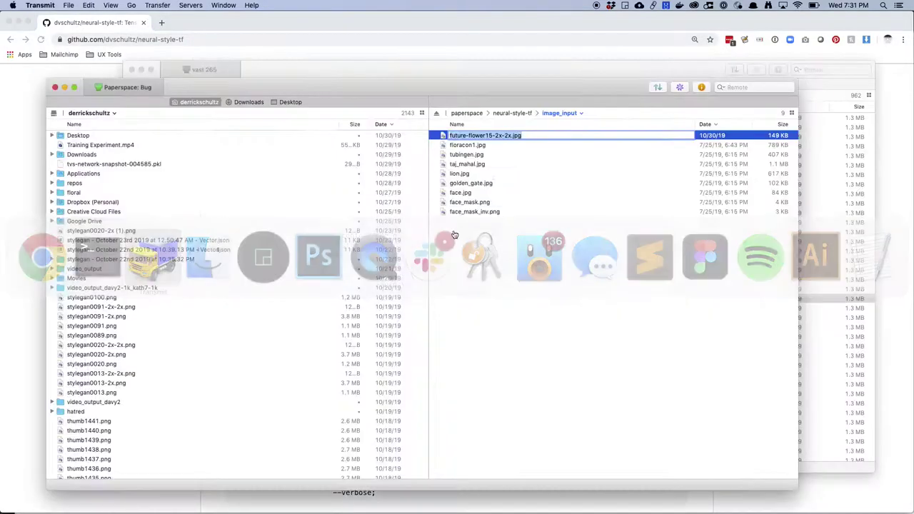
left_click(509, 114)
double_click(467, 145)
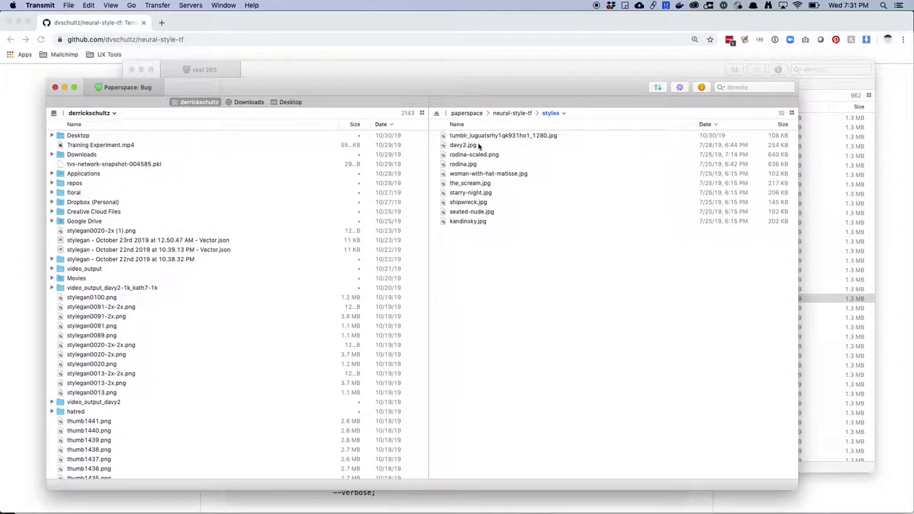
left_click(495, 135)
left_click(494, 136)
key("super+Tab")
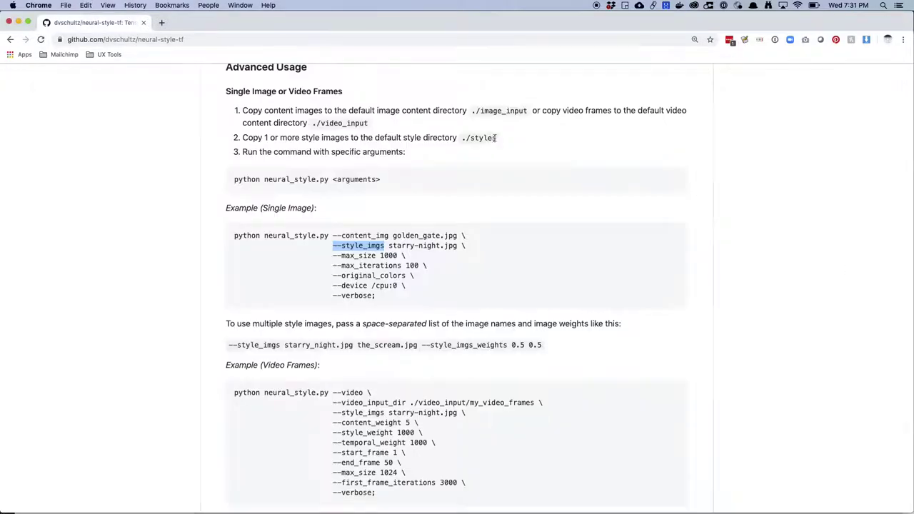
key("super+Tab")
key("super+Tab")
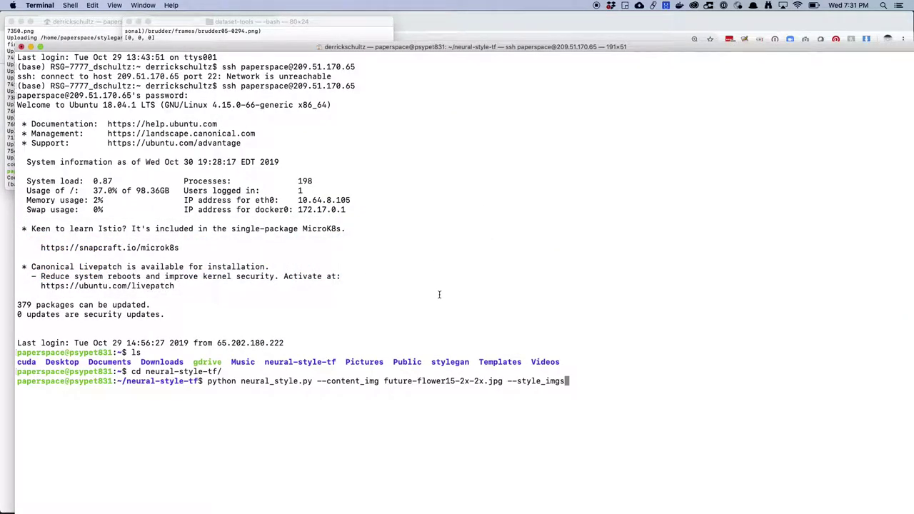
key("super+v")
Copy the --max_size argument from the README example in Chrome into the Terminal command and set its value to 512.
key("super+Tab")
key("super+Tab")
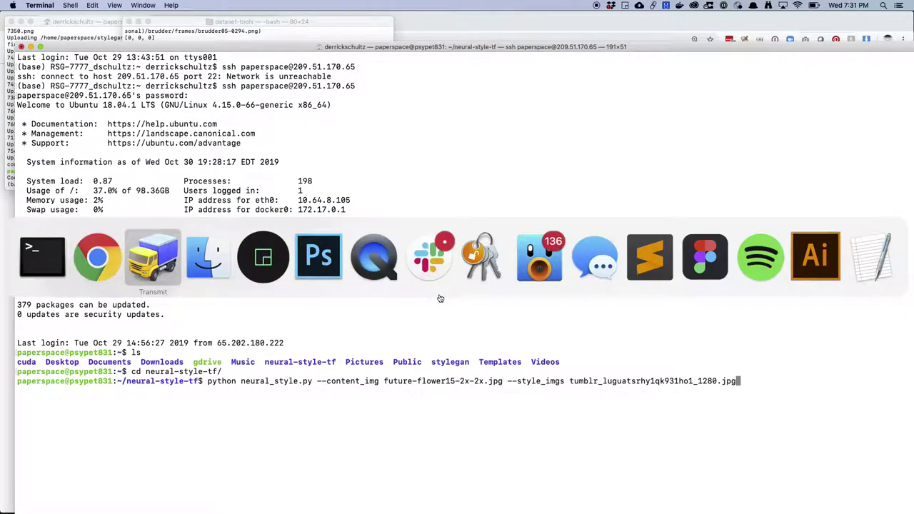
key("super+shift+Tab")
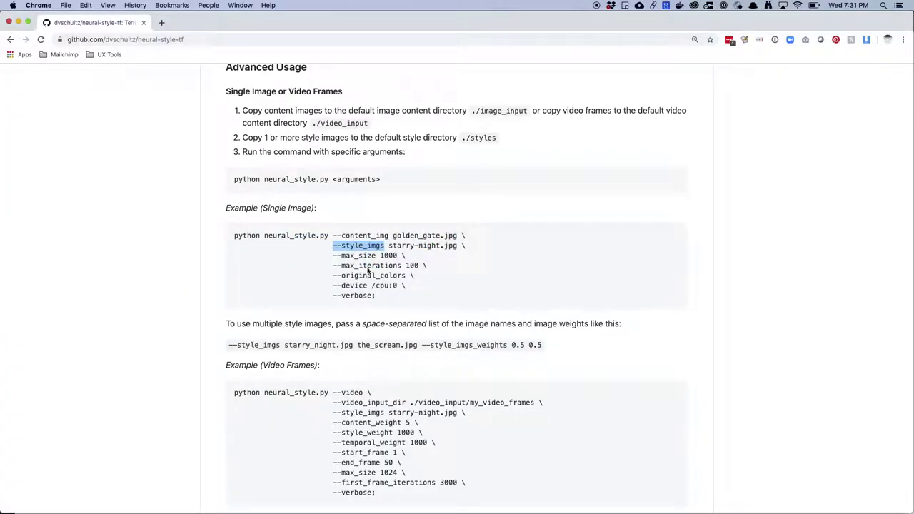
left_click_drag(398, 256, 332, 256)
key("super+c")
key("super+Tab")
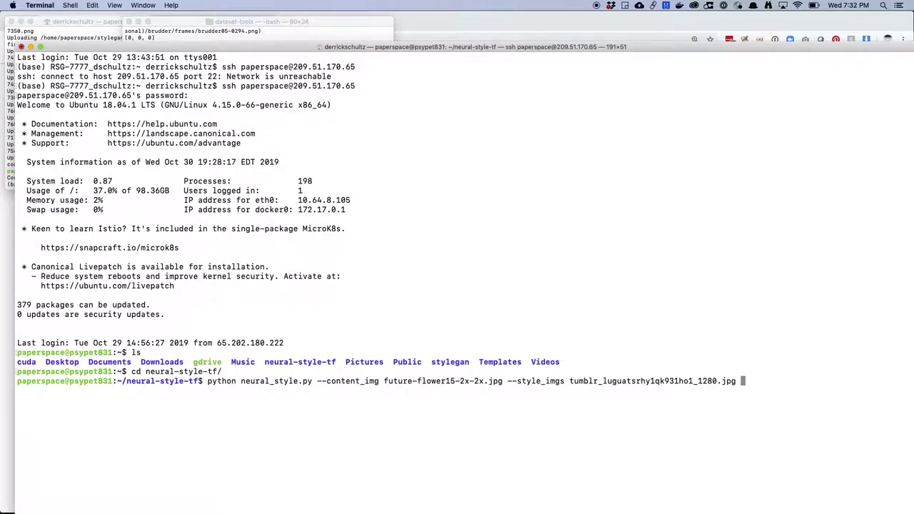
key("super+v")
key("BackSpace")
key("BackSpace")
key("BackSpace")
key("BackSpace")
type("512")
Copy the --max_iterations argument from the README example in Chrome into the Terminal command and set its value to 500.
key("super+Tab")
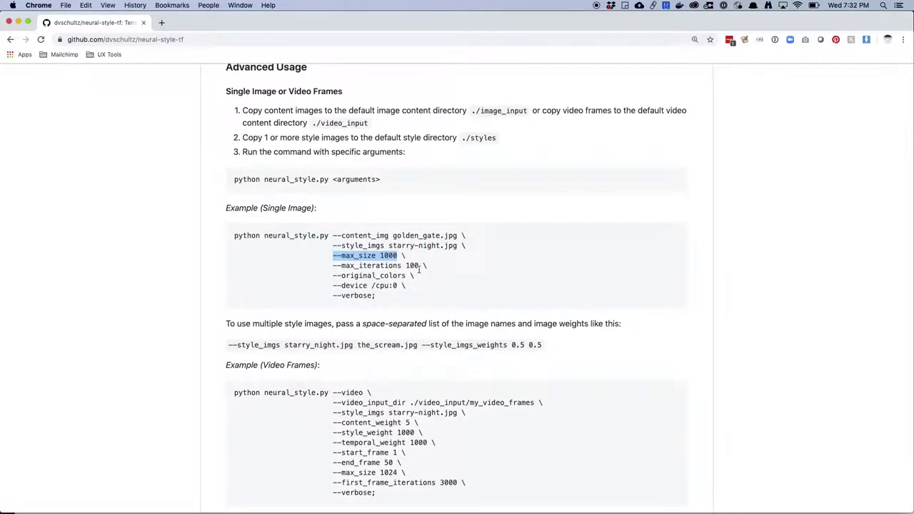
left_click_drag(420, 265, 334, 266)
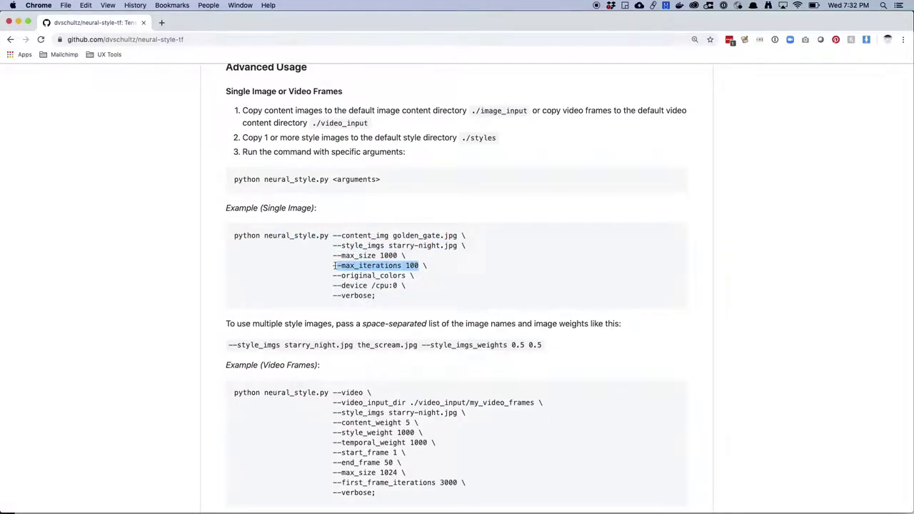
key("super+c")
key("super+Tab")
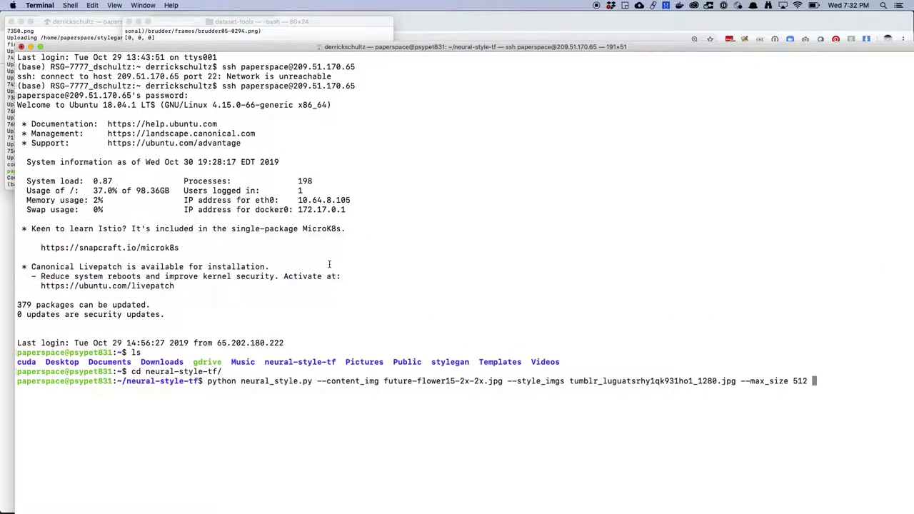
key("super+v")
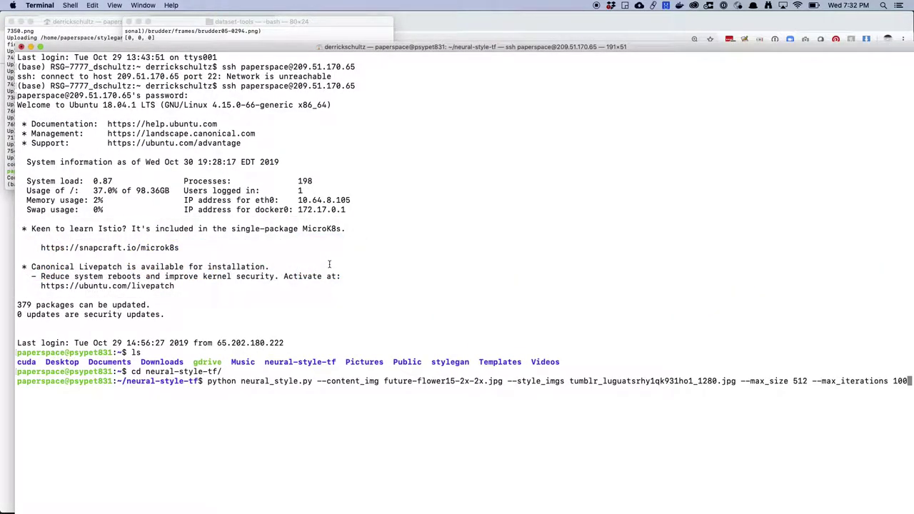
key("BackSpace")
key("BackSpace")
key("BackSpace")
type("500")
Go through the README's Arguments list in Chrome, checking the defaults for size, weights, layers, device and output options against the Terminal command.
key("super+Tab")
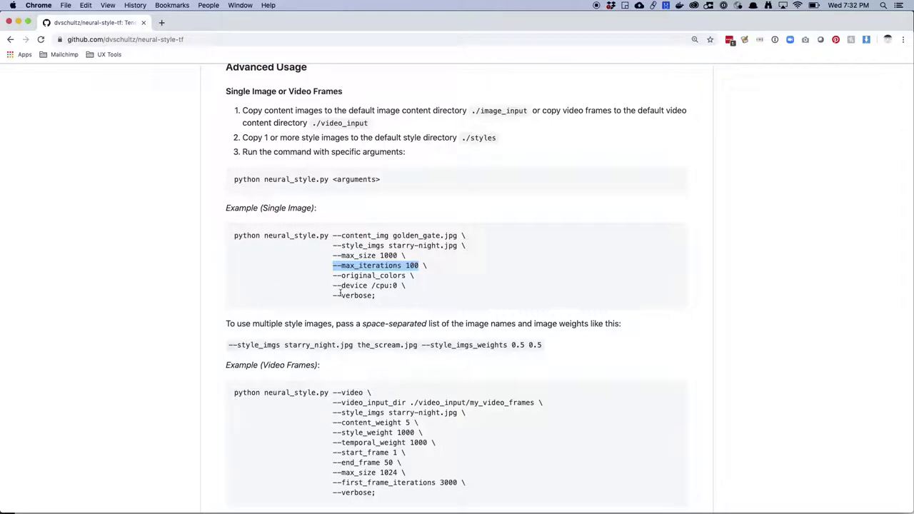
scroll(363, 307, "down", 10)
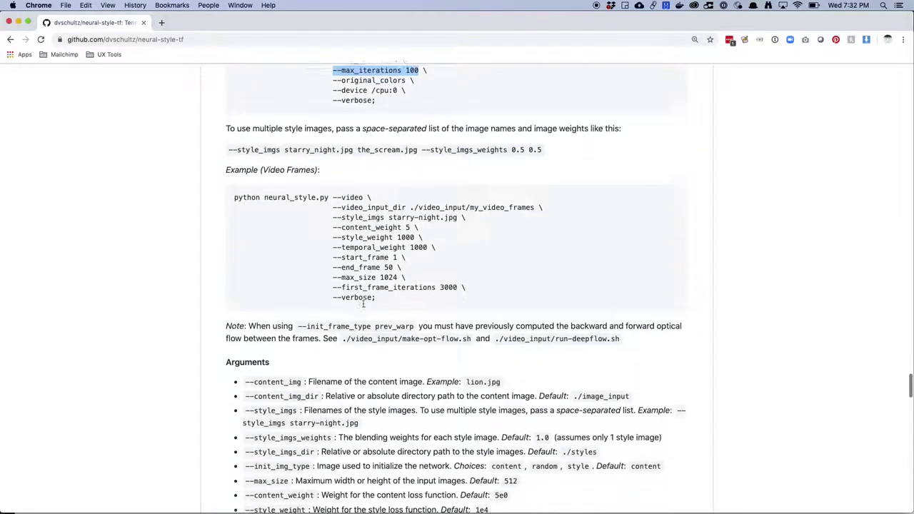
scroll(363, 307, "up", 1)
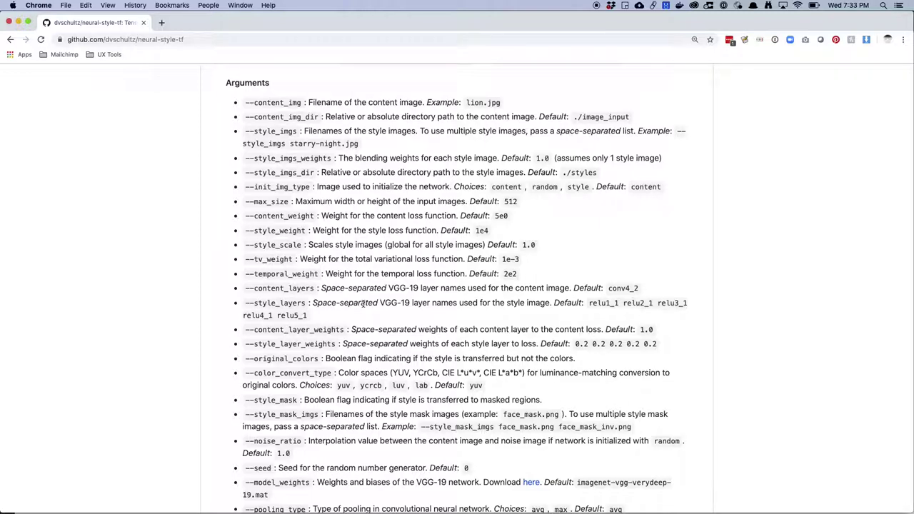
key("super+Tab")
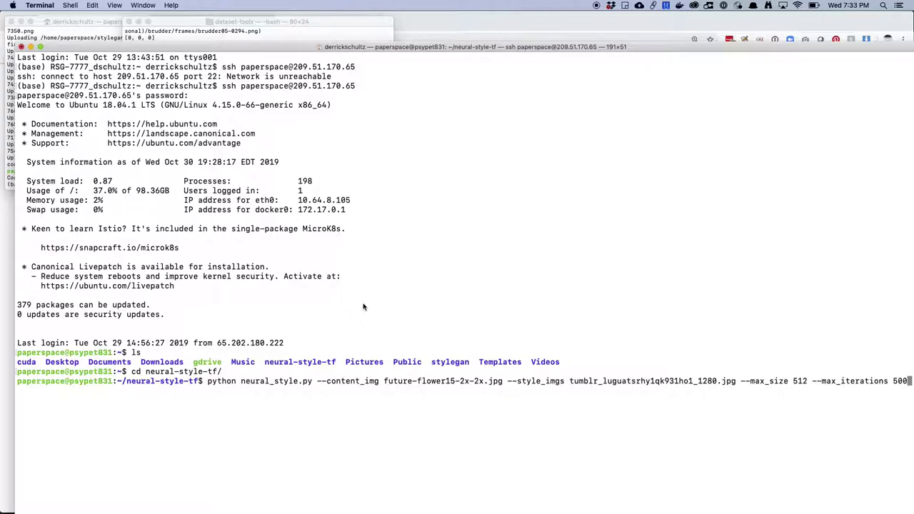
key("super+Tab")
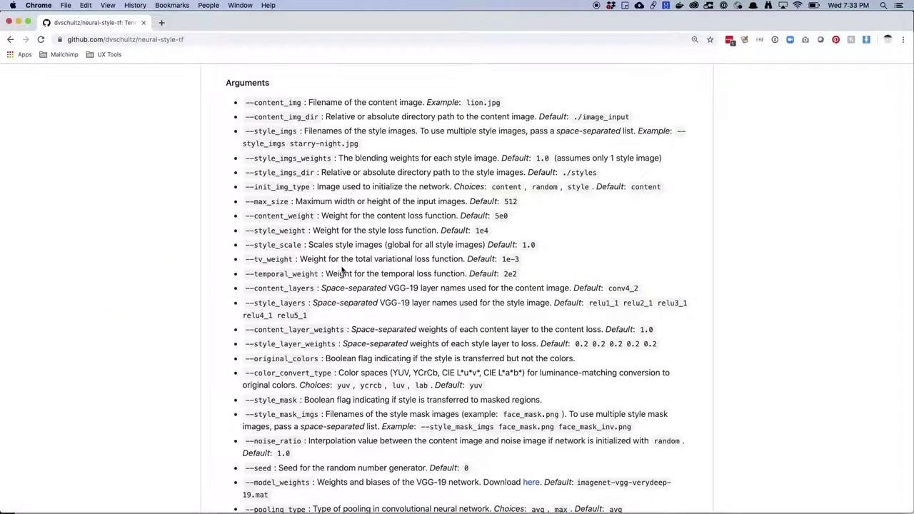
scroll(343, 265, "down", 2)
scroll(343, 266, "up", 1)
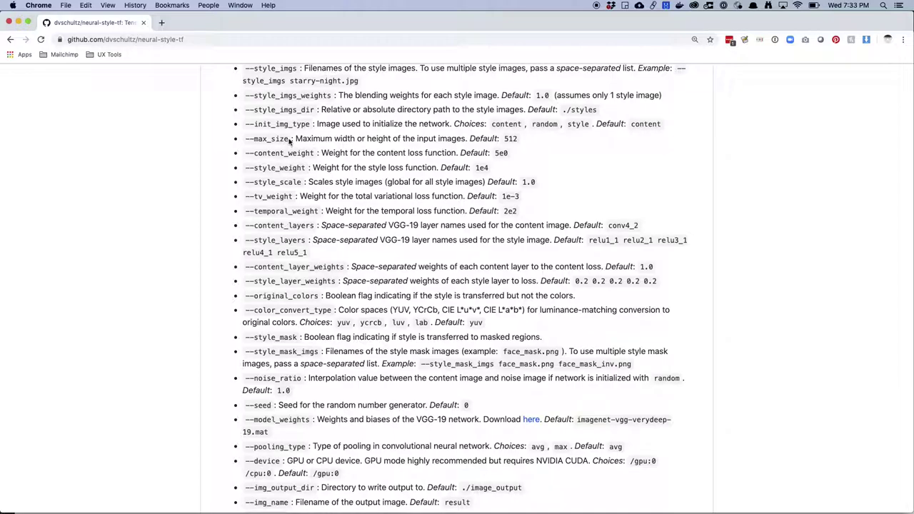
left_click_drag(518, 138, 509, 139)
left_click(337, 222)
scroll(337, 222, "down", 2)
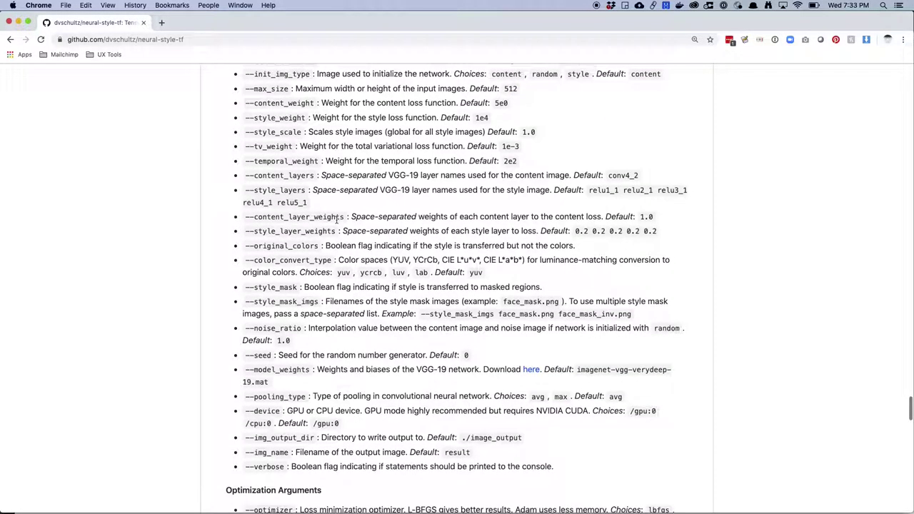
scroll(307, 330, "down", 2)
scroll(309, 329, "up", 3)
scroll(307, 330, "up", 2)
scroll(307, 332, "up", 1)
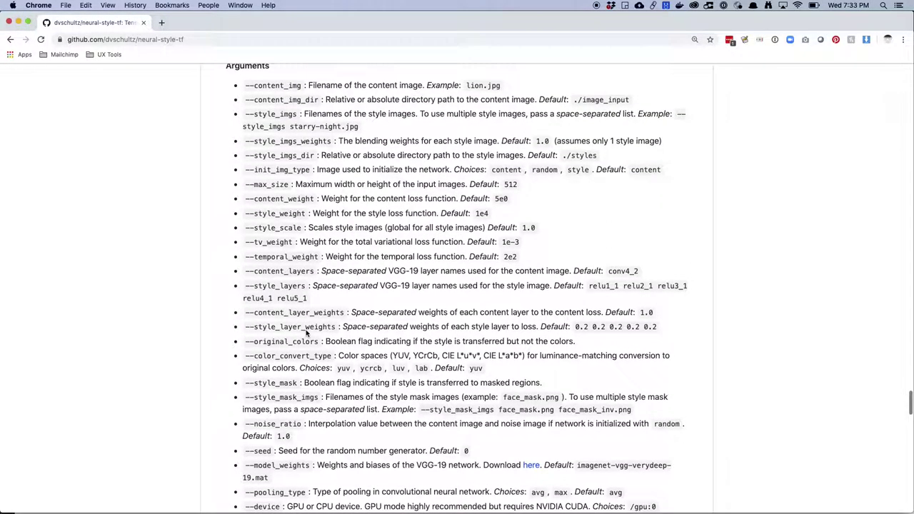
scroll(309, 255, "down", 1)
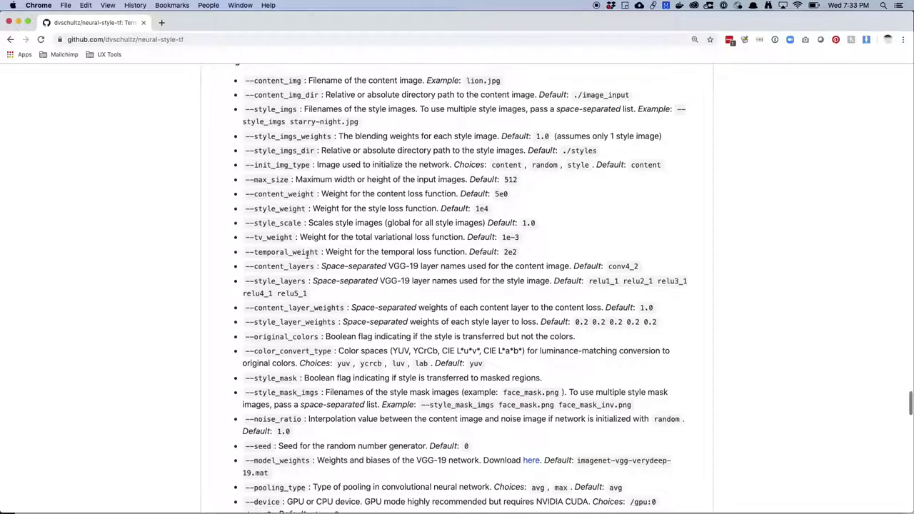
scroll(308, 255, "down", 3)
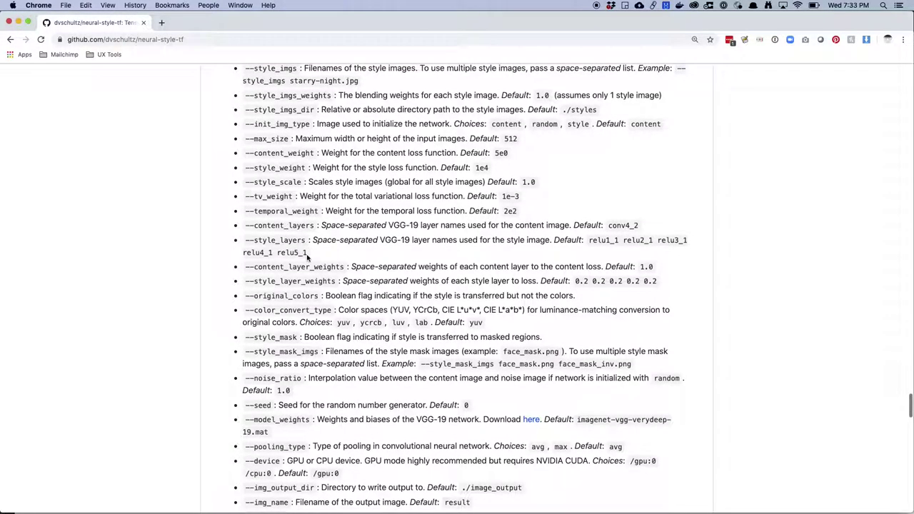
Copy the --img_name argument from the README in Chrome into the Terminal command, set its value to ff15_tumblr_lug and run the command.
scroll(308, 257, "down", 2)
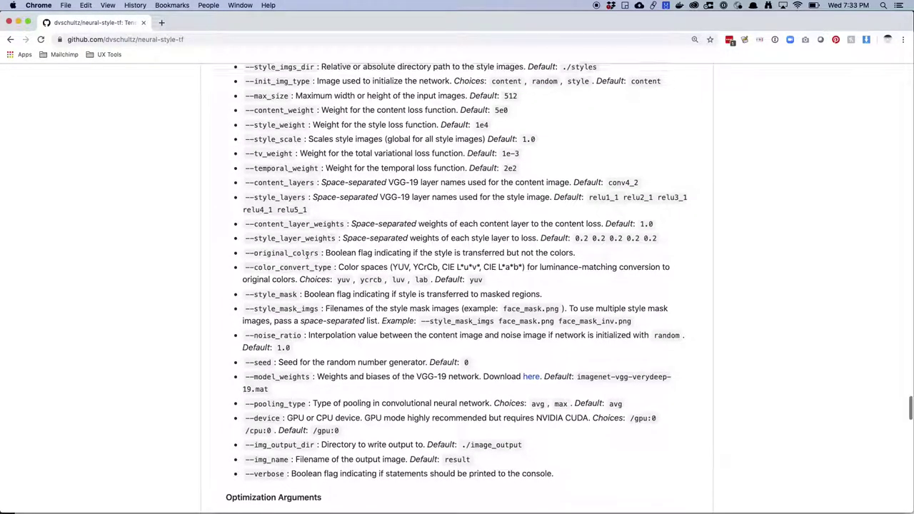
left_click_drag(290, 441, 246, 441)
key("super+c")
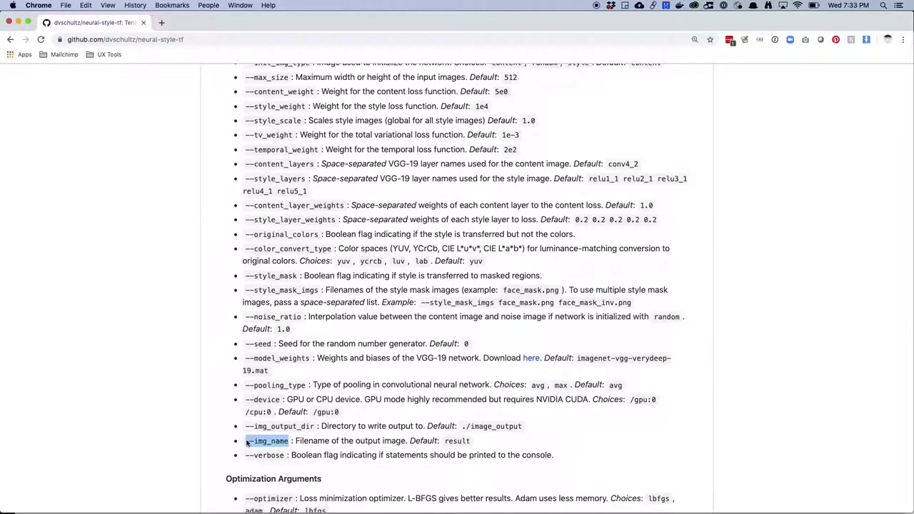
key("super+Tab")
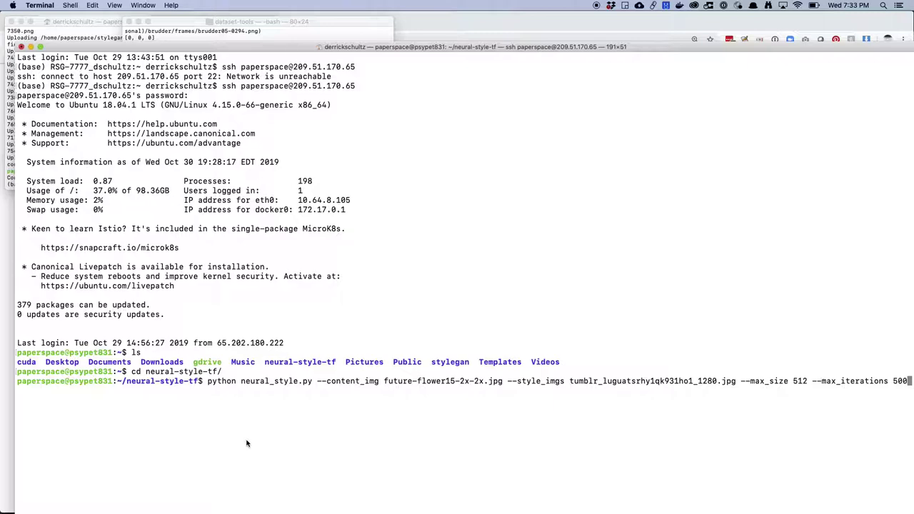
key("super+v")
type("ff15")
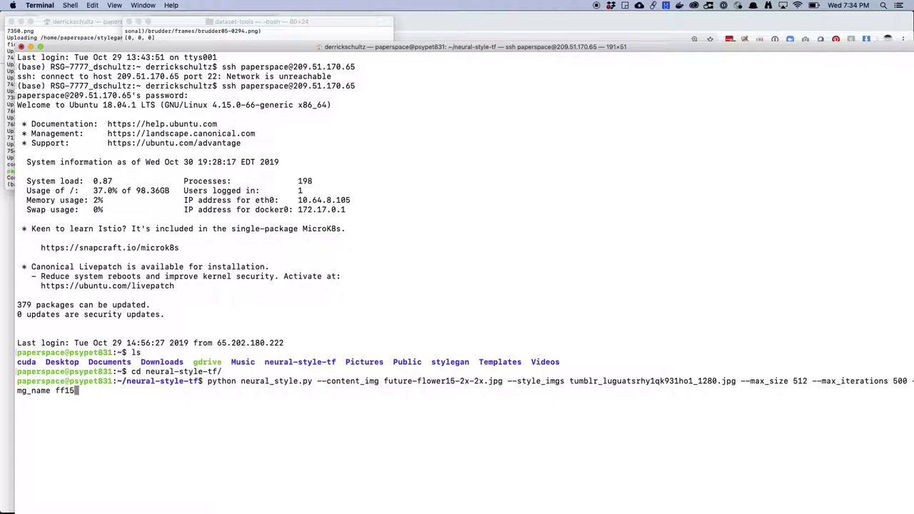
type("_tumblr_lug")
key("Return")
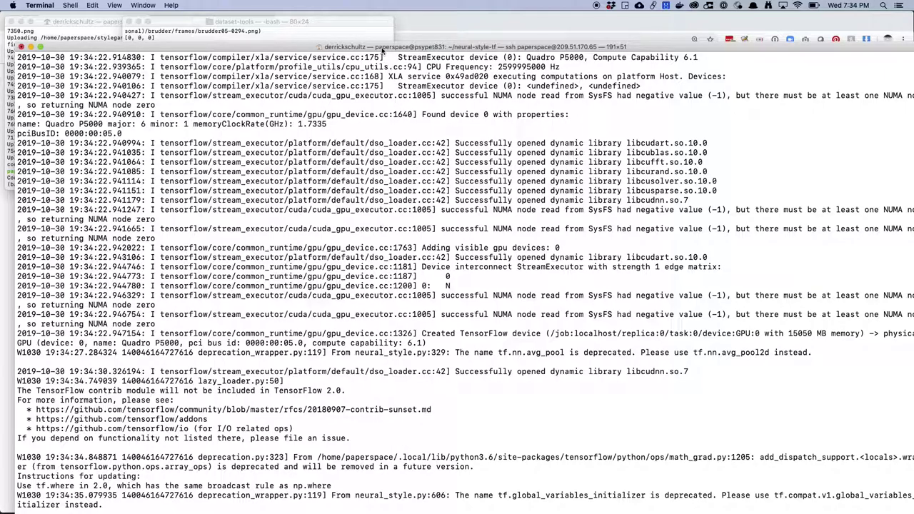
left_click_drag(381, 48, 381, 6)
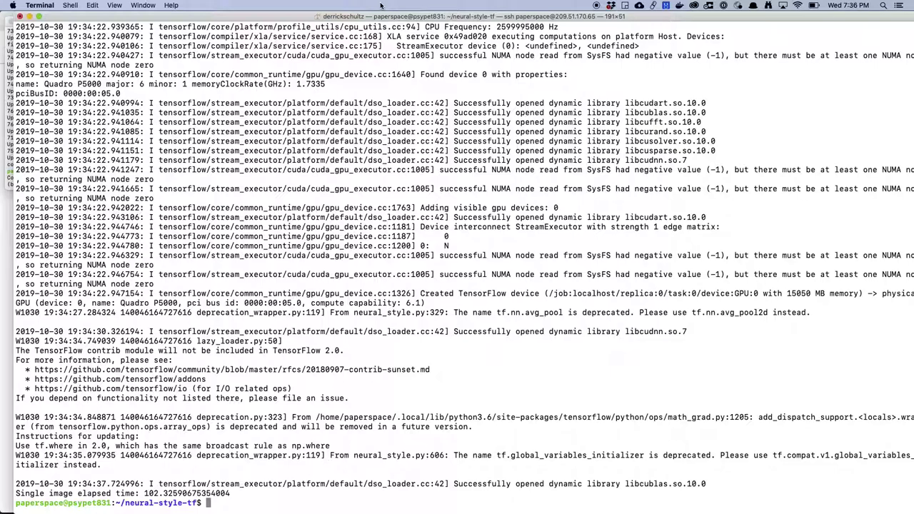
In Transmit, go to the 500 folder inside neural-style-tf/image_output and preview image_output-500.png.
key("super+Tab")
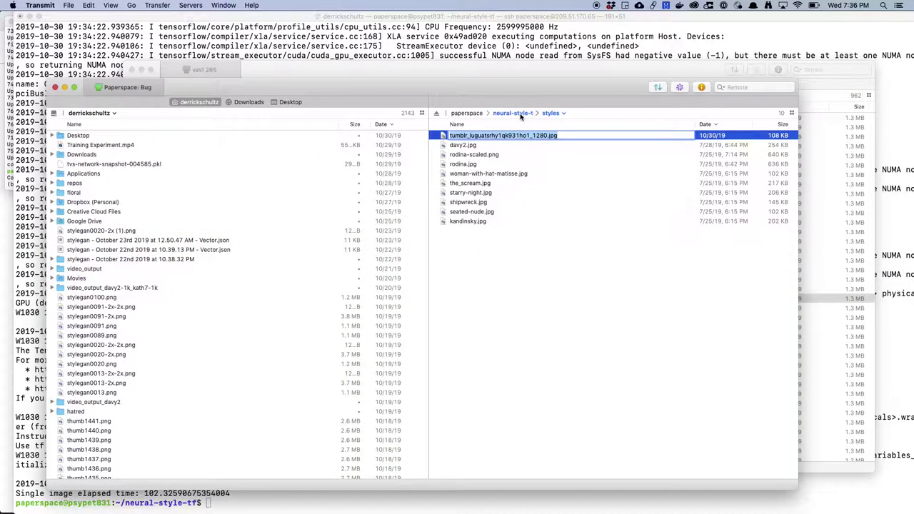
left_click(518, 112)
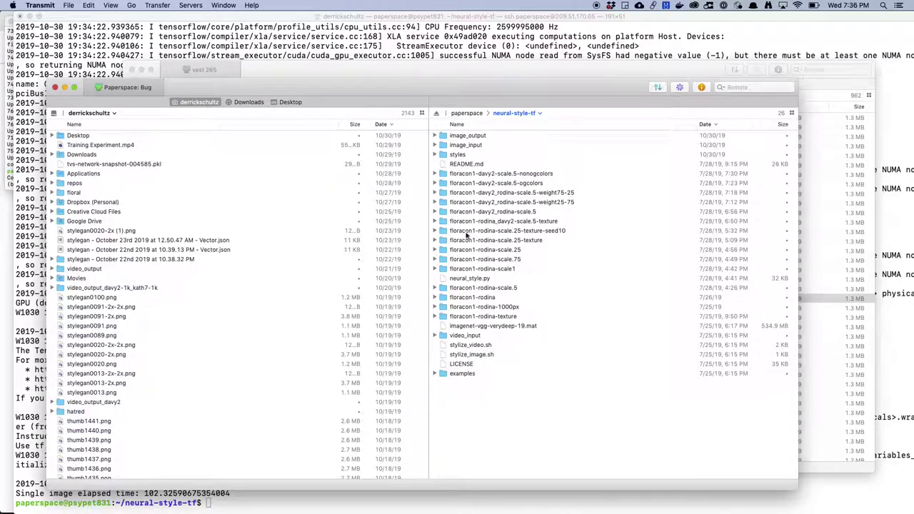
left_click(437, 136)
left_click(435, 136)
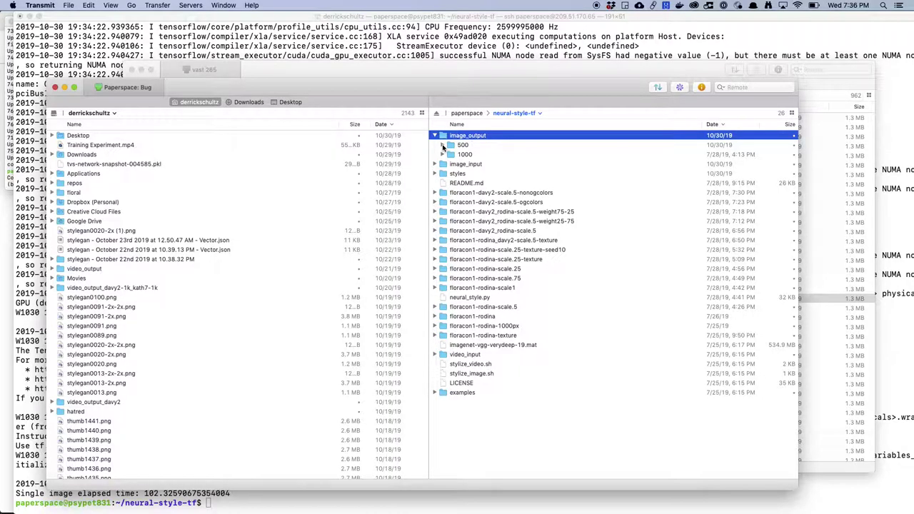
left_click(442, 145)
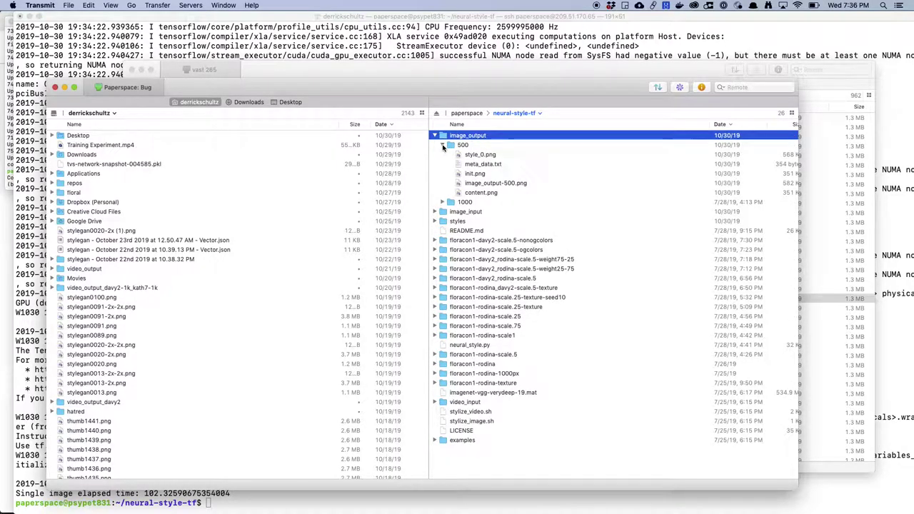
left_click(487, 187)
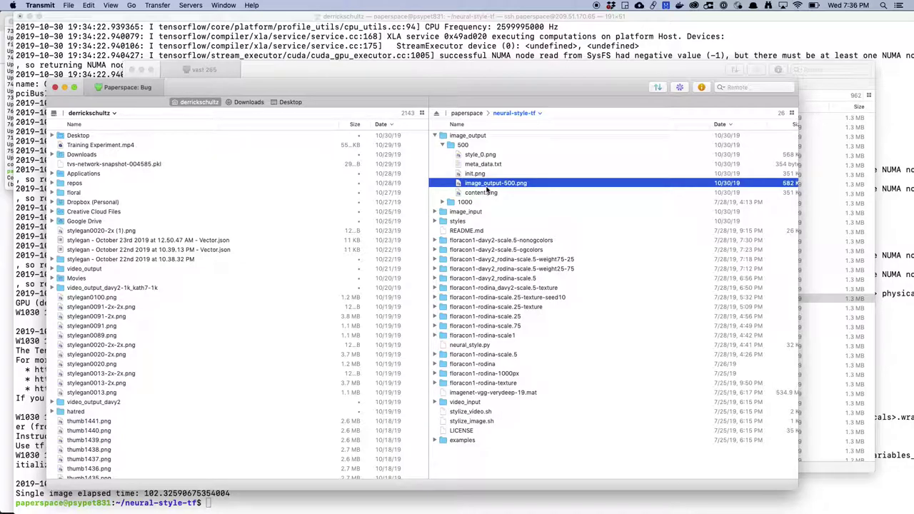
key("space")
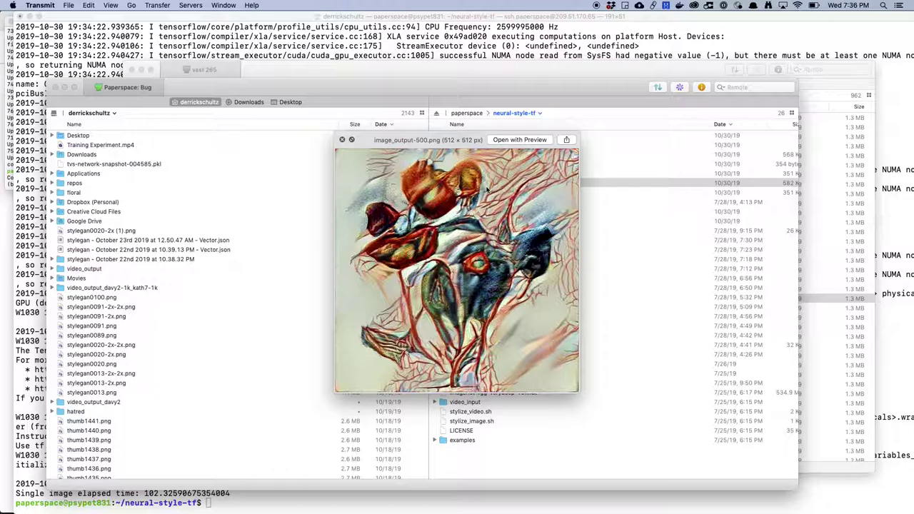
Recall the previous neural_style.py command in Terminal, shorten the window so the whole prompt is visible, and append --style_scale .66.
key("super+Tab")
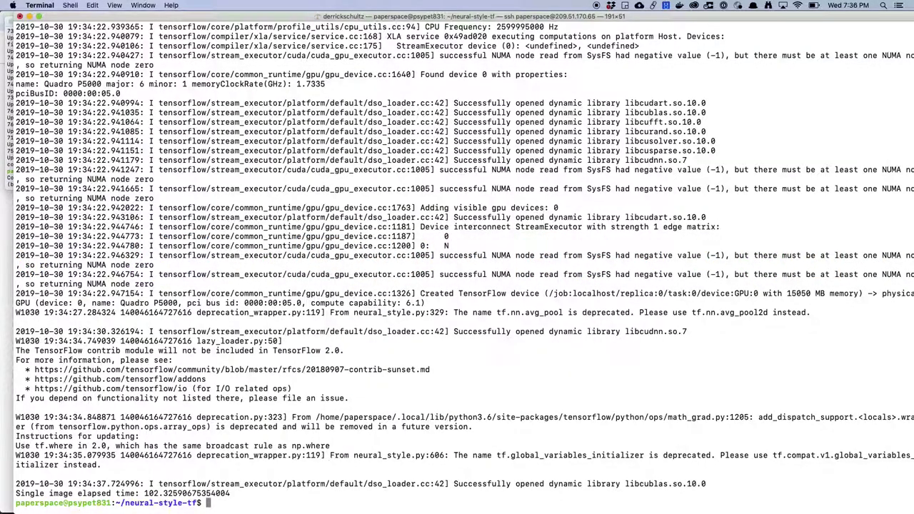
type("python neural_style.py --content_img future-flower15-2x-2x.jpg --style_imgs tumblr_luguatsrhy1qk931ho1_1280.jpg --max_size 512 --max_iterations 500 --img_name ff15_tumblr_lug")
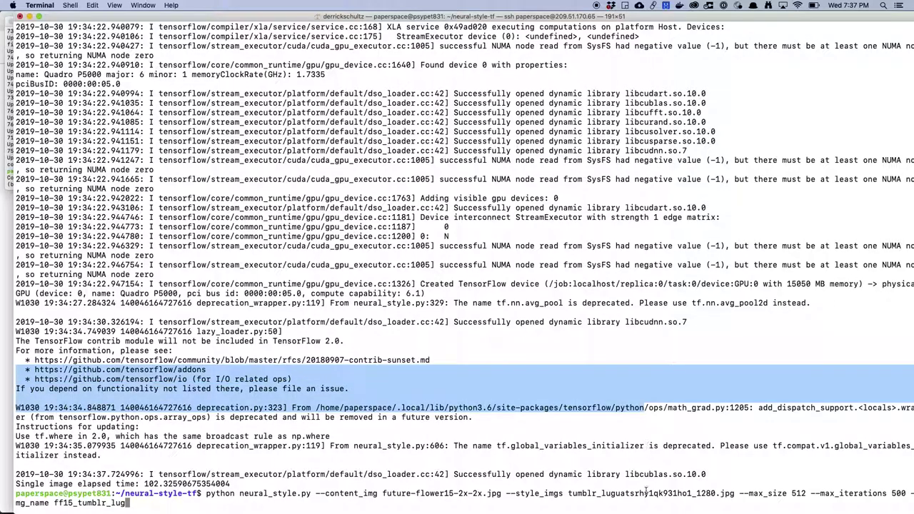
mouse_move(171, 504)
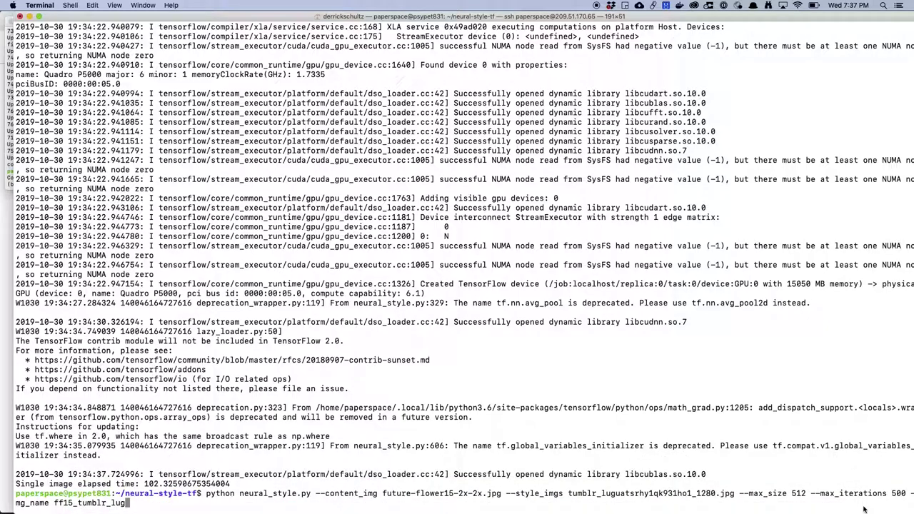
left_click_drag(864, 511, 855, 364)
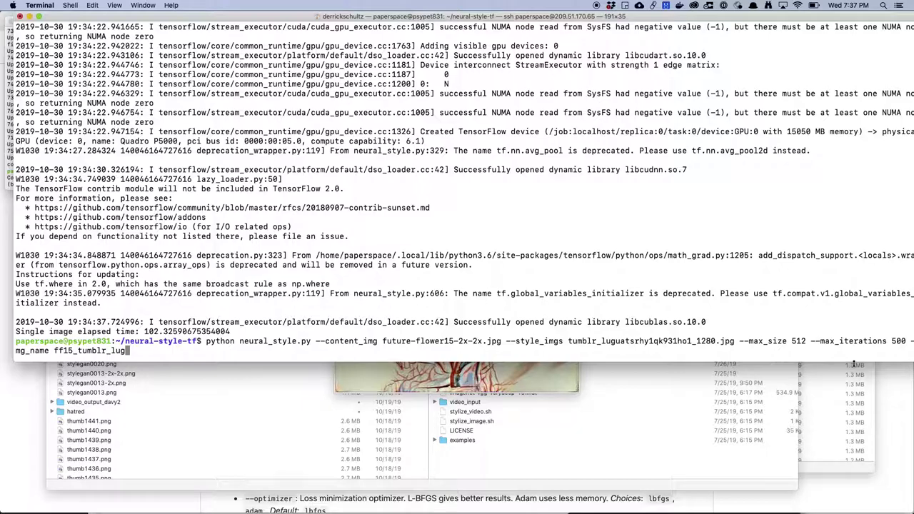
left_click_drag(640, 363, 651, 470)
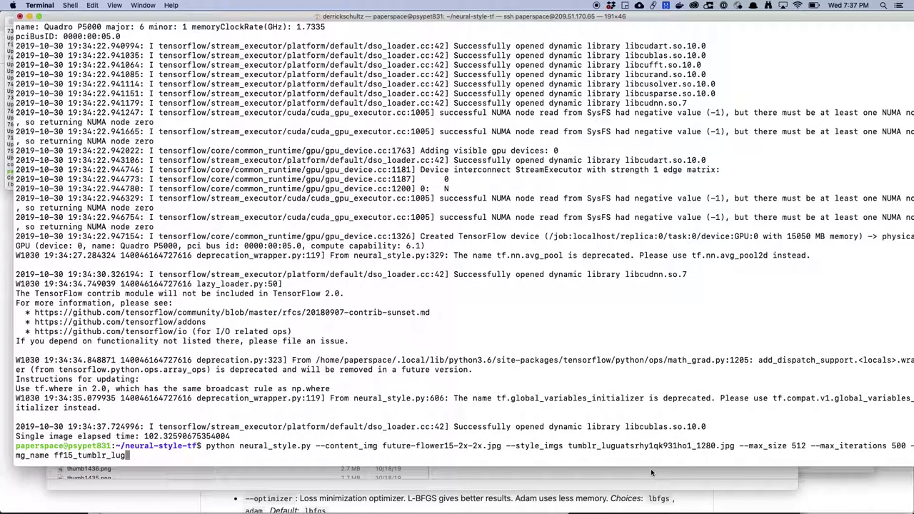
type("--style_scale .66")
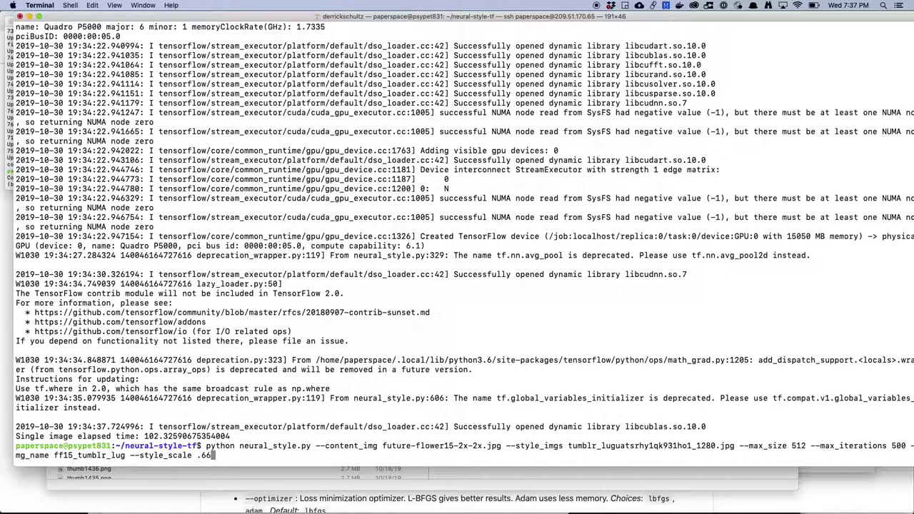
Look up the --style_scale argument and its neighbouring options in the README's Arguments list in Chrome.
key("super+Tab")
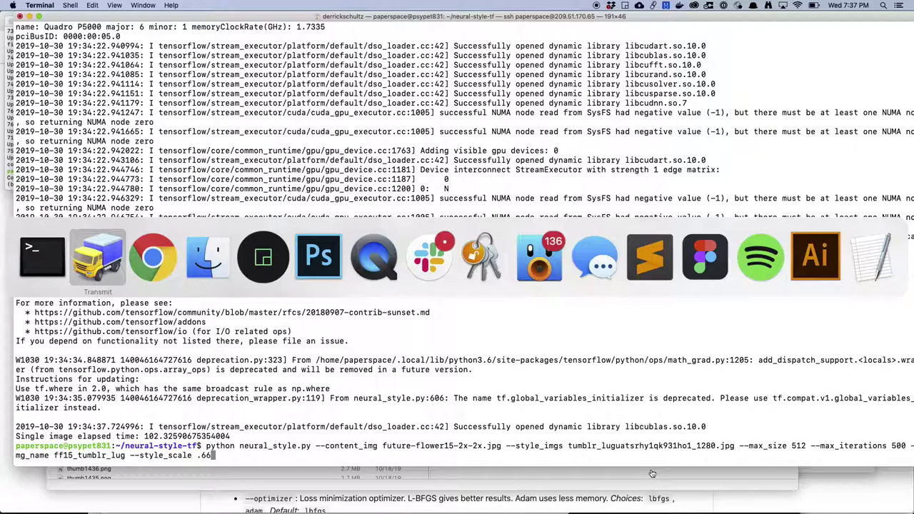
scroll(404, 361, "down", 2)
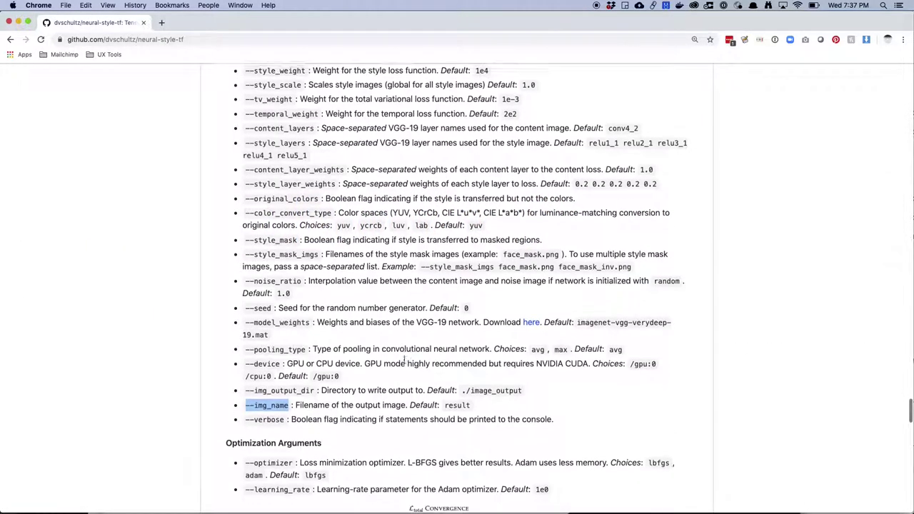
scroll(404, 363, "up", 5)
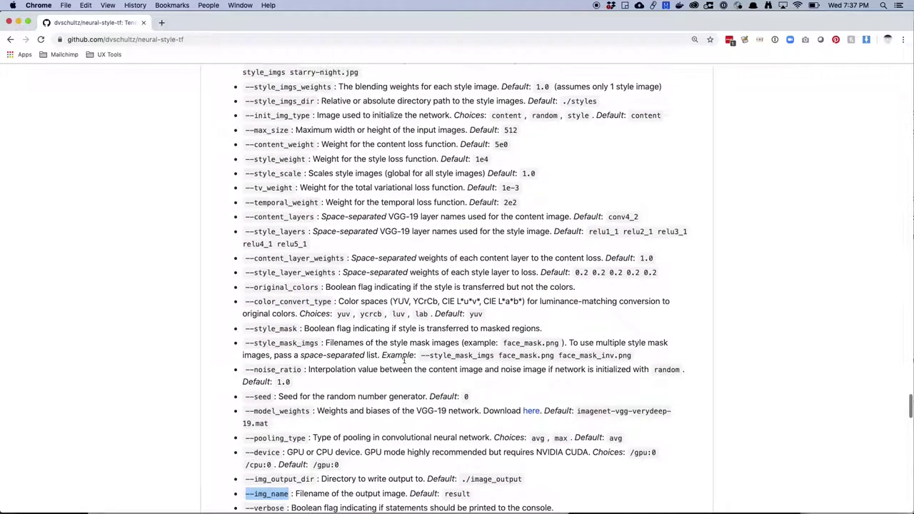
Find the --img_output_dir argument in the neural-style-tf README and highlight its name.
scroll(404, 361, "up", 1)
scroll(404, 361, "down", 2)
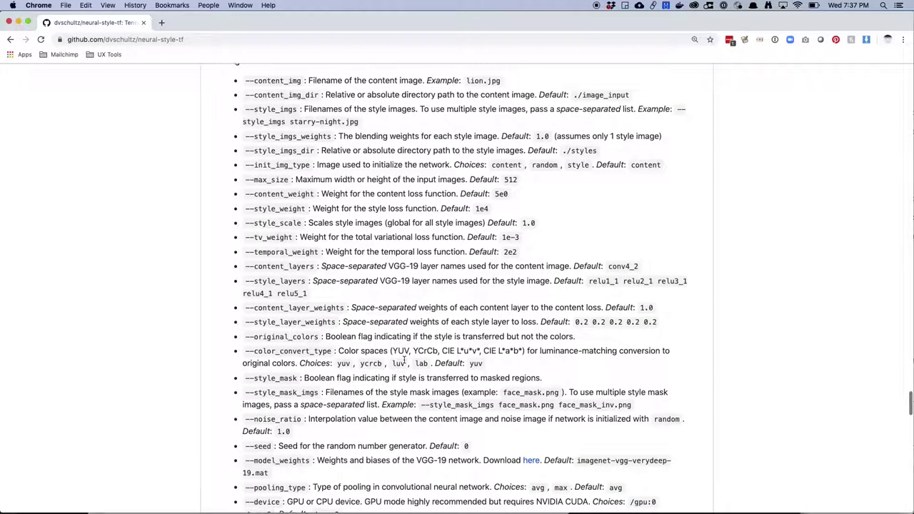
scroll(405, 361, "down", 2)
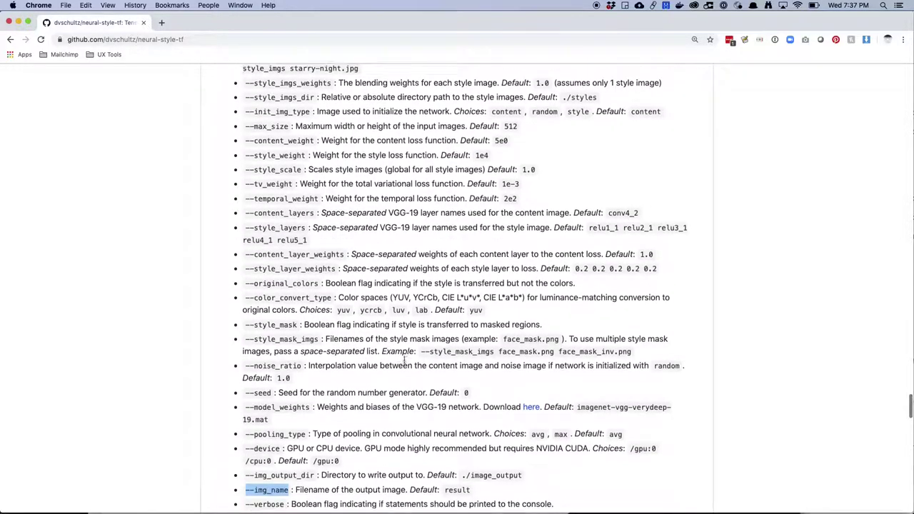
scroll(371, 352, "down", 3)
scroll(372, 353, "up", 1)
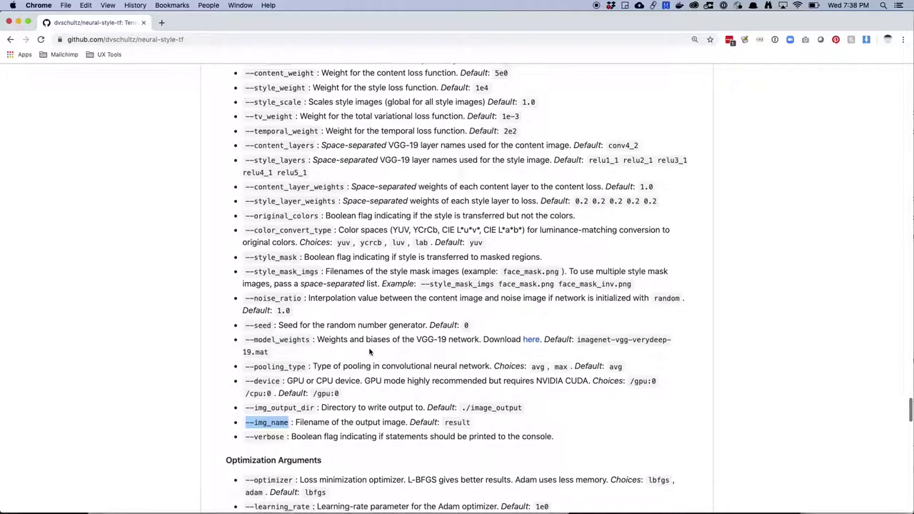
left_click_drag(315, 401, 246, 400)
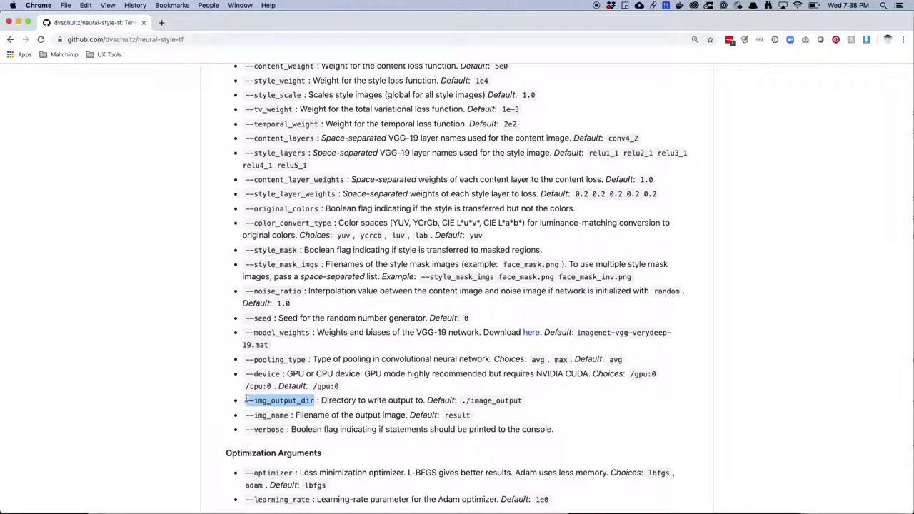
Switch to Terminal, replace the --img_name option with --img_output_dir ./ff15_tumblr_lug in the neural_style.py command, and run it.
key("super+Tab")
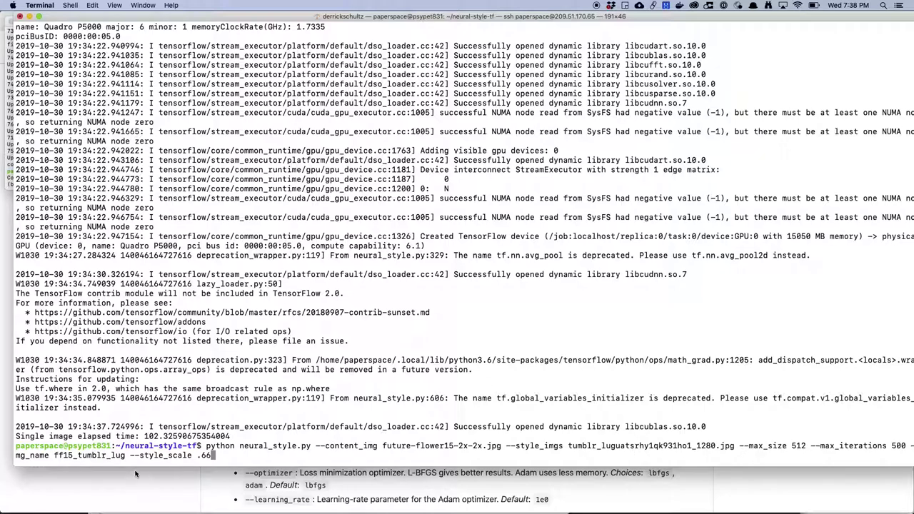
left_click(53, 460, "alt")
key("ctrl+w")
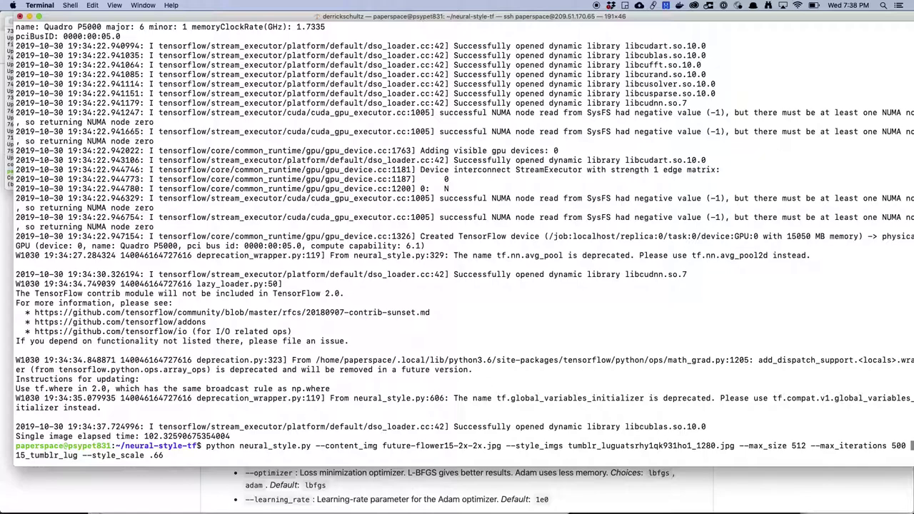
type("--img_output_dirff")
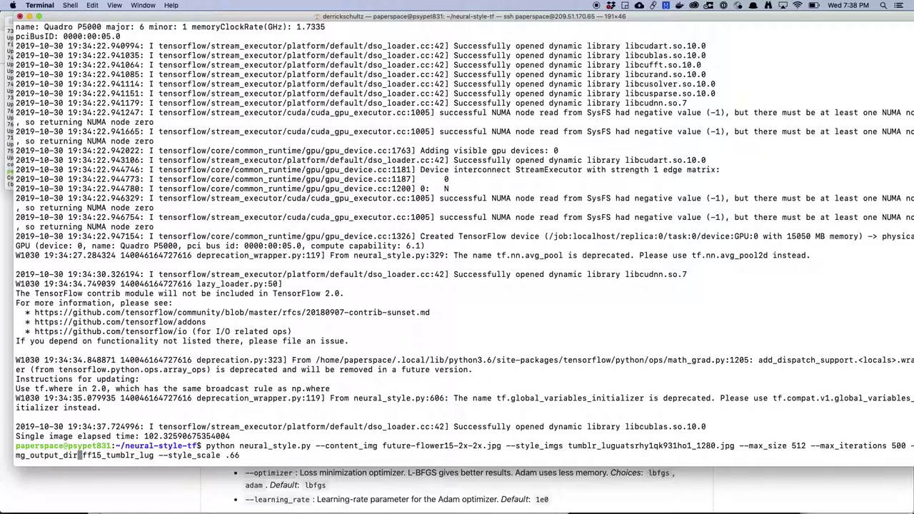
type(" ./")
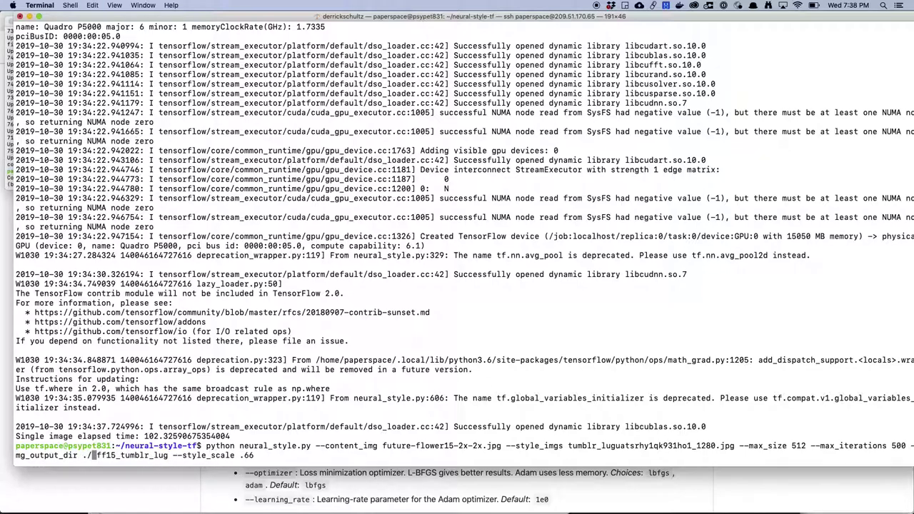
key("Right")
key("Right")
key("Right")
key("Right")
key("Right")
key("Right")
key("Left")
key("Left")
key("Left")
key("Left")
key("Left")
key("Left")
key("BackSpace")
key("Right")
key("Right")
key("Right")
key("Right")
key("Right")
key("Right")
key("Right")
key("Right")
key("Right")
key("Right")
key("Right")
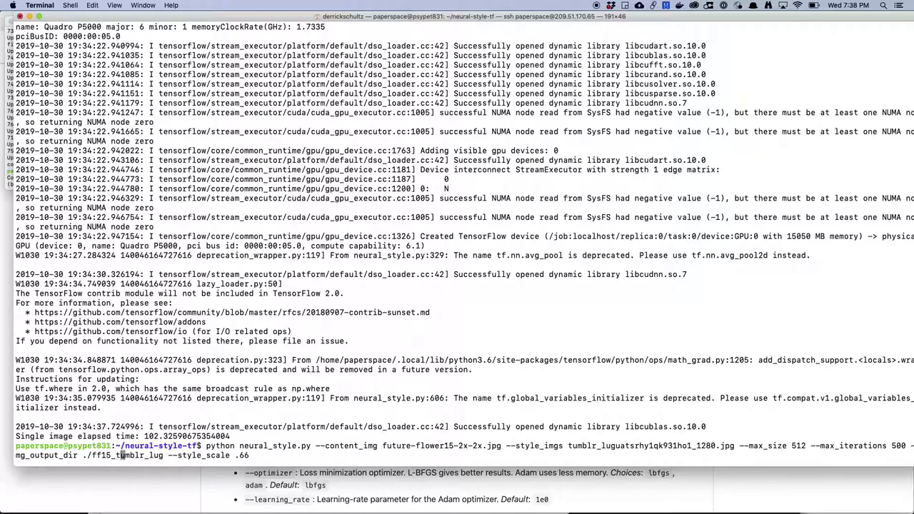
key("Return")
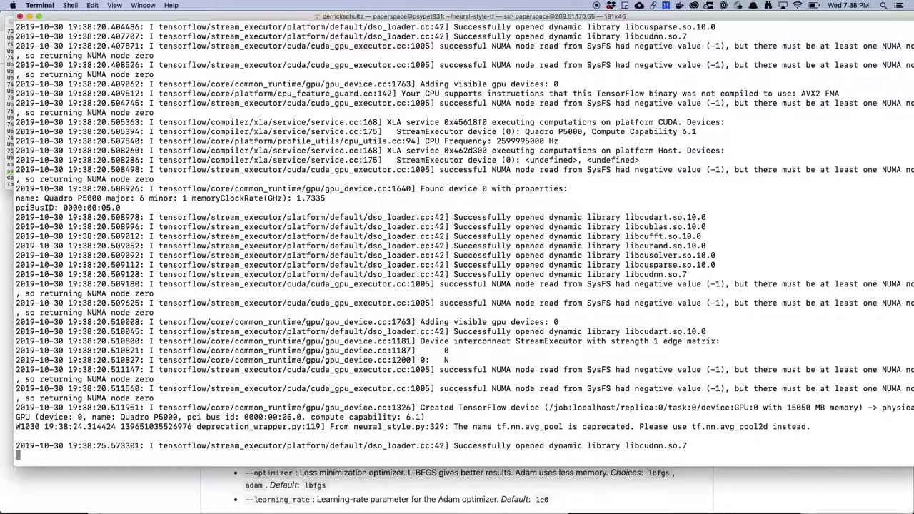
Interrupt the running style transfer and rerun the same command with the --verbose flag added.
key("ctrl+c")
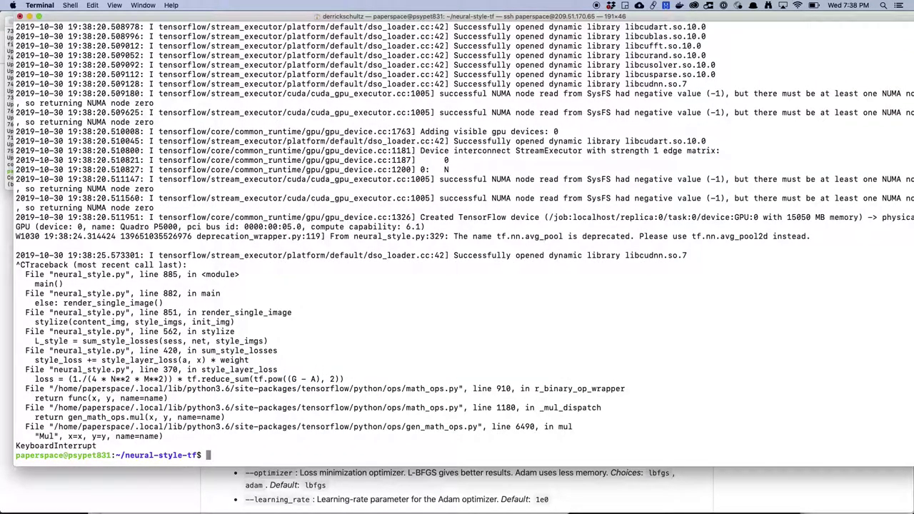
key("Up")
type("--ve")
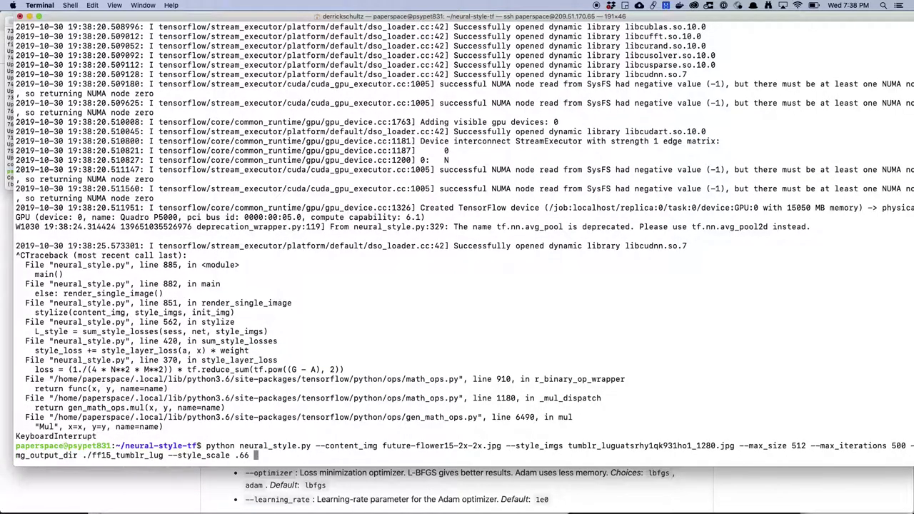
type("rbose")
key("Return")
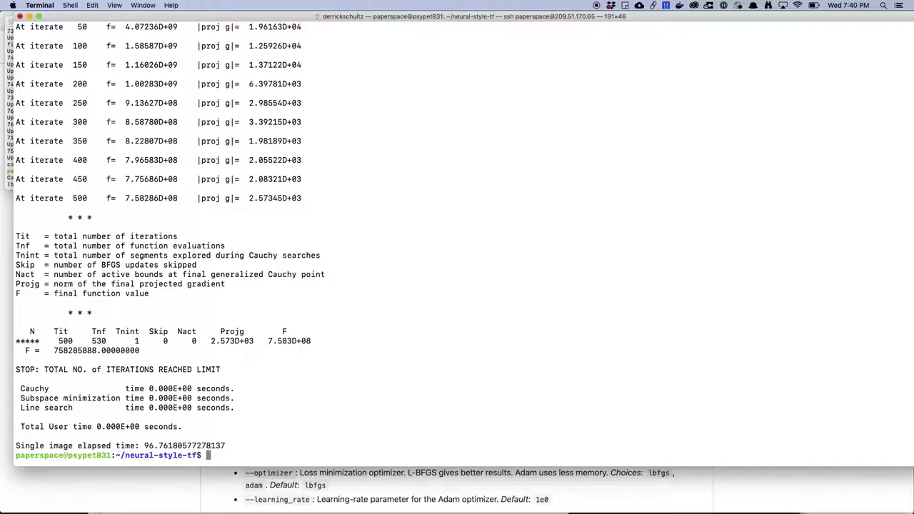
Switch to Transmit, dismiss the open image preview, and refresh the remote neural-style-tf folder listing.
key("super+Tab")
key("super+Tab")
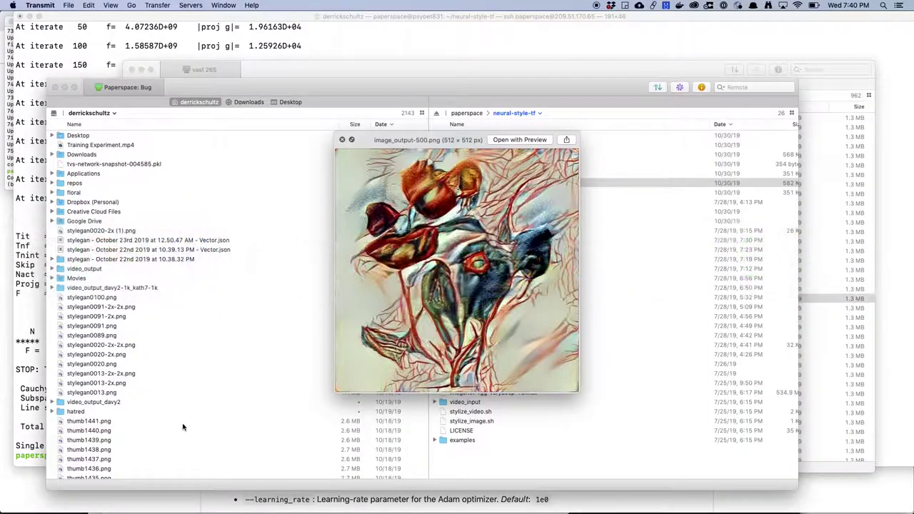
key("space")
right_click(492, 468)
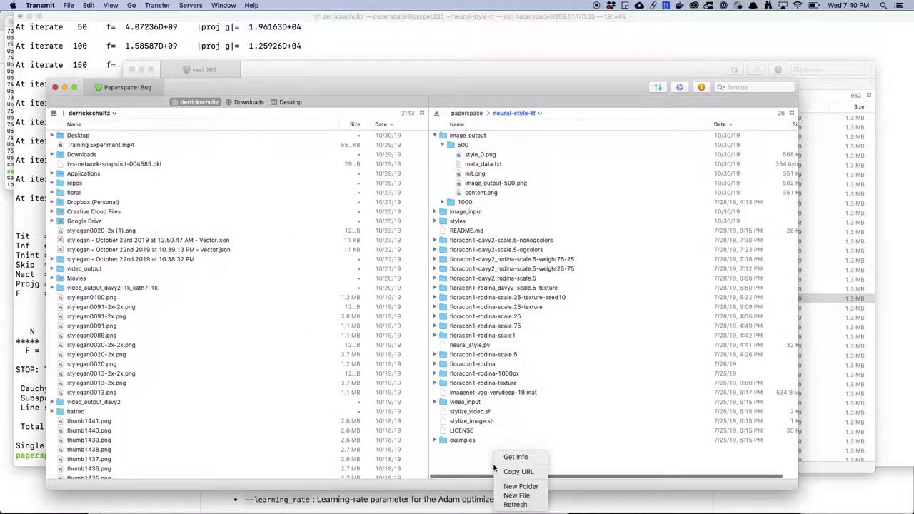
left_click(515, 504)
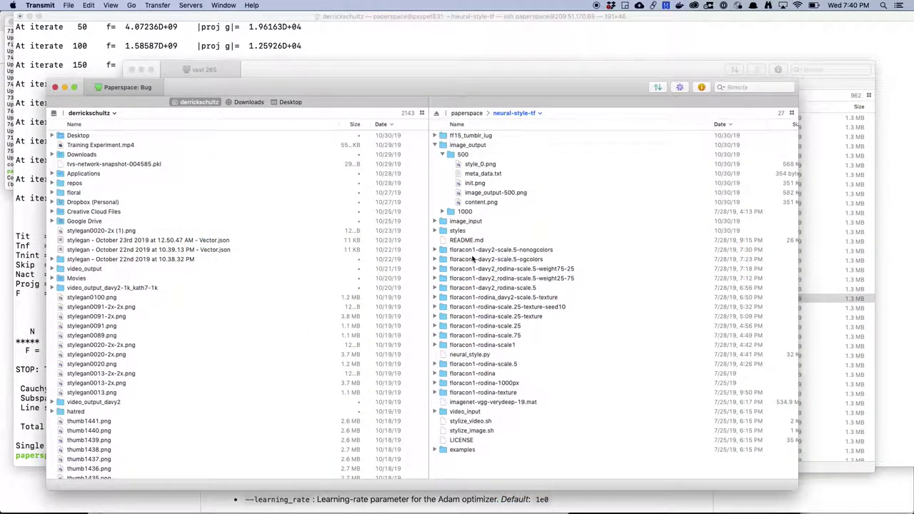
Expand the ff15_tumblr_lug folder and its 500 subfolder, and preview ff15_tumblr_lug-500.png.
left_click(443, 137)
left_click(435, 136)
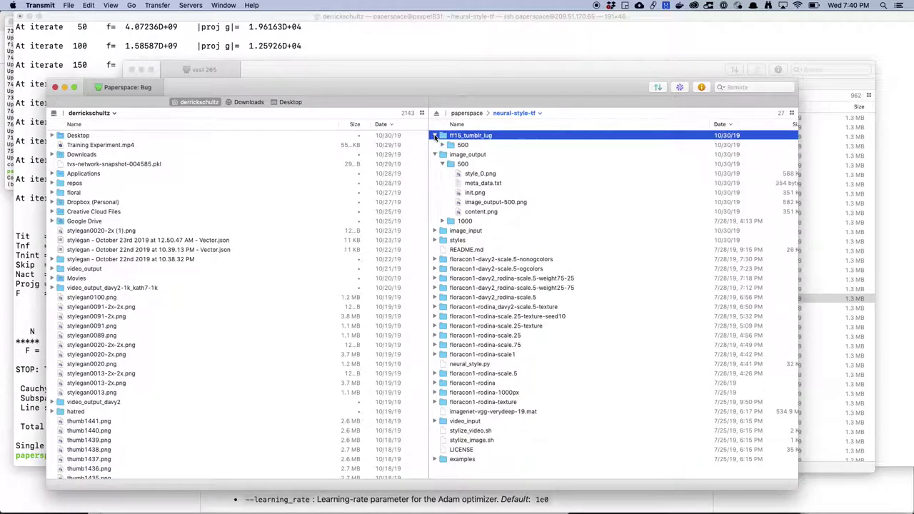
left_click(442, 145)
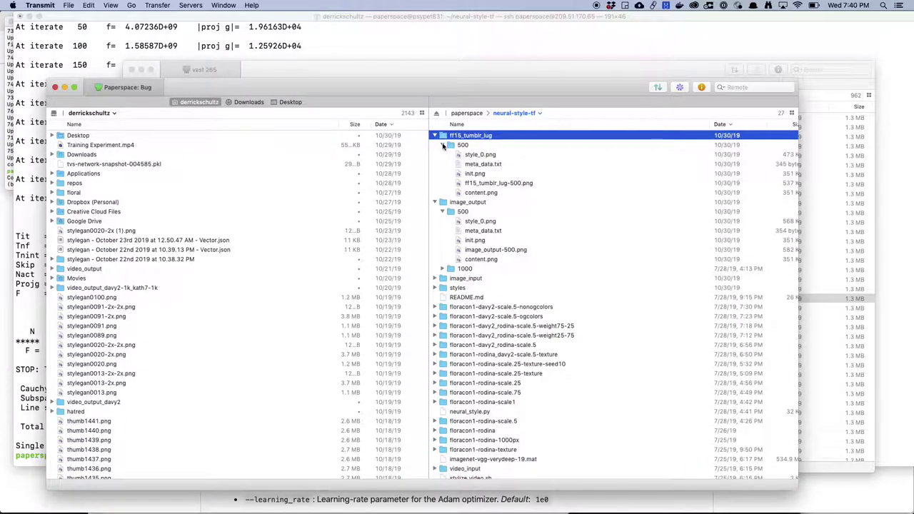
left_click(478, 184)
key("space")
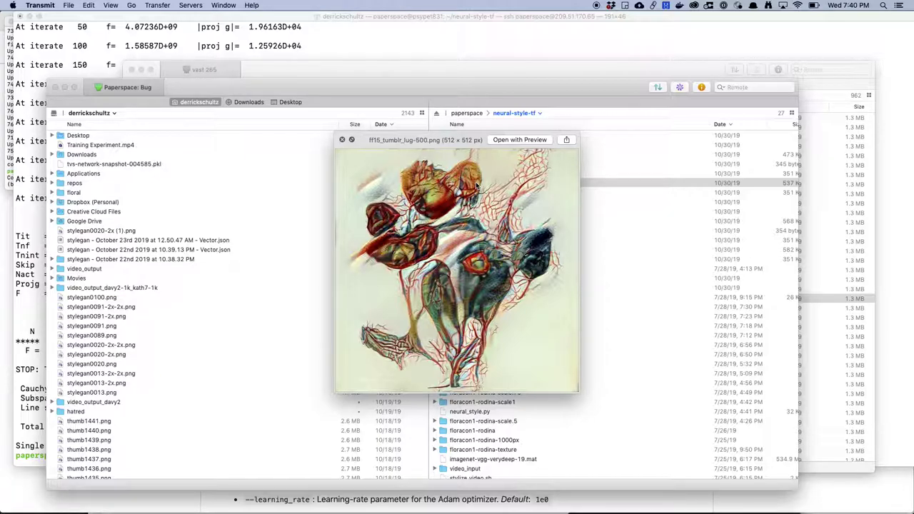
Switch to Terminal and rerun the last style transfer command with --max_iterations set to 200 and --style_scale set to .25.
key("super+Tab")
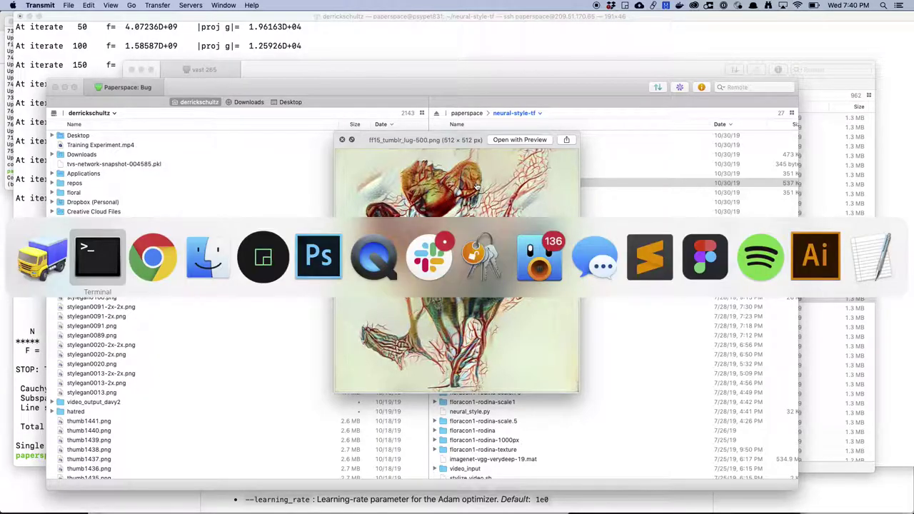
key("Up")
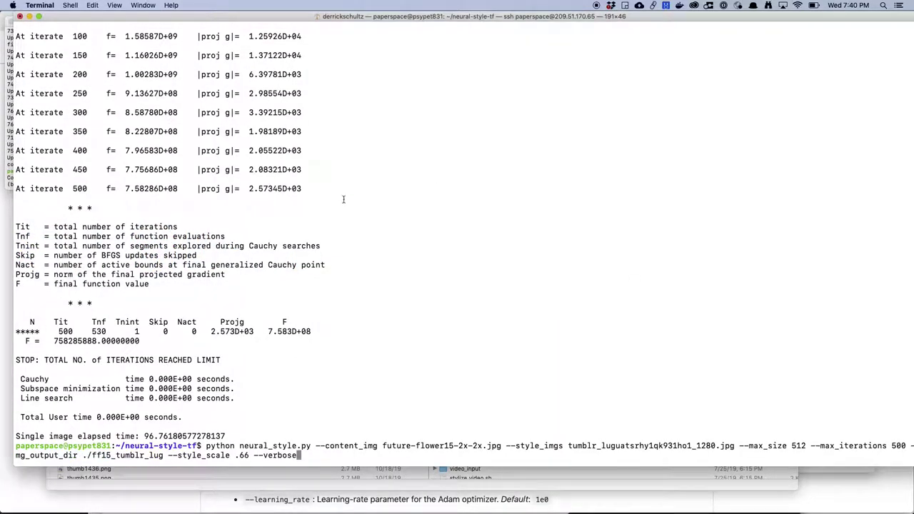
left_click(893, 446, "alt")
key("Delete")
type("2")
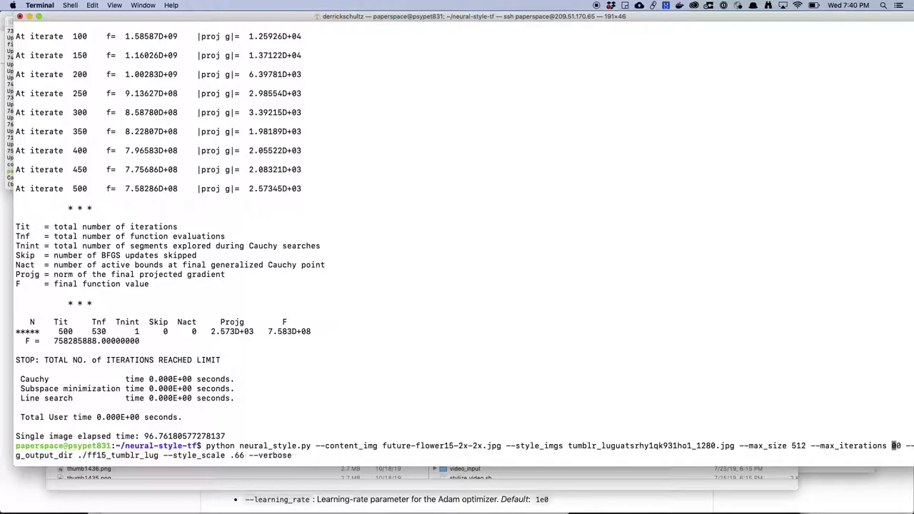
left_click(242, 455, "alt")
key("Delete")
key("Delete")
type("25")
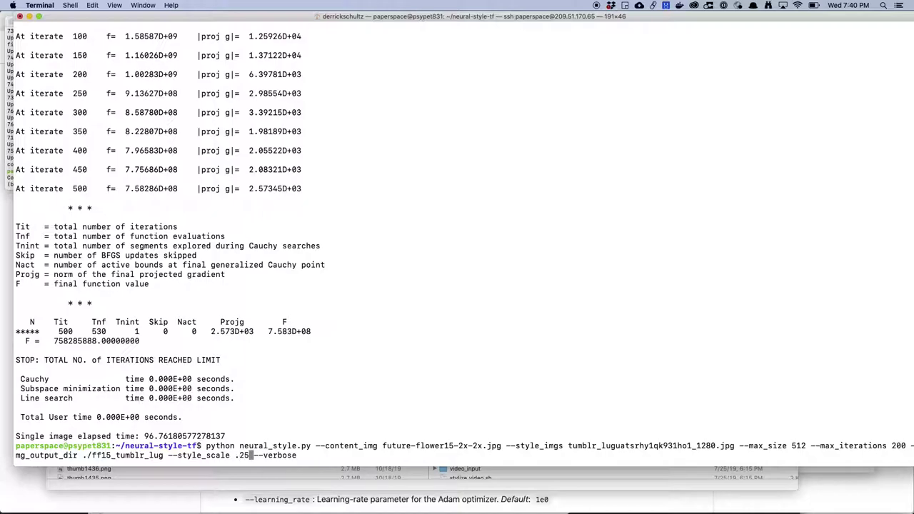
key("Return")
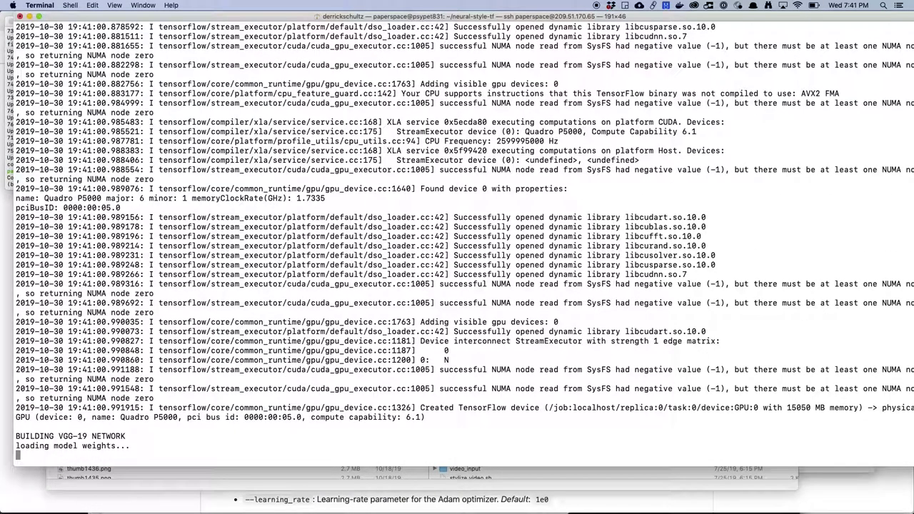
Switch to Transmit and compare the style_0.png previews from the 500 subfolders of ff15_tumblr_lug and image_output.
key("super+Tab")
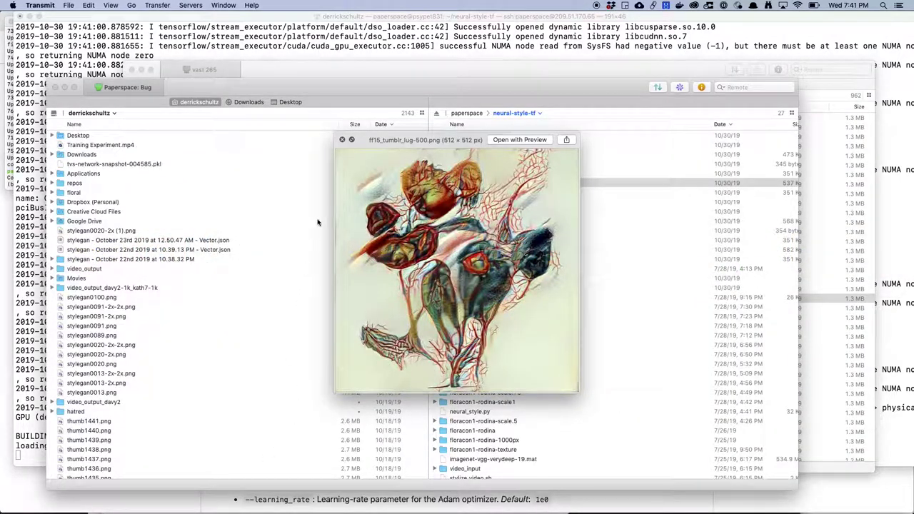
left_click(342, 139)
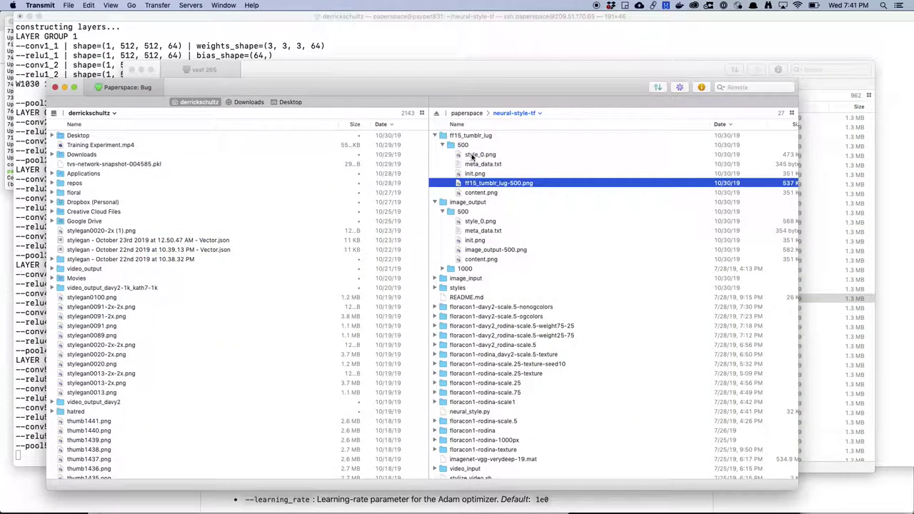
double_click(482, 155)
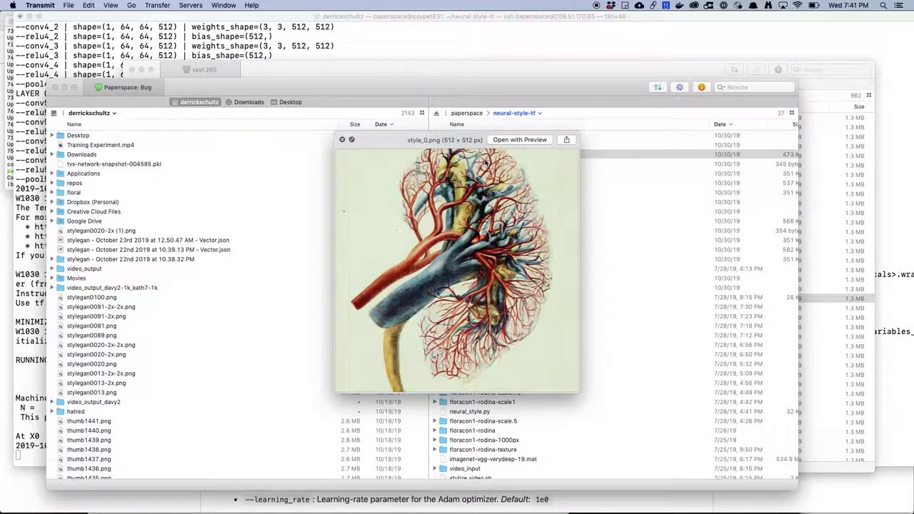
key("space")
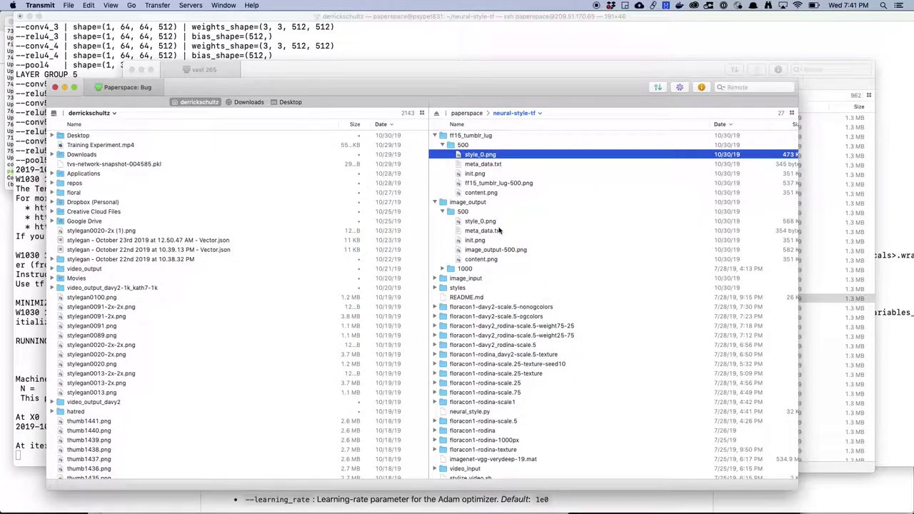
left_click(489, 222)
key("space")
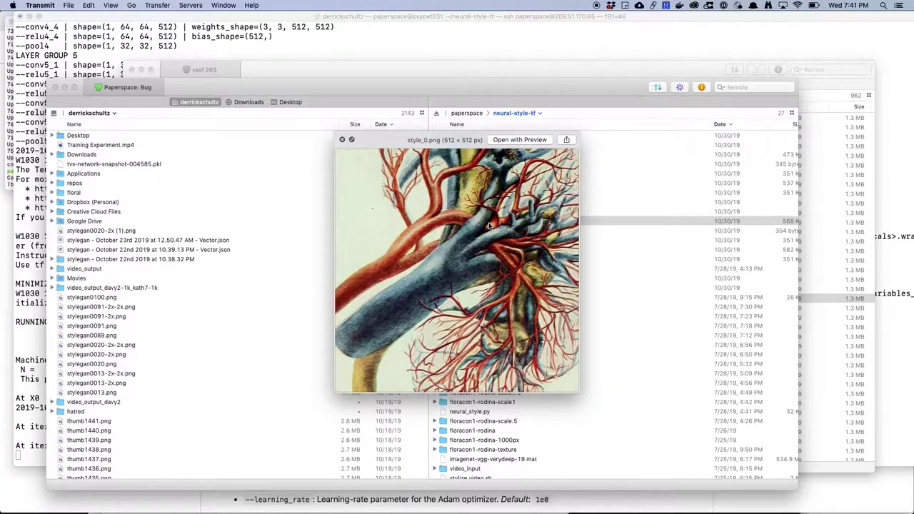
key("space")
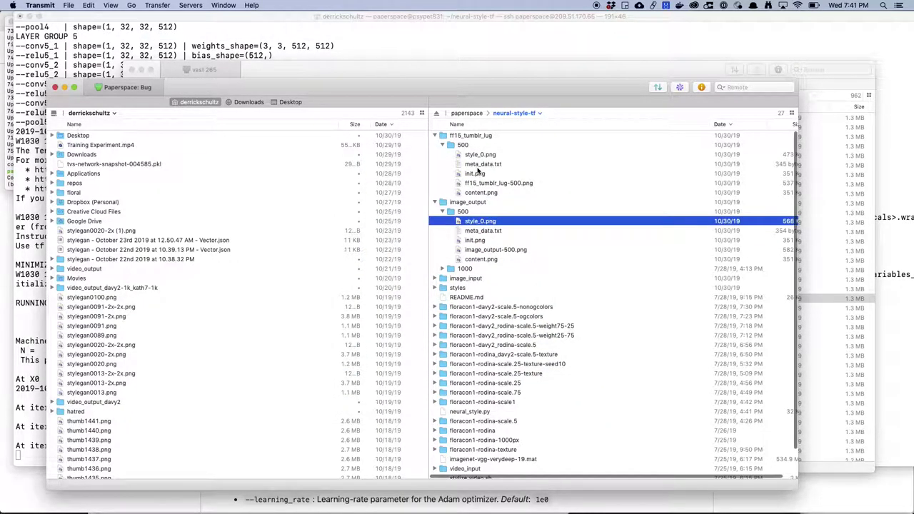
Check the run's progress in Terminal and preview meta_data.txt from the ff15_tumblr_lug/500 folder in Transmit.
key("super+Tab")
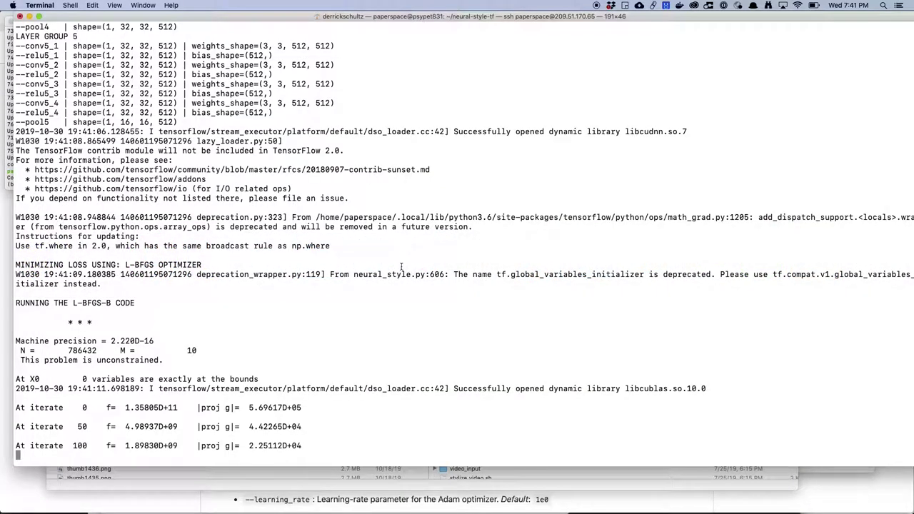
key("super+Tab")
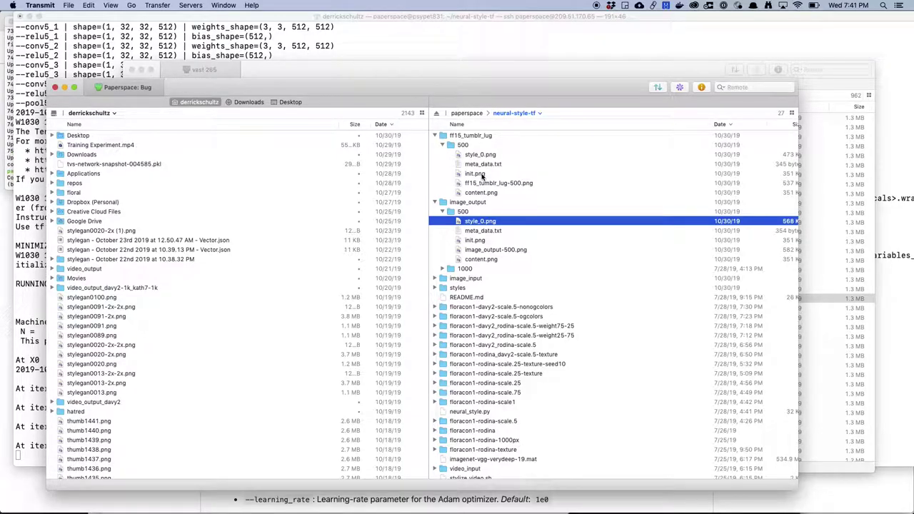
left_click(484, 165)
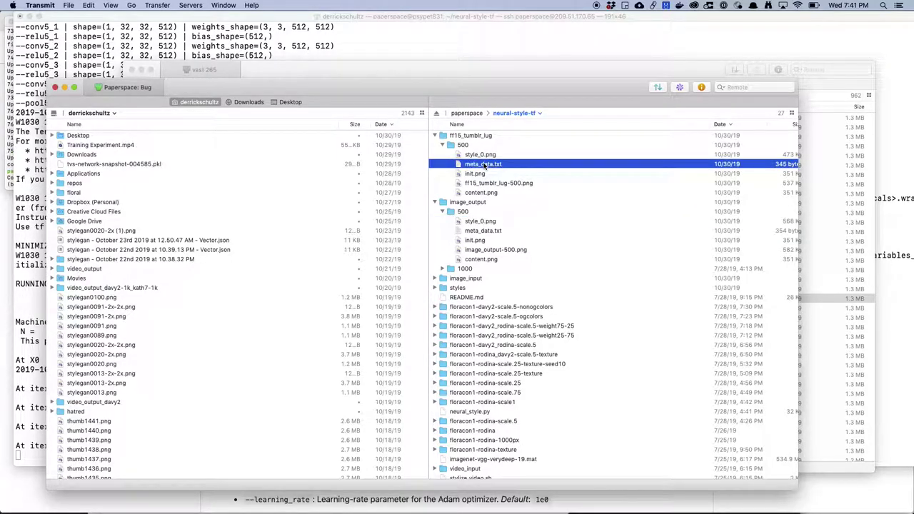
key("space")
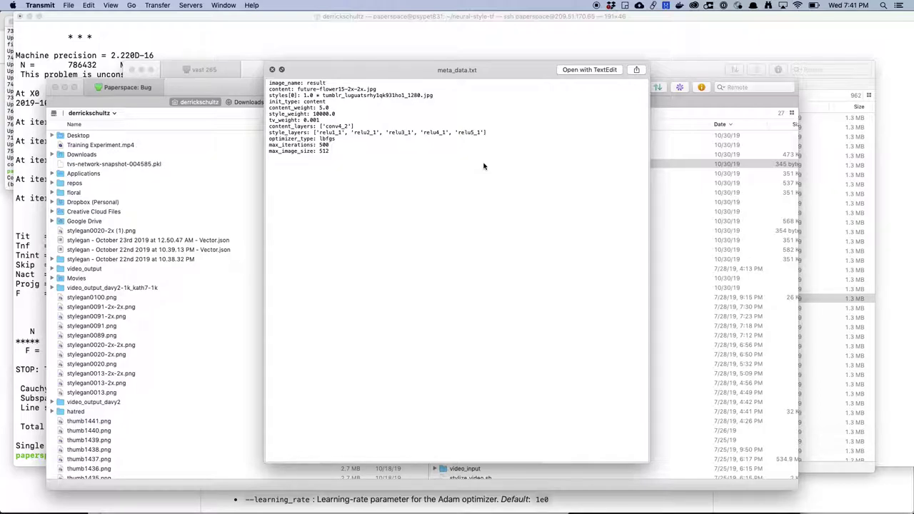
key("space")
key("super+Tab")
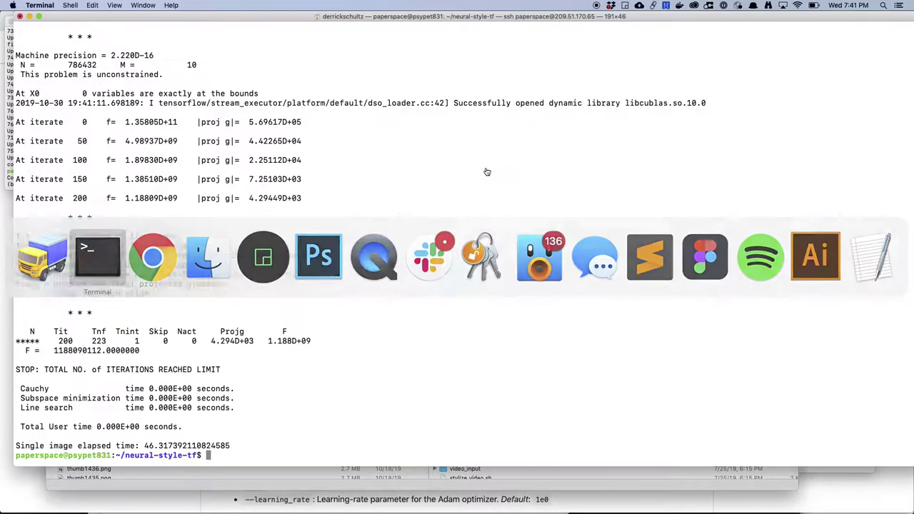
Switch to Transmit, refresh the ff15_tumblr_lug folder and expand its 200 subfolder.
key("super+Tab")
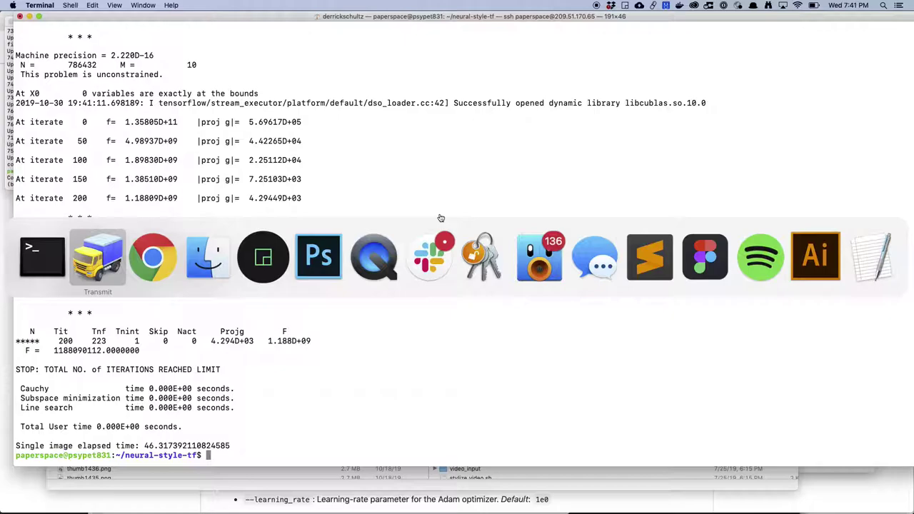
key("Escape")
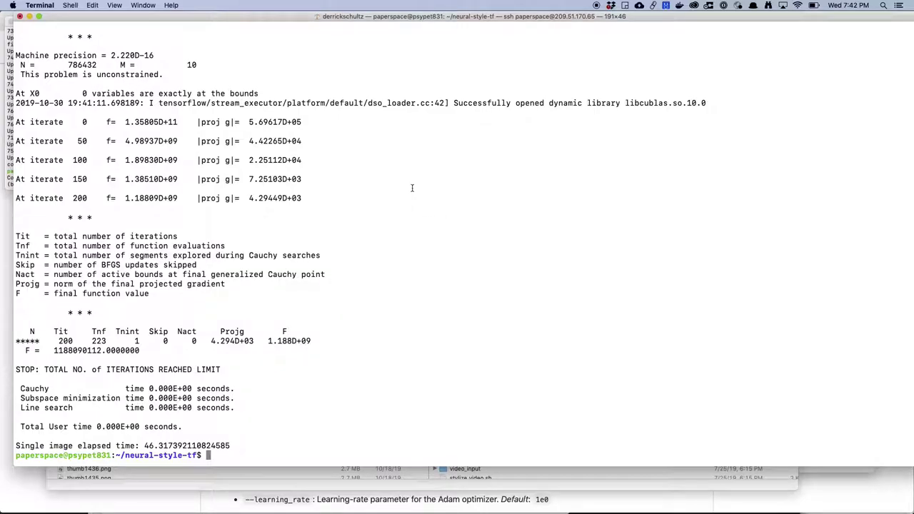
key("super+Tab")
key("Tab")
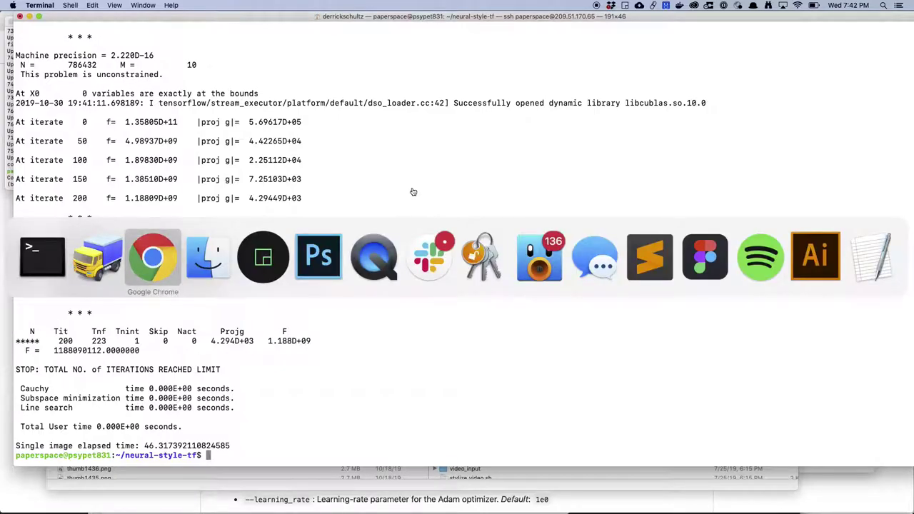
key("super+Tab")
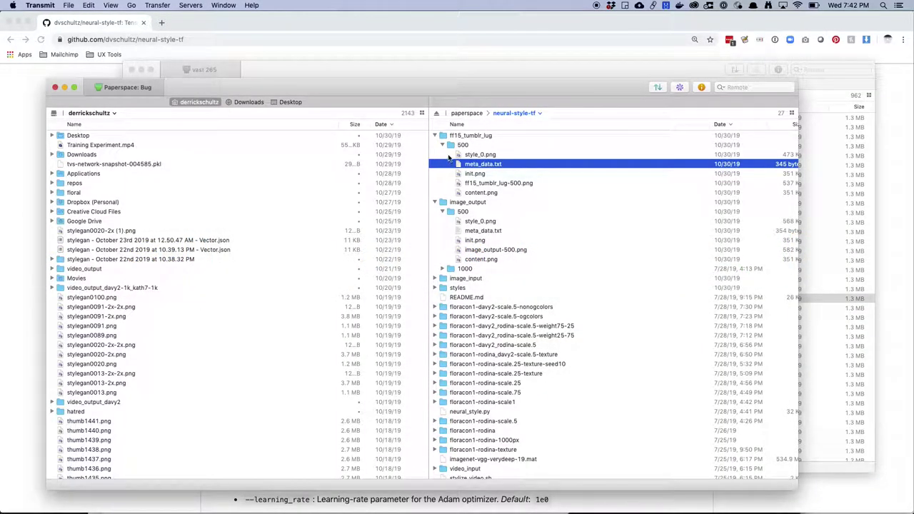
left_click(447, 139)
right_click(447, 140)
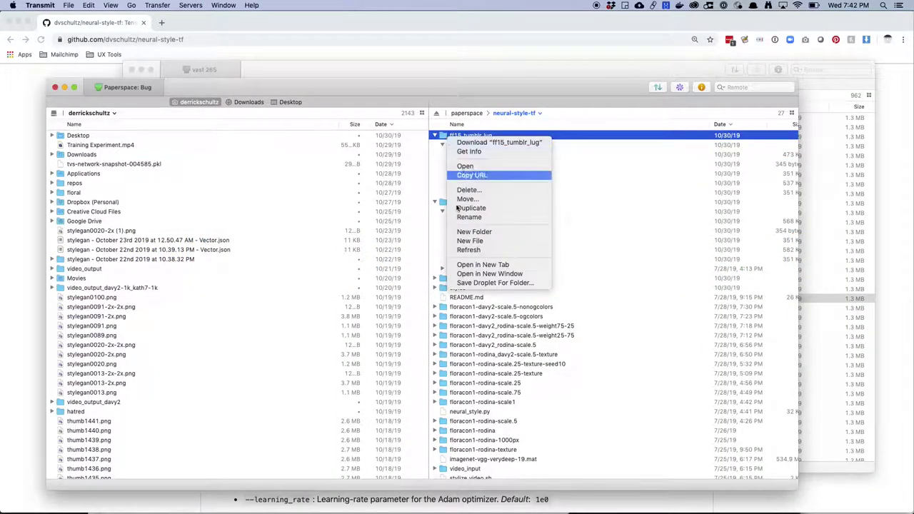
left_click(468, 250)
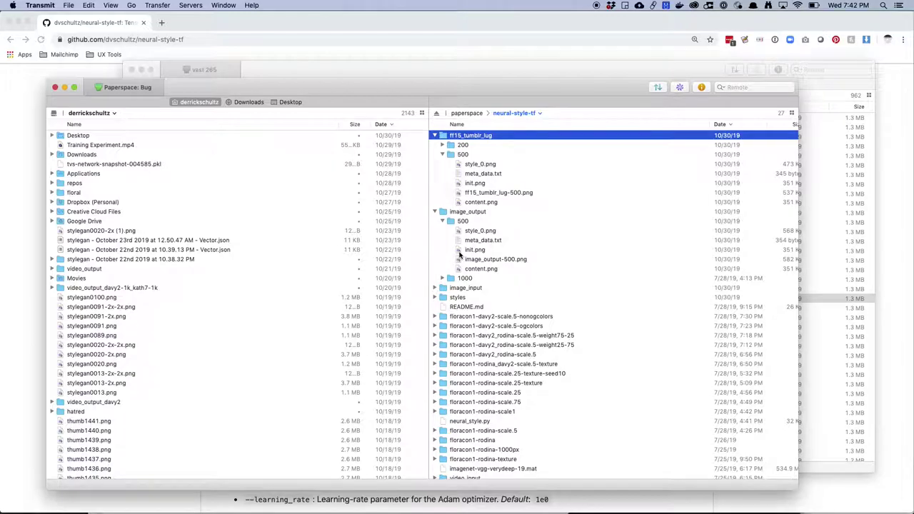
left_click(443, 146)
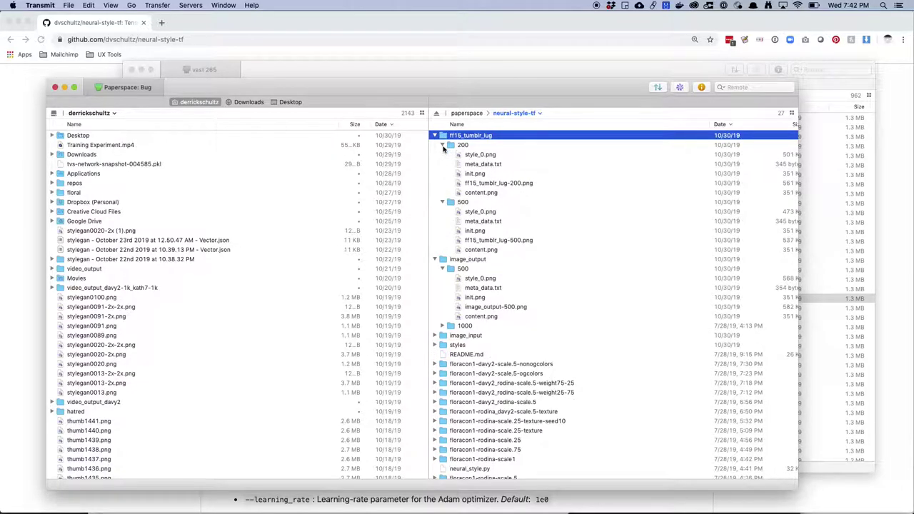
Preview ff15_tumblr_lug-200.png and style_0.png from the 200 subfolder of ff15_tumblr_lug.
left_click(491, 185)
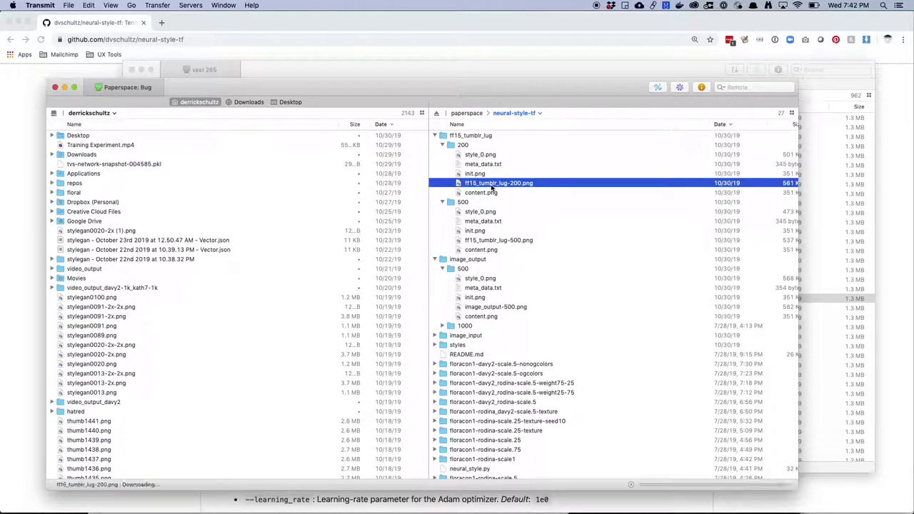
key("space")
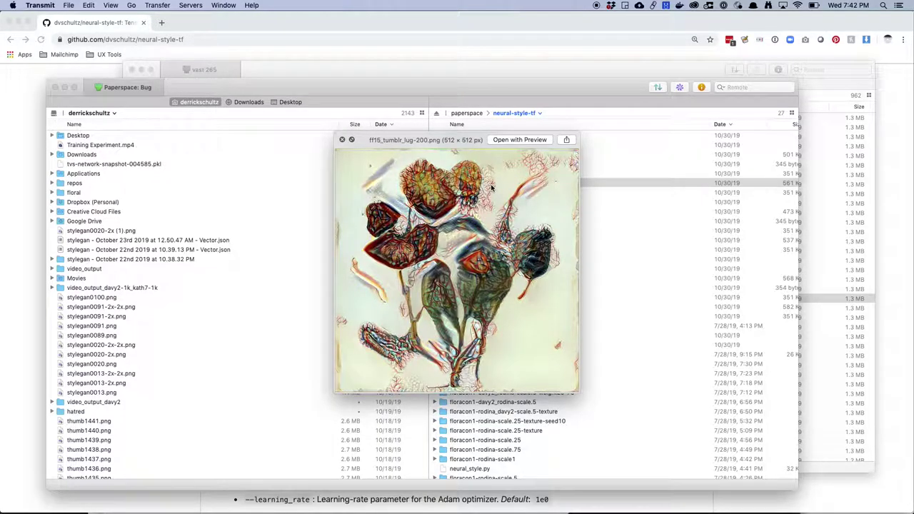
key("space")
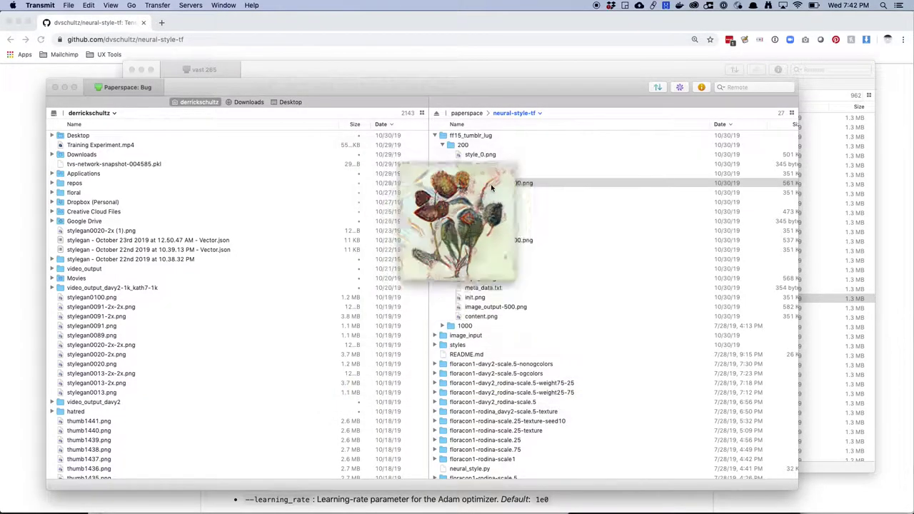
left_click(486, 155)
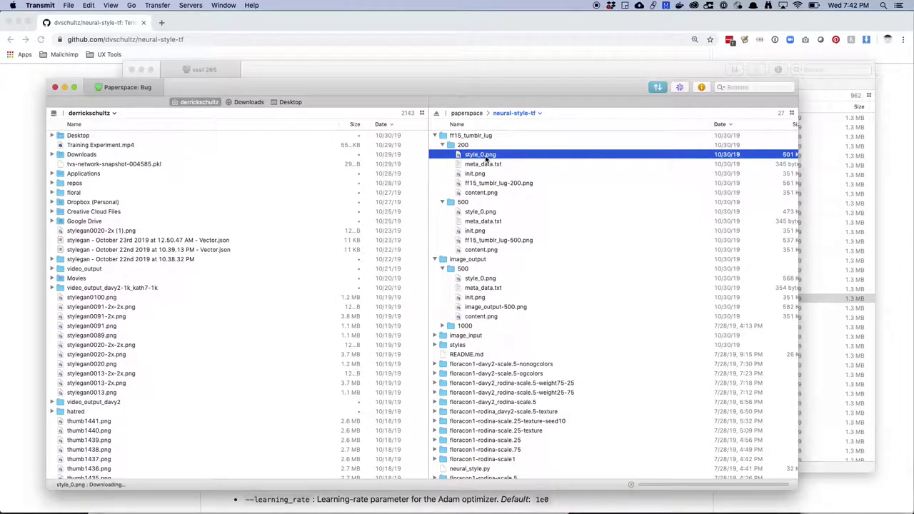
key("space")
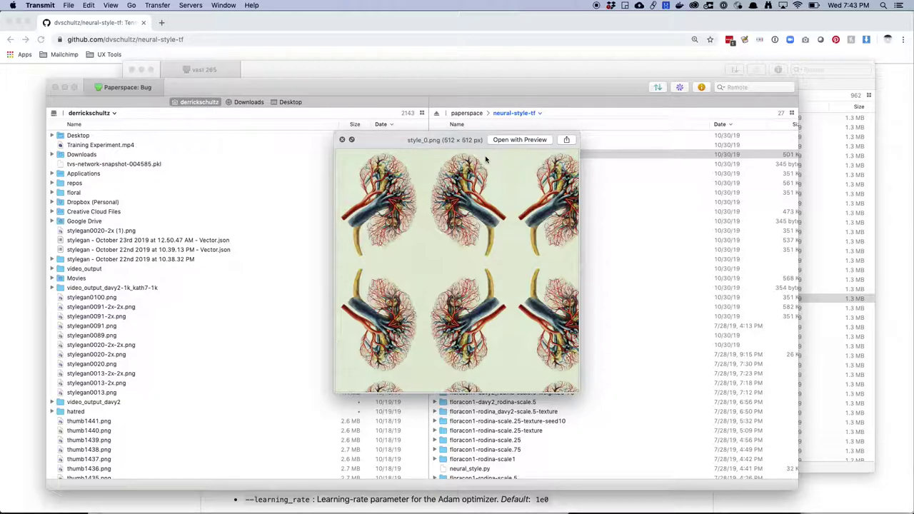
key("space")
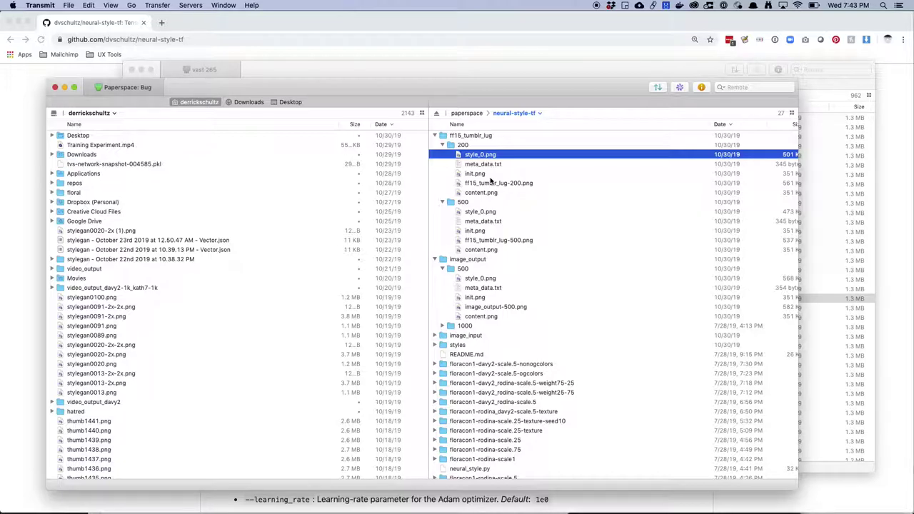
Switch to Terminal, recall the last style transfer command and set its --style_scale to .66.
key("super+Tab")
key("super+Tab")
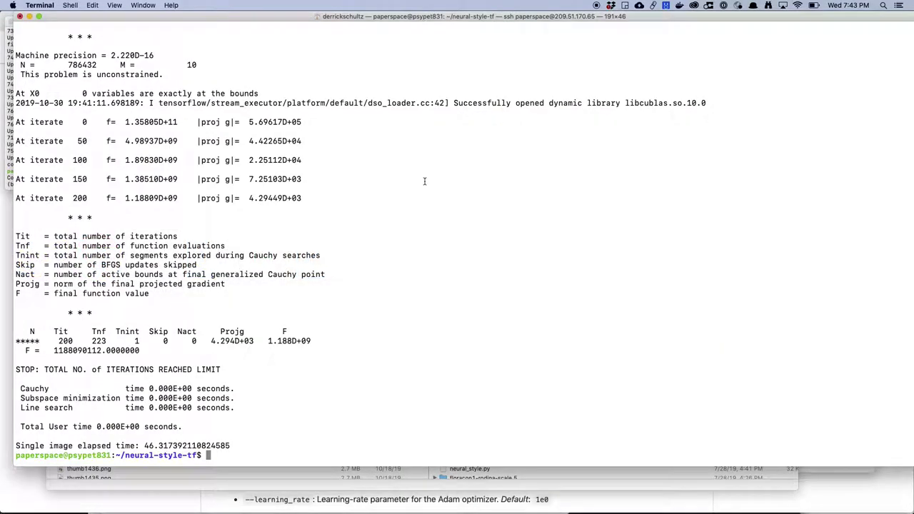
key("Up")
key("Left")
key("Left")
key("Left")
key("Left")
key("Left")
key("Left")
key("Left")
key("Left")
key("Left")
key("Left")
key("Left")
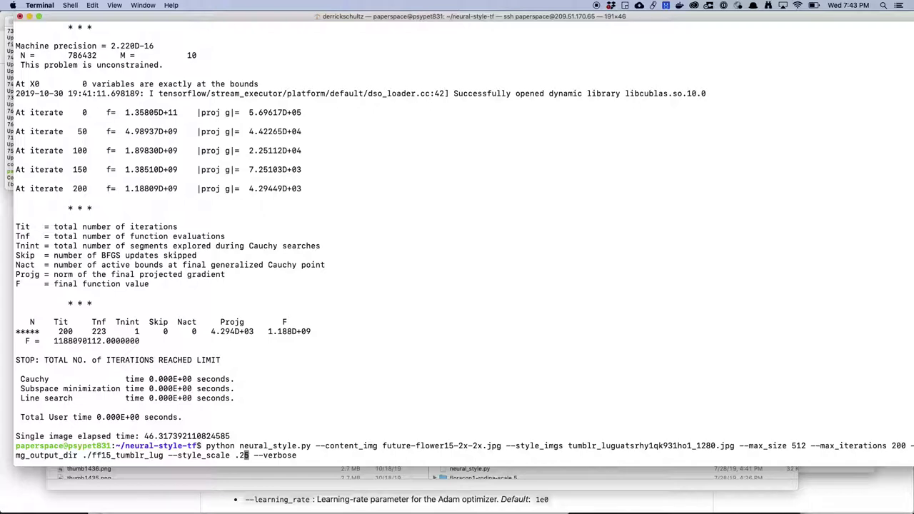
key("BackSpace")
key("Delete")
type("66")
Set --max_iterations to 2000 in the recalled command and run it.
key("alt+Left")
key("alt+Left")
key("alt+Left")
key("alt+Left")
key("alt+Left")
key("alt+Left")
left_click(903, 445, "alt")
type("0")
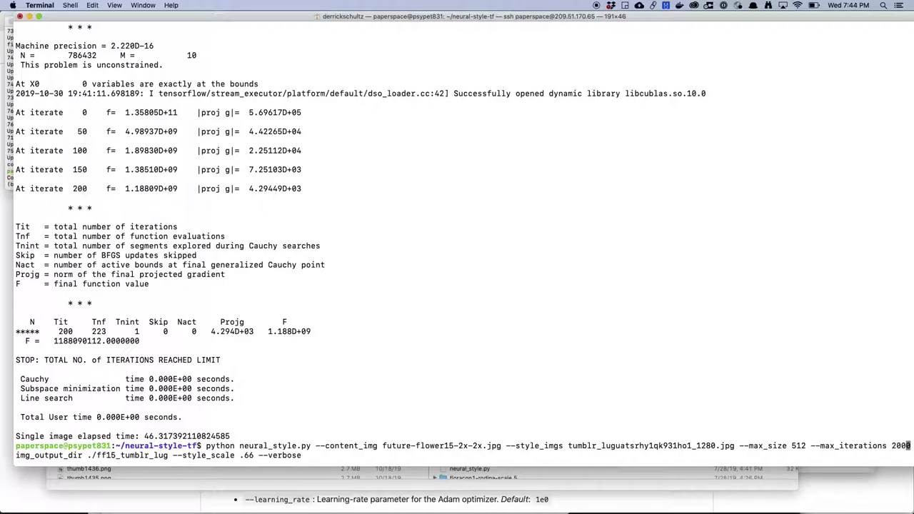
key("Return")
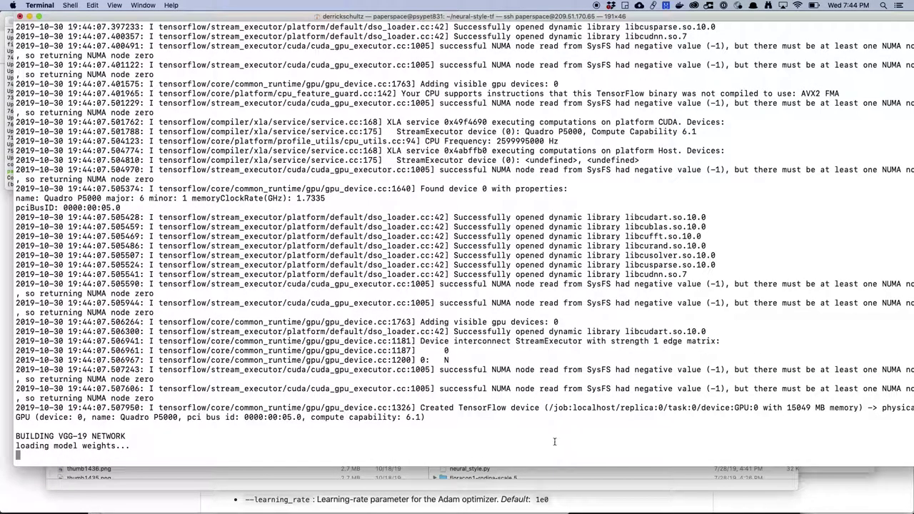
Switch to Chrome and bring up the Paperspace console page of the Bug machine.
key("super+Tab")
key("super+Tab")
key("super+Tab")
key("Tab")
key("Tab")
key("Tab")
key("Tab")
key("Escape")
key("super+grave")
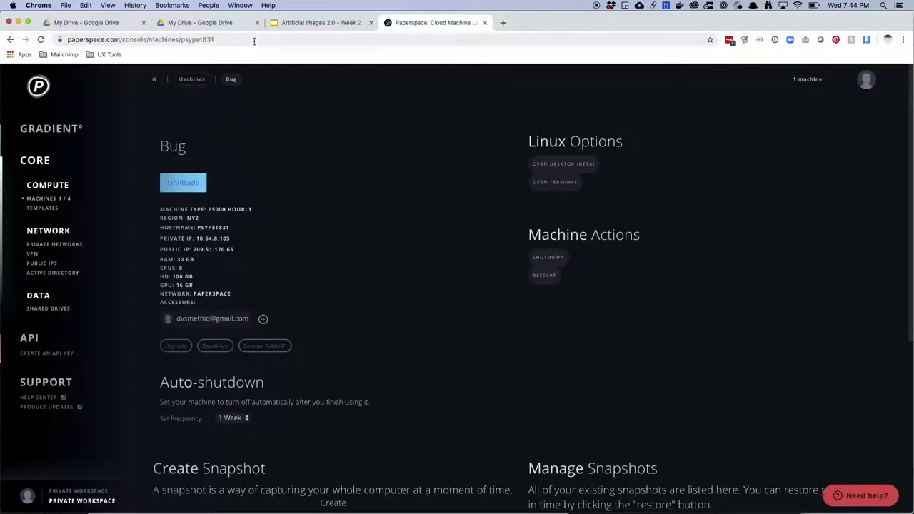
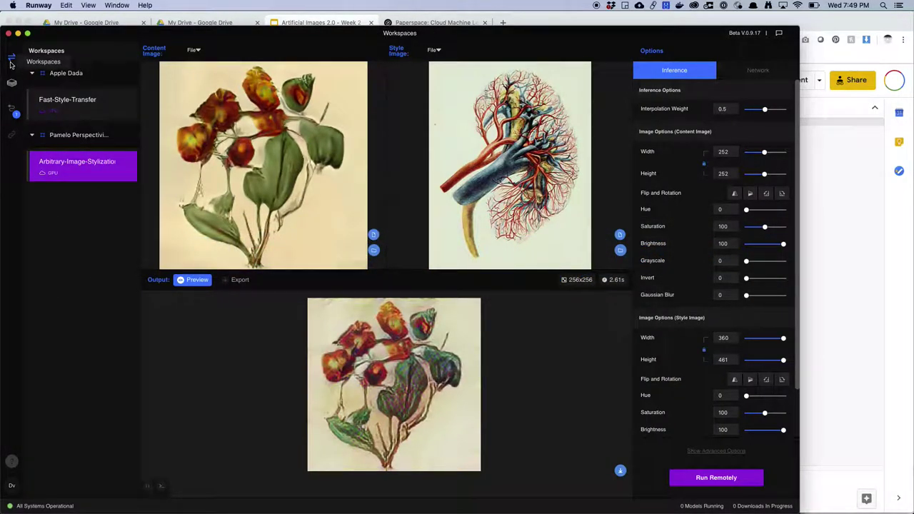
Search the model library for "pix" and add the Pix2Pix model to the Pamelo Perspectivism workspace.
left_click(12, 83)
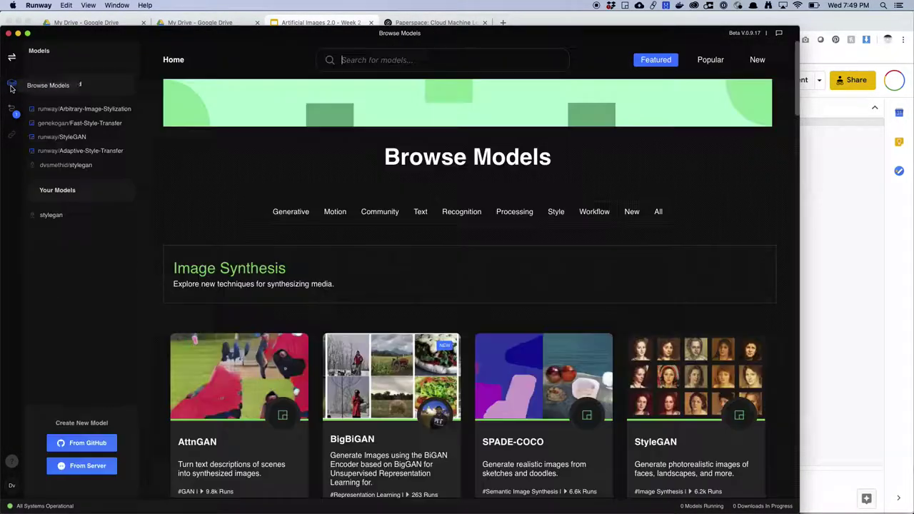
left_click(379, 61)
type("pix")
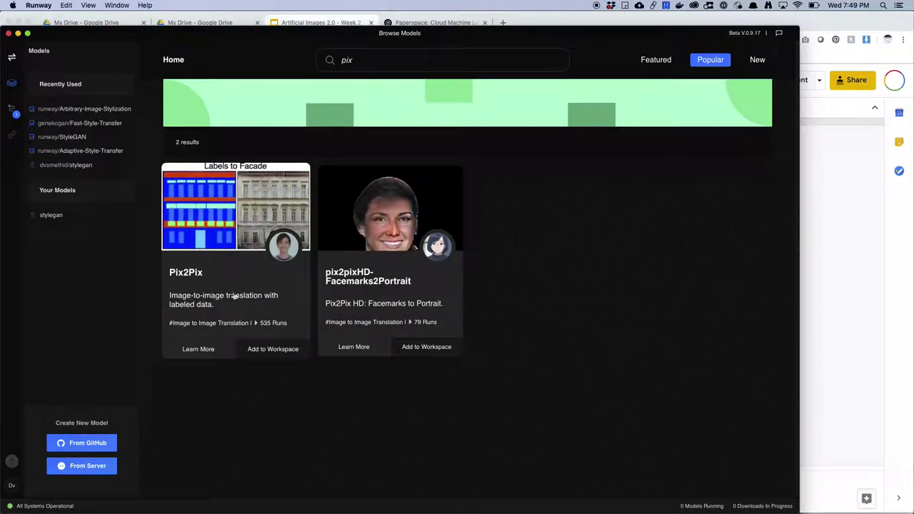
left_click(280, 354)
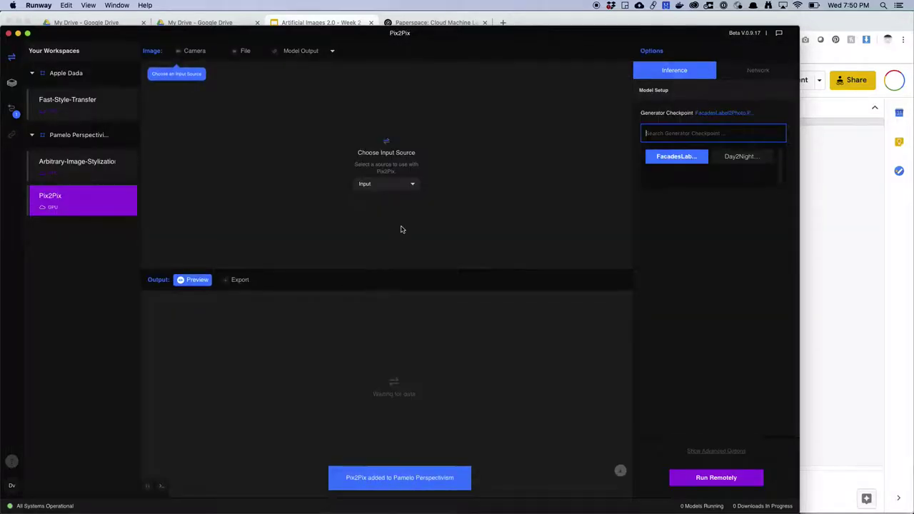
Set the Pix2Pix input source to File and choose the Day2Night generator checkpoint.
left_click(380, 184)
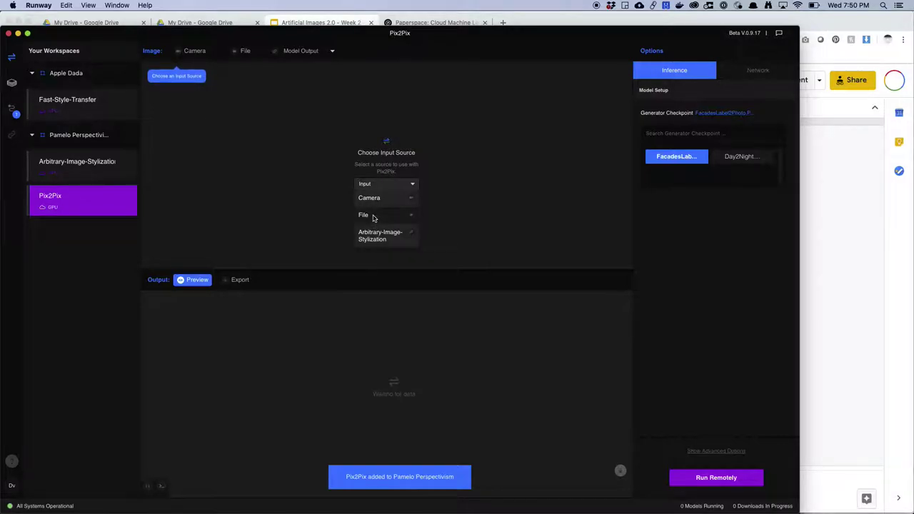
left_click(372, 216)
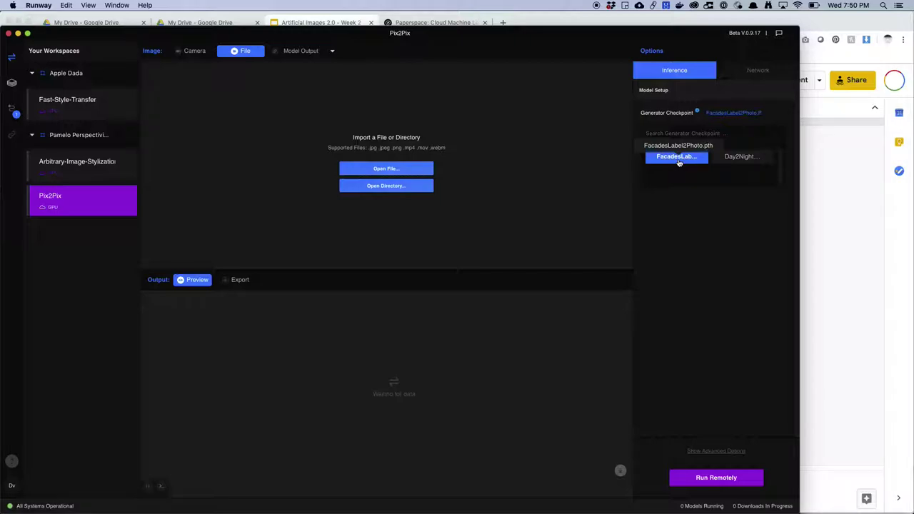
left_click(735, 158)
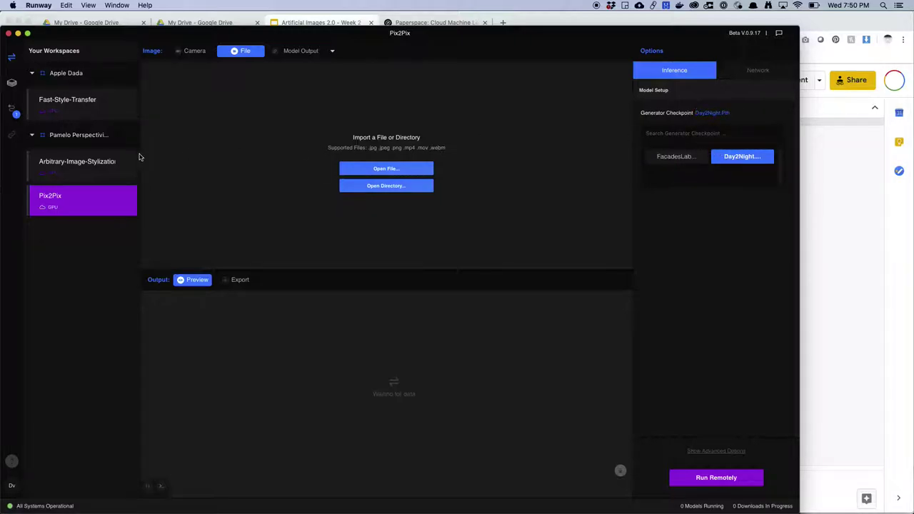
Search the model library for "pix", view the Pix2Pix details page and open its GitHub repository.
left_click(11, 83)
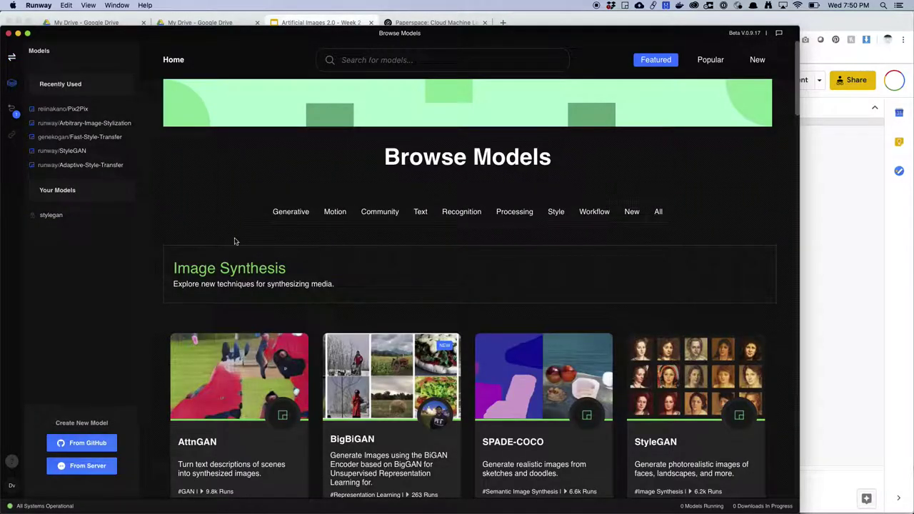
left_click(334, 61)
type("pix")
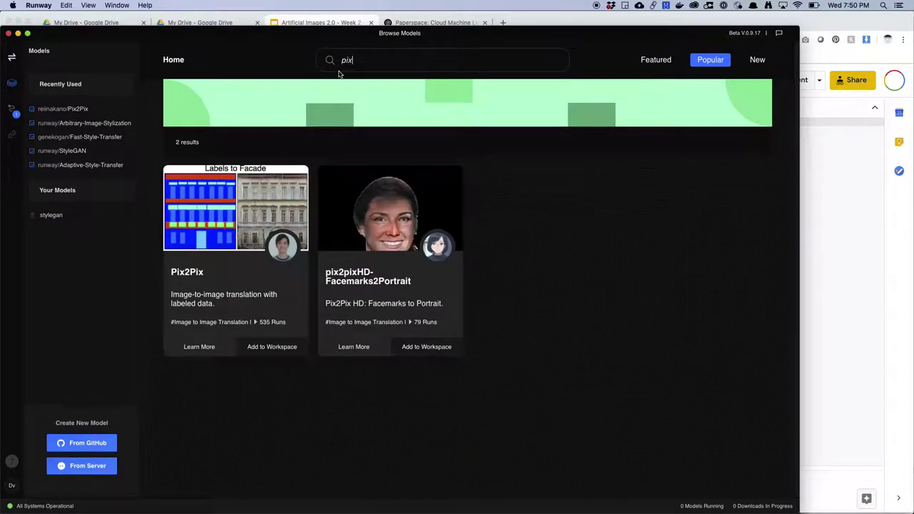
left_click(211, 349)
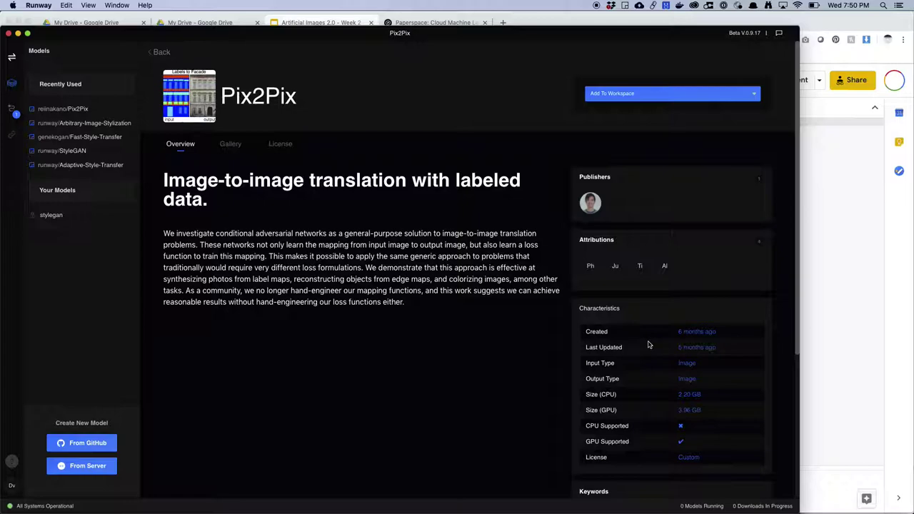
scroll(638, 250, "down", 5)
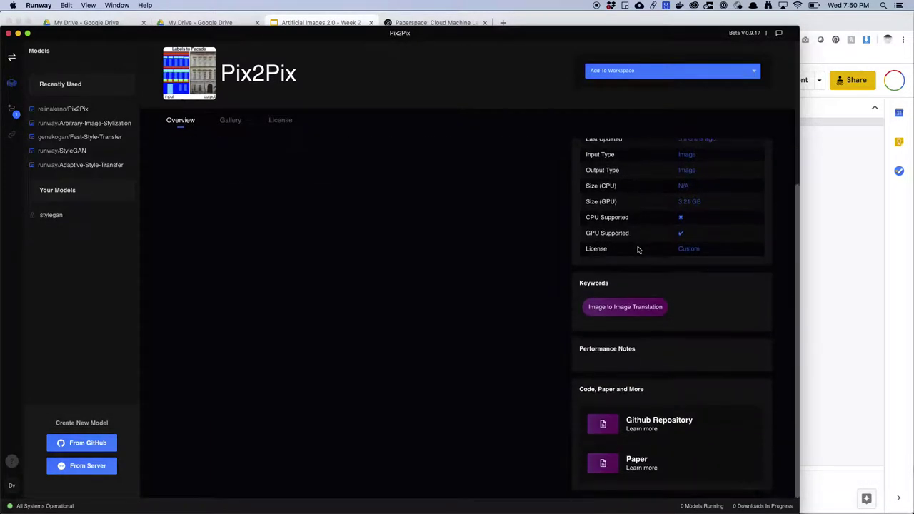
left_click(650, 433)
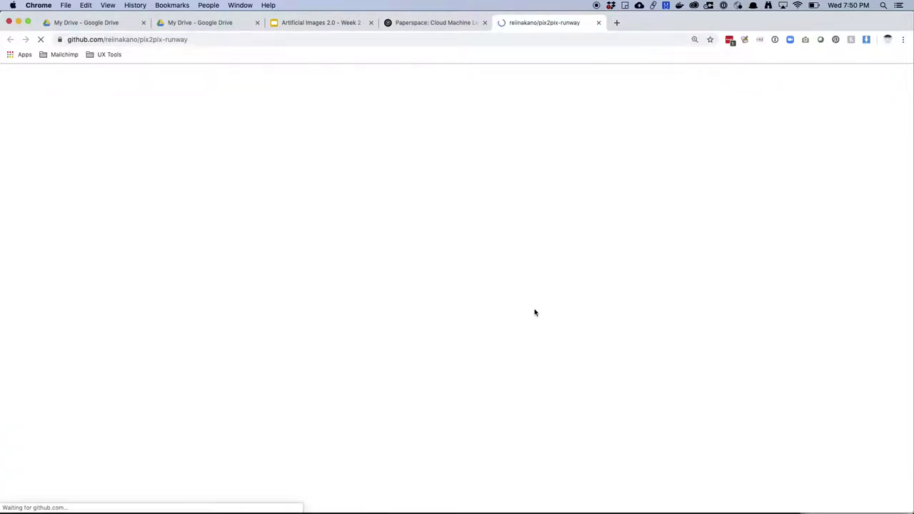
Examine the repository's datasets folder and the Paperspace machine page in Chrome, and switch back to Runway.
scroll(303, 262, "down", 2)
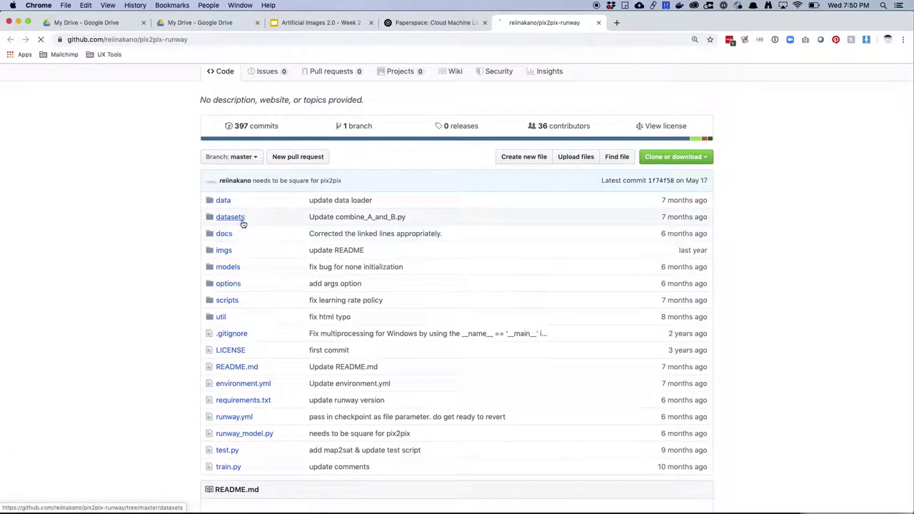
left_click(240, 223)
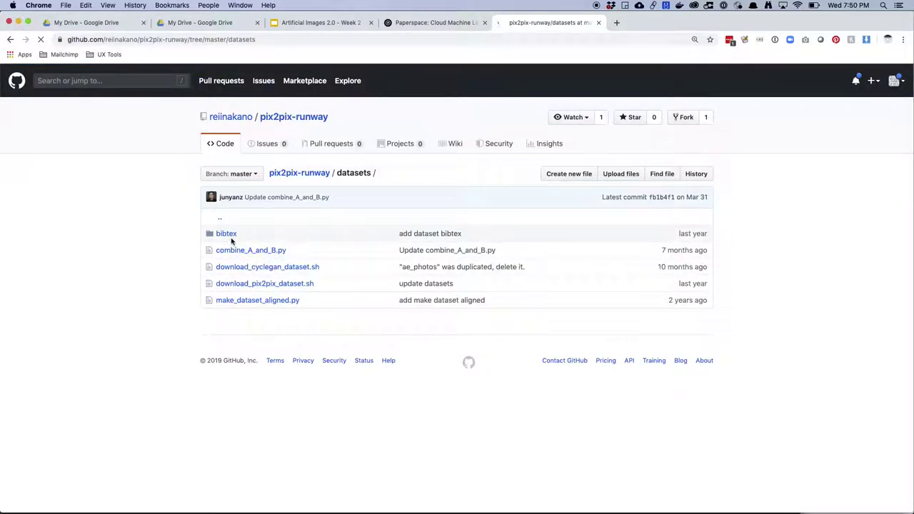
key("super+bracketleft")
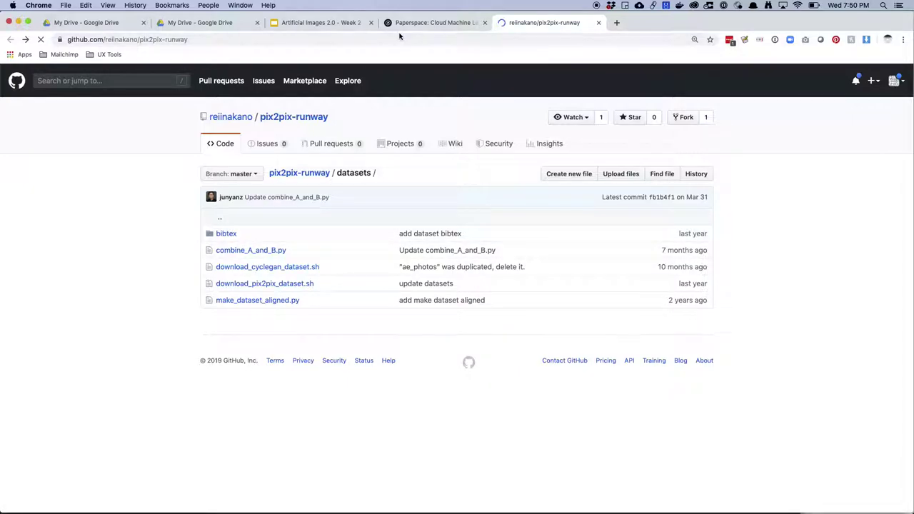
left_click(416, 22)
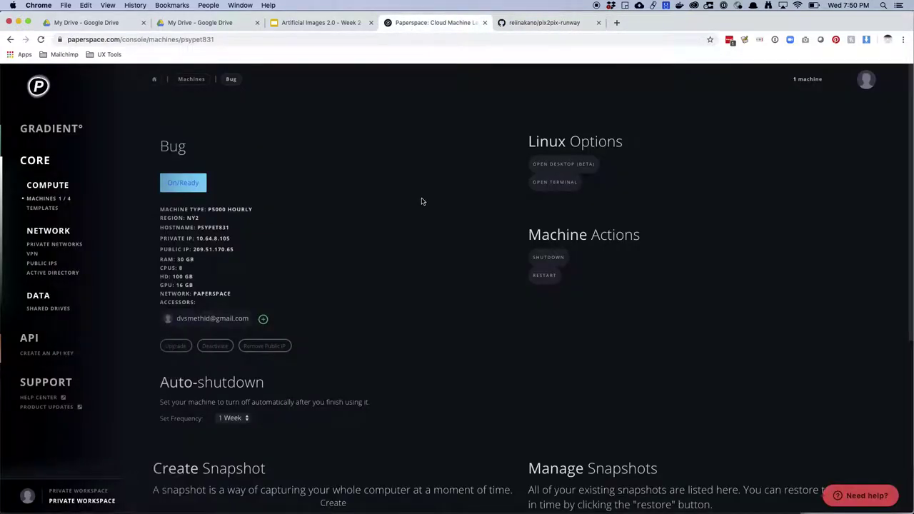
key("super+Tab")
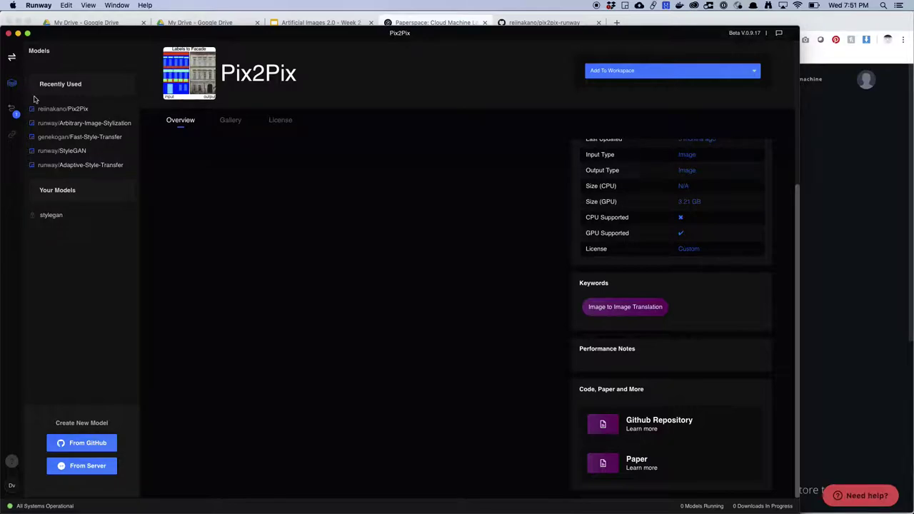
Return to the Pix2Pix workspace, switch to Chrome and search Google Images for "landscape".
left_click(13, 64)
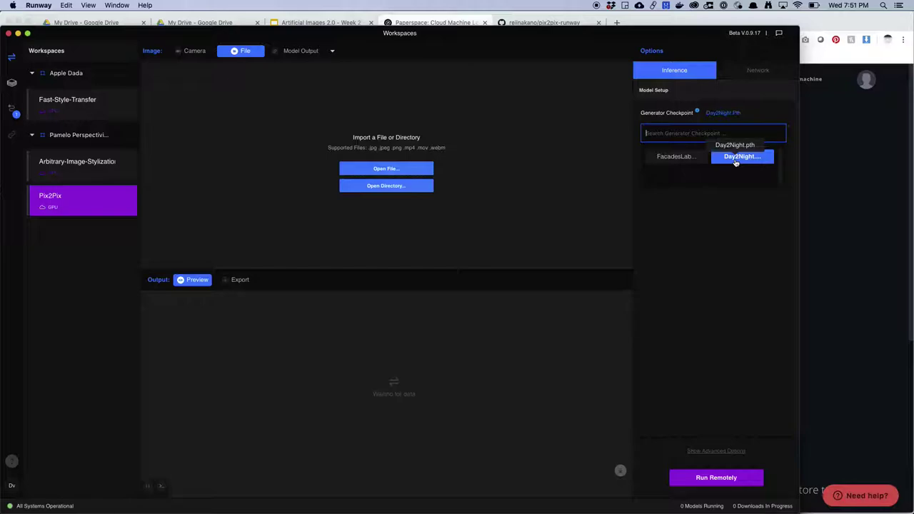
key("super+Tab")
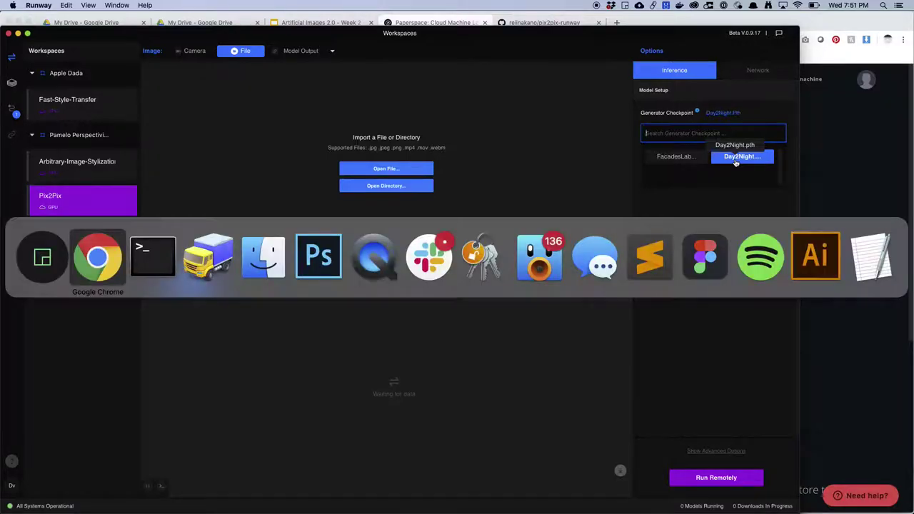
key("super+t")
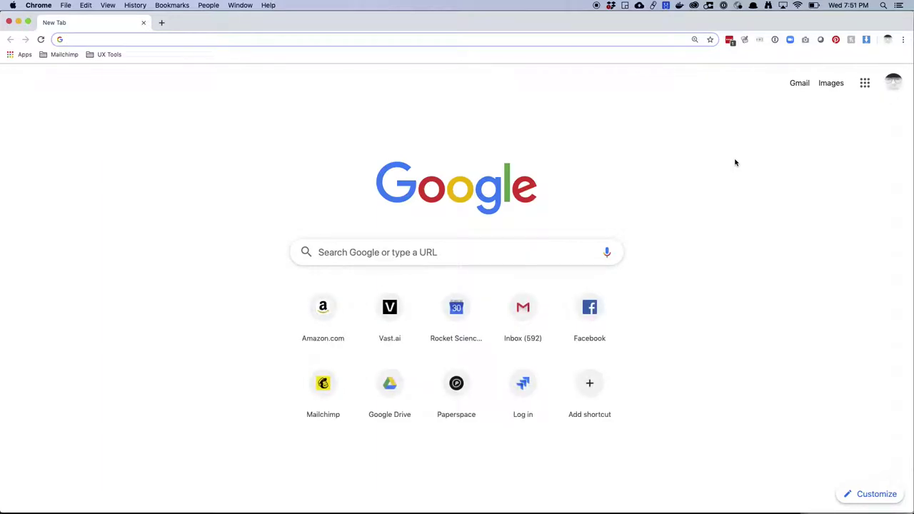
type("landscape")
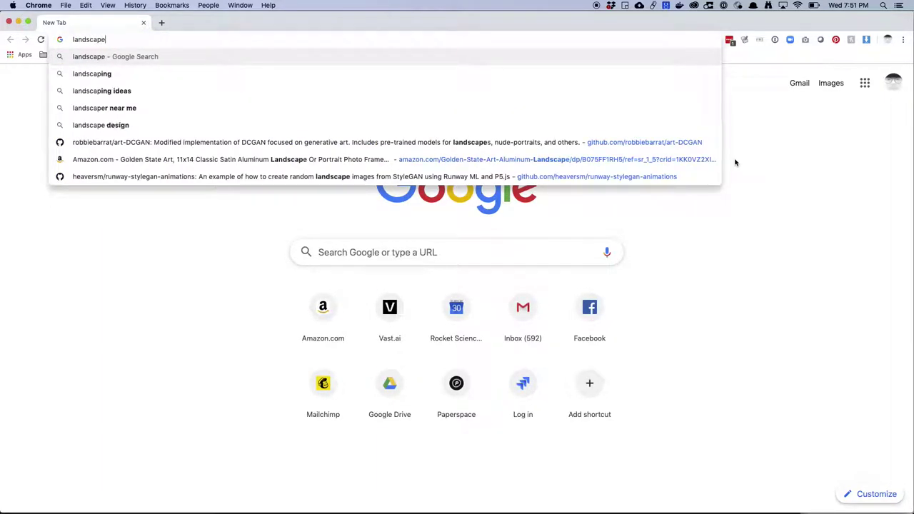
key("Return")
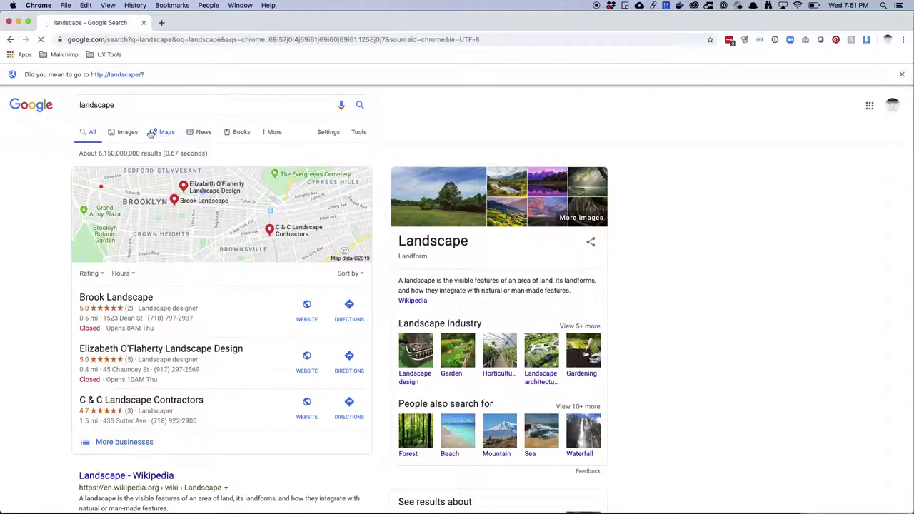
left_click(136, 132)
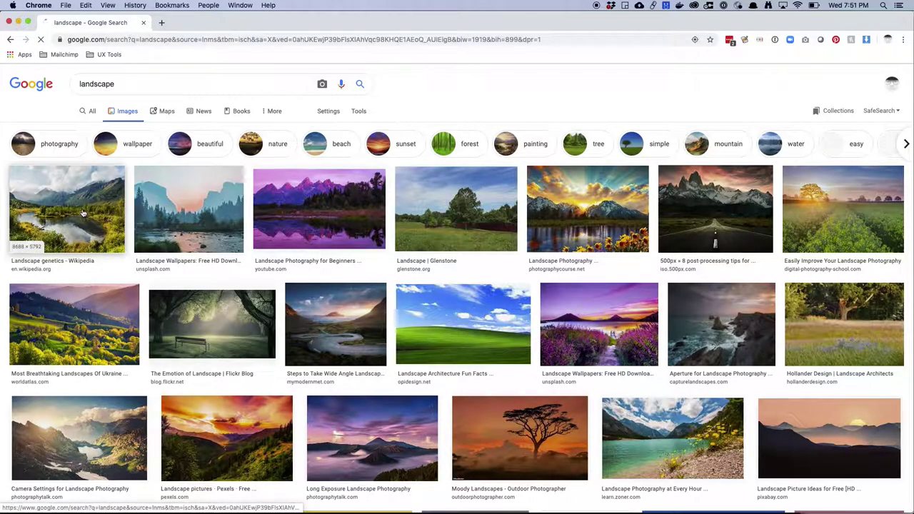
Open the lake photo from Wikipedia's Landscape genetics article and save it to the Desktop as a JPEG image.
left_click(82, 213)
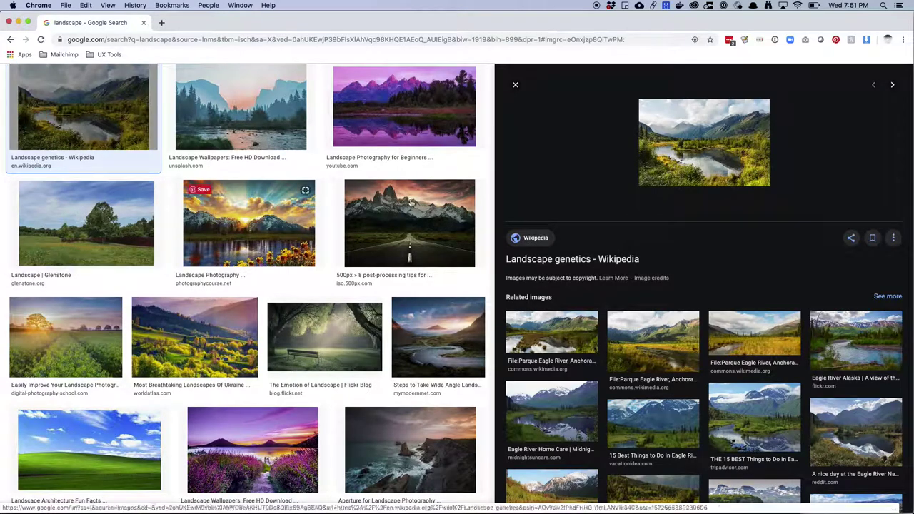
left_click(719, 148)
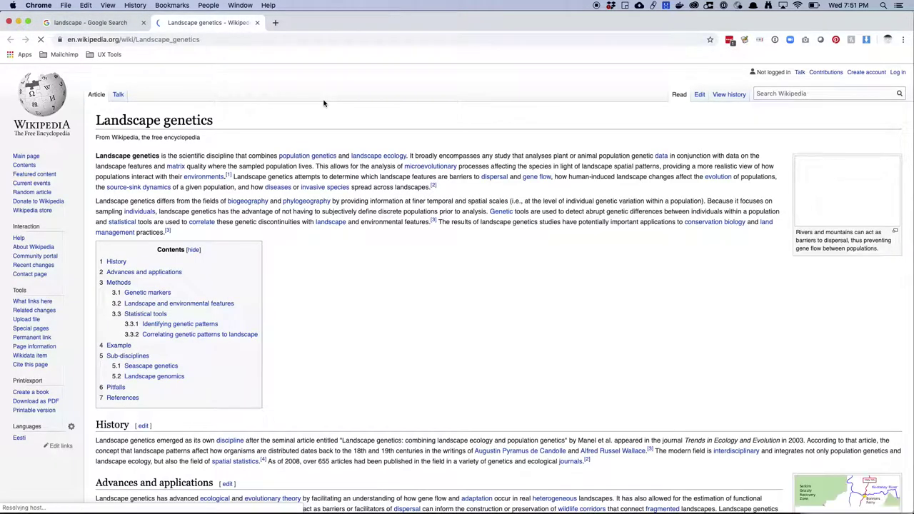
left_click(854, 207)
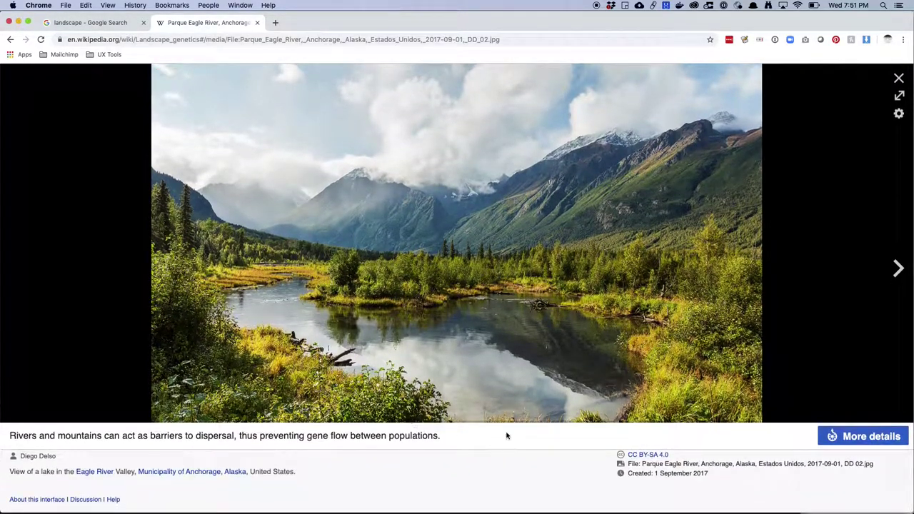
right_click(546, 336)
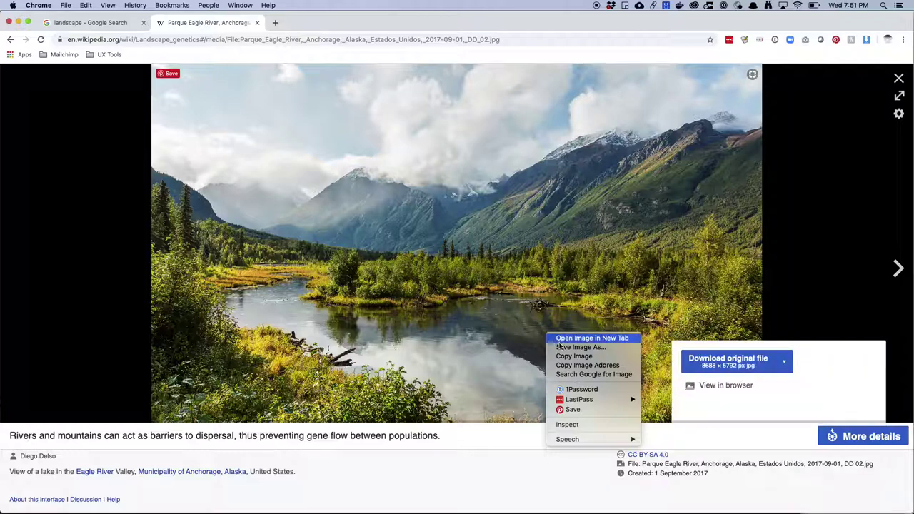
left_click(562, 351)
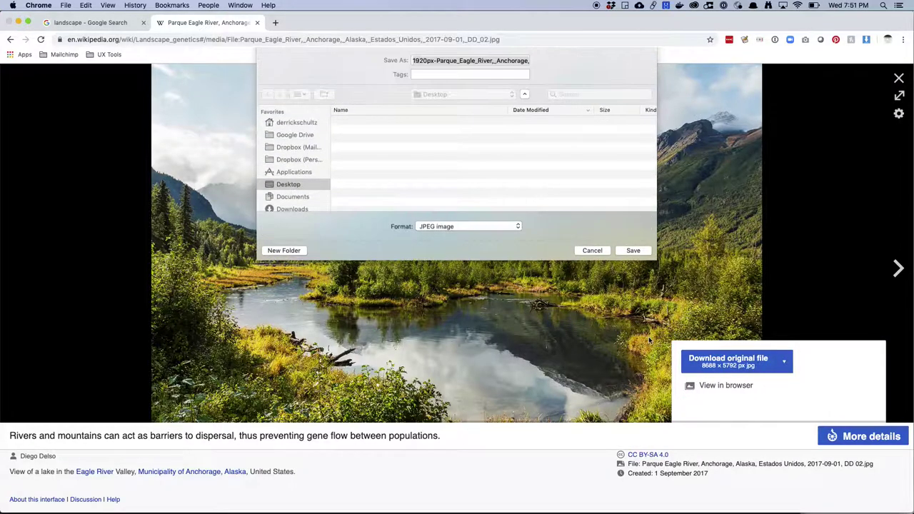
key("Return")
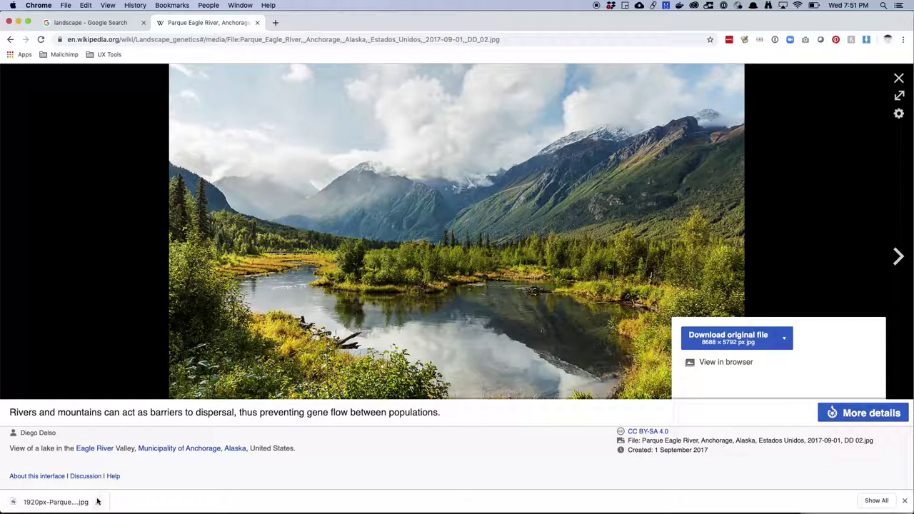
Reveal the downloaded landscape JPEG in Finder and open it with Adobe Photoshop CC 2019.
left_click(98, 502)
left_click(125, 490)
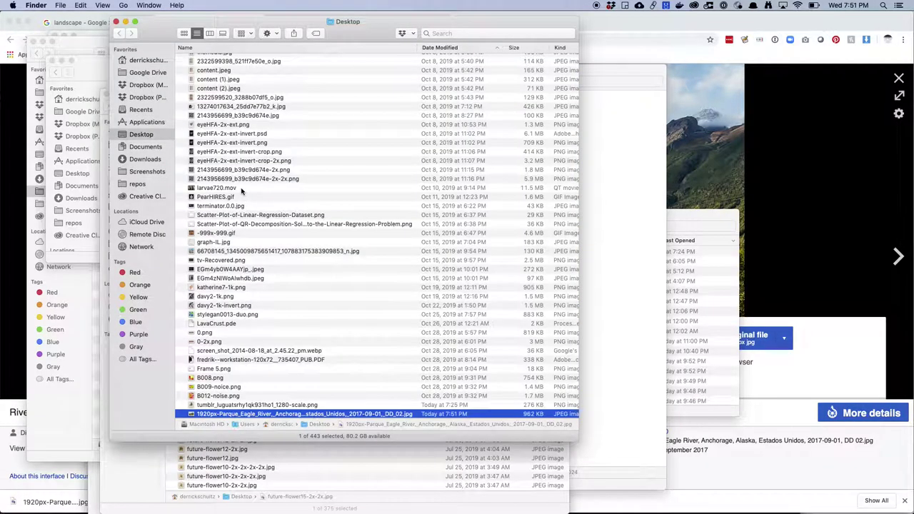
right_click(202, 413)
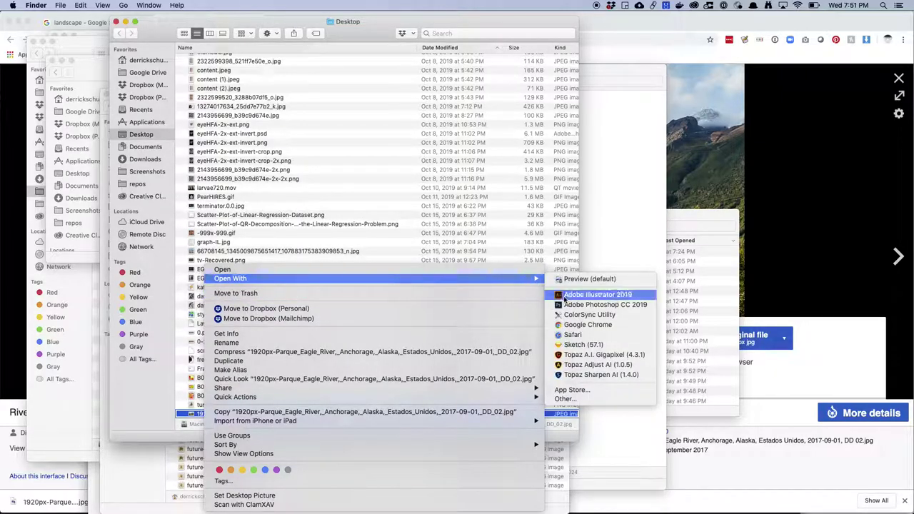
left_click(571, 306)
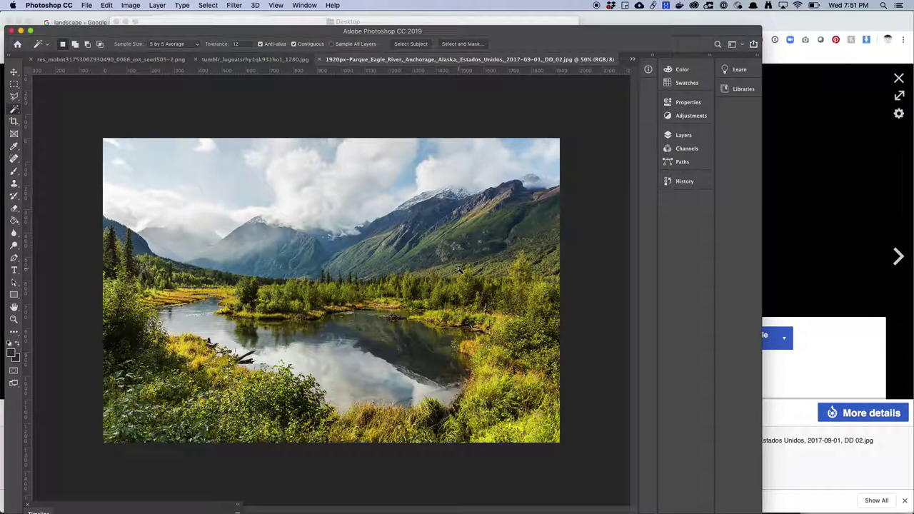
Resize the landscape image to 800 pixels wide and save it over the existing JPEG.
key("super+alt+i")
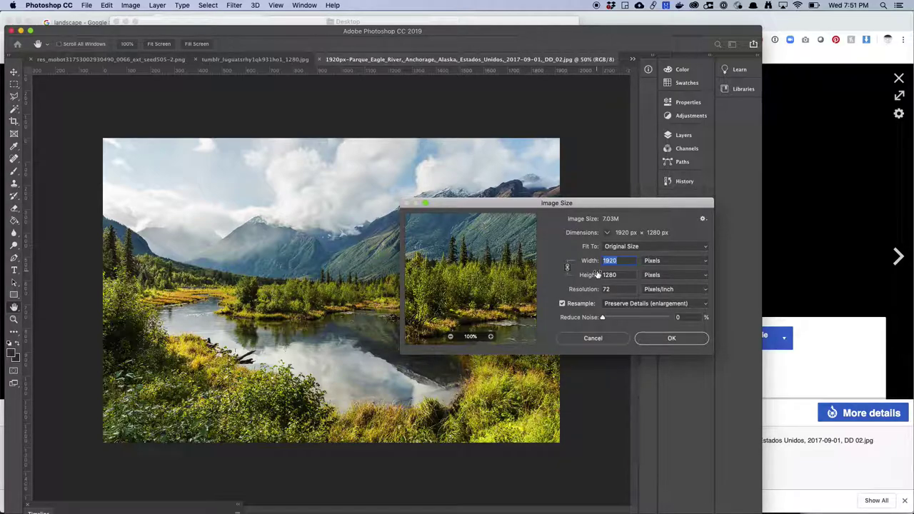
type("800")
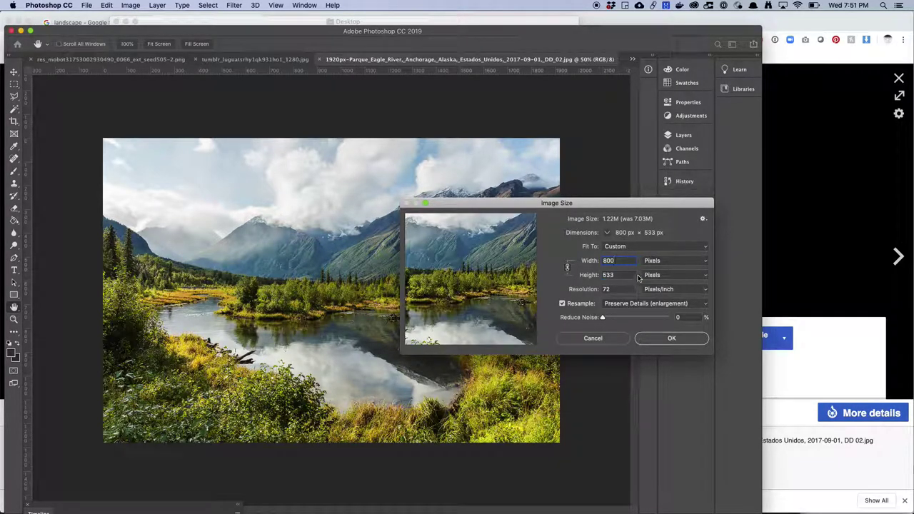
left_click(646, 338)
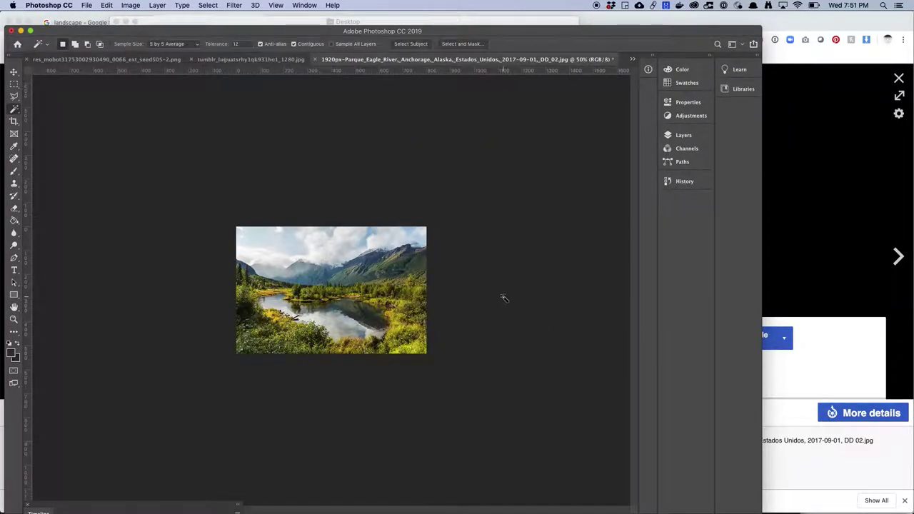
key("super+s")
left_click(457, 137)
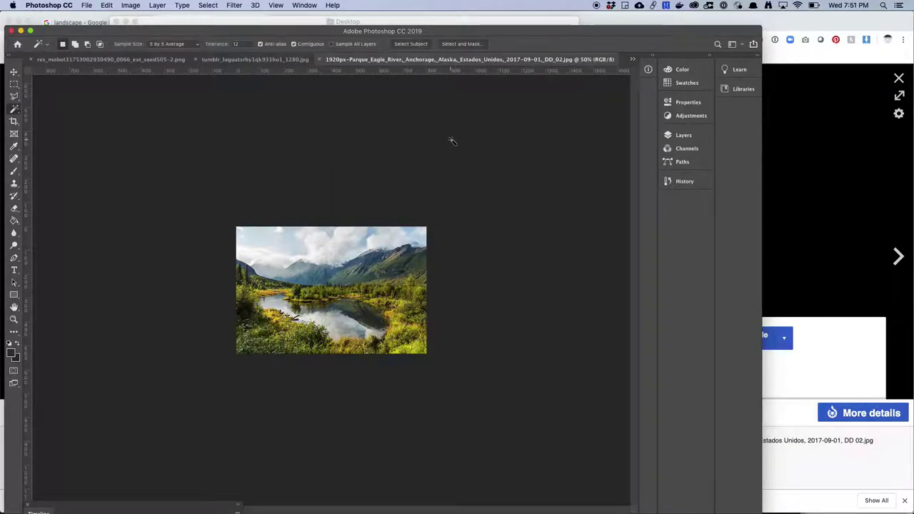
Switch to Runway and load the resized 1920px-Parque_Eagle_River landscape JPEG from the Desktop as the Pix2Pix input.
key("super+Tab")
key("super+Tab")
key("super+Tab")
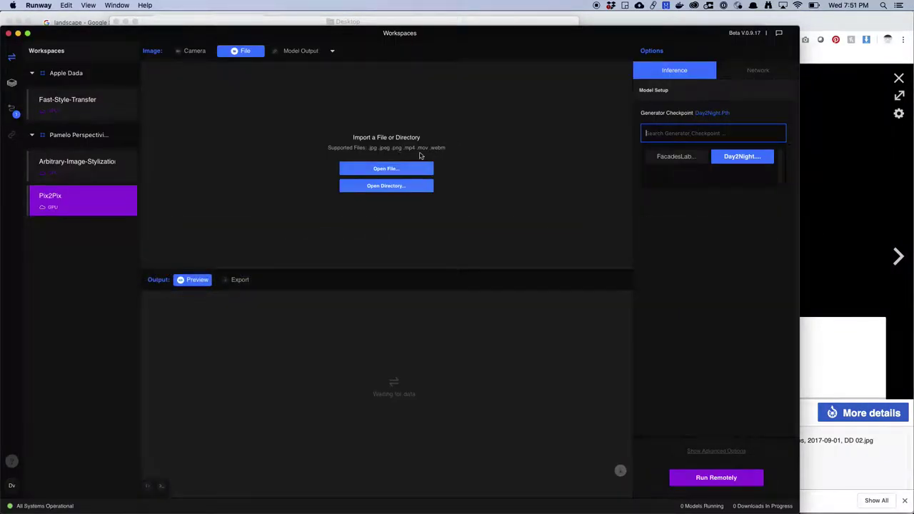
left_click(404, 170)
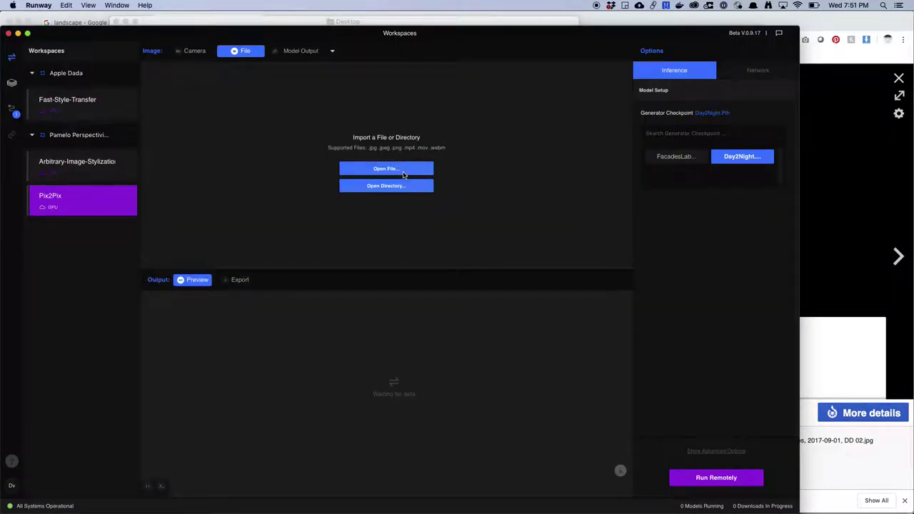
left_click(346, 62)
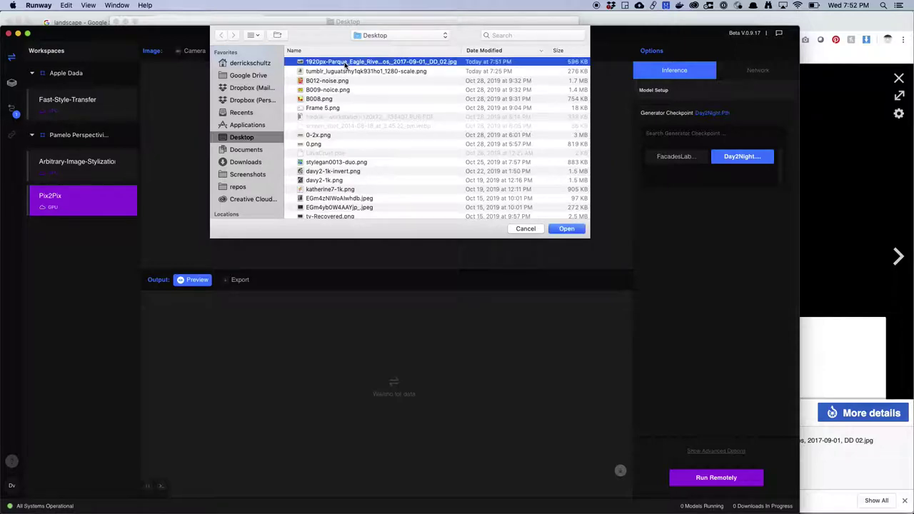
left_click(566, 228)
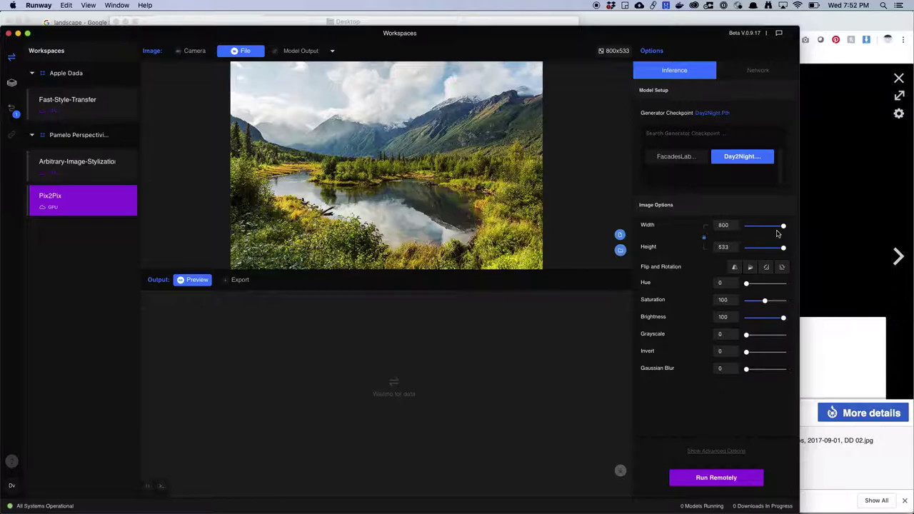
Run Pix2Pix remotely with the input scaled to 518 × 348 and capture a screenshot of the Runway window.
left_click_drag(784, 226, 772, 230)
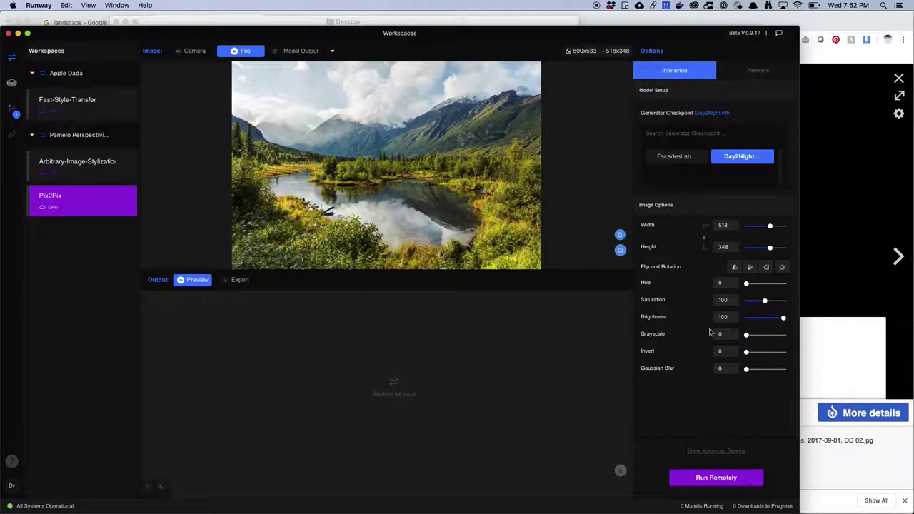
left_click(691, 482)
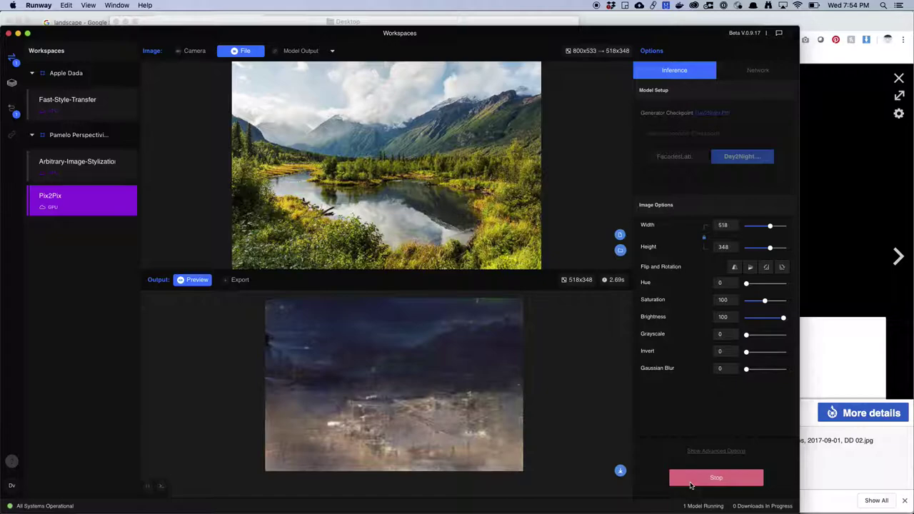
key("super+shift+4")
key("space")
left_click(243, 287)
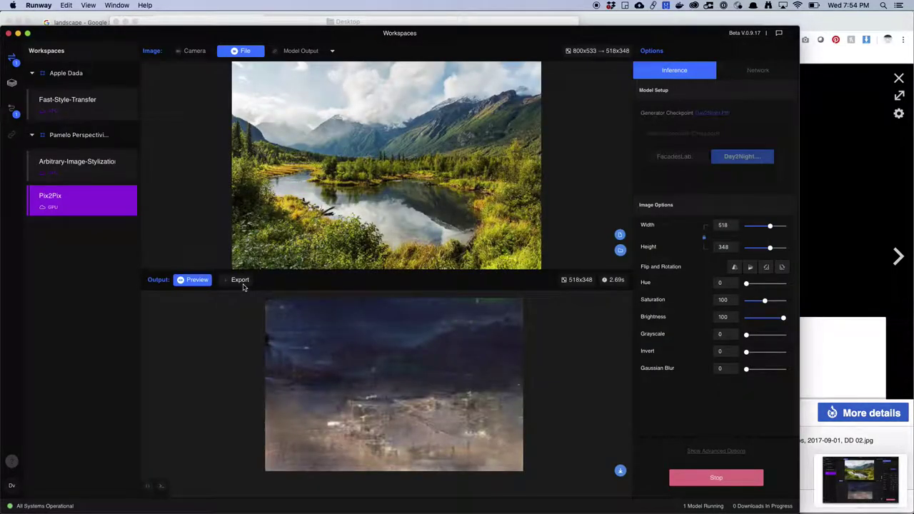
Open the export settings for the Pix2Pix output and set the export type to Image Directory.
left_click(241, 281)
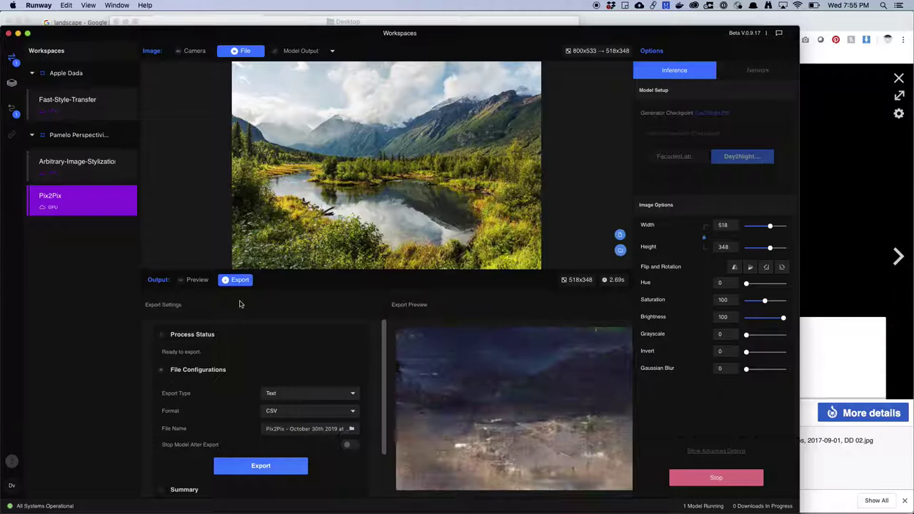
left_click(273, 395)
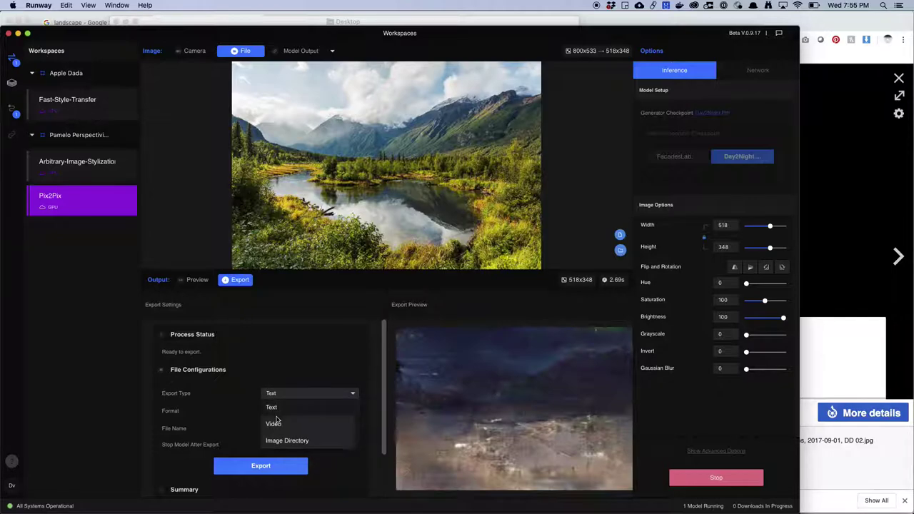
left_click(280, 440)
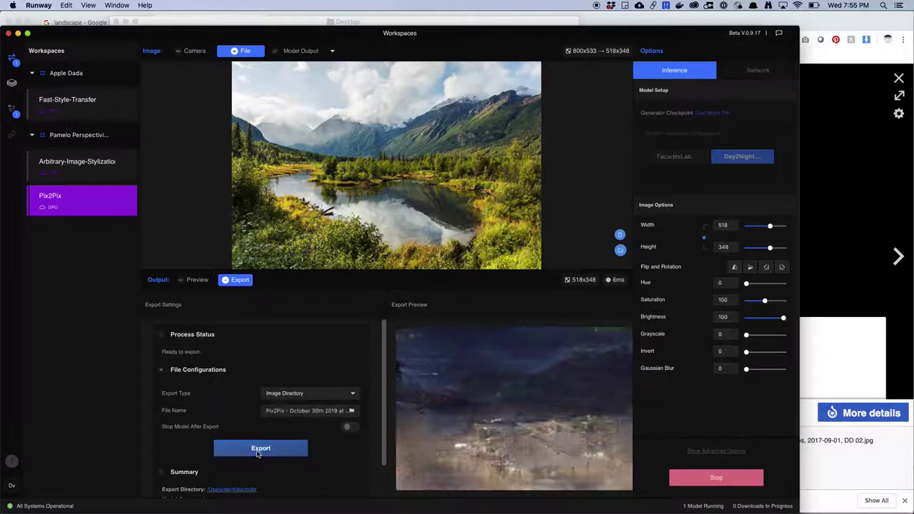
Switch to Chrome, close the landscape image and search tabs, and show the Artificial Images 2.0 - Week 2 presentation.
key("super+Tab")
key("super+Tab")
key("super+Tab")
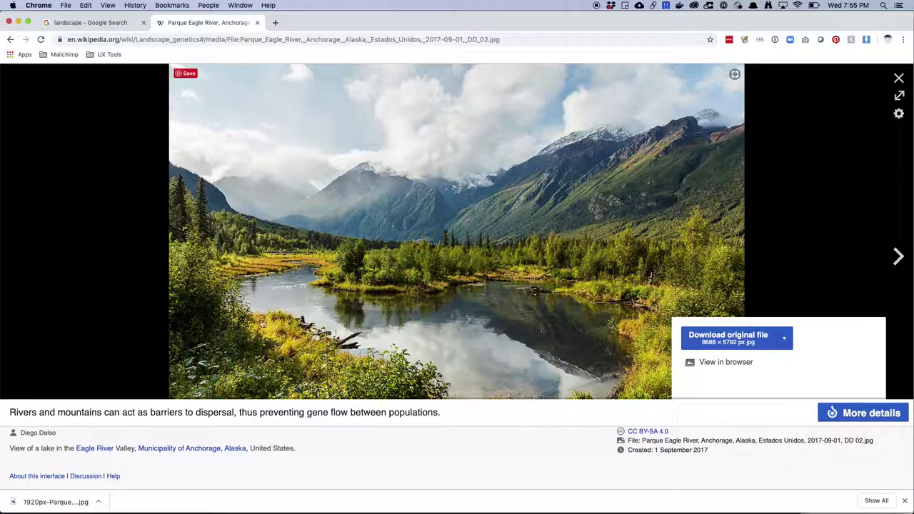
key("super+w")
key("super+w")
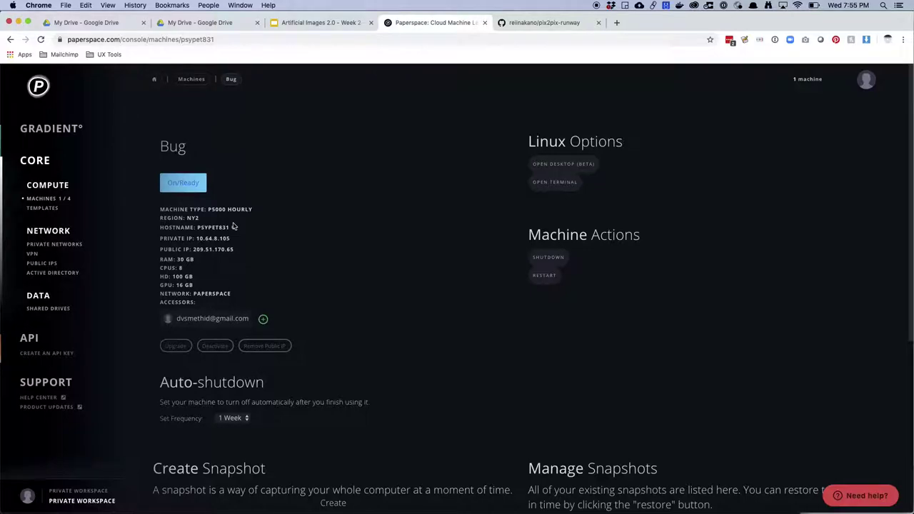
left_click(302, 29)
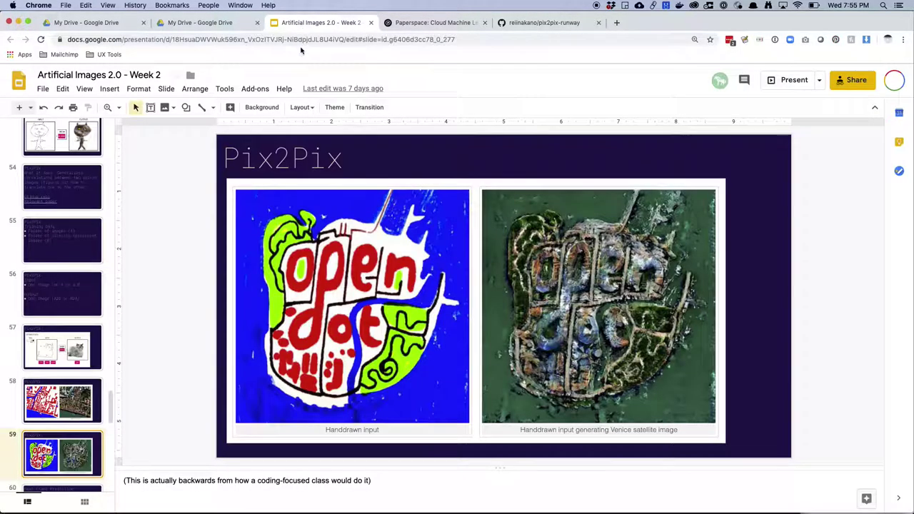
Switch to Terminal and examine the elapsed time of the finished neural-style-tf run.
key("super+Tab")
key("super+Tab")
key("super+Tab")
key("super+Tab")
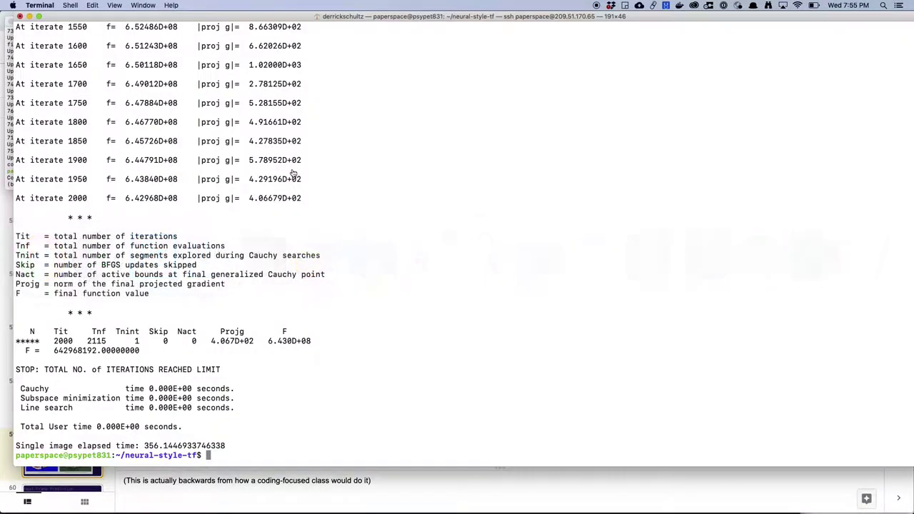
left_click_drag(229, 445, 144, 446)
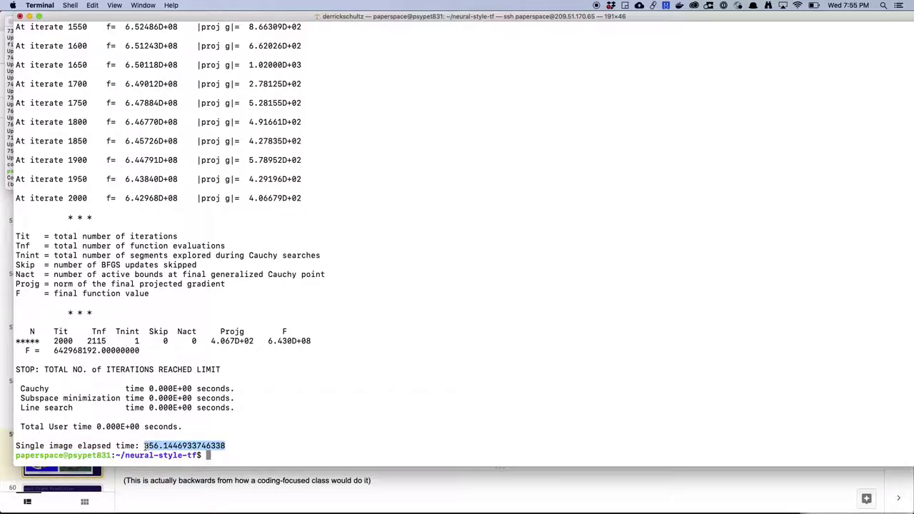
left_click(161, 448)
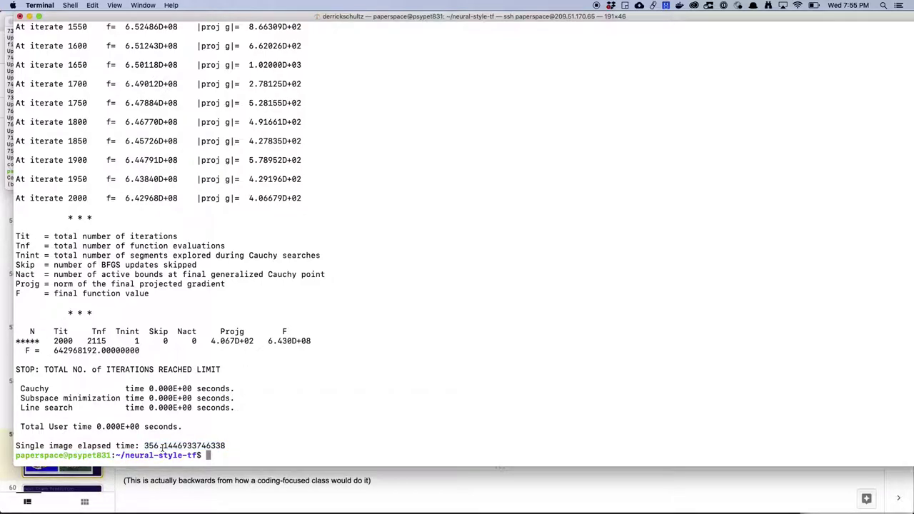
Calculate 356/60 in the launcher to convert the run's elapsed time to minutes.
key("alt+space")
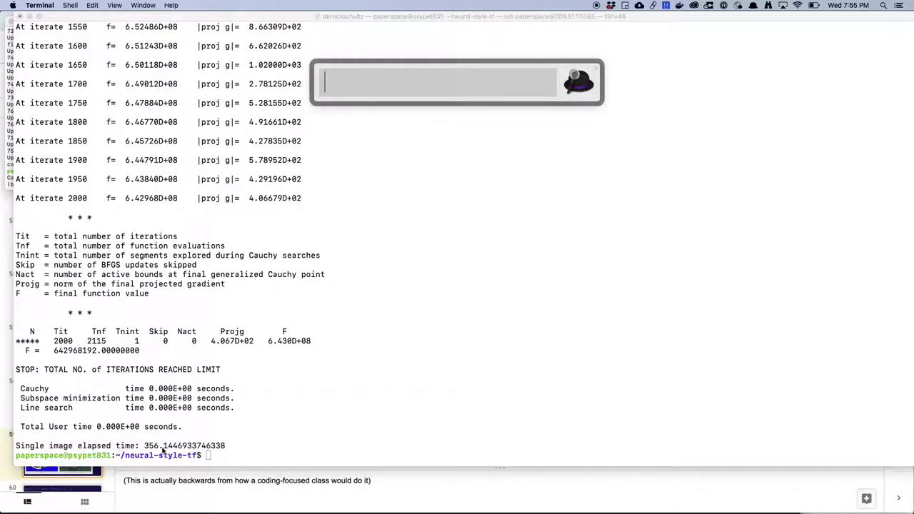
type("356/60")
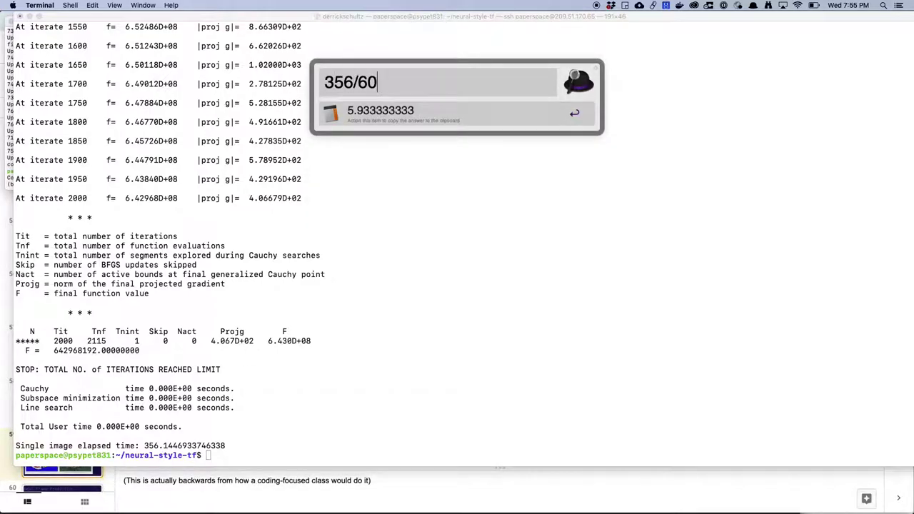
key("Escape")
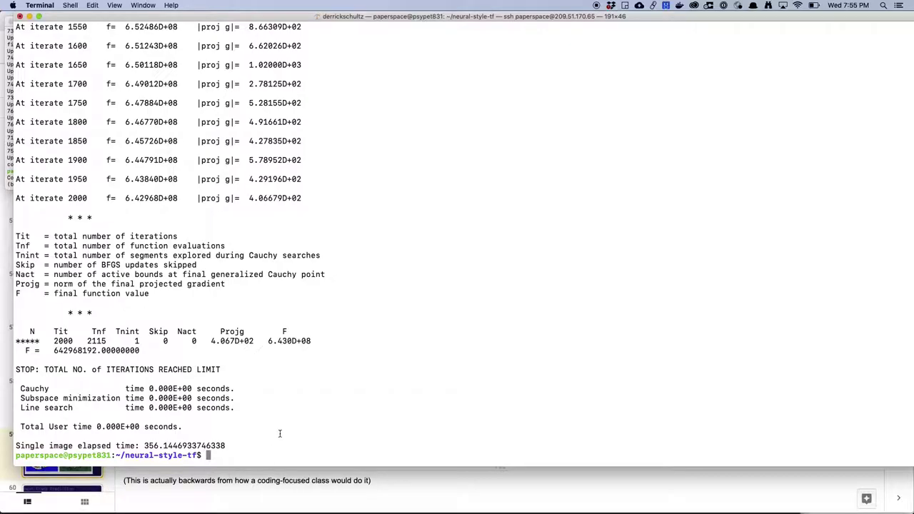
Switch to Transmit and refresh the remote ff15_tumblr_lug folder in neural-style-tf.
key("super+Tab")
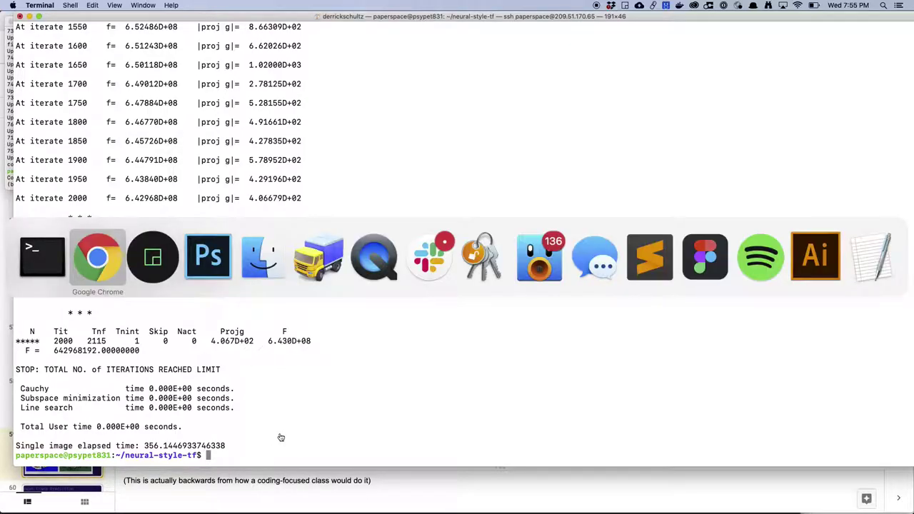
key("super+Tab")
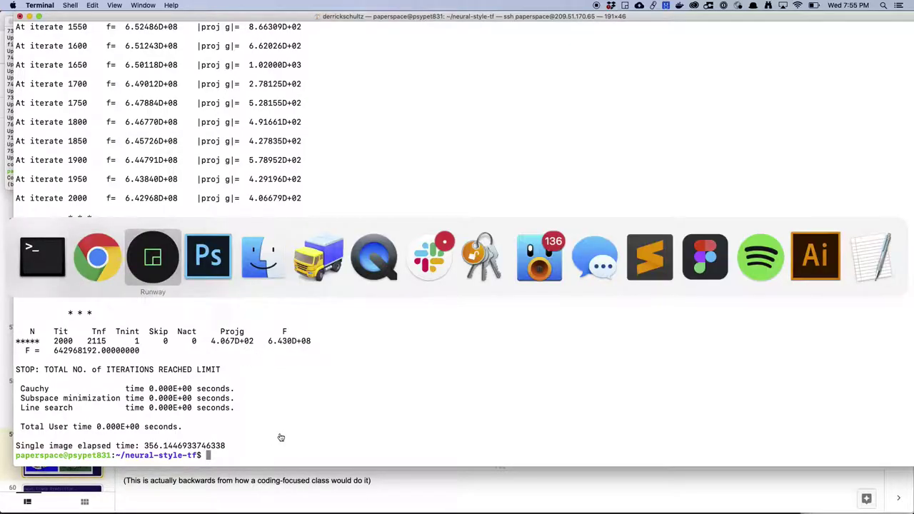
left_click(318, 259)
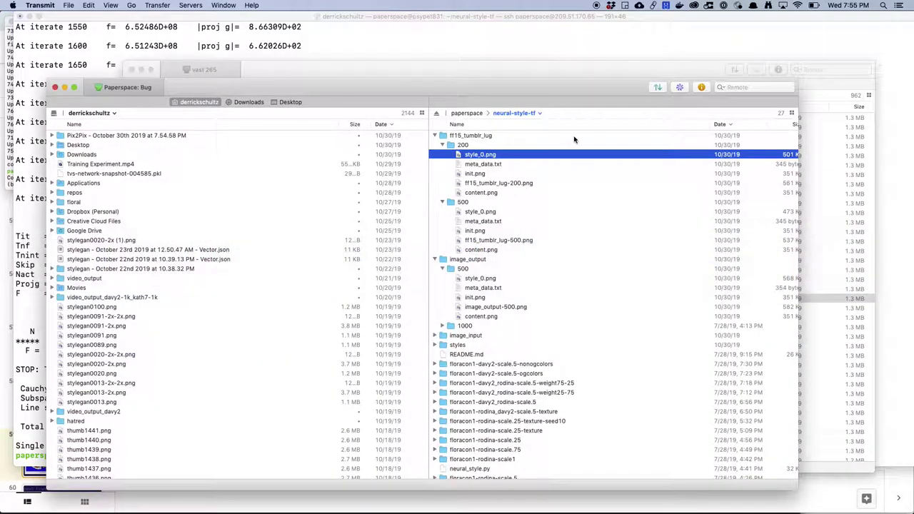
right_click(491, 145)
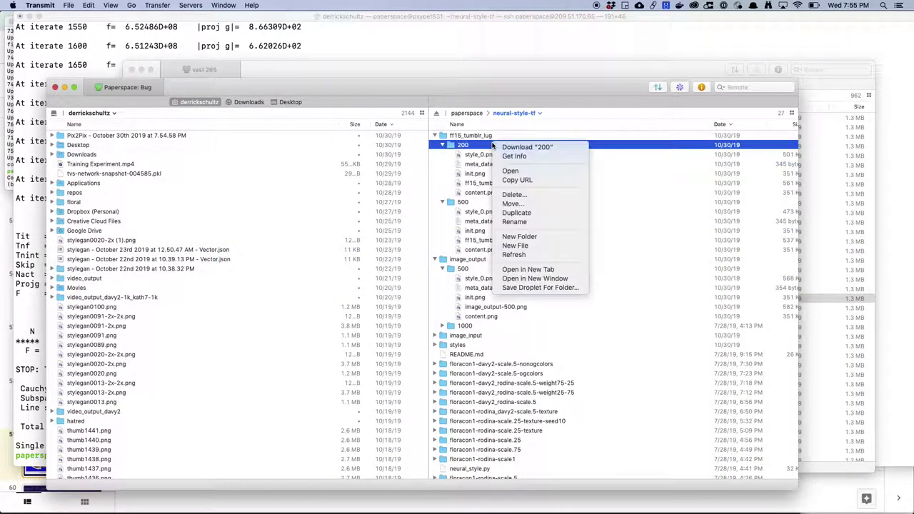
left_click(508, 255)
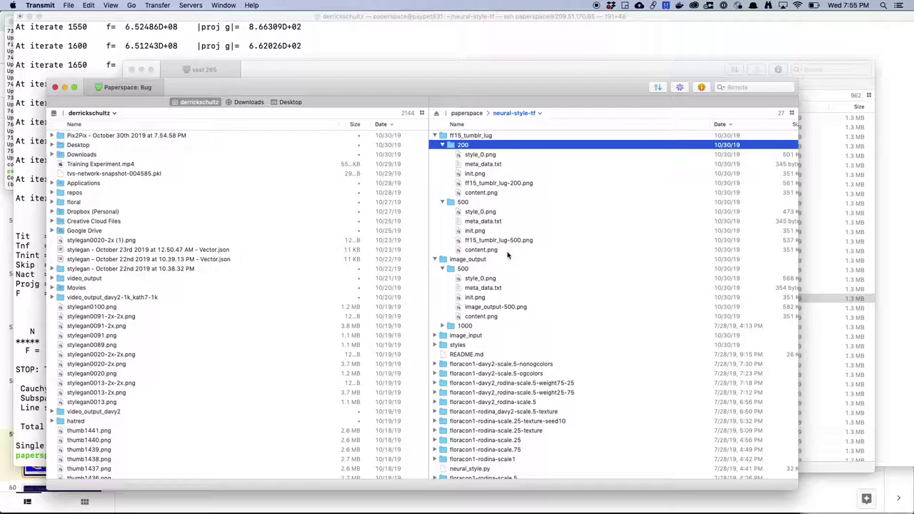
left_click(468, 135)
right_click(468, 136)
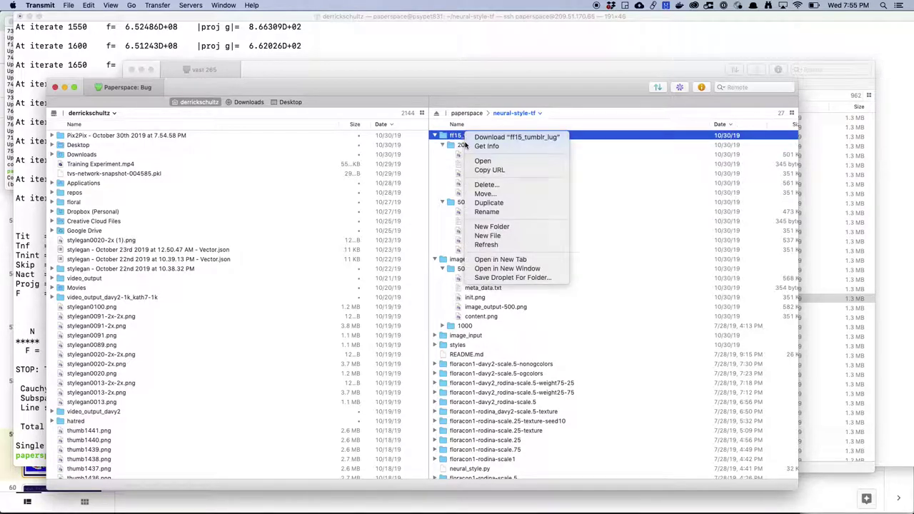
left_click(490, 244)
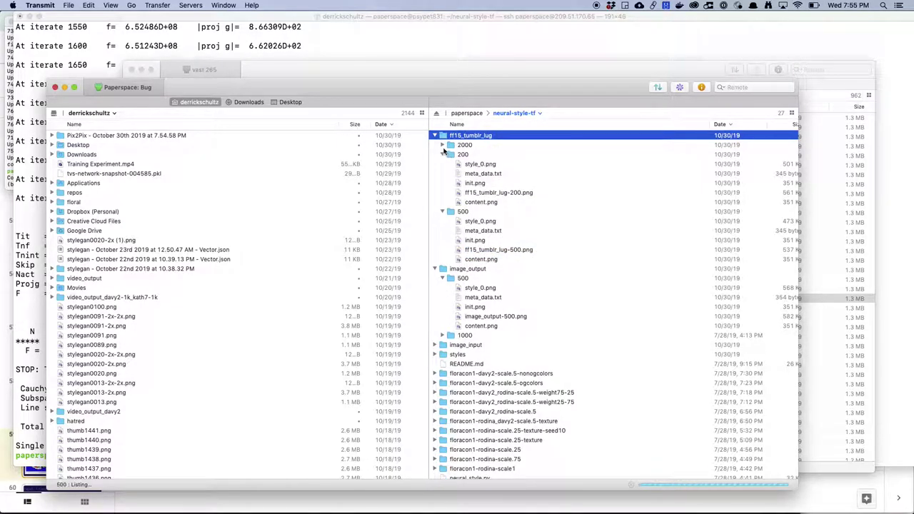
Preview the remote result image ff15_tumblr_lug-2000.png in the 2000 folder, then close the preview.
left_click(481, 184)
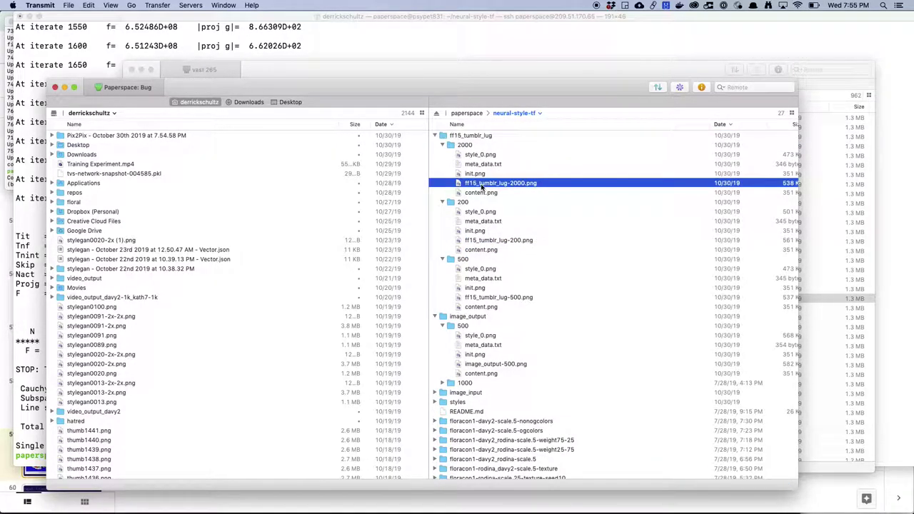
key("space")
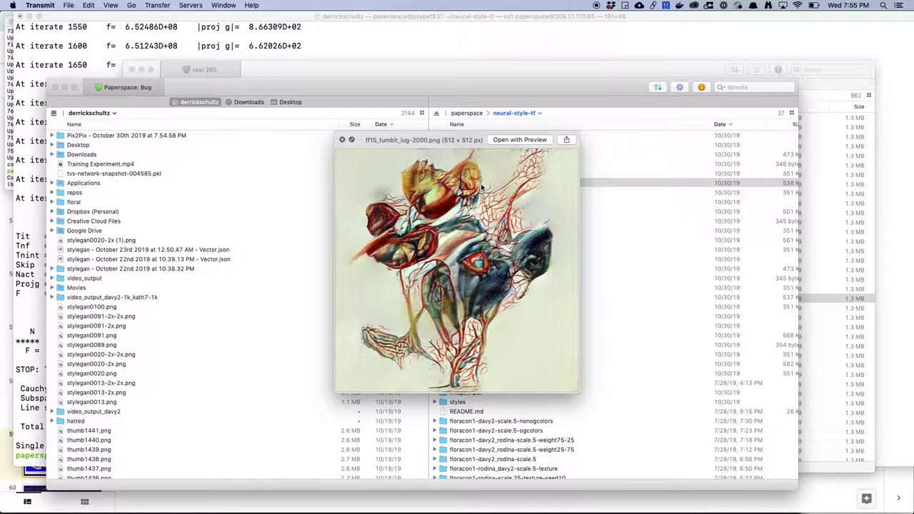
key("space")
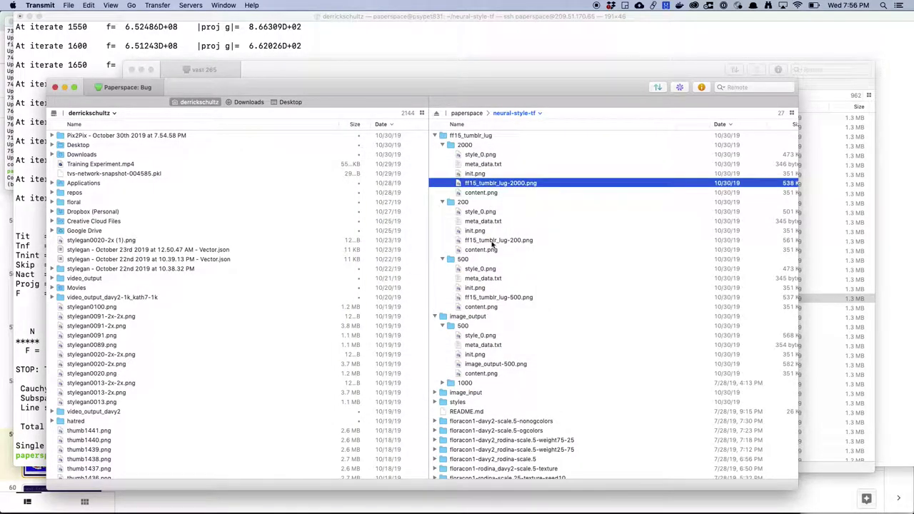
Preview ff15_tumblr_lug-2000.png and ff15_tumblr_lug-500.png together and alternate between them to compare the 2000- and 500-iteration results.
left_click(494, 298, "super")
key("space")
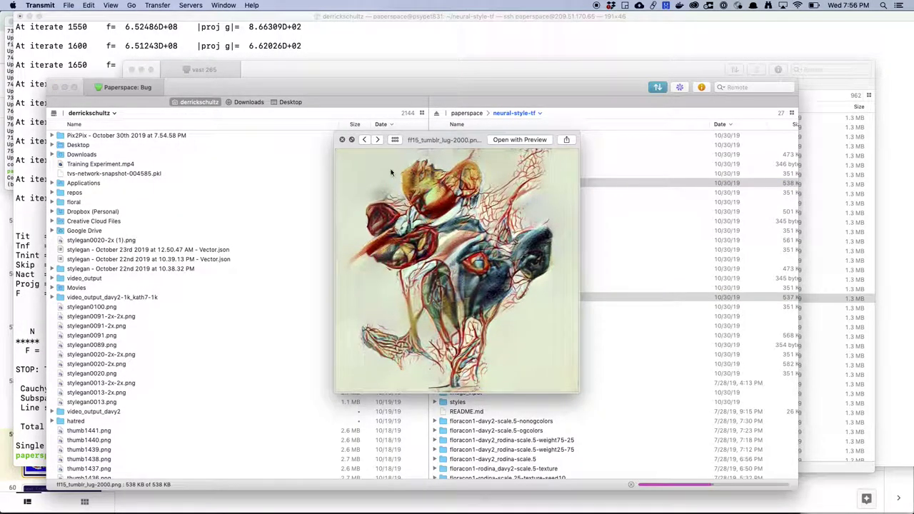
left_click(378, 140)
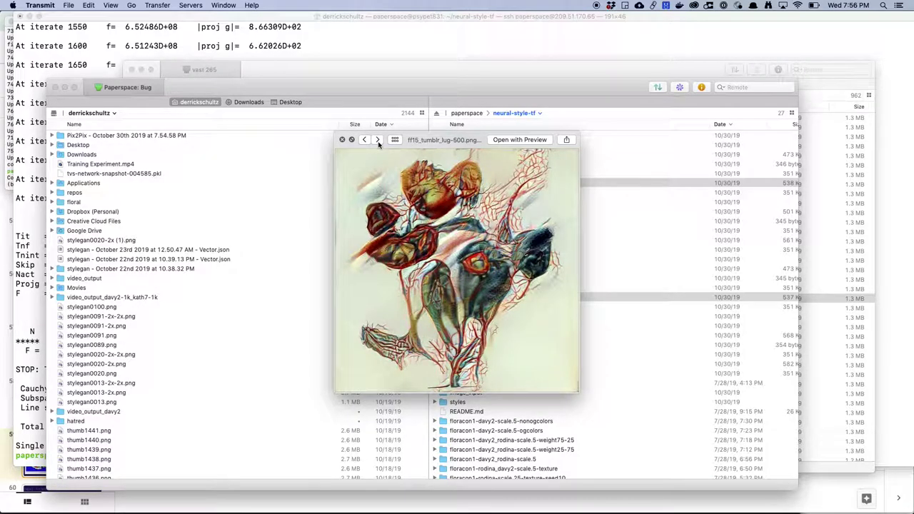
left_click(366, 140)
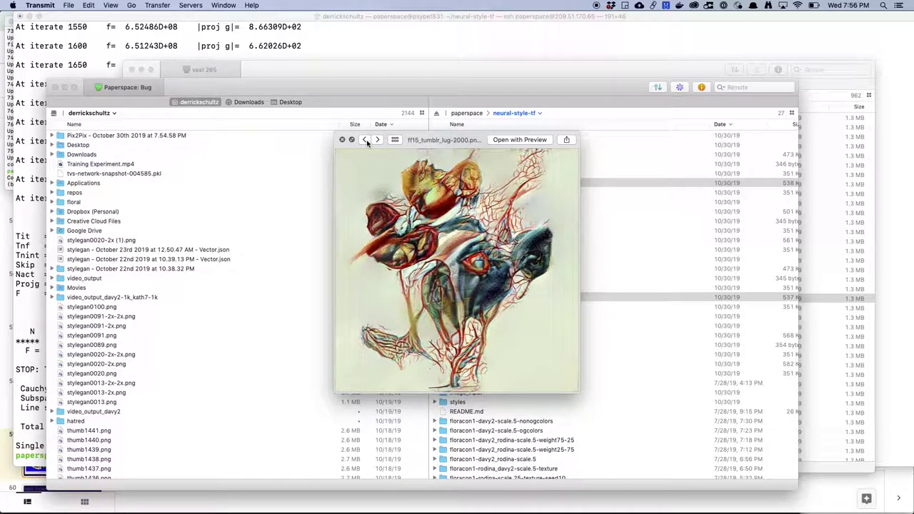
left_click(377, 141)
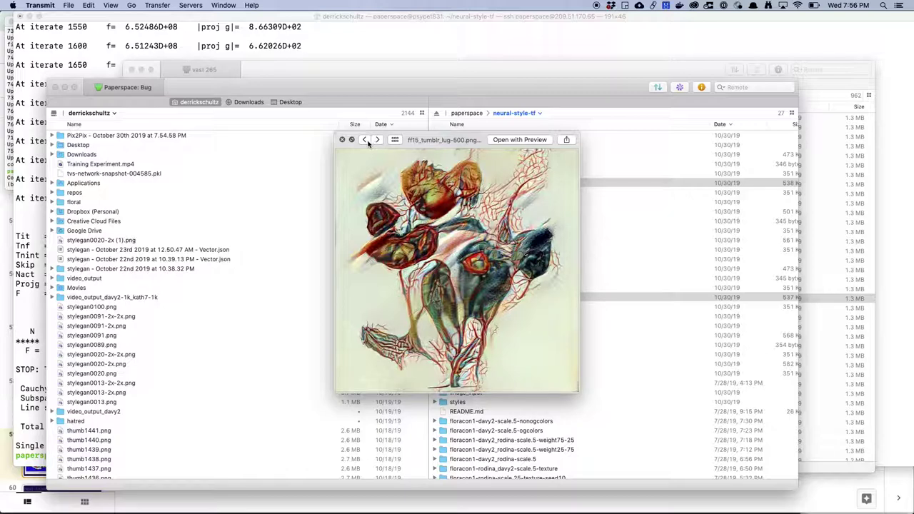
left_click(366, 141)
left_click(378, 141)
left_click(377, 142)
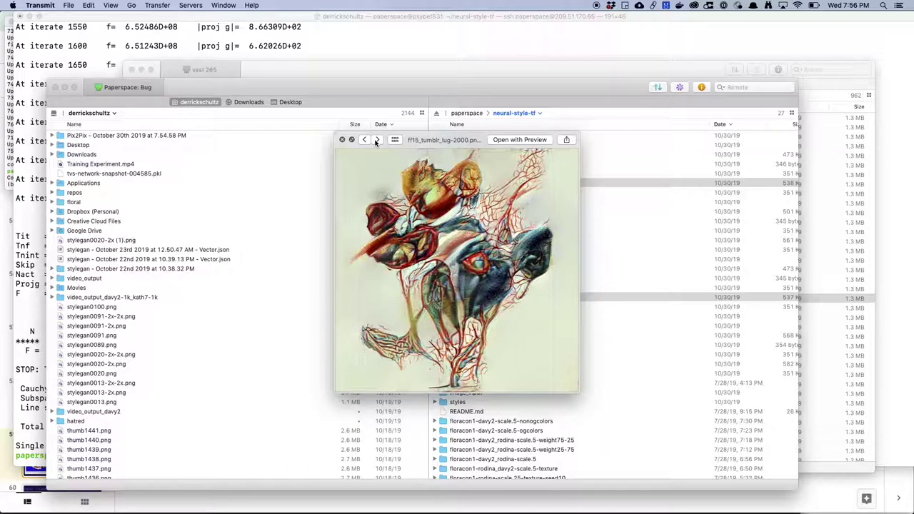
left_click(376, 140)
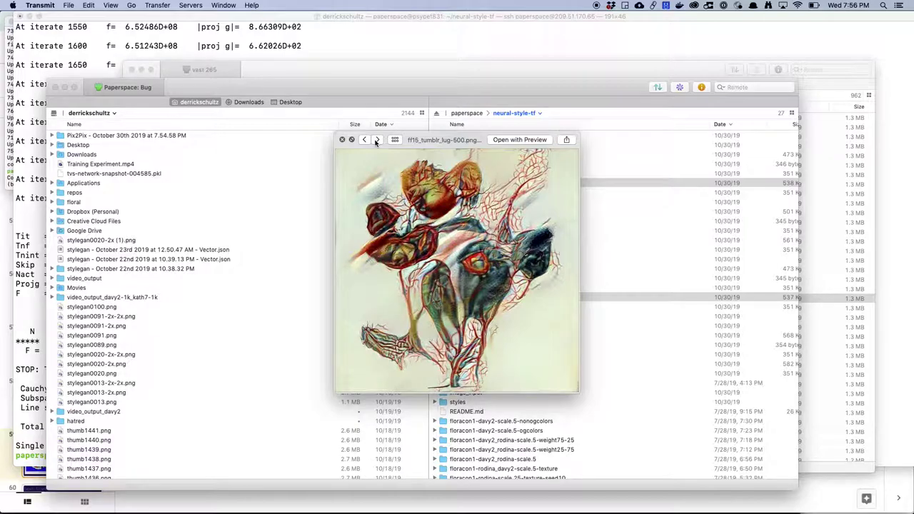
left_click(377, 140)
left_click(376, 140)
left_click(376, 140)
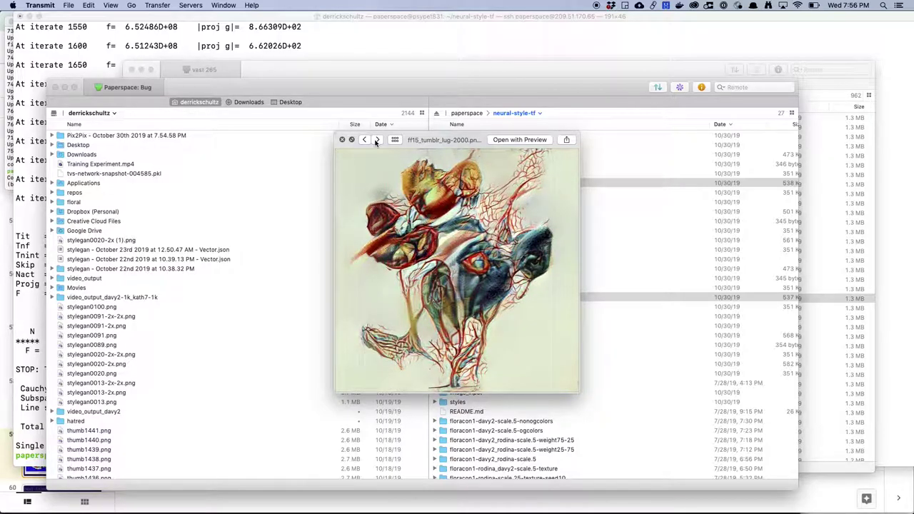
left_click(376, 140)
left_click(376, 140)
left_click(376, 140)
left_click(376, 140)
key("space")
Switch to Chrome, present the slides from the current Pix2Pix slide, and play the rollercoaster video on the Next Frame Prediction slide.
key("super+Tab")
key("super+Tab")
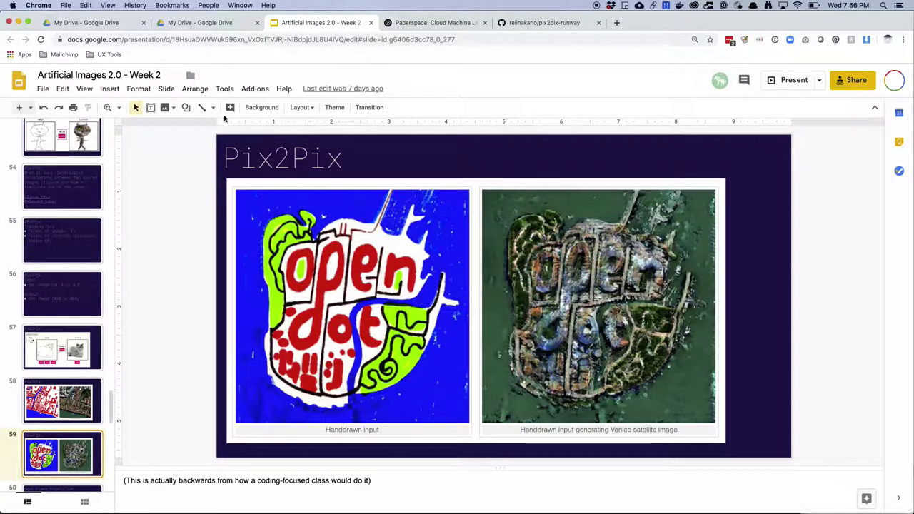
left_click(781, 80)
key("Right")
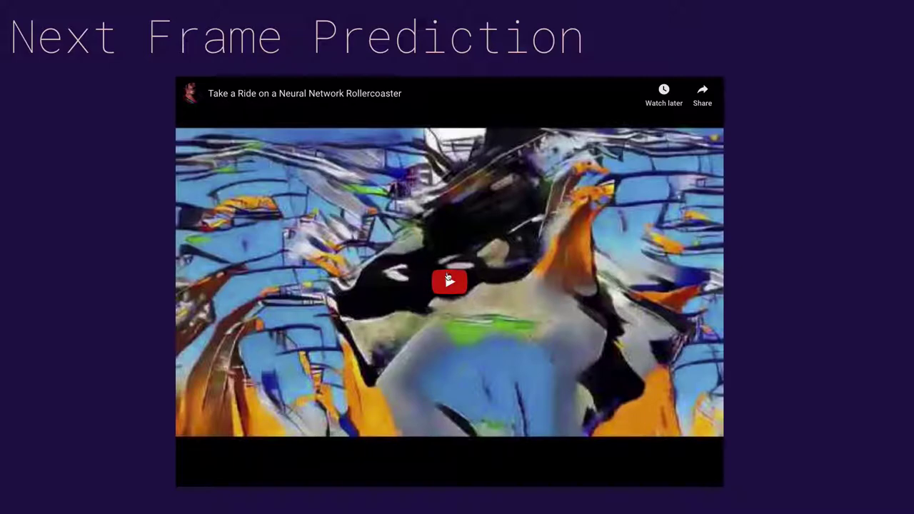
left_click(448, 280)
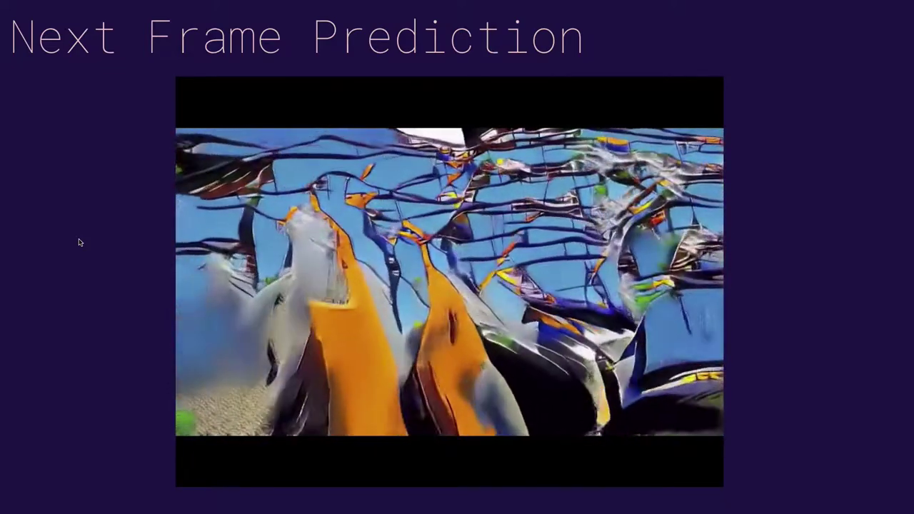
Take the slideshow out of full screen and pause the rollercoaster video.
mouse_move(198, 448)
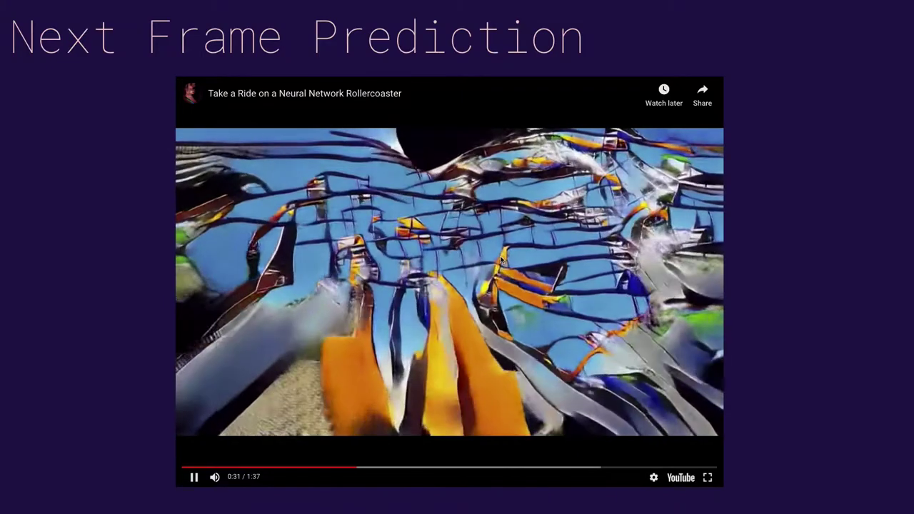
key("Escape")
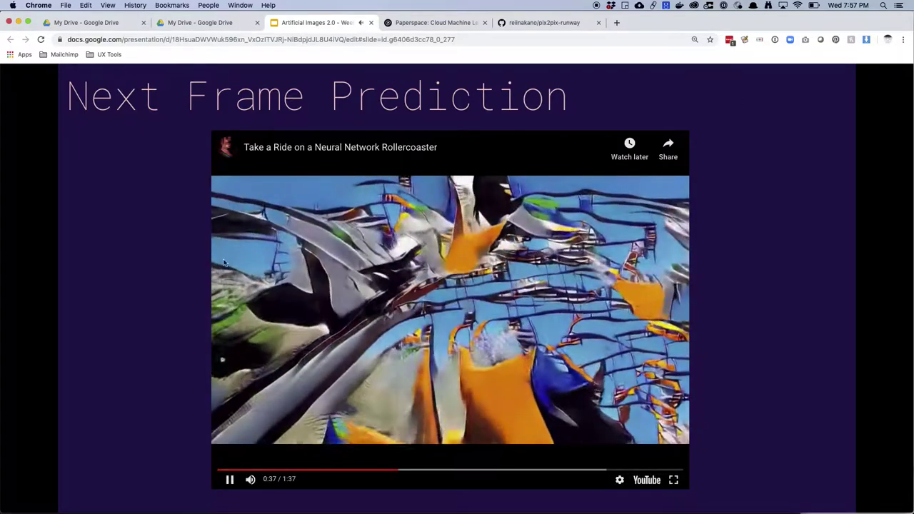
mouse_move(225, 482)
mouse_move(231, 449)
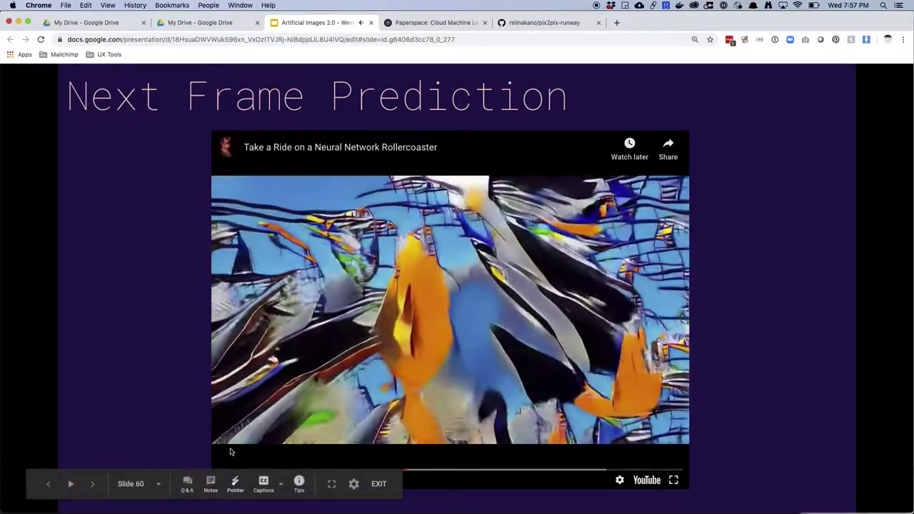
left_click(459, 415)
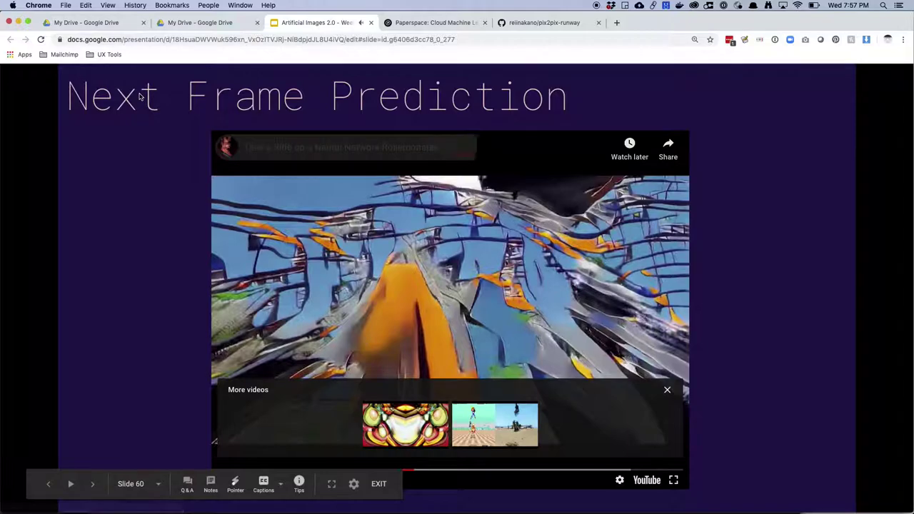
Make the Chrome window full screen and advance to the slide explaining what Next Frame Prediction does.
left_click(27, 23)
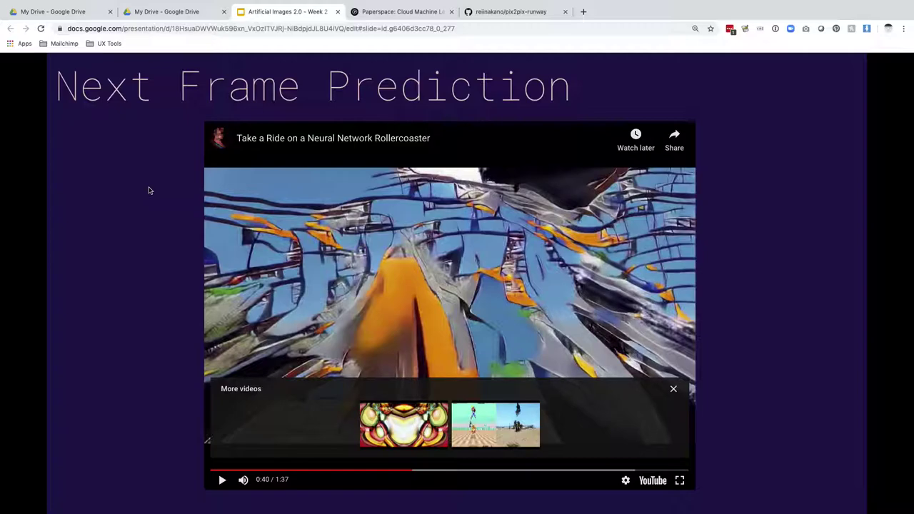
key("Right")
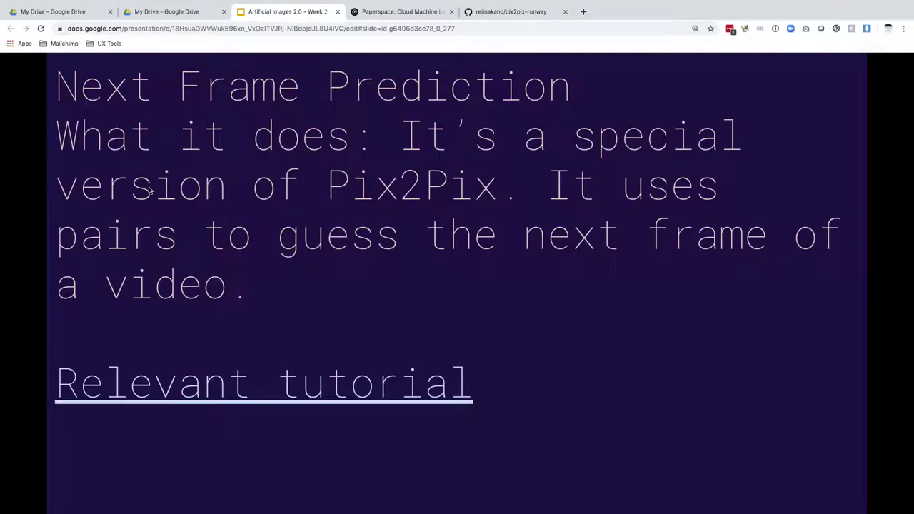
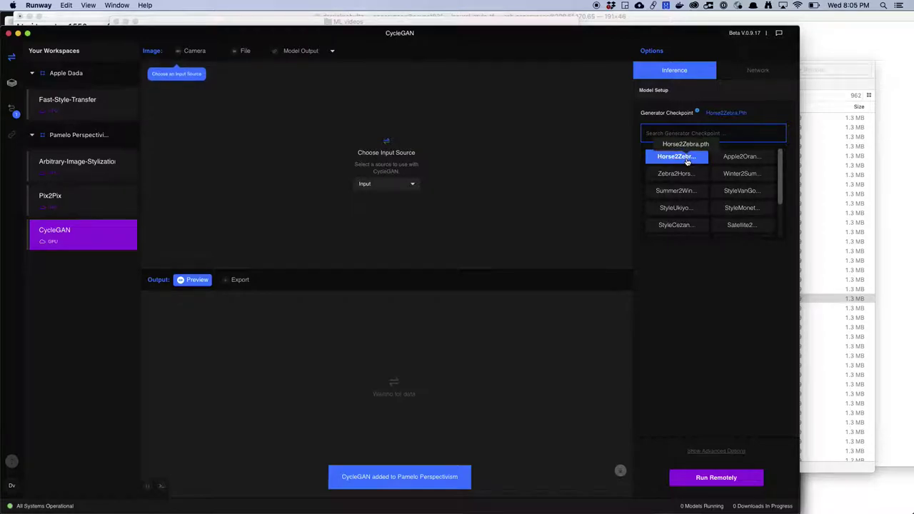
In a new Chrome window, search Google Images for "horse" and open the running brown-and-white horse photo from thehorse.com.
key("super+Tab")
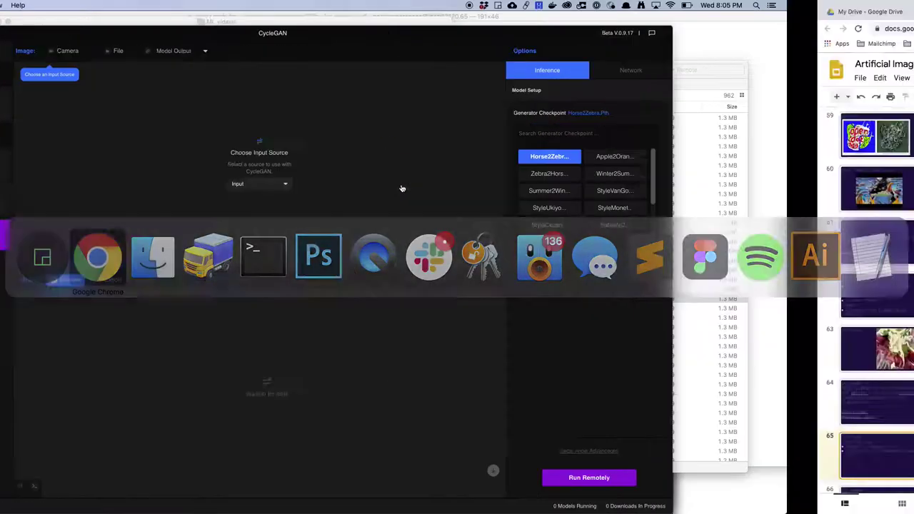
key("super+n")
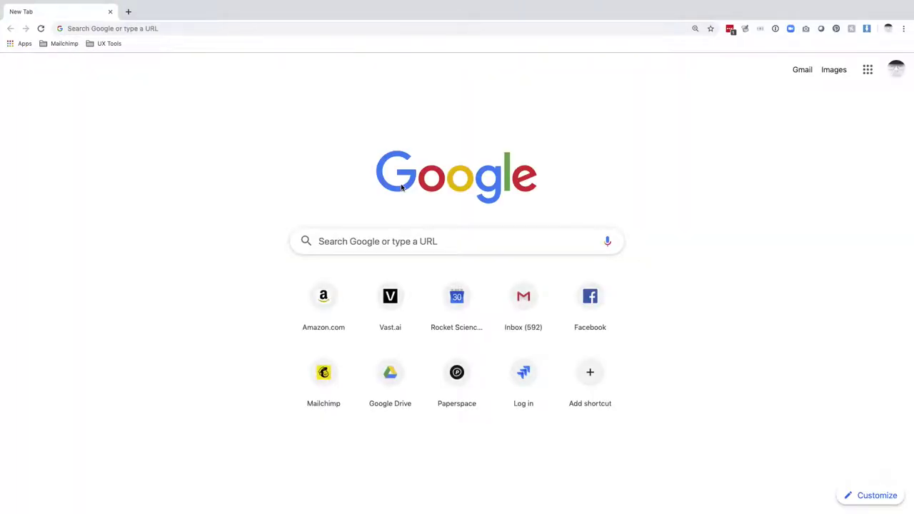
left_click(111, 30)
type("horse")
key("Return")
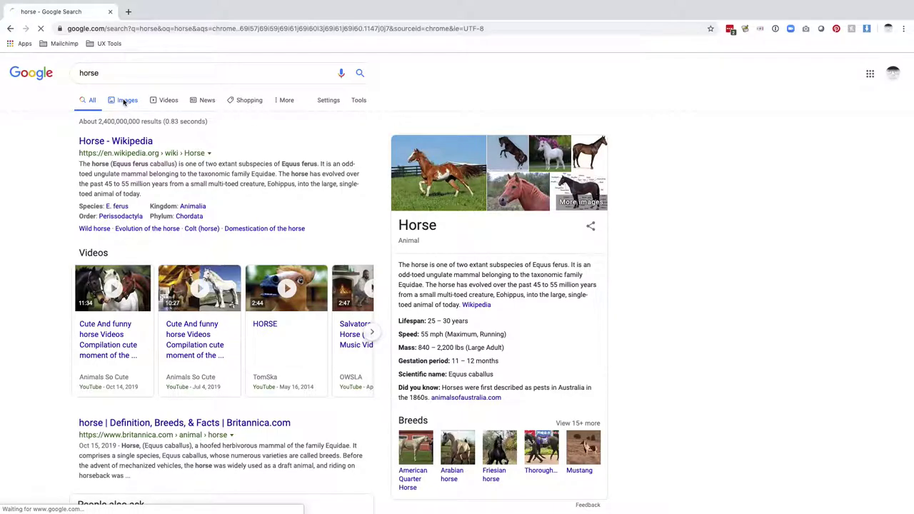
left_click(124, 102)
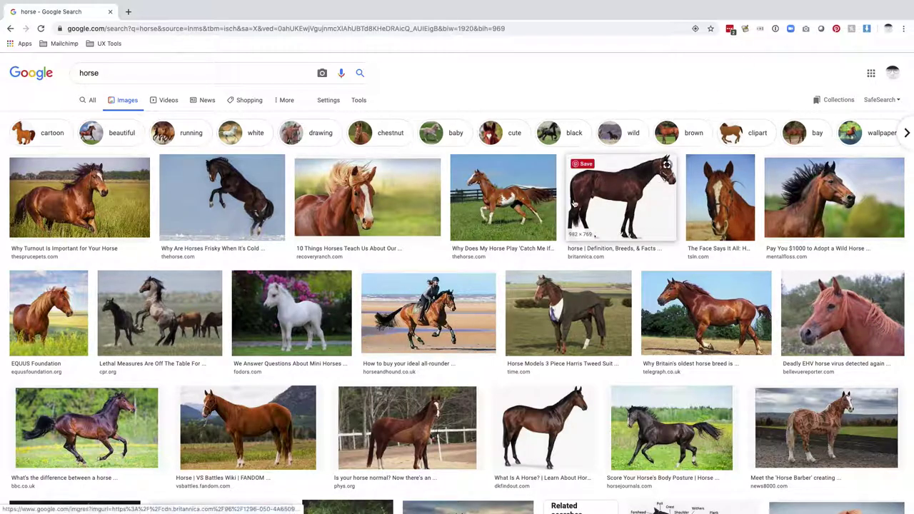
left_click(500, 203)
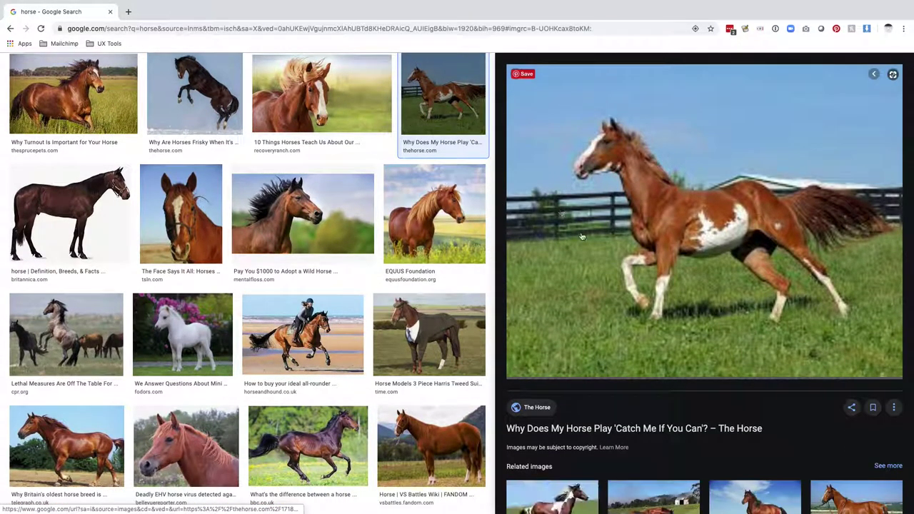
right_click(597, 254)
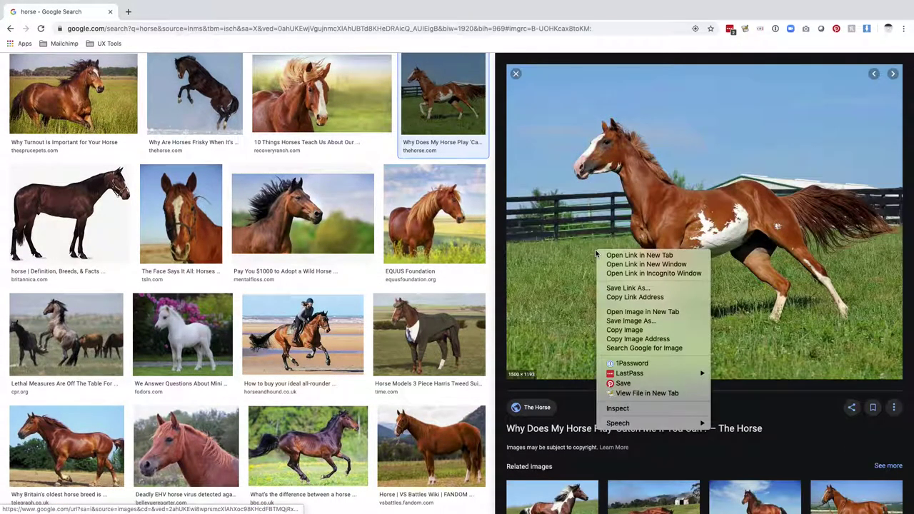
left_click(614, 289)
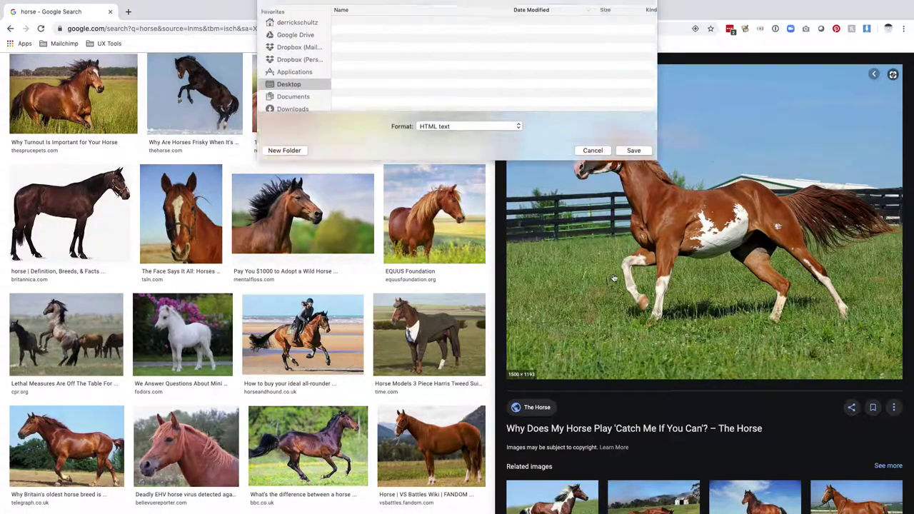
key("Escape")
Open the photo's source article on thehorse.com and try to save the horse image from that page.
left_click(602, 240)
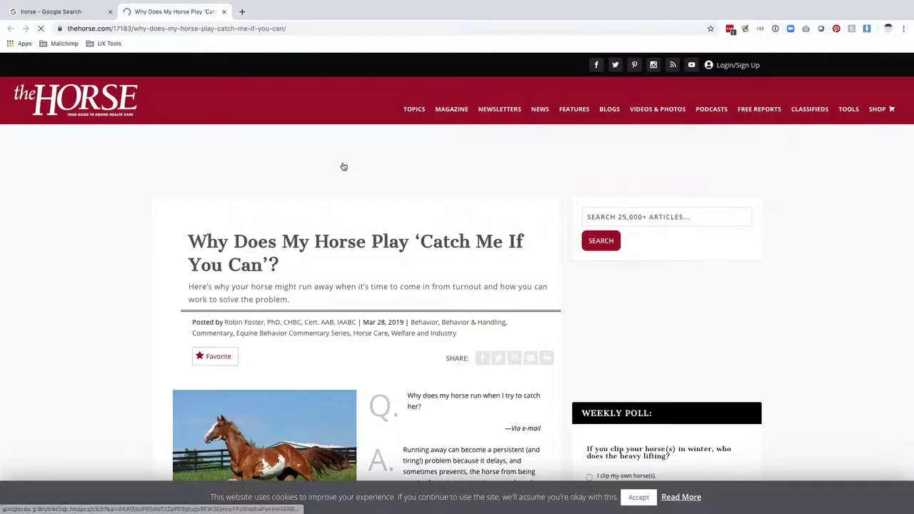
scroll(343, 165, "down", 8)
scroll(278, 127, "up", 8)
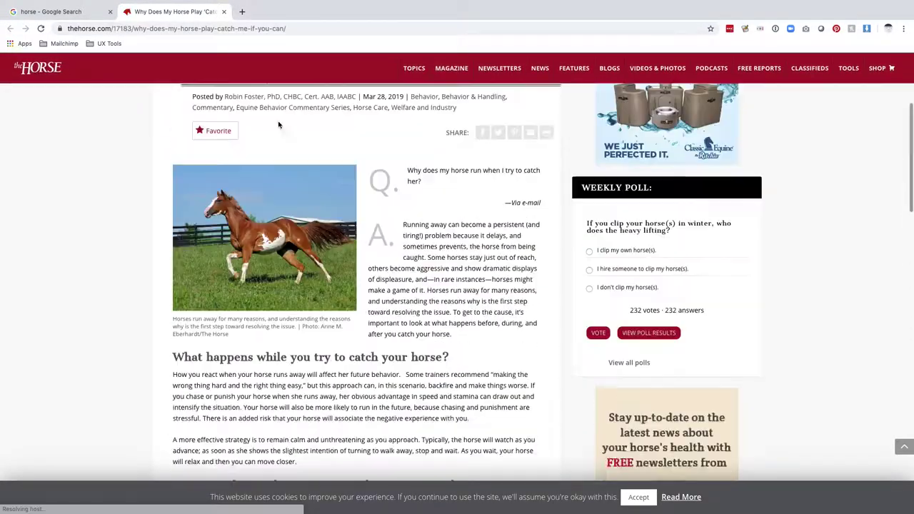
scroll(279, 124, "down", 1)
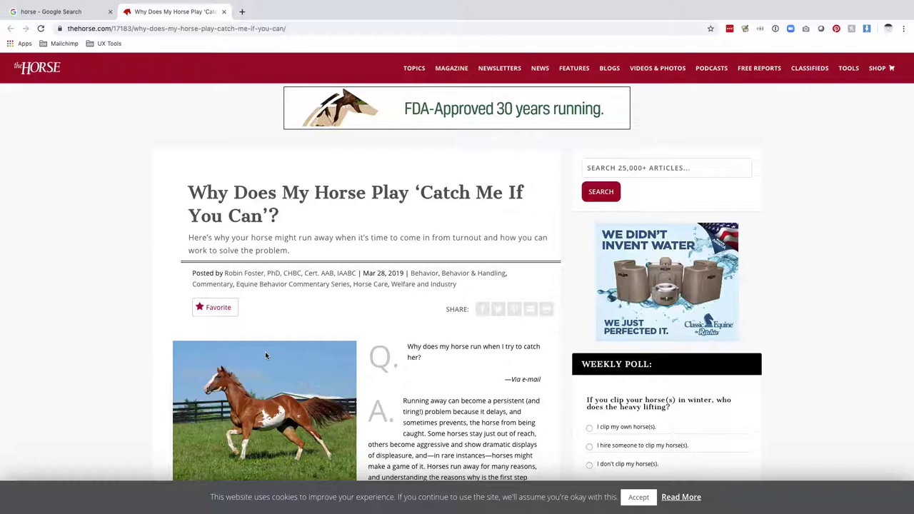
right_click(265, 351)
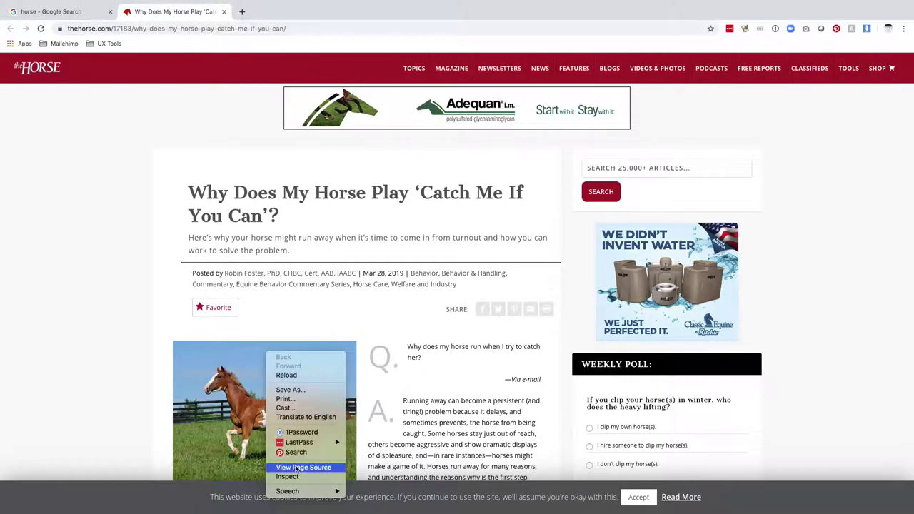
left_click(213, 412)
scroll(214, 400, "down", 2)
double_click(378, 355)
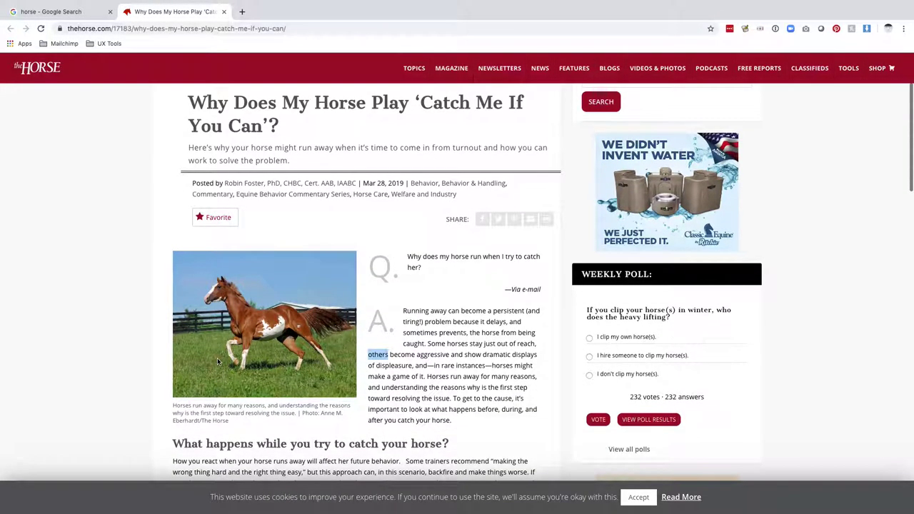
right_click(218, 360)
left_click(200, 350)
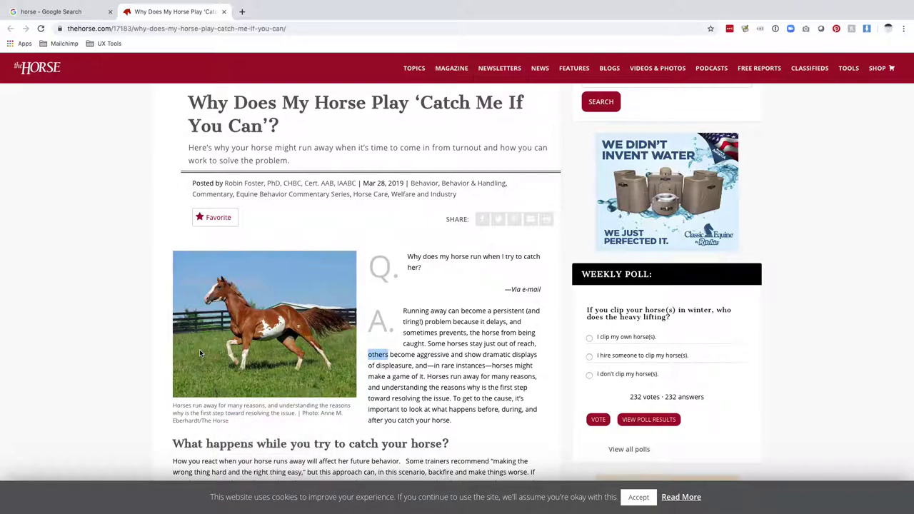
key("super+w")
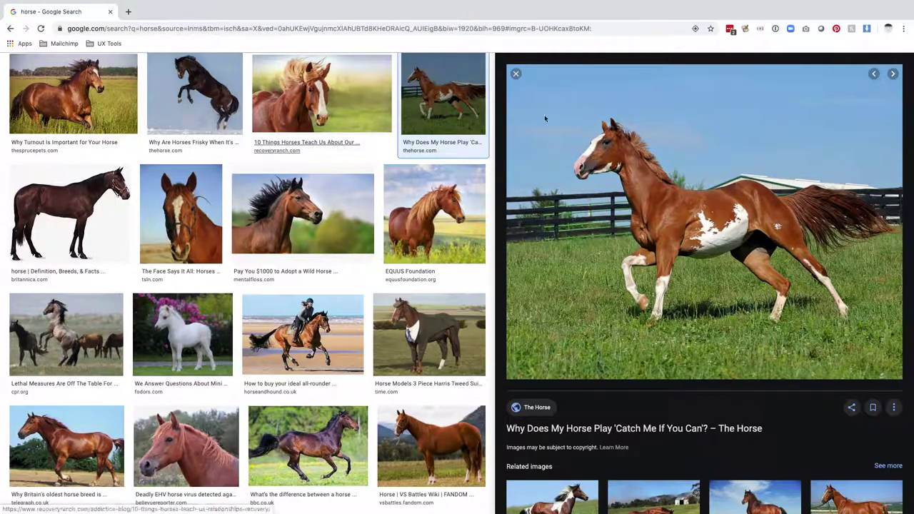
Save the running horse photo from the Google Images preview to the Desktop as the JPEG paint-horse-running-in-field.
right_click(702, 155)
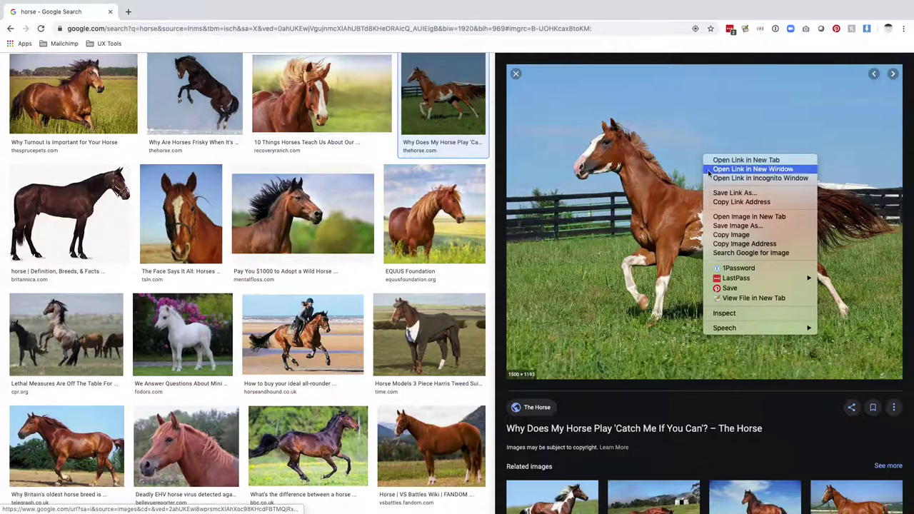
left_click(723, 226)
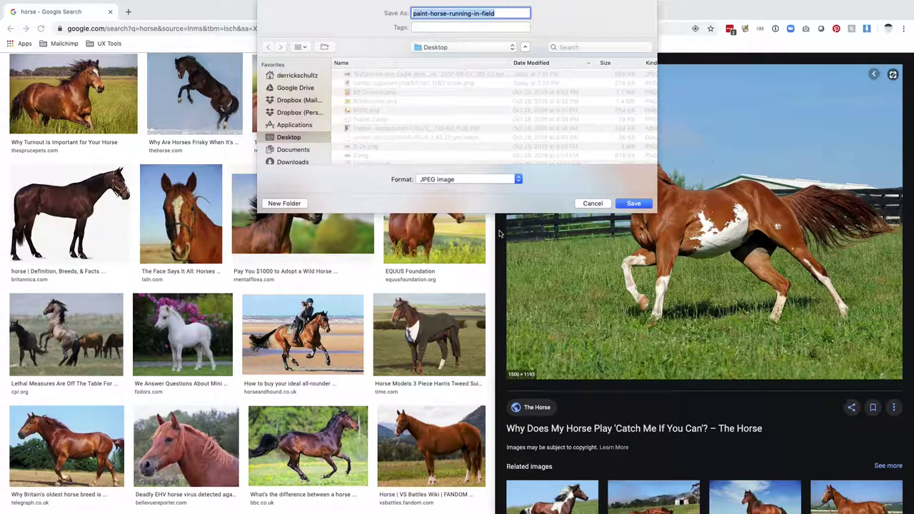
key("Return")
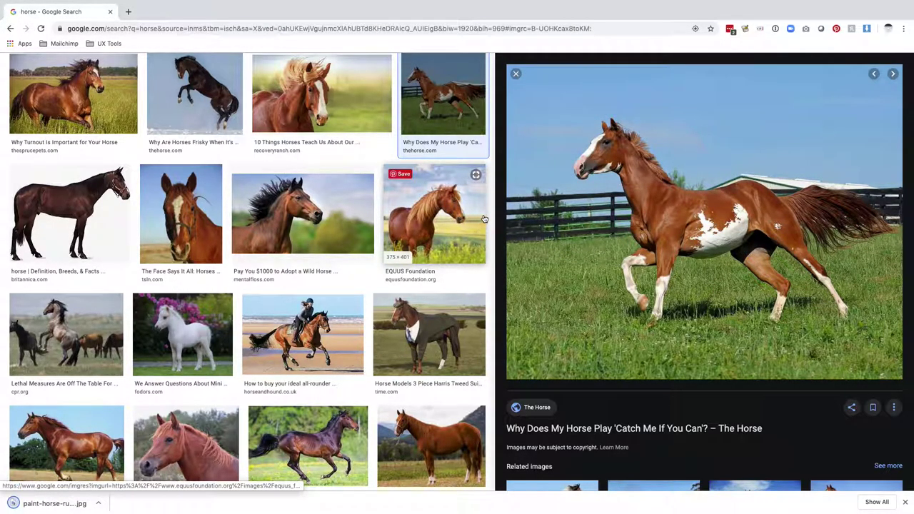
Switch to Runway and load paint-horse-running-in-field.jpg from the Desktop as CycleGAN's file input, keeping it despite its large dimensions.
key("super+Tab")
left_click(376, 184)
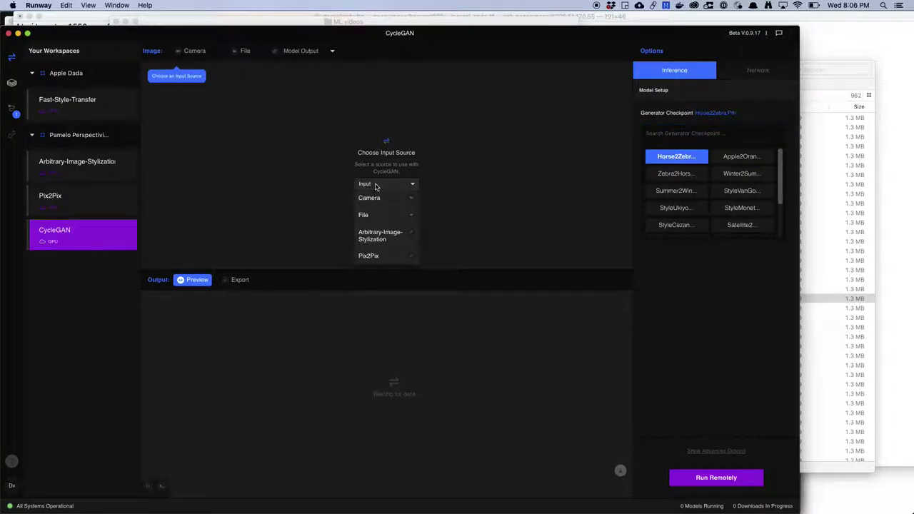
left_click(375, 214)
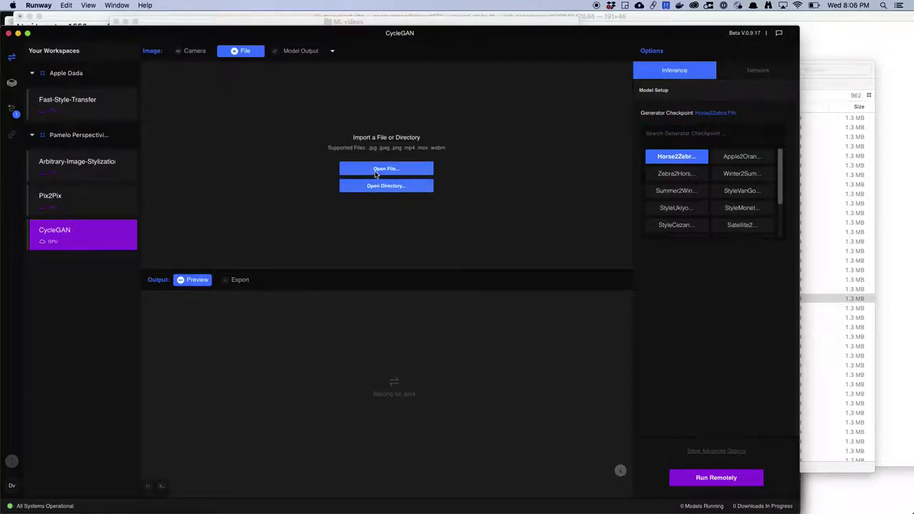
left_click(376, 173)
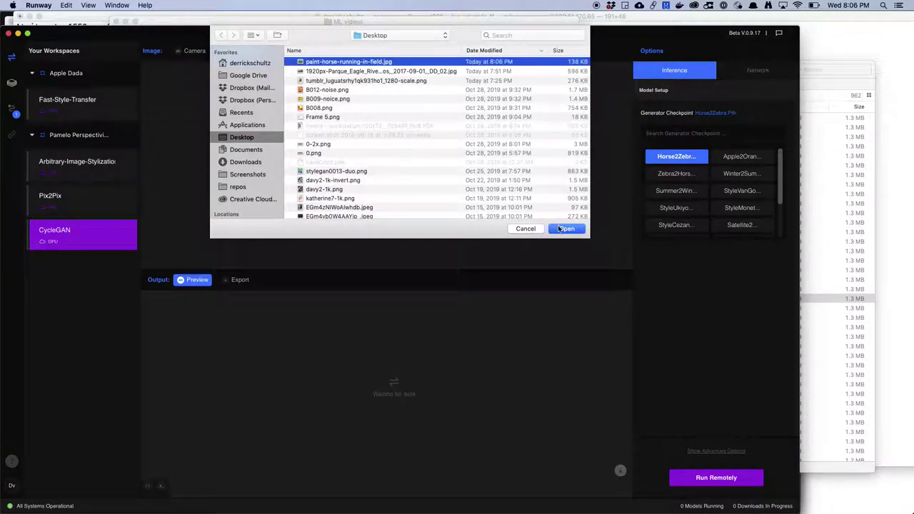
left_click(563, 228)
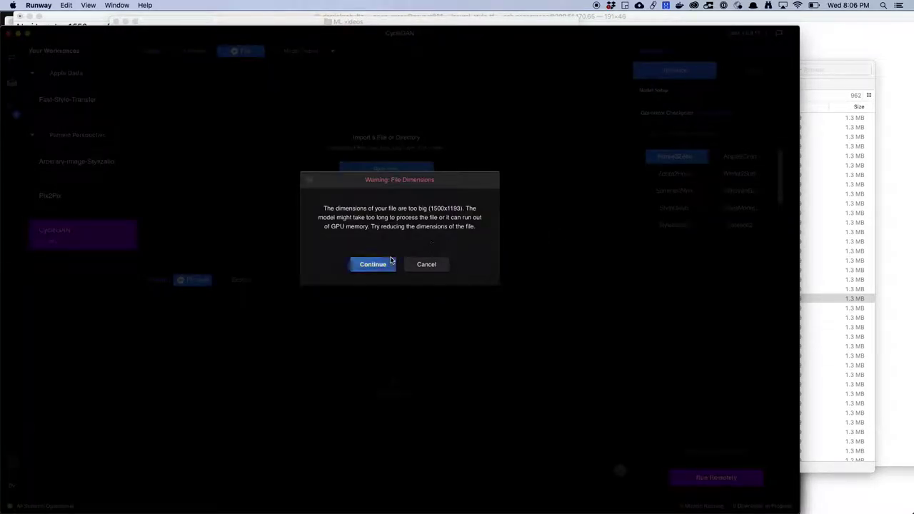
left_click(373, 265)
Reduce the input image width to 521 and run the Horse2Zebra checkpoint remotely.
left_click(769, 279)
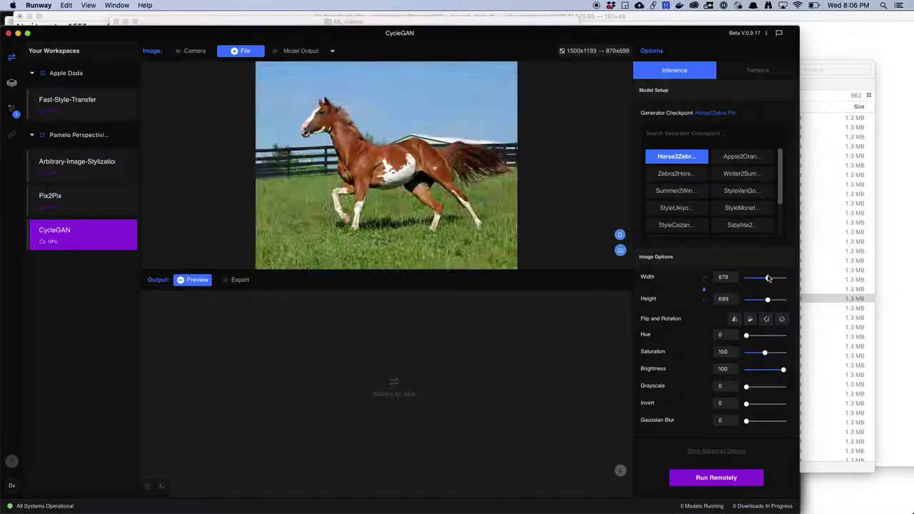
left_click_drag(769, 279, 760, 279)
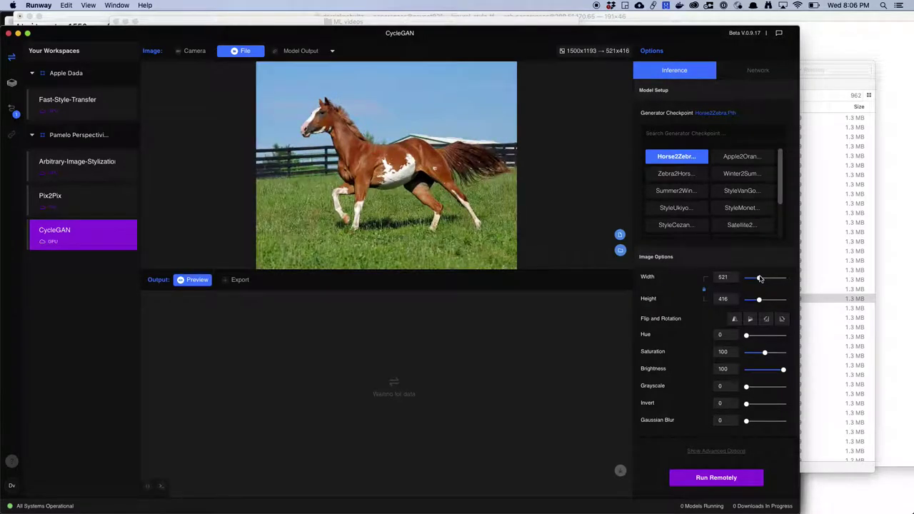
left_click(716, 477)
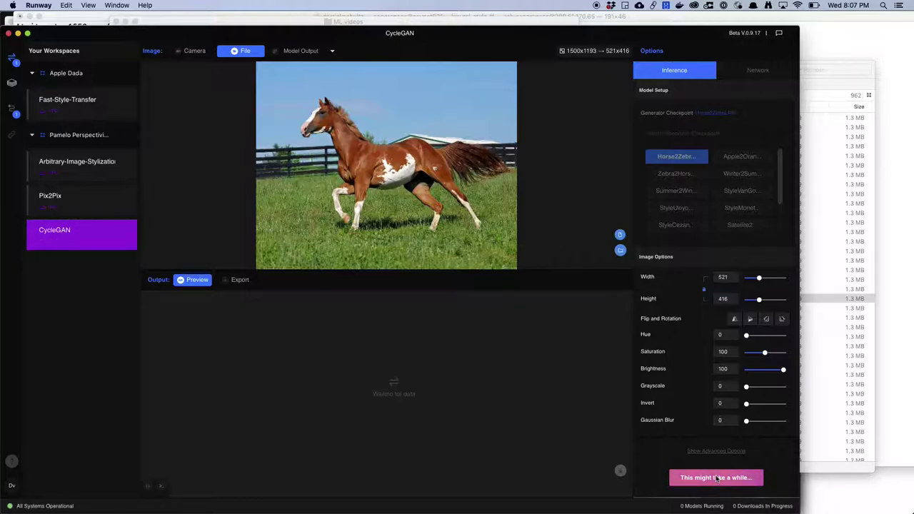
Switch to the Chrome window with the Paperspace console and shut down the machine named Bug.
key("super+Tab")
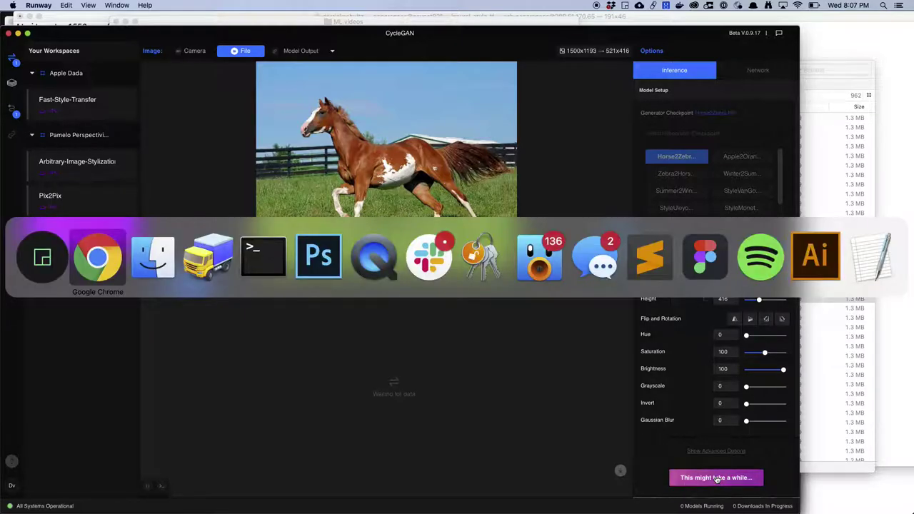
key("super+grave")
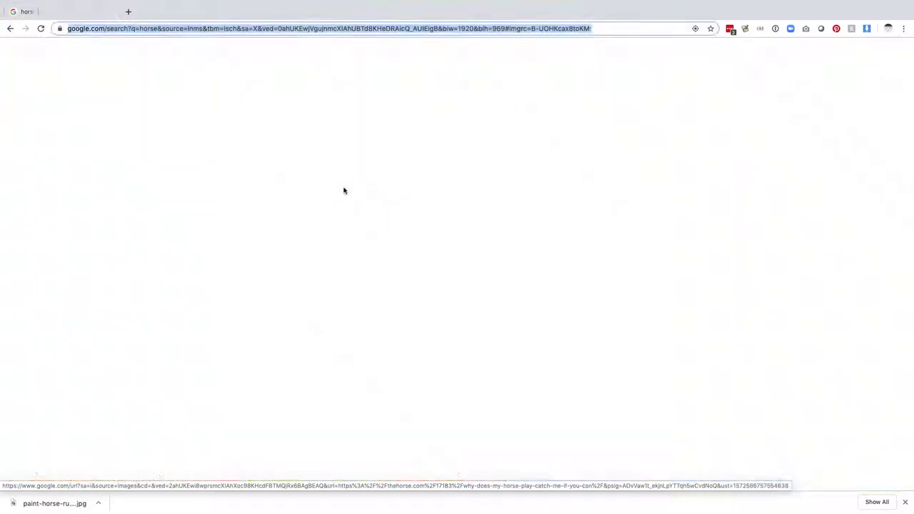
left_click(398, 12)
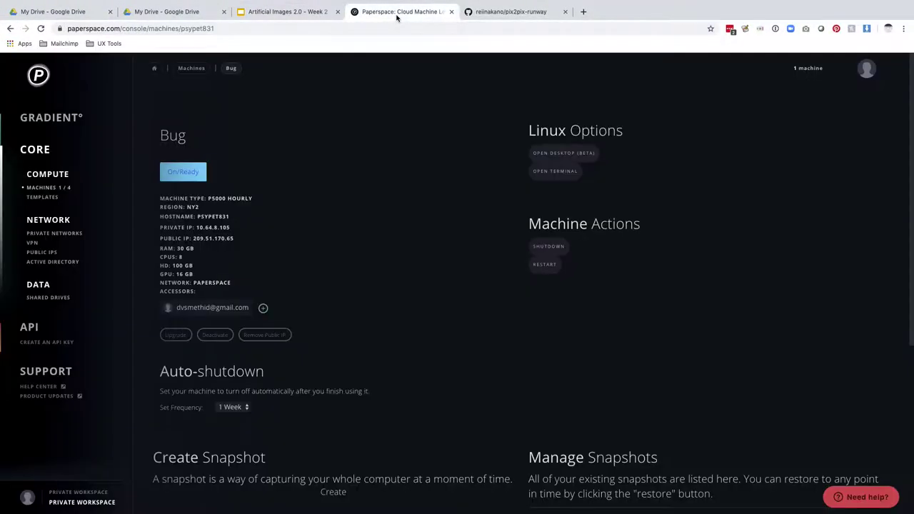
left_click(548, 245)
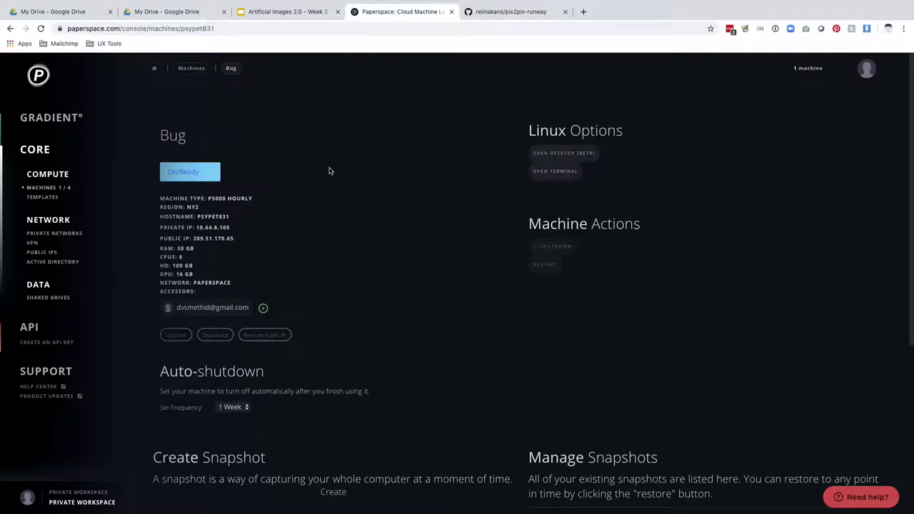
Switch back to Runway, preview the 1920px-Parque_Eagle_Rive landscape photo on the Desktop, and load it as CycleGAN's input.
key("super+Tab")
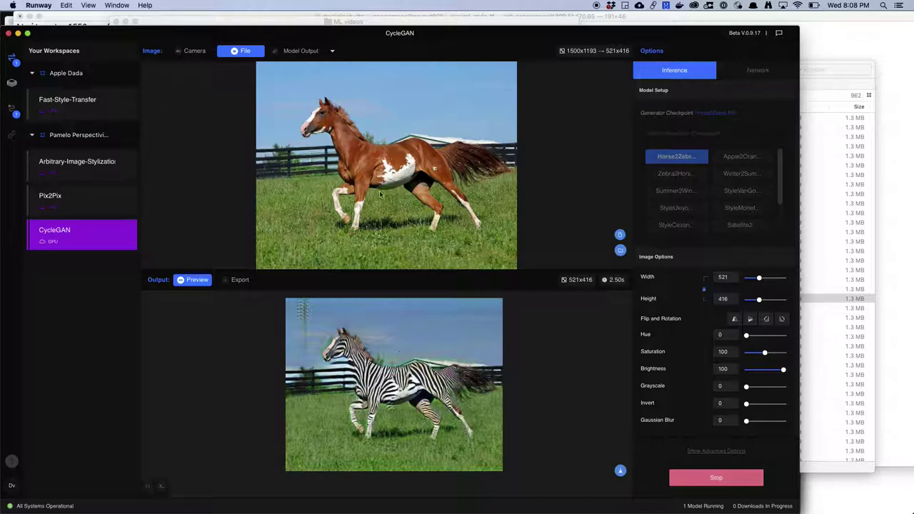
left_click(620, 238)
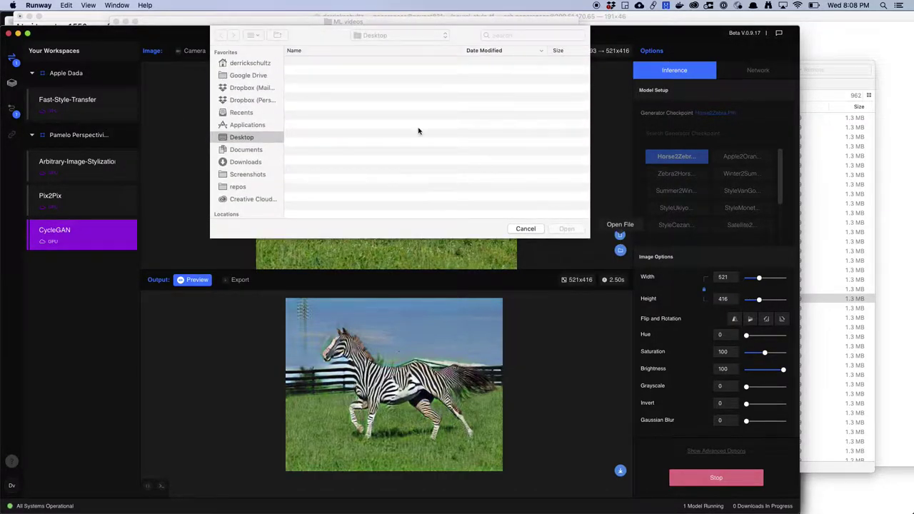
left_click(342, 80)
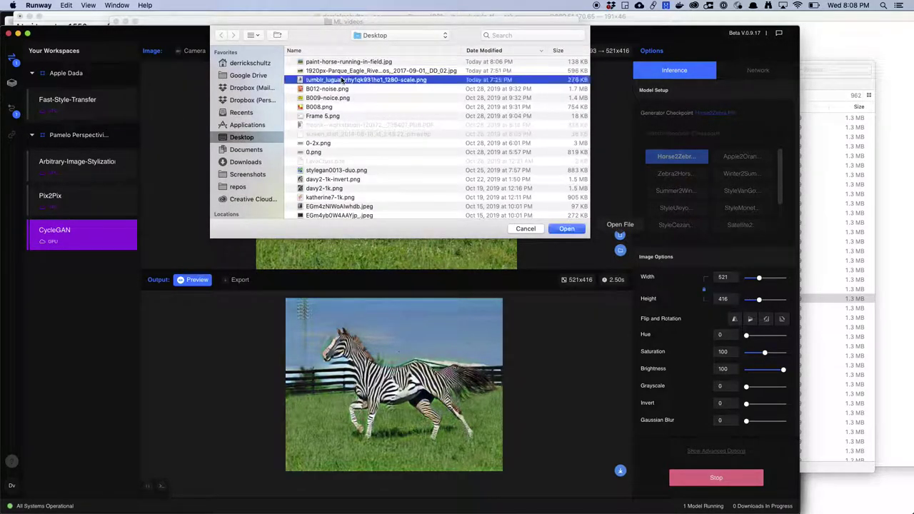
left_click(341, 62)
left_click(337, 71)
key("space")
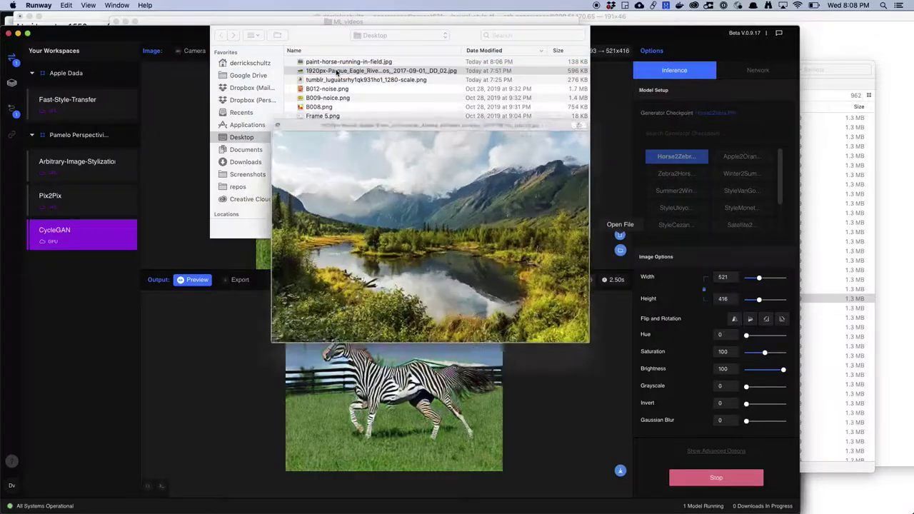
key("space")
left_click(578, 228)
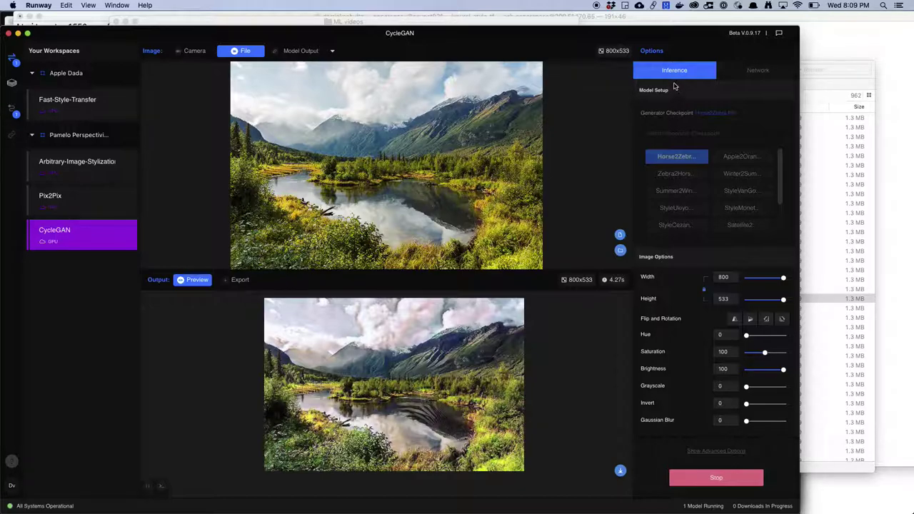
Stop the running model, select the Summer2Winter generator checkpoint, and run it remotely on the landscape photo.
left_click(698, 479)
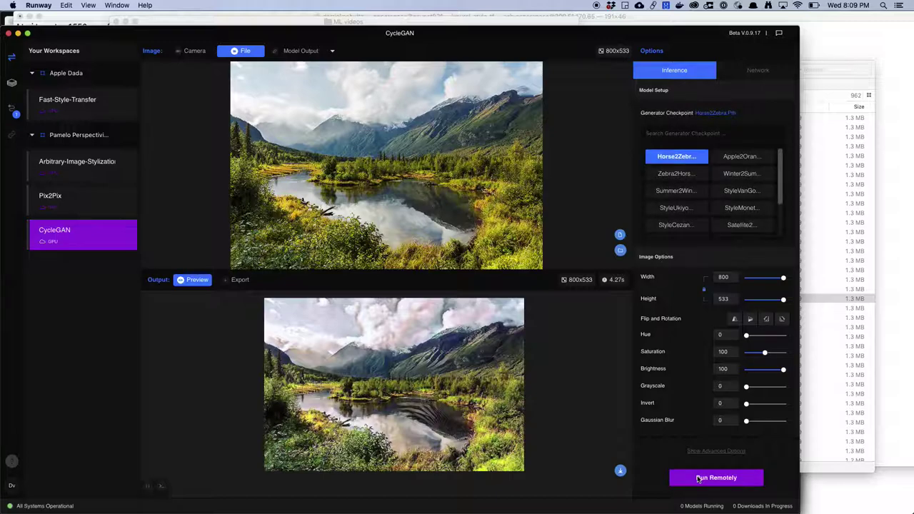
left_click(678, 191)
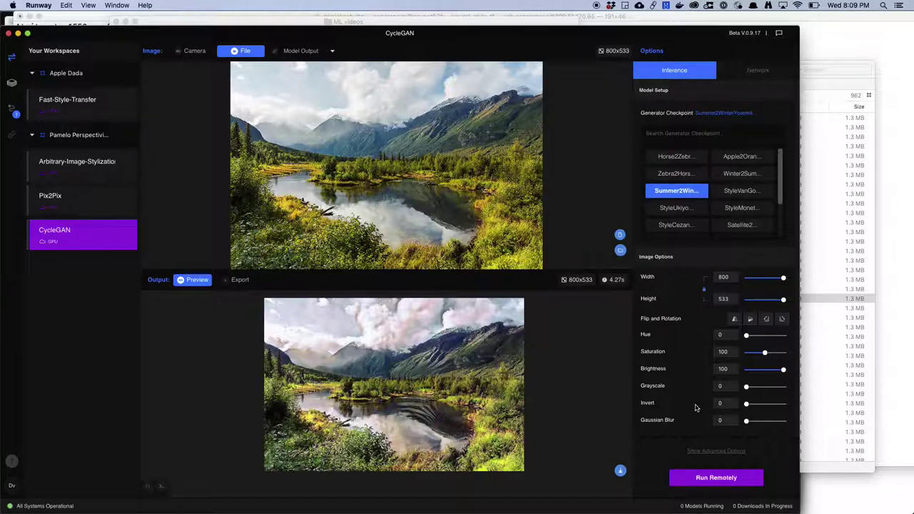
left_click(702, 478)
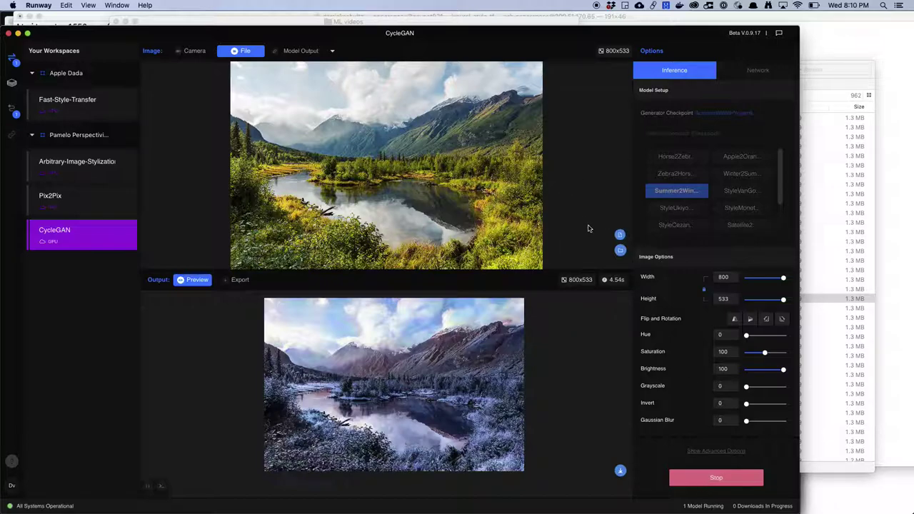
Load paint-horse-running-in-field.jpg as the input for the Summer2Winter model and reduce its width to 531.
left_click(620, 236)
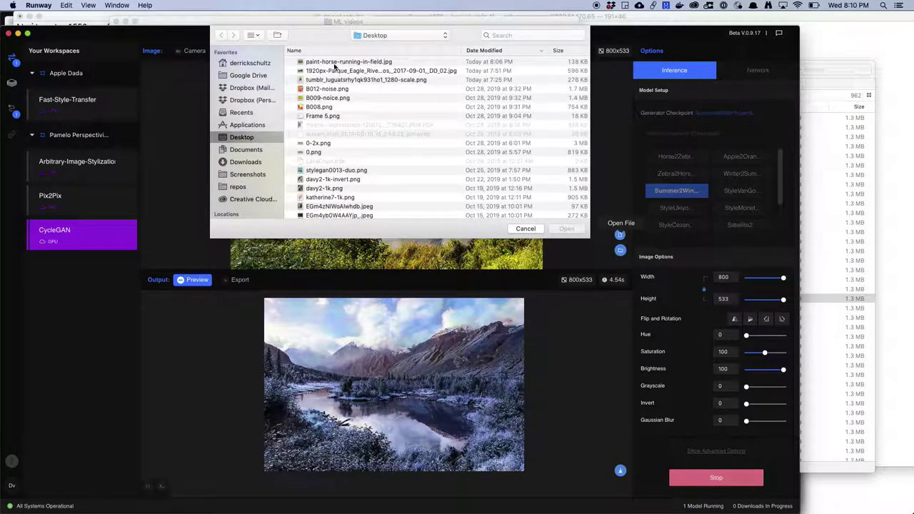
left_click(579, 232)
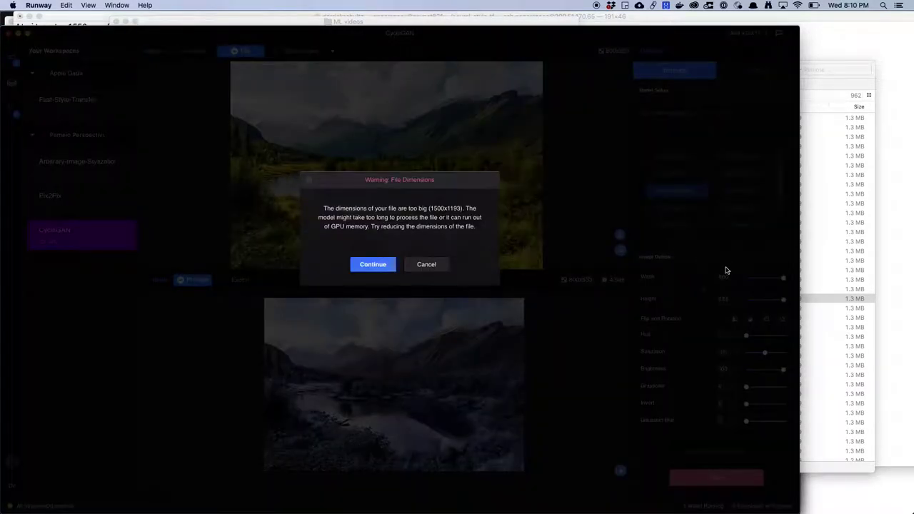
left_click(370, 266)
left_click_drag(783, 278, 760, 282)
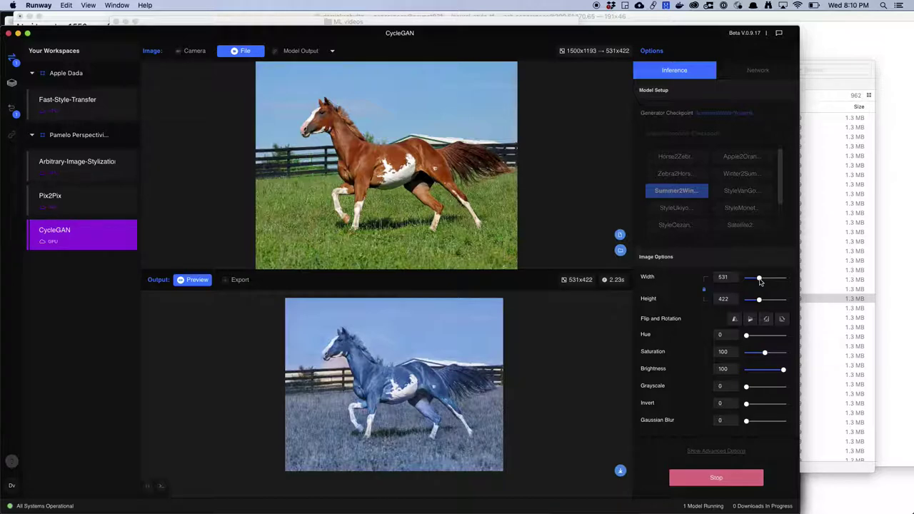
Stop the running CycleGAN model and switch to the Paperspace console in Chrome.
left_click(733, 477)
key("super+Tab")
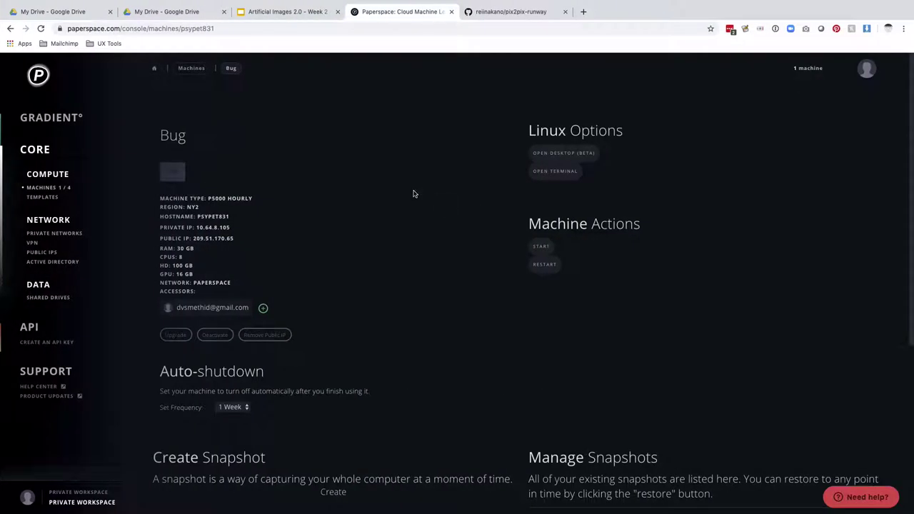
Present the Artificial Images 2.0 - Week 2 slides from the CycleGAN training data slide through the StyleGAN description, playing the StyleGAN video.
left_click(280, 12)
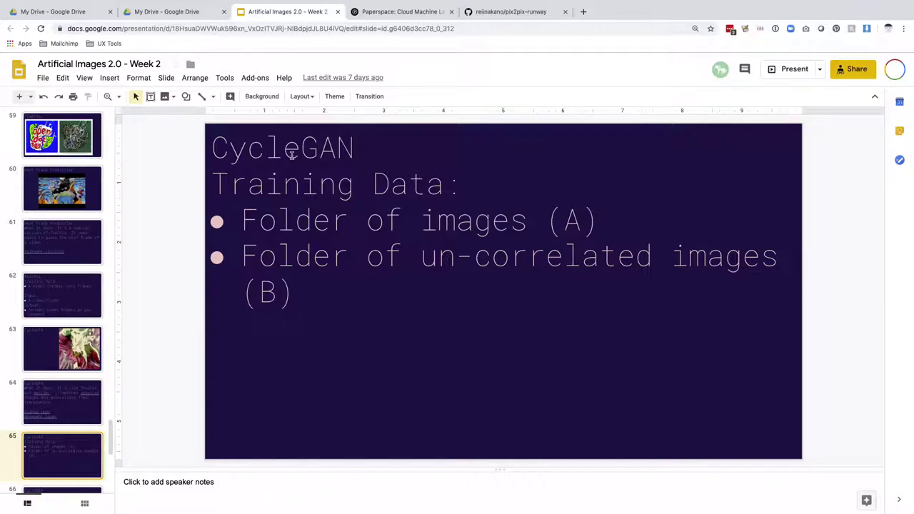
left_click(788, 75)
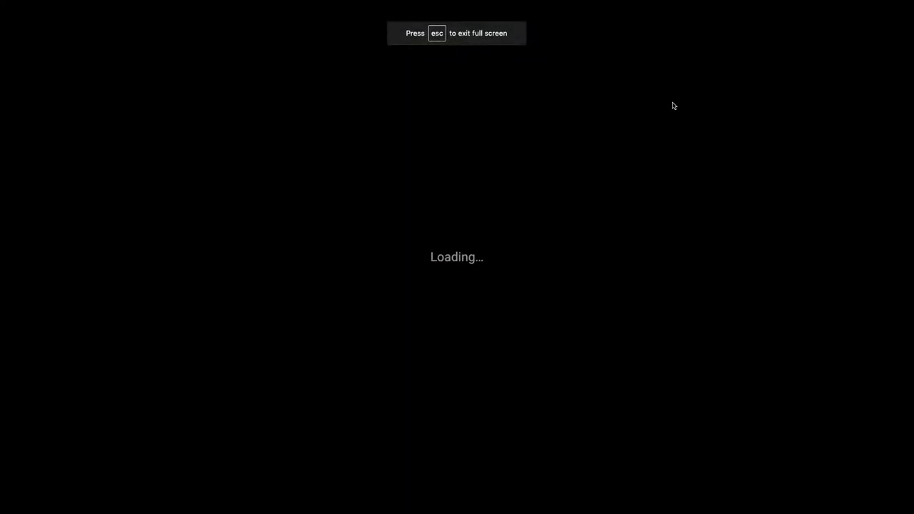
key("Right")
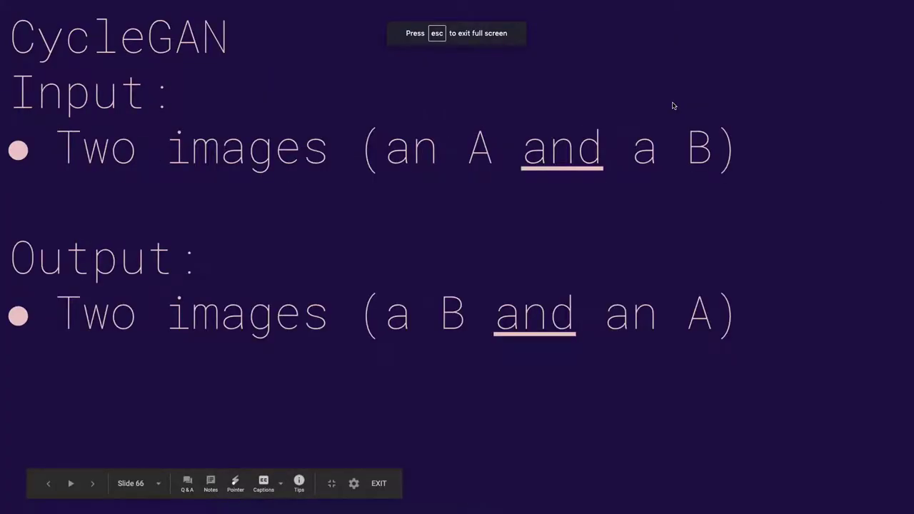
key("Right")
key("Right")
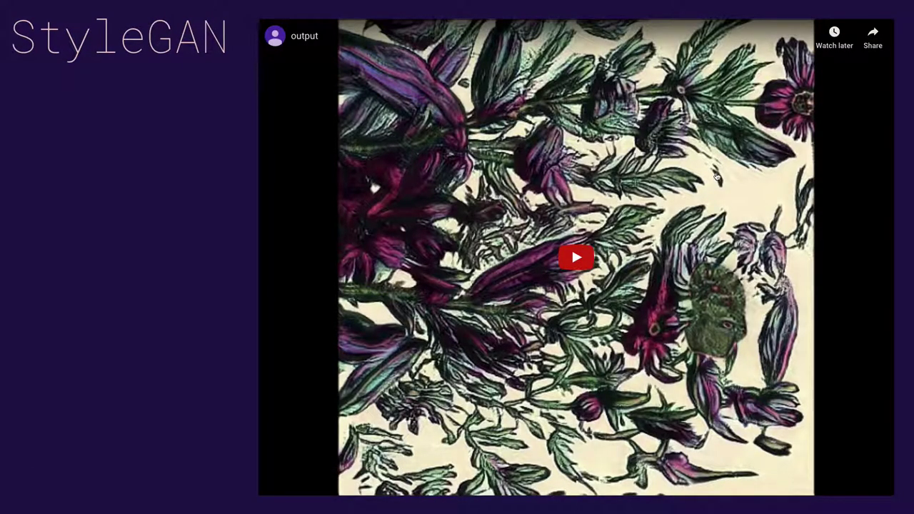
left_click(575, 262)
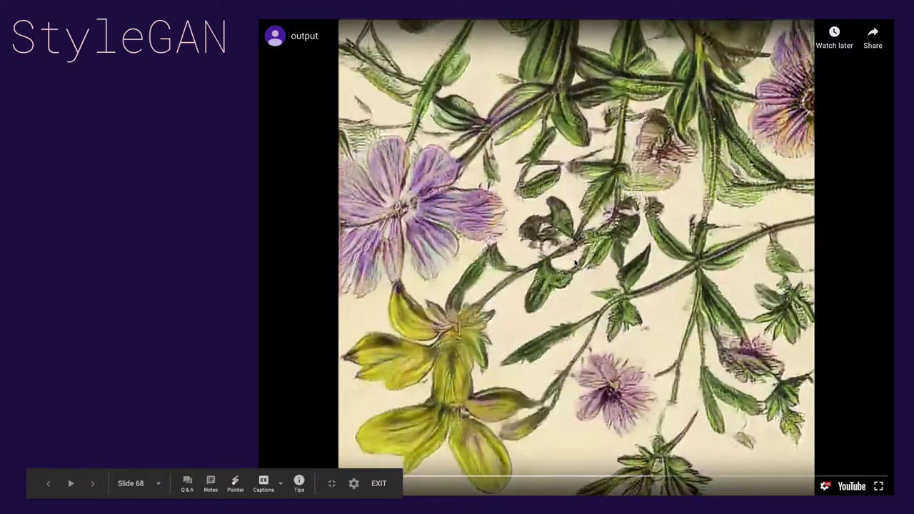
key("Right")
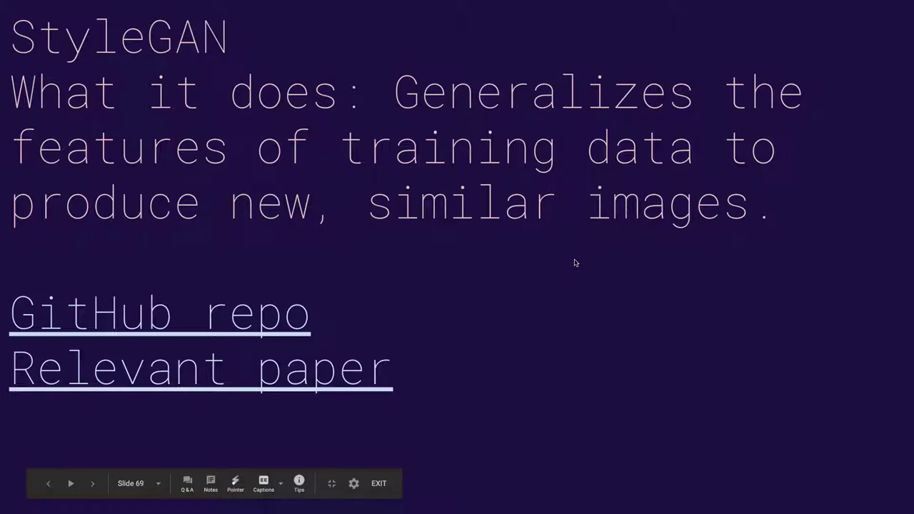
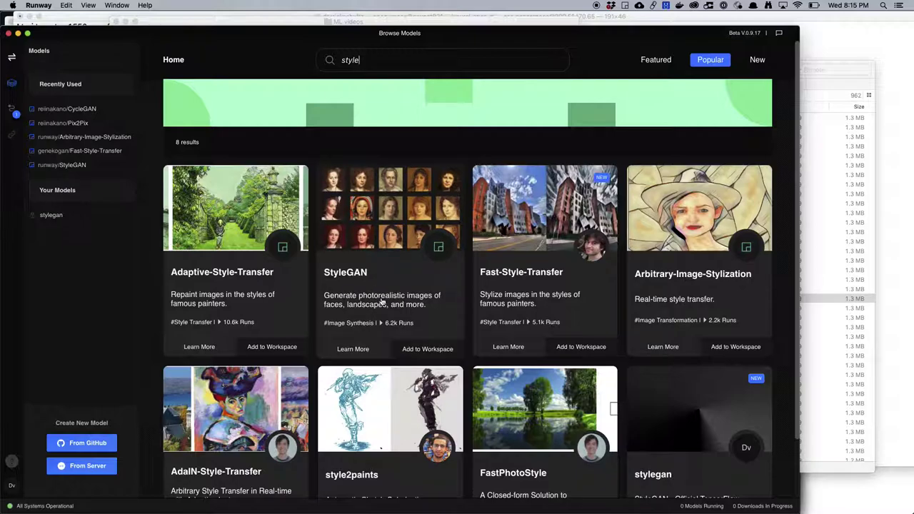
In Runway, add the StyleGAN model to the Pamelo Perspectivism workspace and select the Cats.pkl checkpoint.
left_click(424, 349)
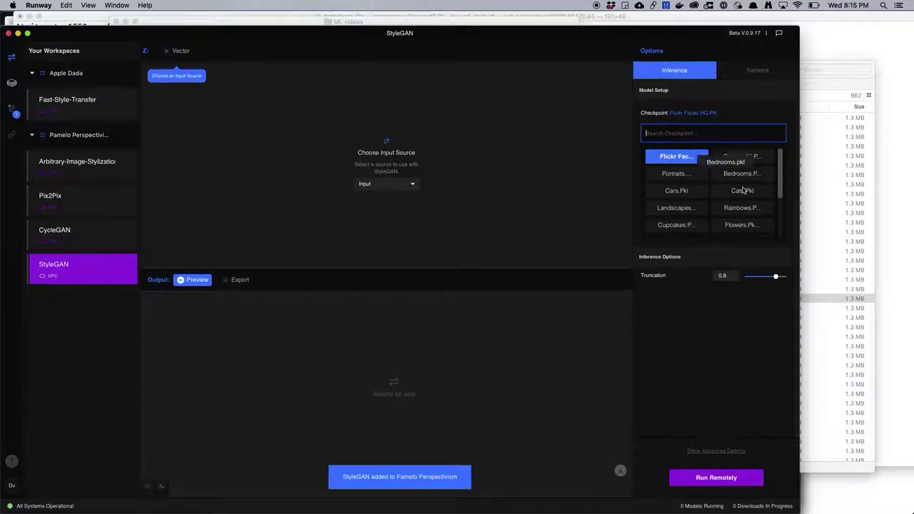
left_click_drag(781, 190, 782, 214)
scroll(781, 214, "down", 2)
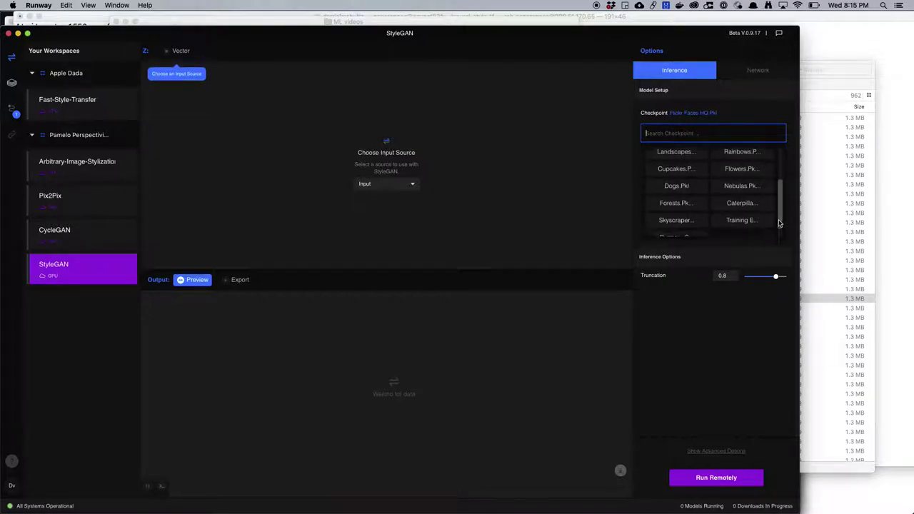
scroll(777, 206, "up", 3)
scroll(777, 206, "up", 2)
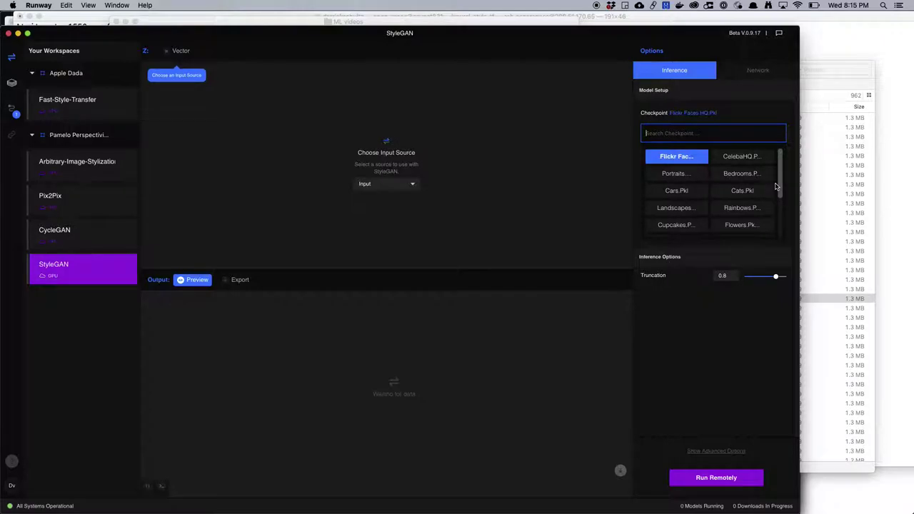
left_click(730, 192)
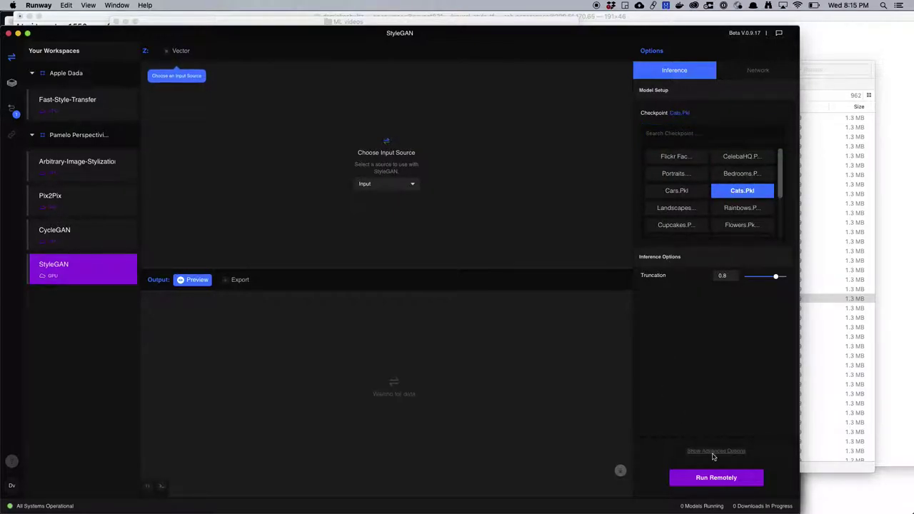
Run StyleGAN remotely and choose Vector as its input source.
left_click(712, 477)
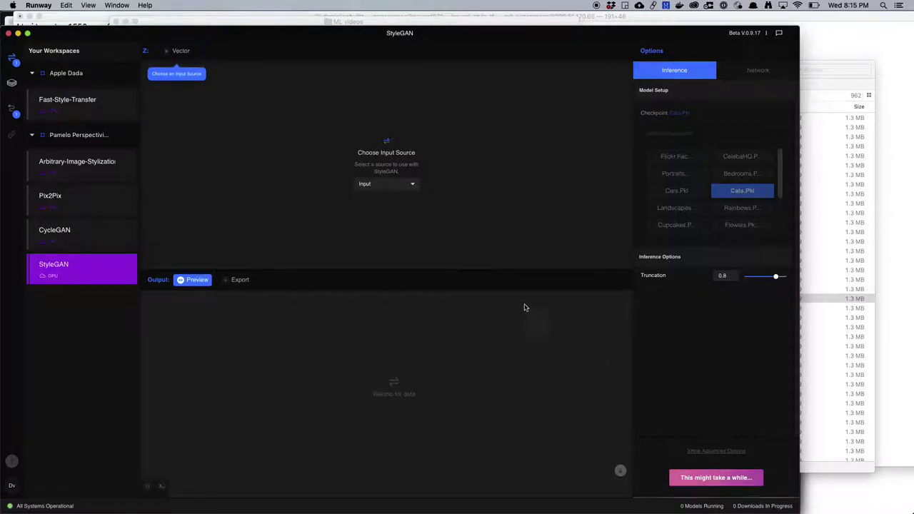
left_click(413, 183)
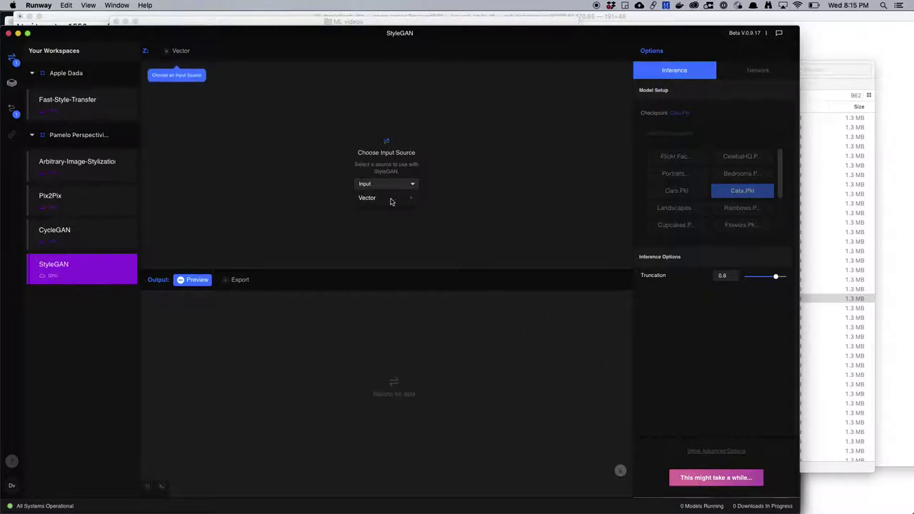
left_click(391, 200)
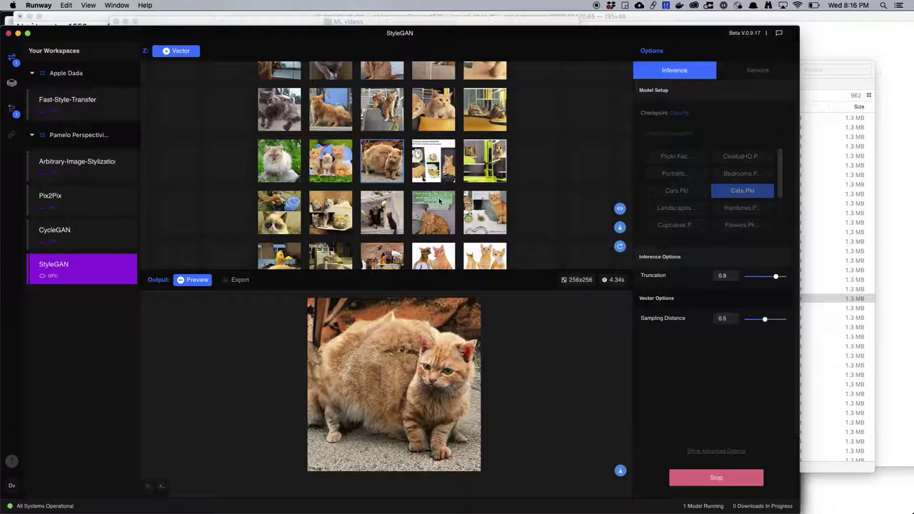
Explore the grid of generated cats, previewing the cat on the yellow box and the orange cat sitting against a white wall.
left_click(450, 100)
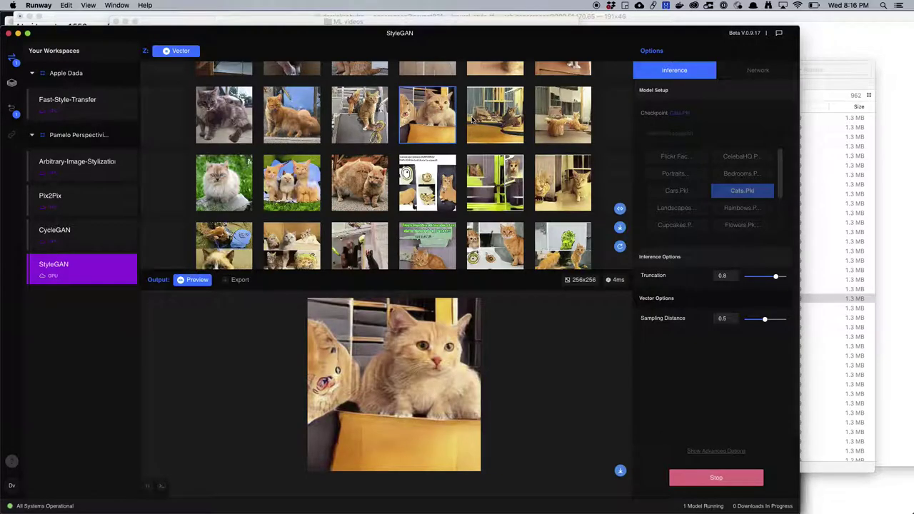
left_click_drag(473, 120, 394, 124)
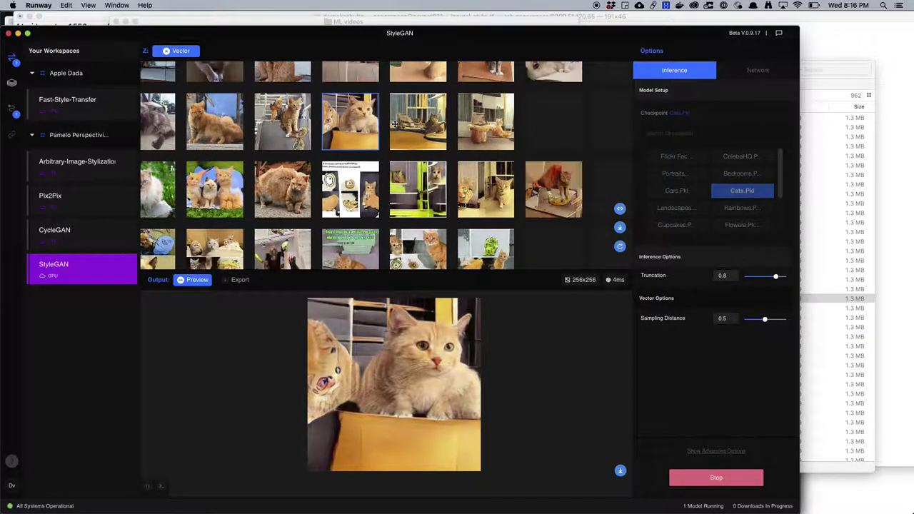
left_click_drag(476, 128, 327, 210)
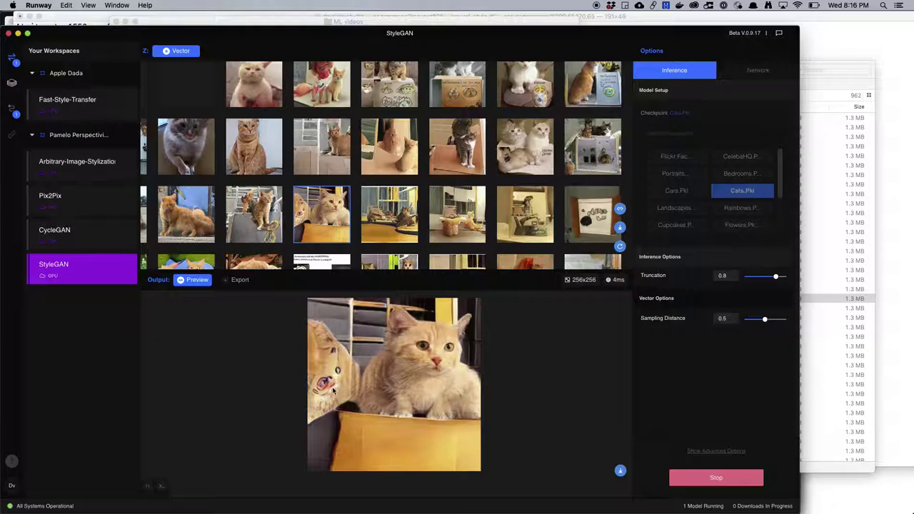
scroll(341, 200, "up", 2)
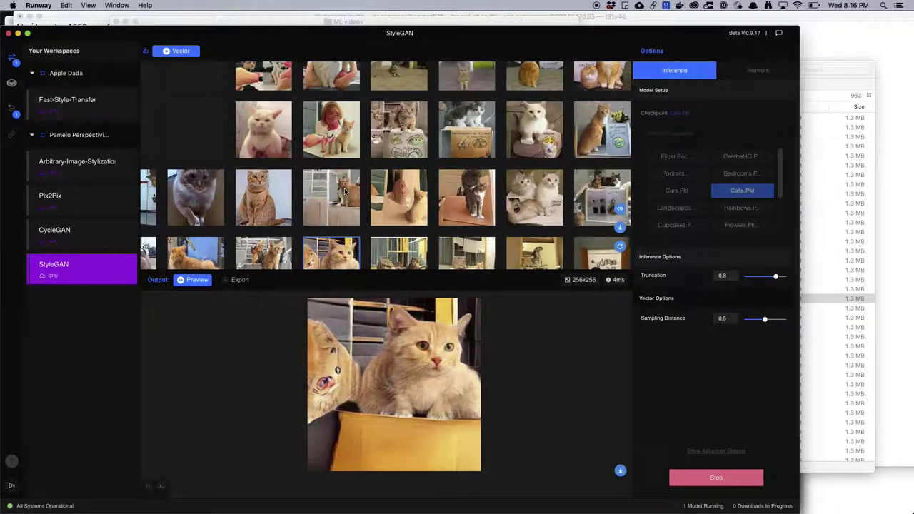
scroll(345, 191, "up", 3)
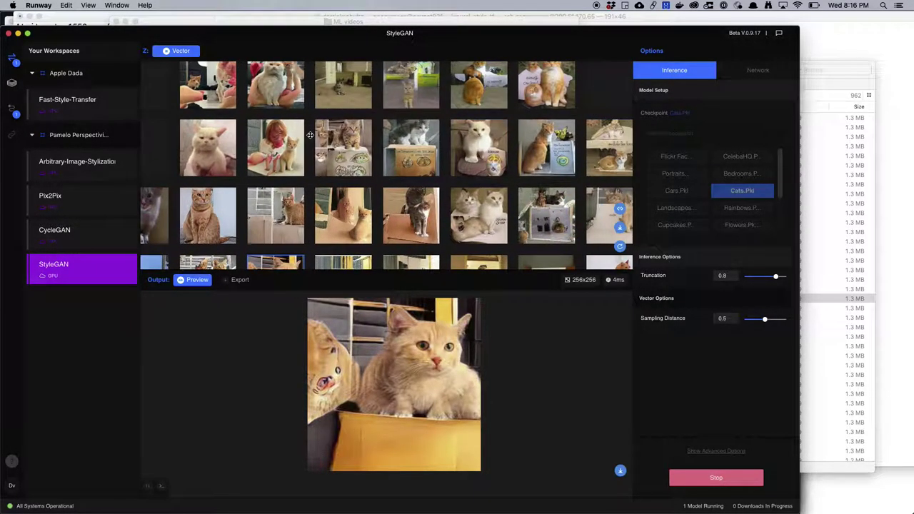
scroll(341, 123, "down", 3)
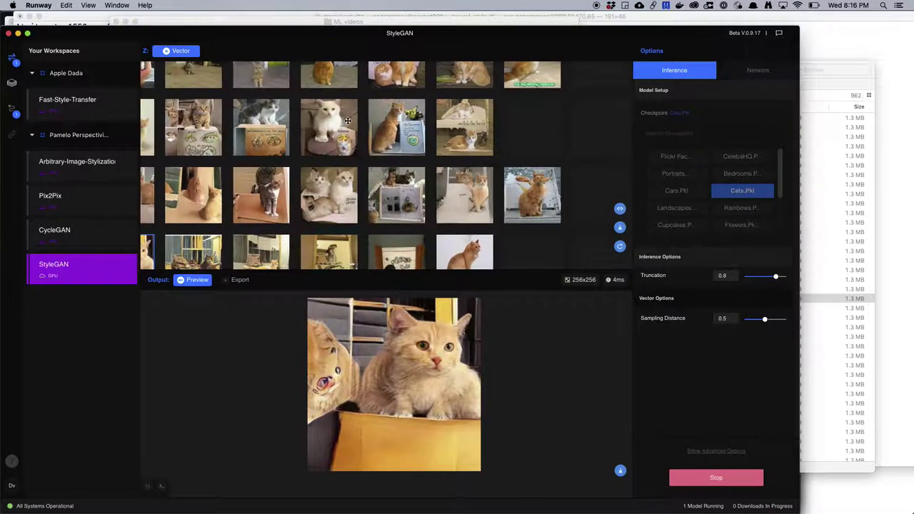
left_click_drag(450, 130, 385, 127)
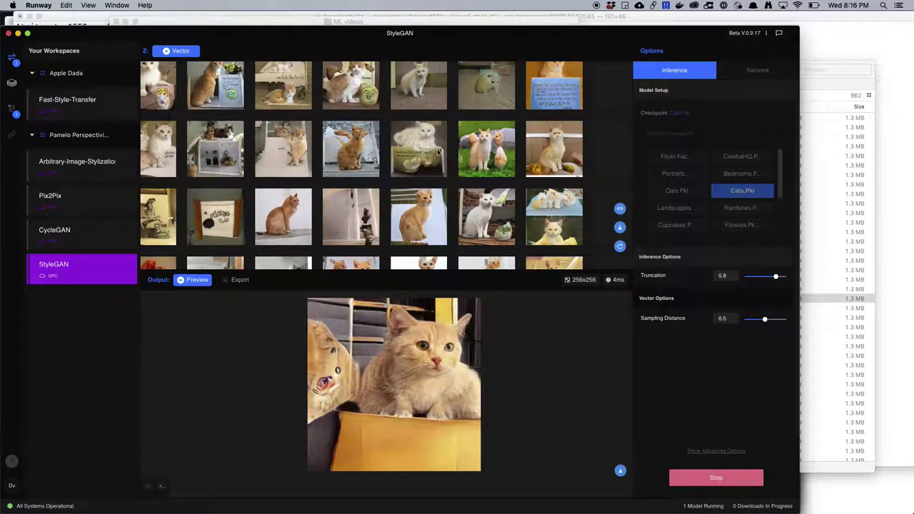
left_click_drag(361, 190, 400, 159)
left_click(308, 190)
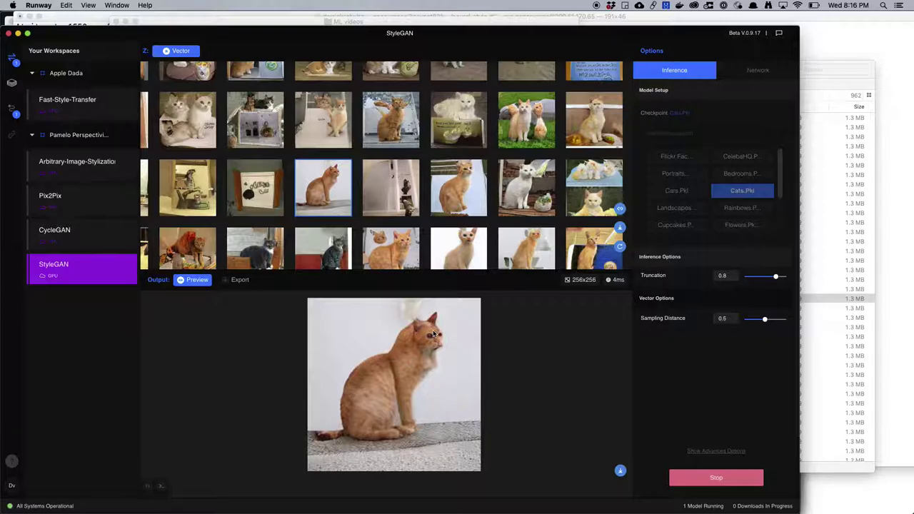
Generate a fresh random grid of cats and reduce the sampling distance to 0.148, then to 0.072.
left_click(620, 246)
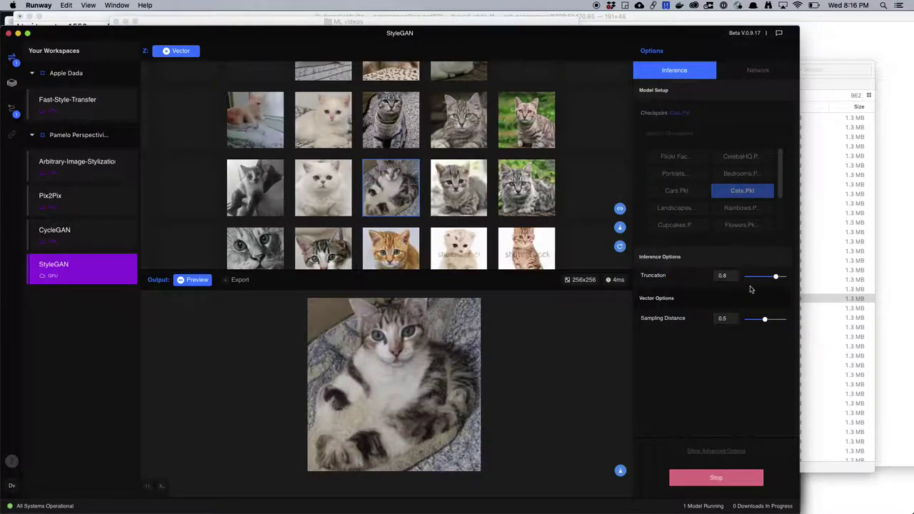
left_click(752, 319)
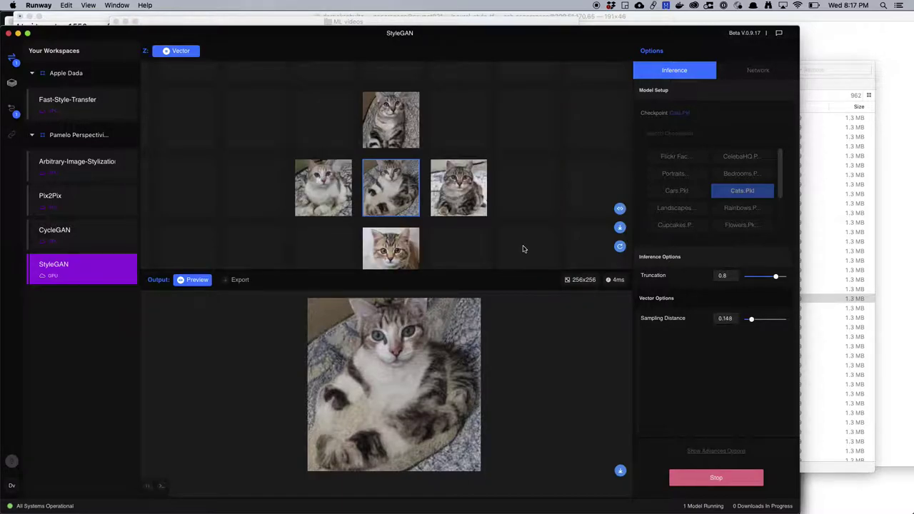
left_click(749, 321)
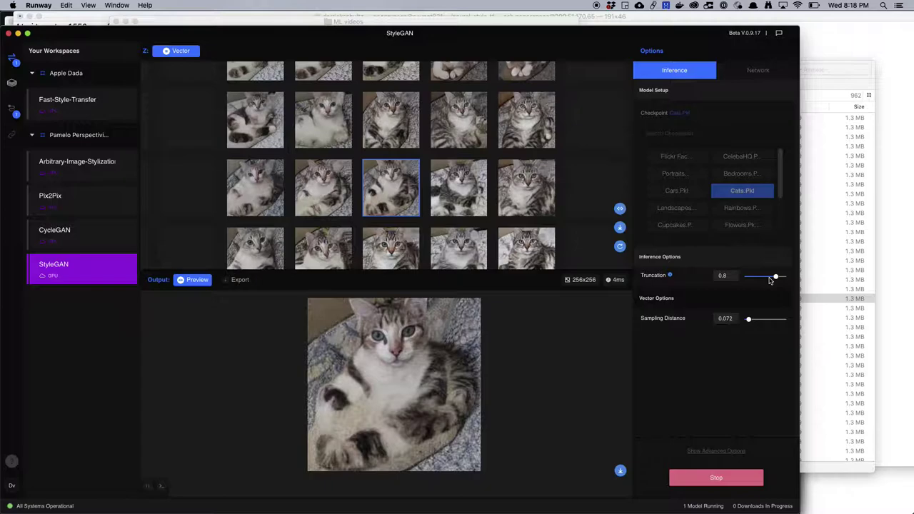
Set the truncation to 0.56 and then to 1, and preview the grey-and-white cat at the right end of an upper grid row.
left_click_drag(770, 281, 768, 281)
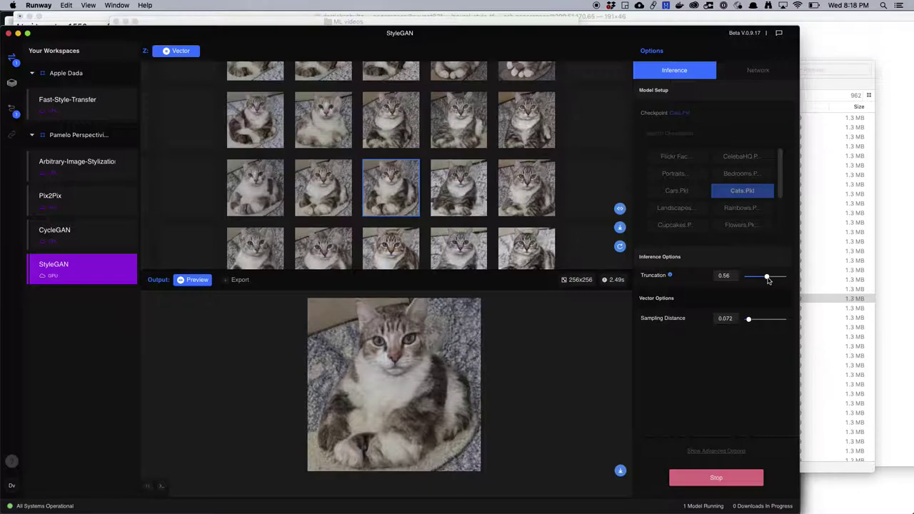
left_click_drag(768, 280, 792, 280)
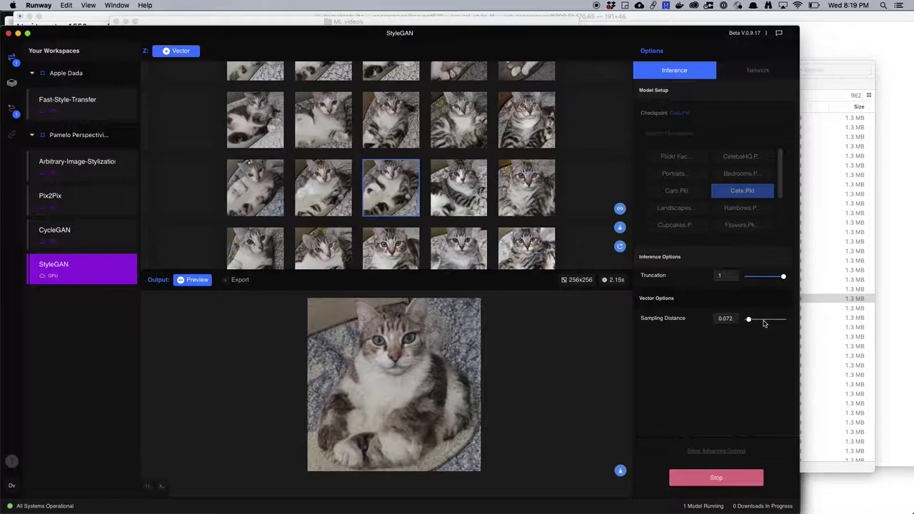
left_click_drag(578, 209, 583, 264)
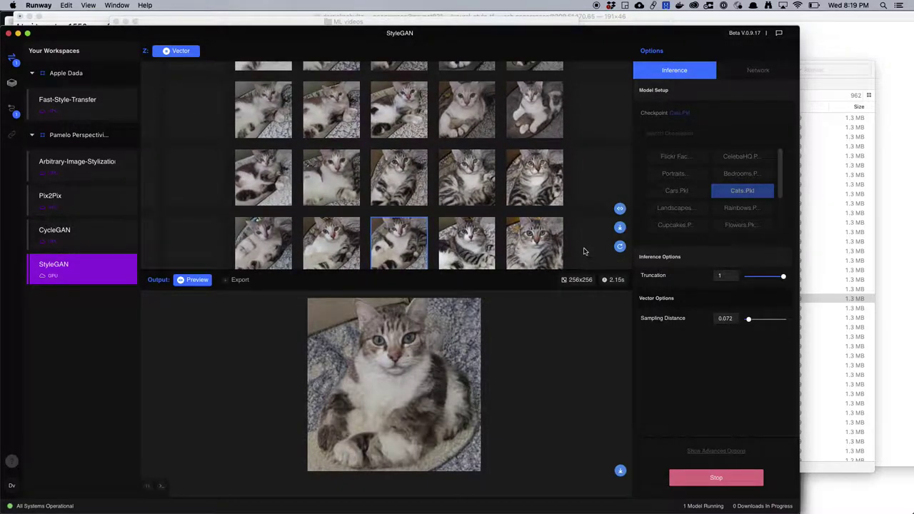
left_click(539, 122)
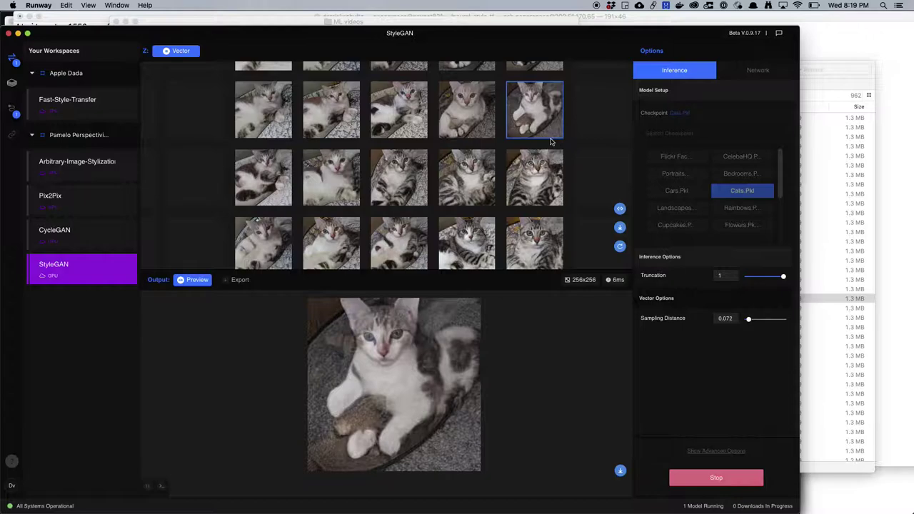
Raise the sampling distance to 0.419 and preview the cat lying on the patterned couch.
left_click(763, 320)
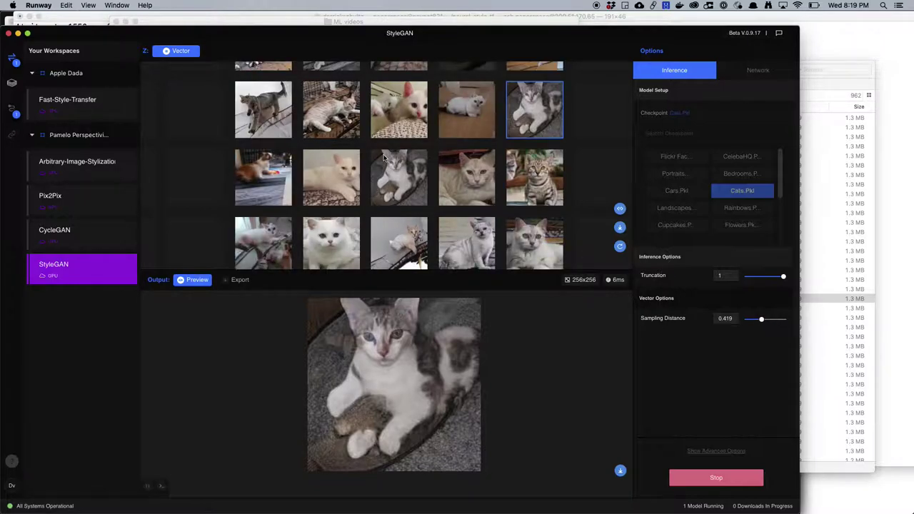
left_click(329, 121)
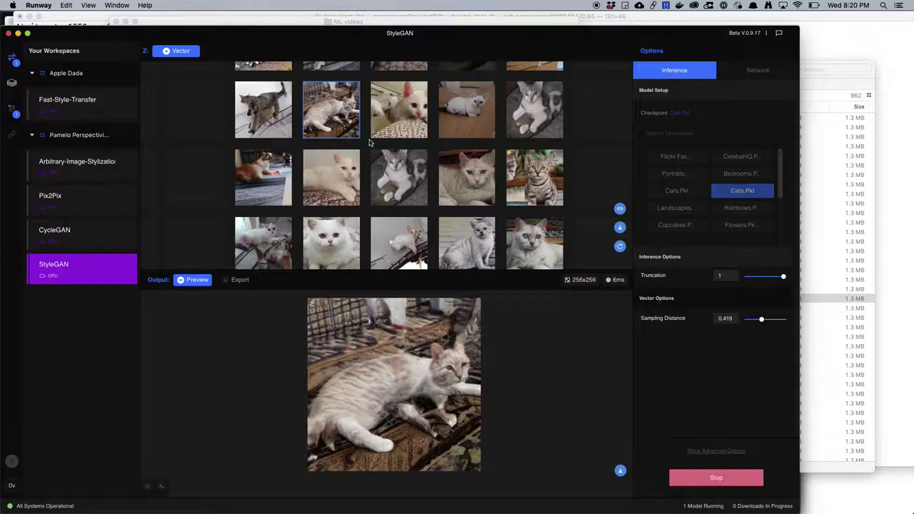
Stop the running StyleGAN model and switch to the Week 2 slides in Chrome to look over the slides around StyleGAN.
left_click(730, 483)
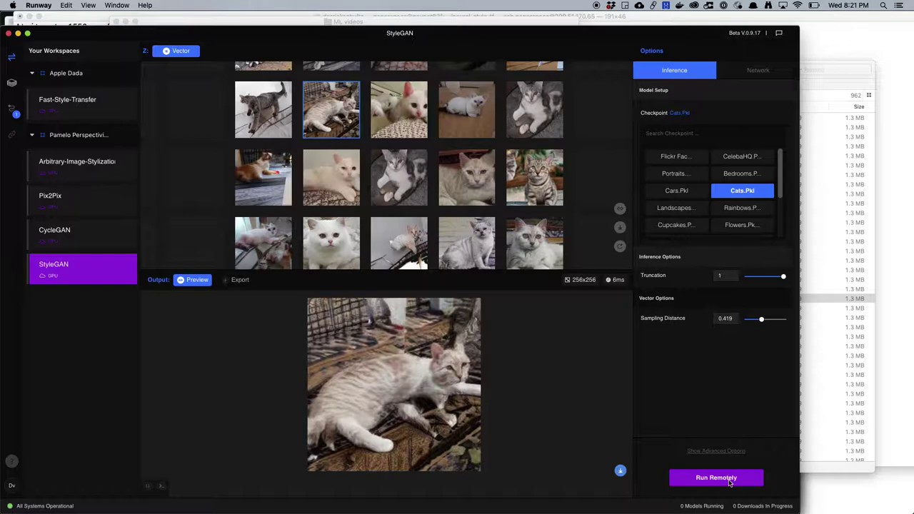
key("super+Tab")
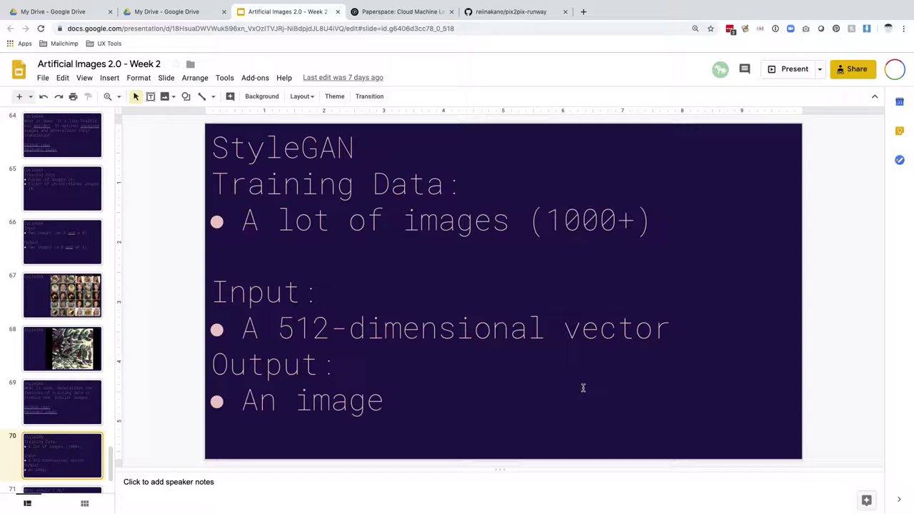
scroll(62, 376, "down", 3)
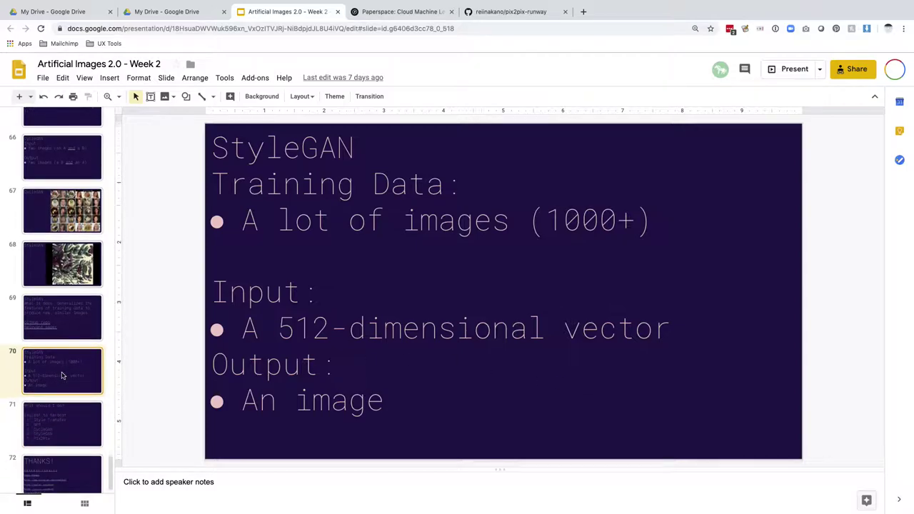
scroll(62, 373, "up", 3)
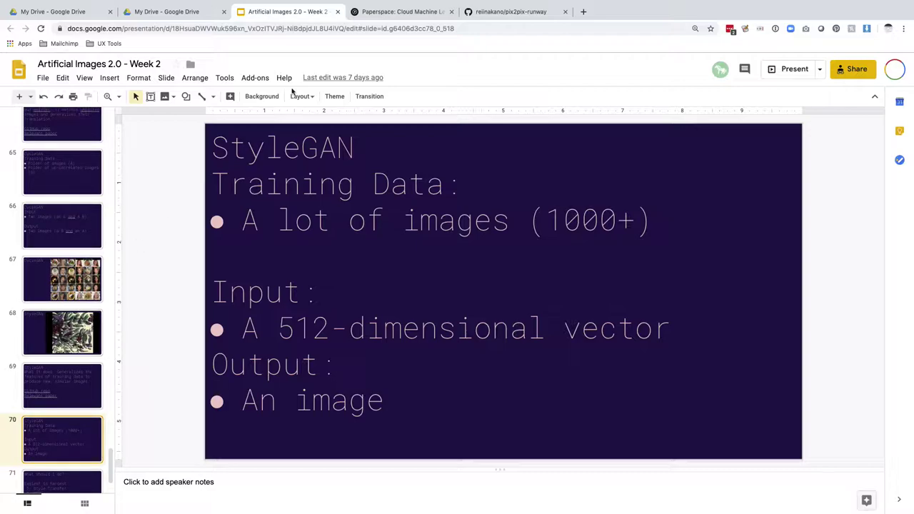
Open YouTube in a new browser tab and bring up the full list of videos uploaded to the signed-in channel.
key("super+t")
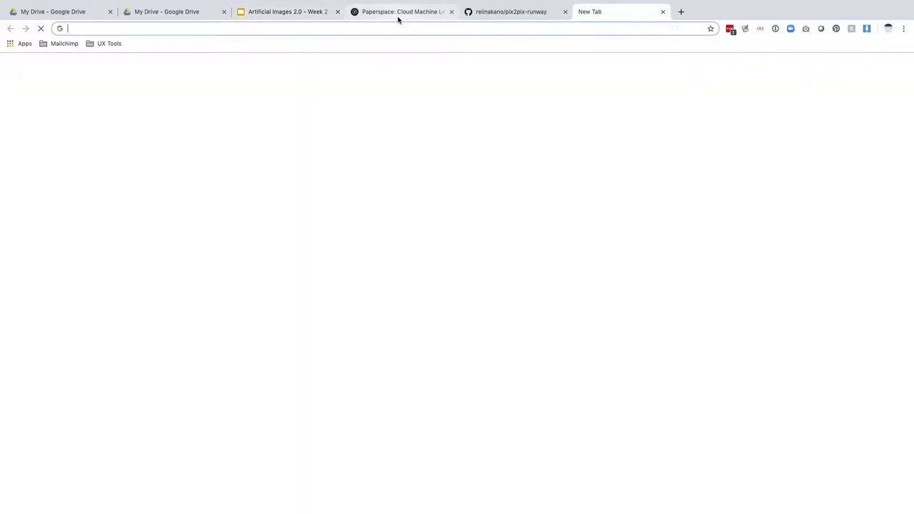
type("youtub")
key("Return")
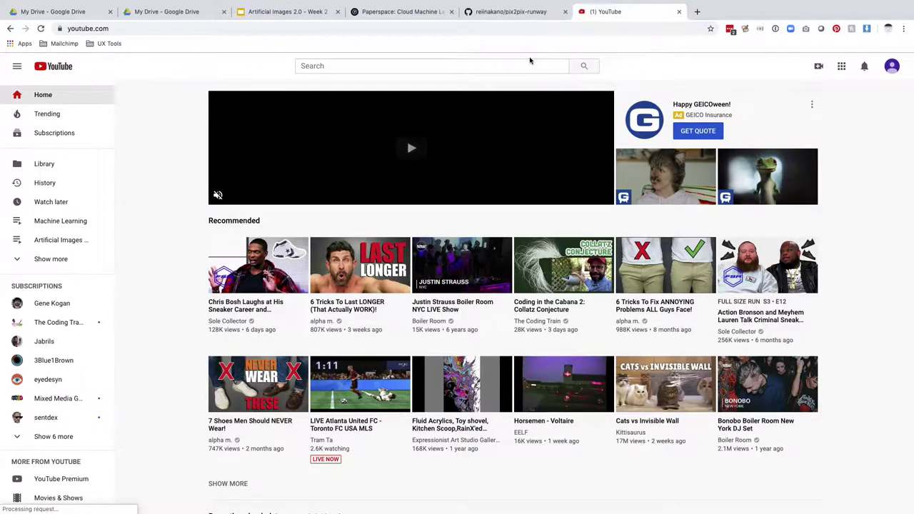
left_click(893, 66)
left_click(831, 128)
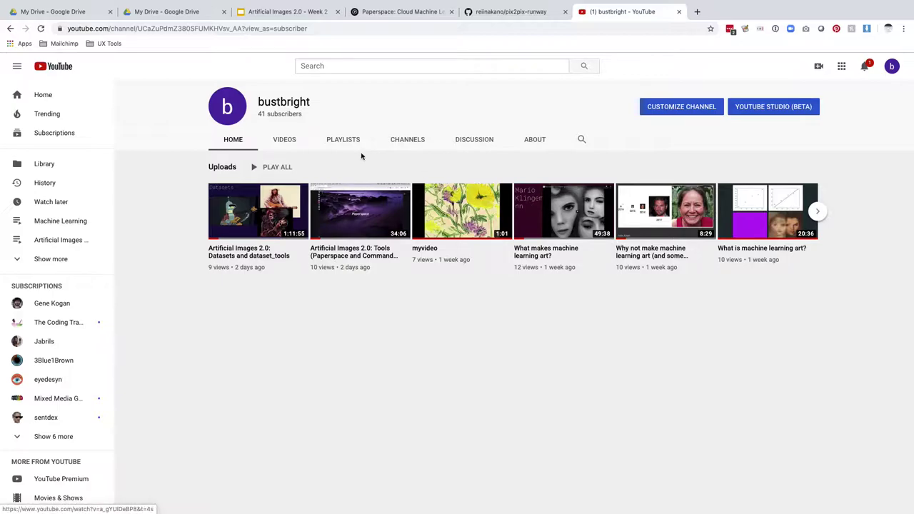
left_click(288, 140)
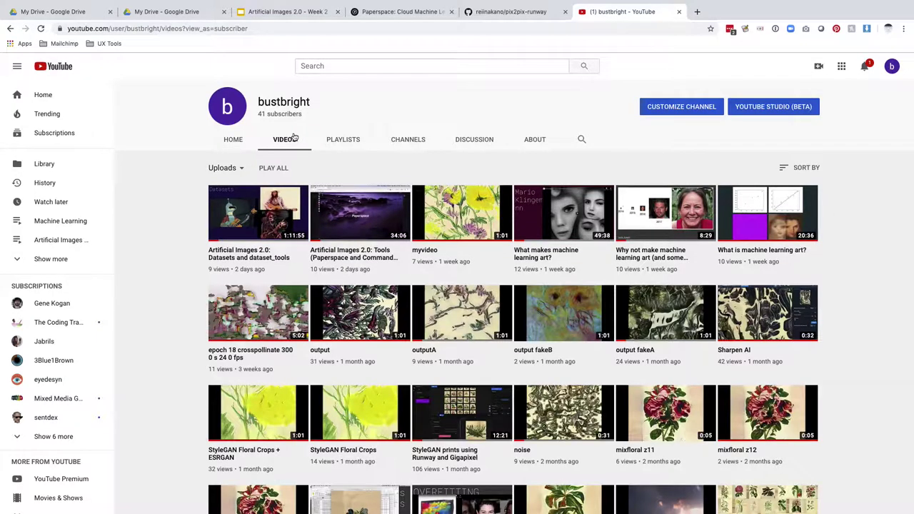
Find the "overfitting example" video among the channel's uploads, replay it from the start and pause it near the end.
scroll(348, 244, "down", 3)
scroll(348, 245, "down", 4)
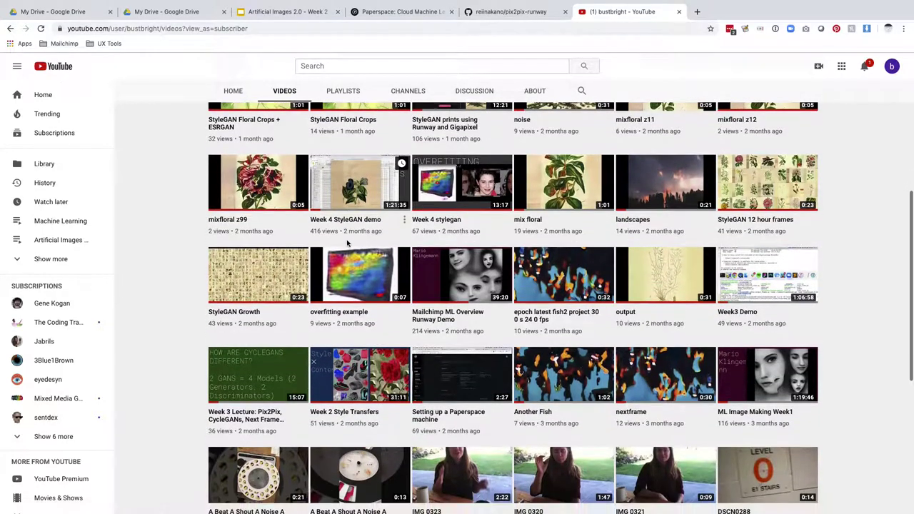
left_click(339, 270)
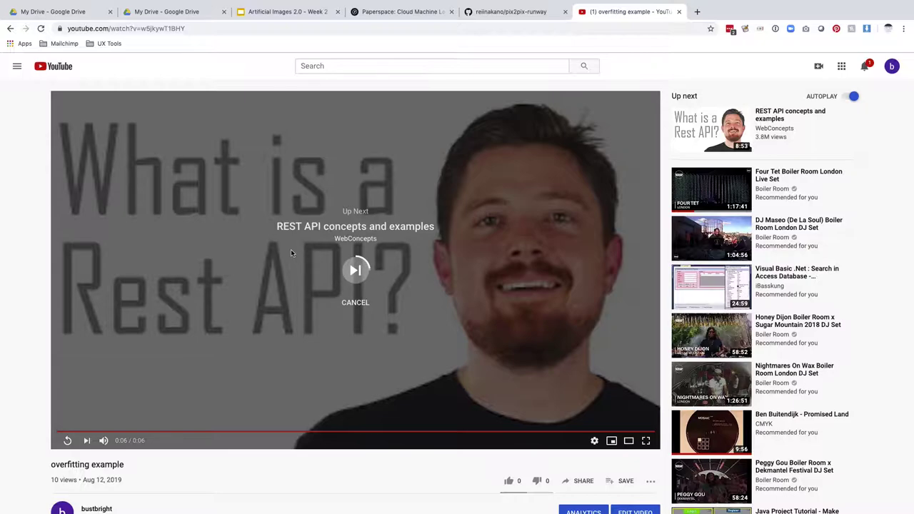
left_click(67, 441)
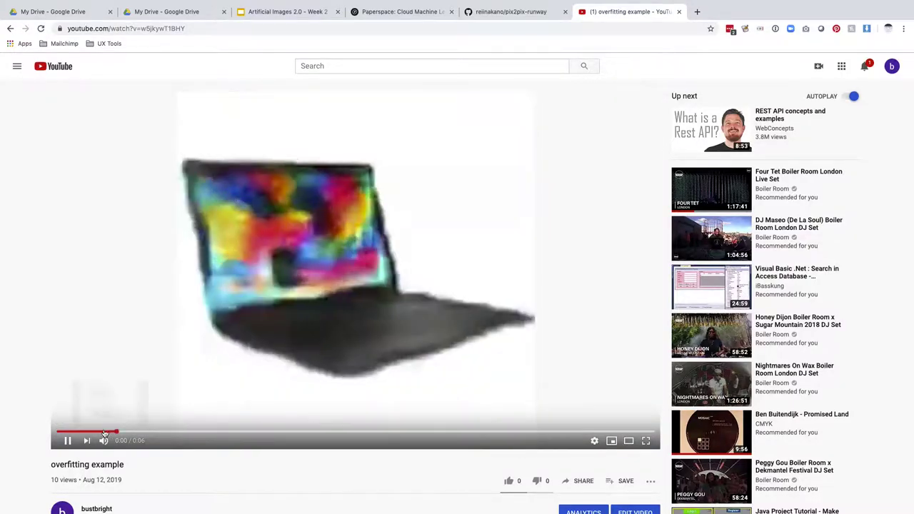
left_click(68, 442)
left_click(68, 443)
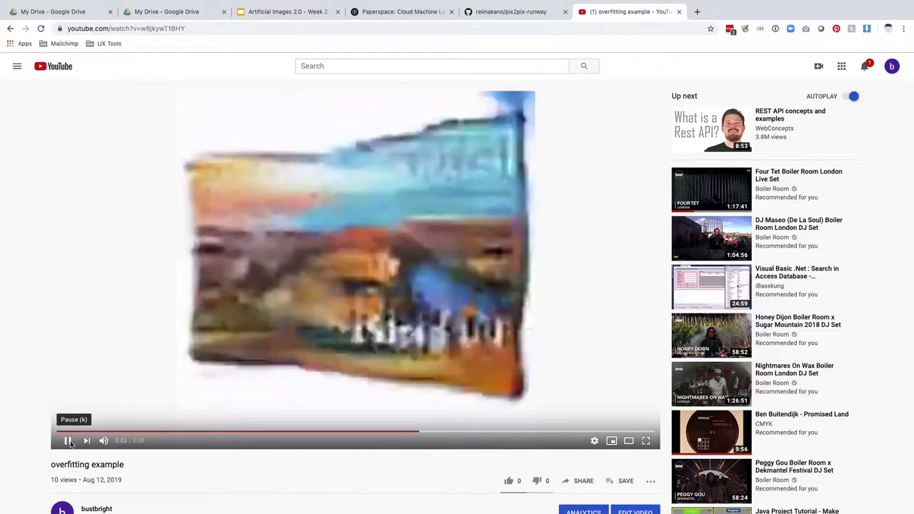
left_click(68, 442)
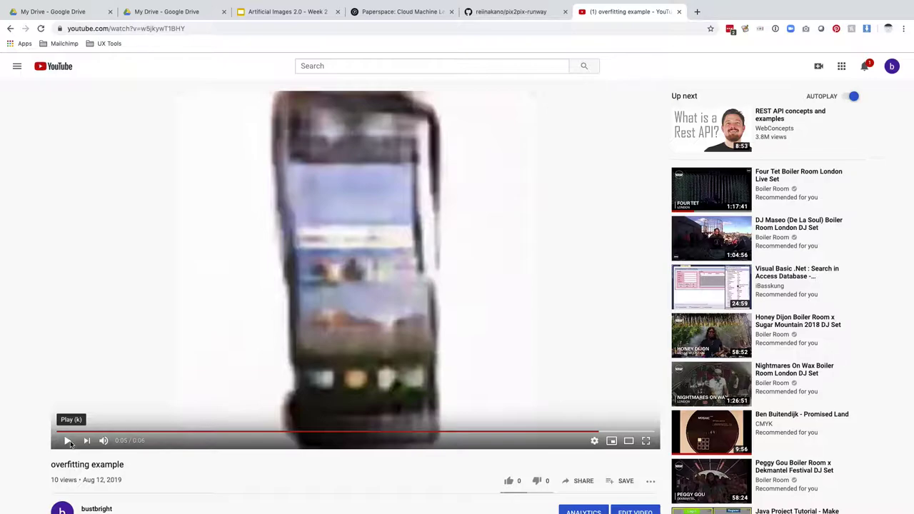
Close the YouTube tab, present the Week 2 slides full screen and advance to the "What should I do?" slide.
left_click(679, 12)
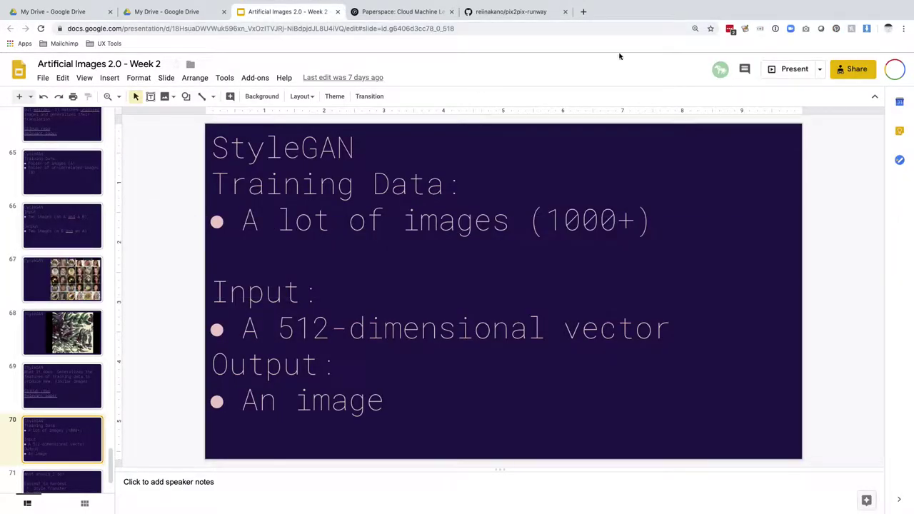
left_click(776, 71)
key("Right")
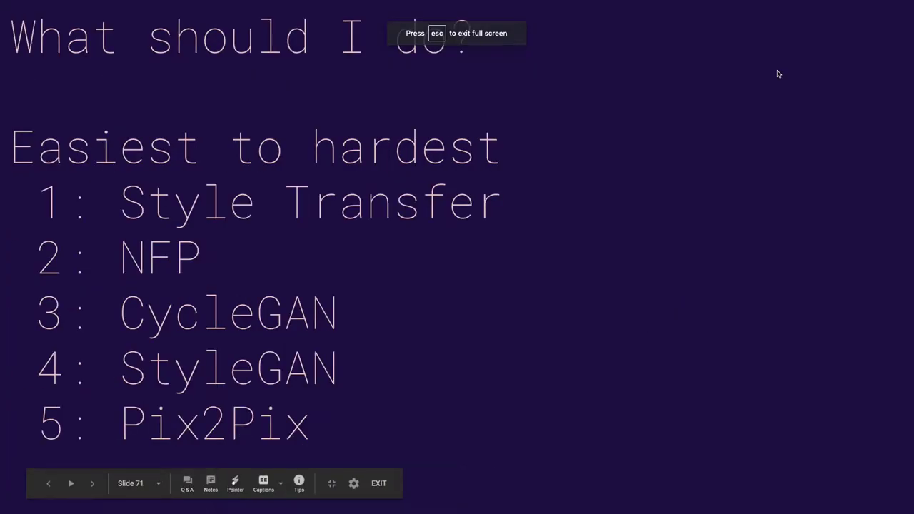